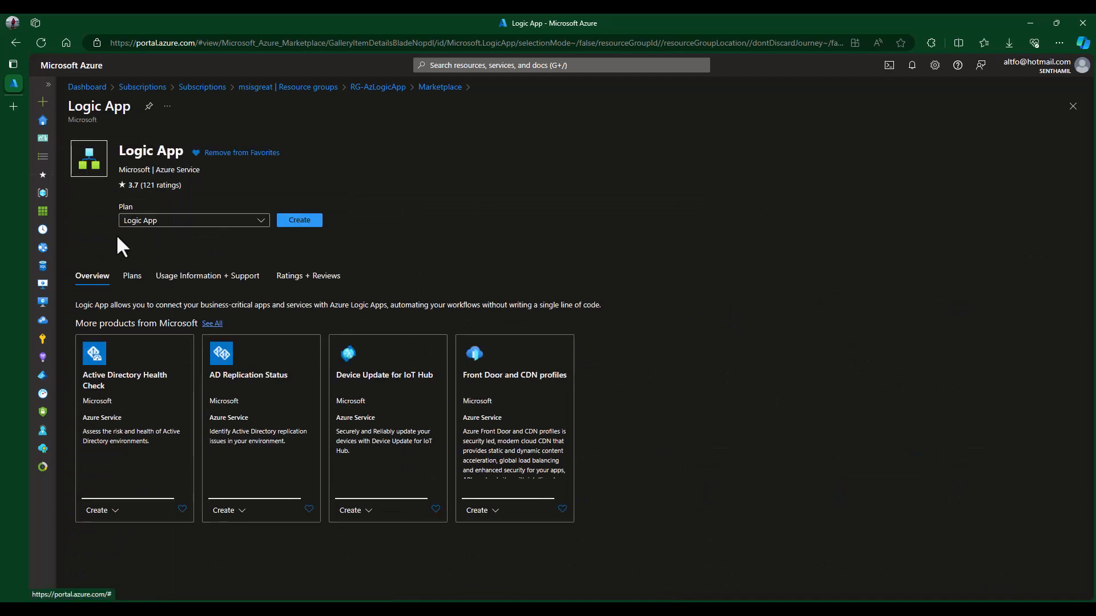
# - Start a new logic app and name it ManageJson
pyautogui.click(299, 220)
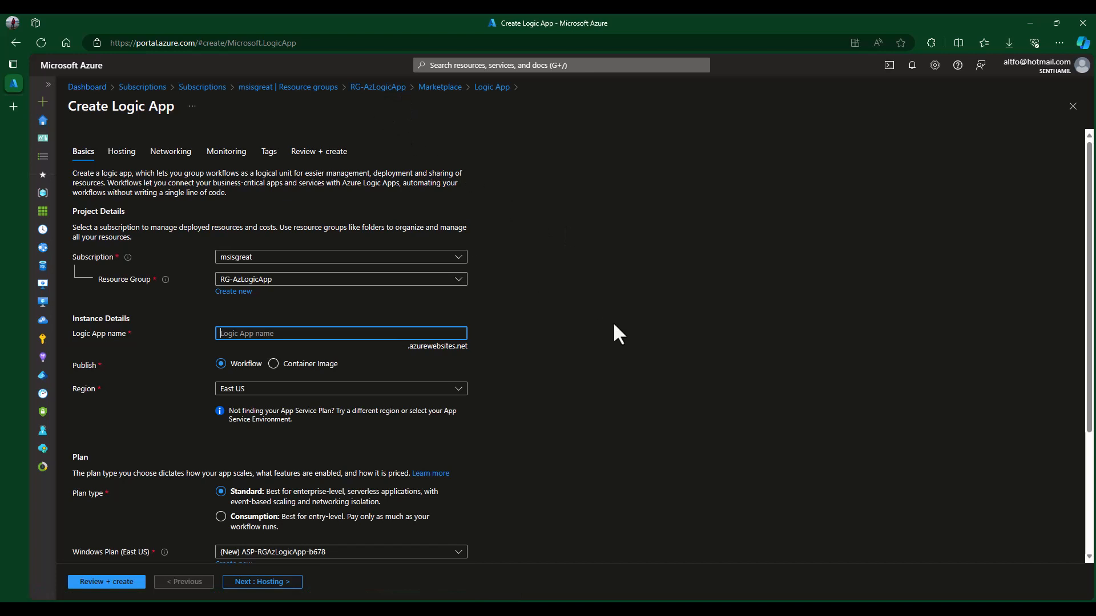
pyautogui.scroll(-1, 618, 325)
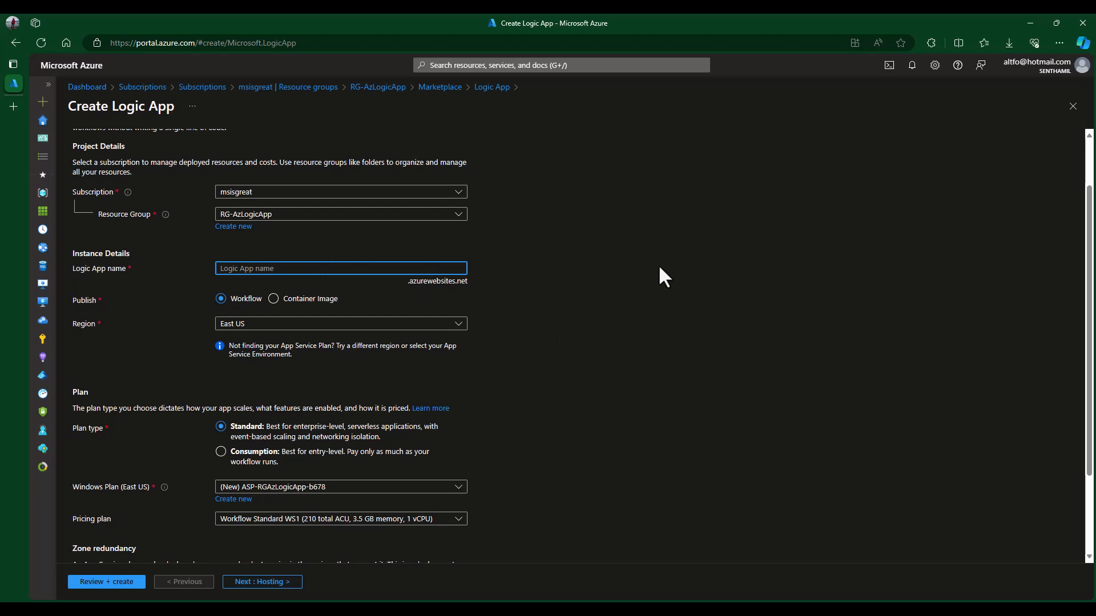
pyautogui.write('ManageJson')
# - Choose East Asia as the region and leave the Windows plan unchanged
pyautogui.click(399, 324)
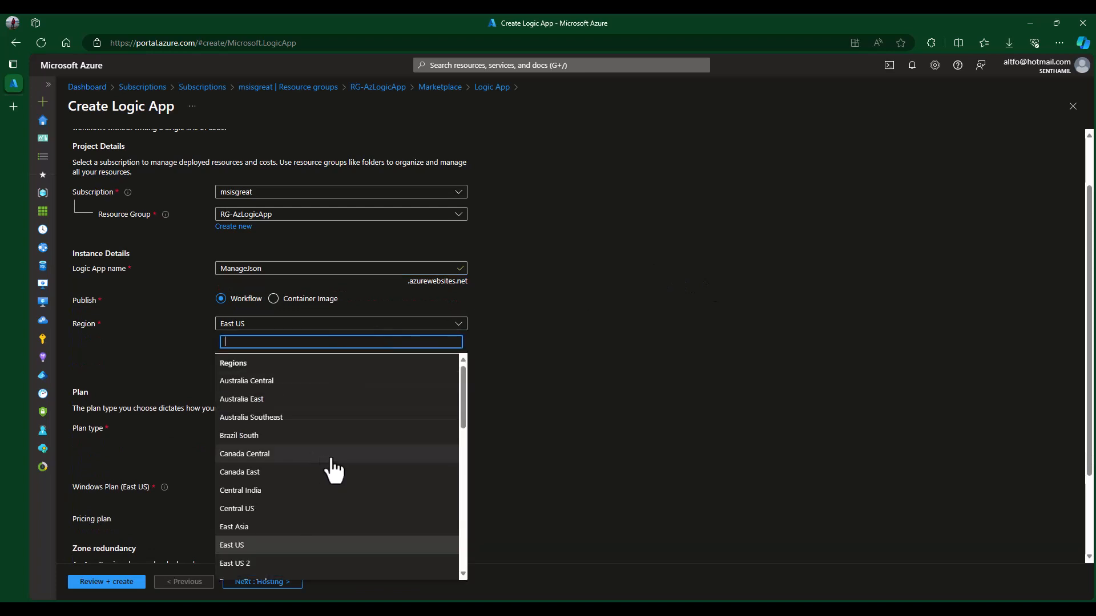
pyautogui.scroll(-2, 332, 465)
pyautogui.click(286, 412)
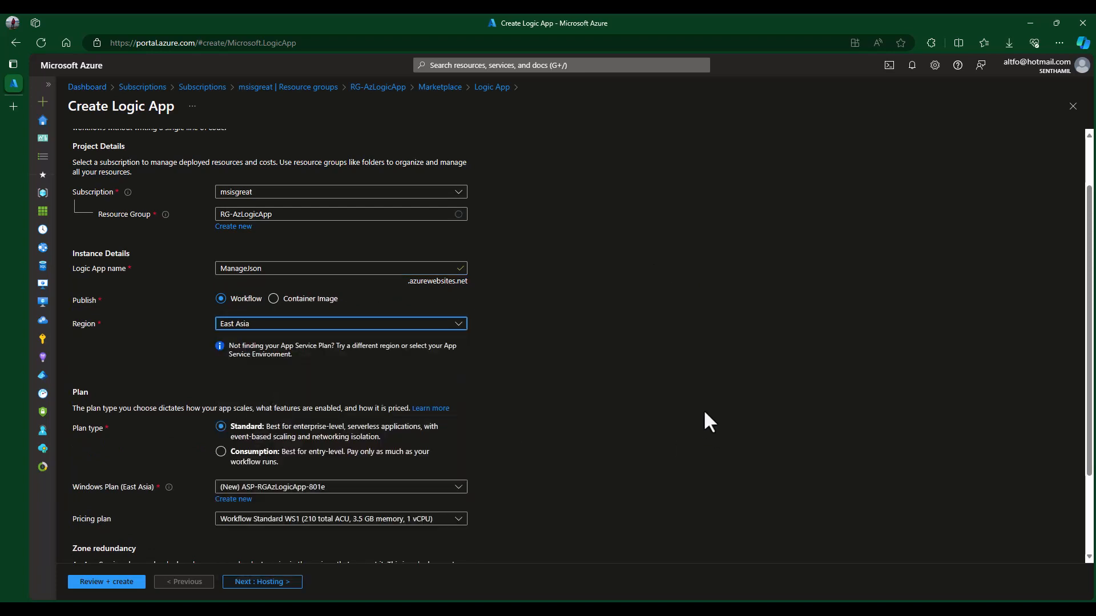
pyautogui.scroll(-2, 765, 492)
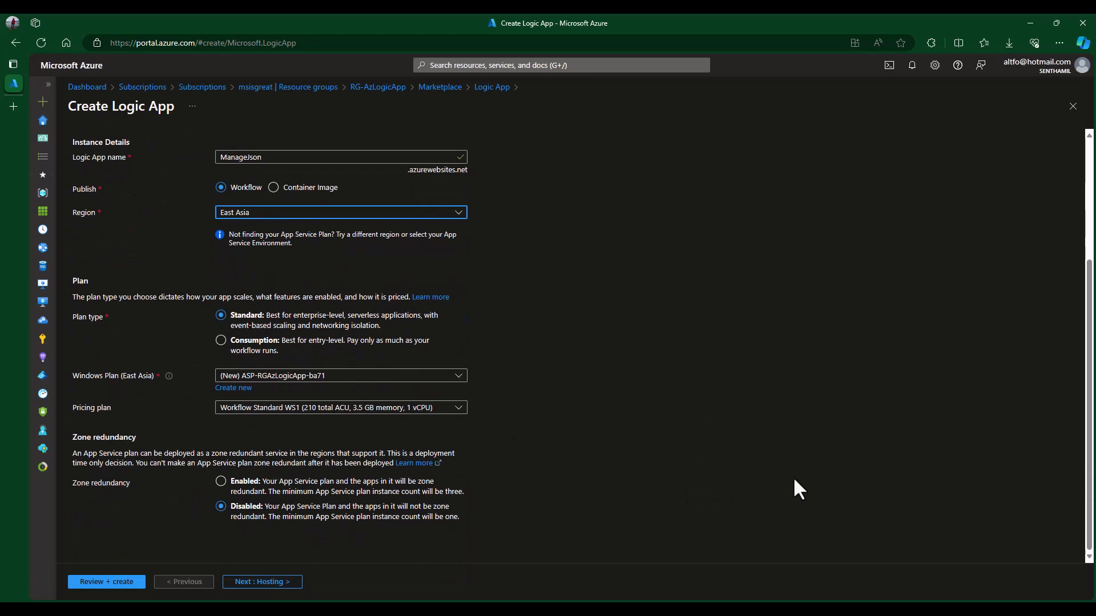
pyautogui.click(281, 377)
pyautogui.click(547, 377)
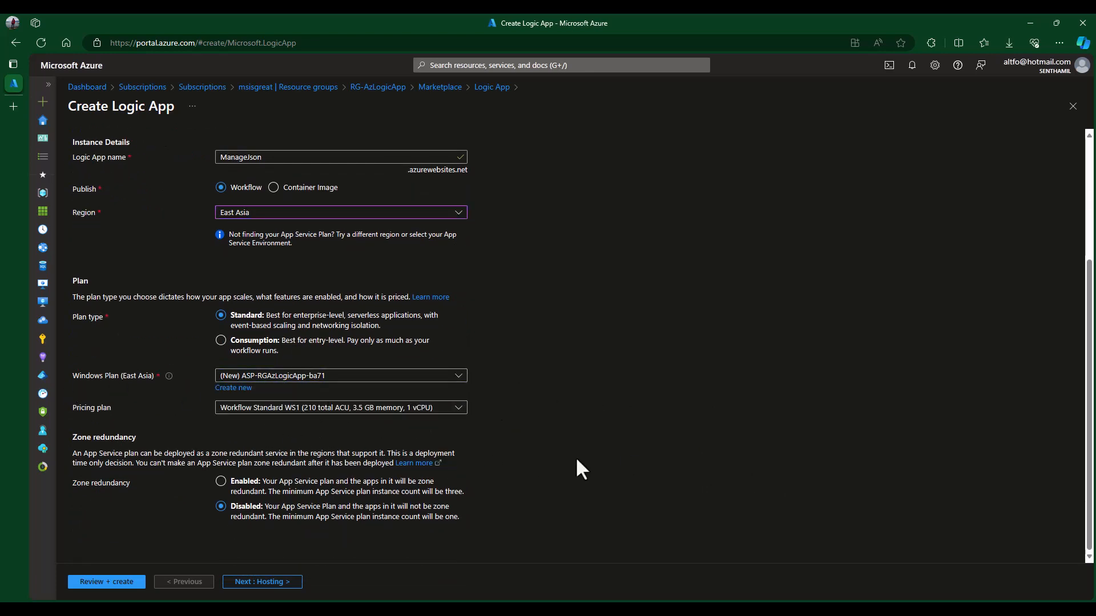
# - Switch ManageJson to the Consumption plan, then review and create it
pyautogui.click(256, 341)
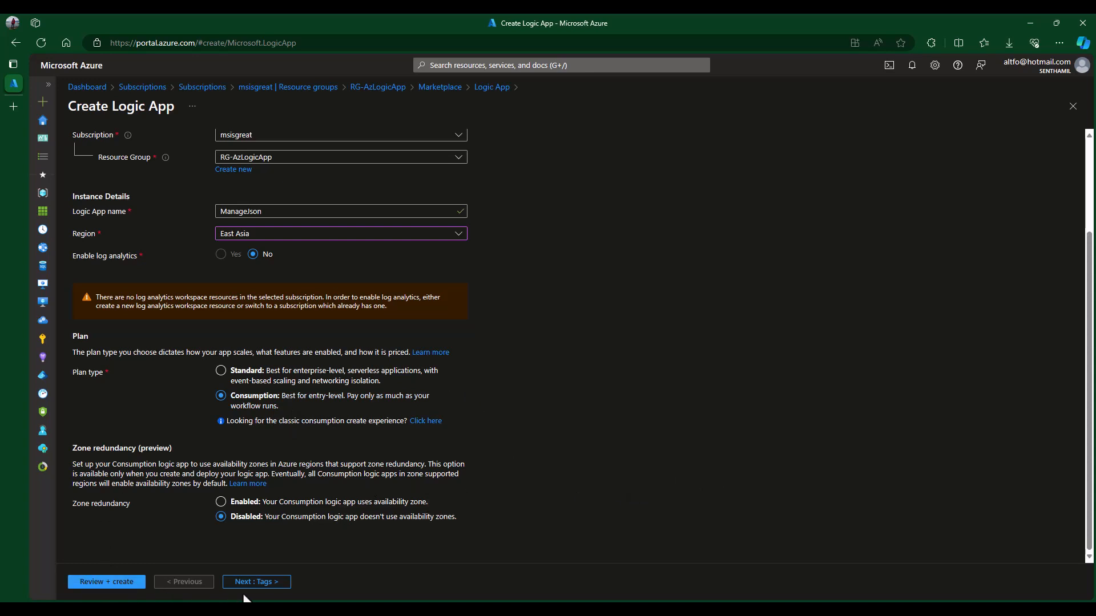
pyautogui.click(125, 583)
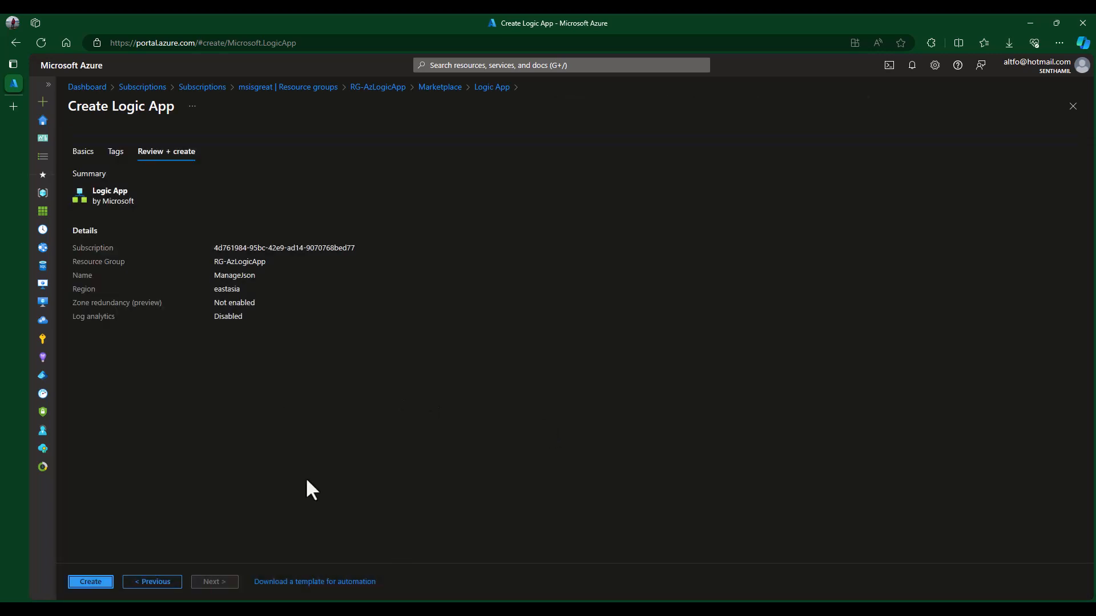
pyautogui.click(93, 583)
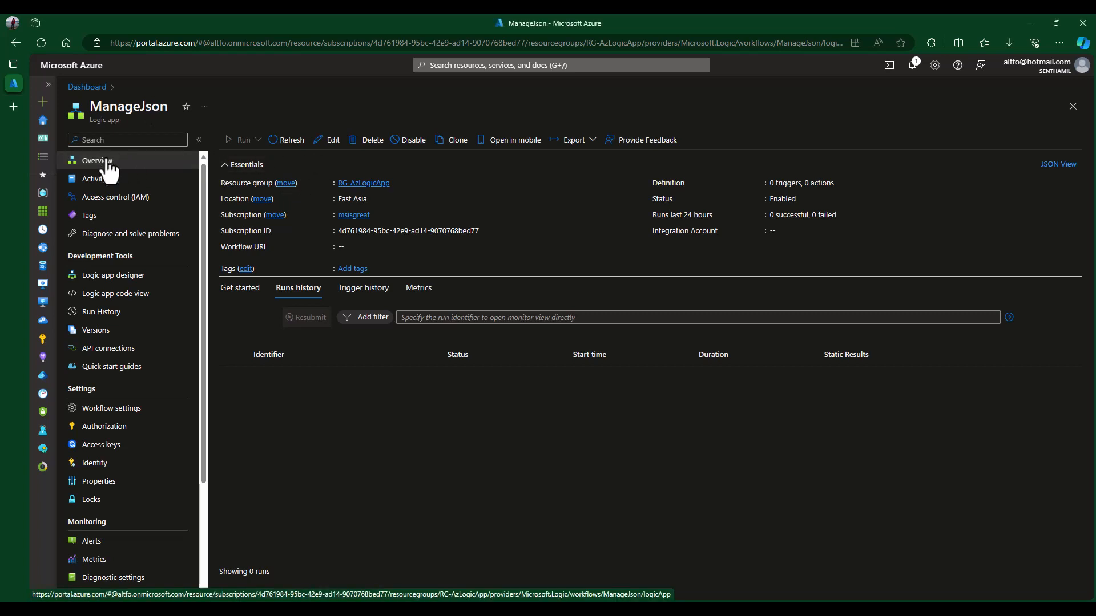
# - Open ManageJson in the designer and add a 'When a HTTP request is received' trigger
pyautogui.click(121, 317)
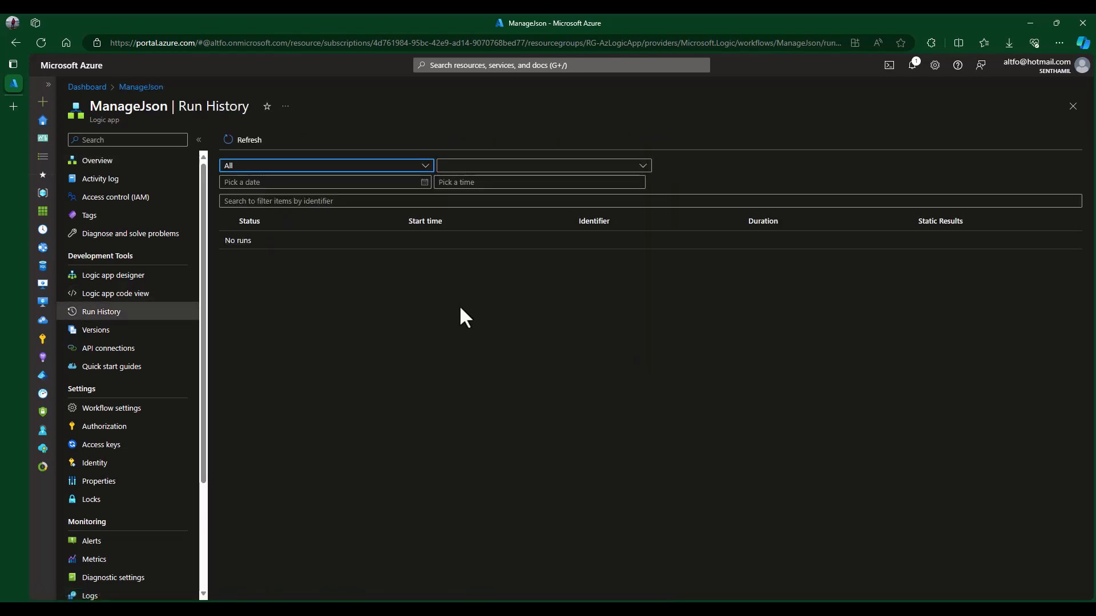
pyautogui.click(107, 162)
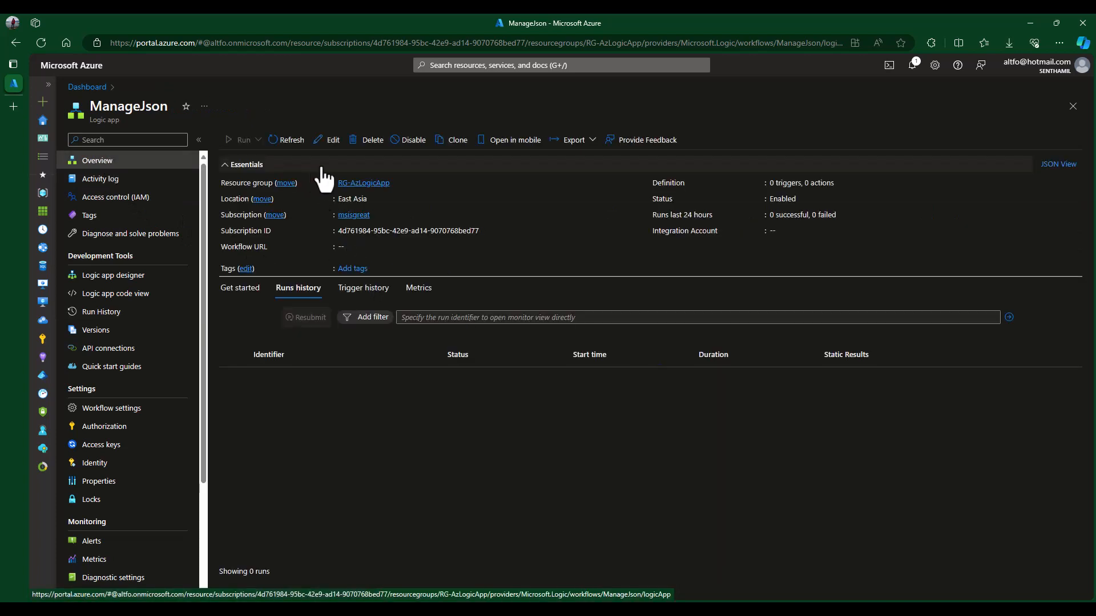
pyautogui.click(327, 141)
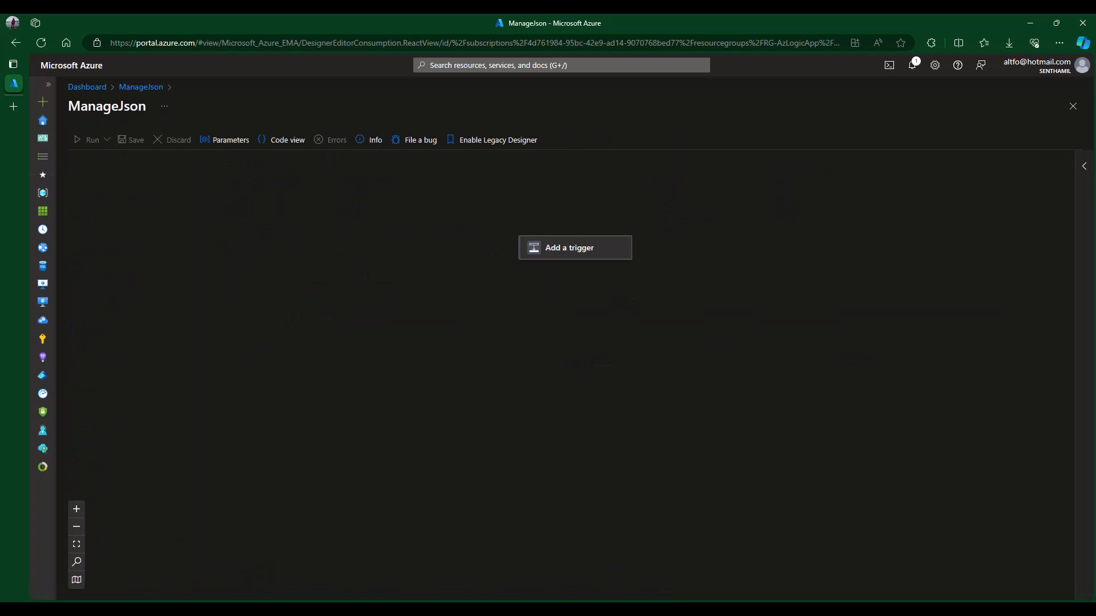
pyautogui.click(569, 252)
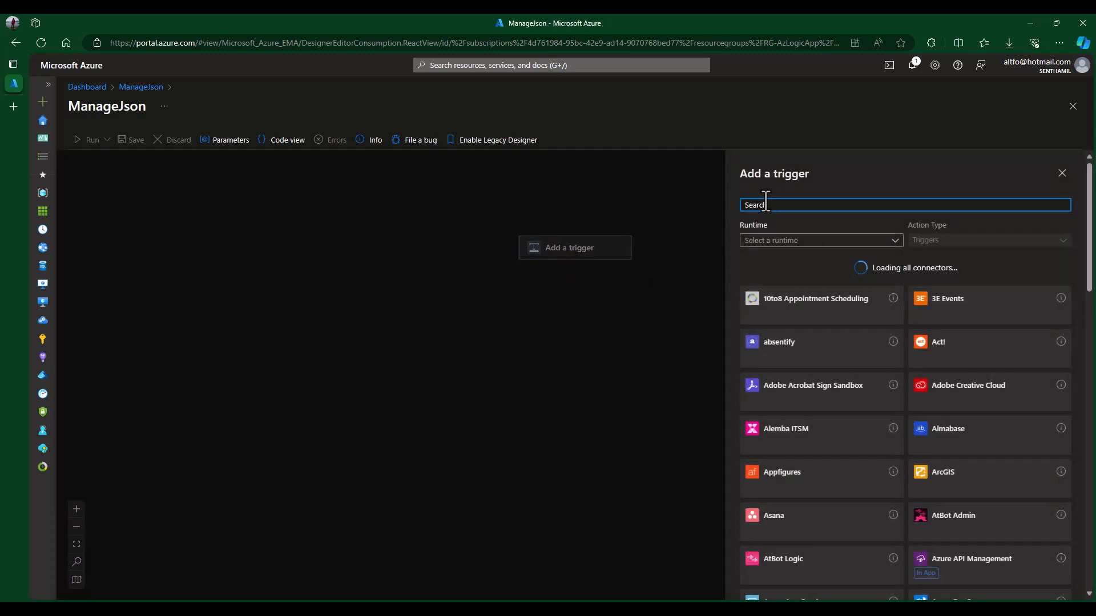
pyautogui.write('http')
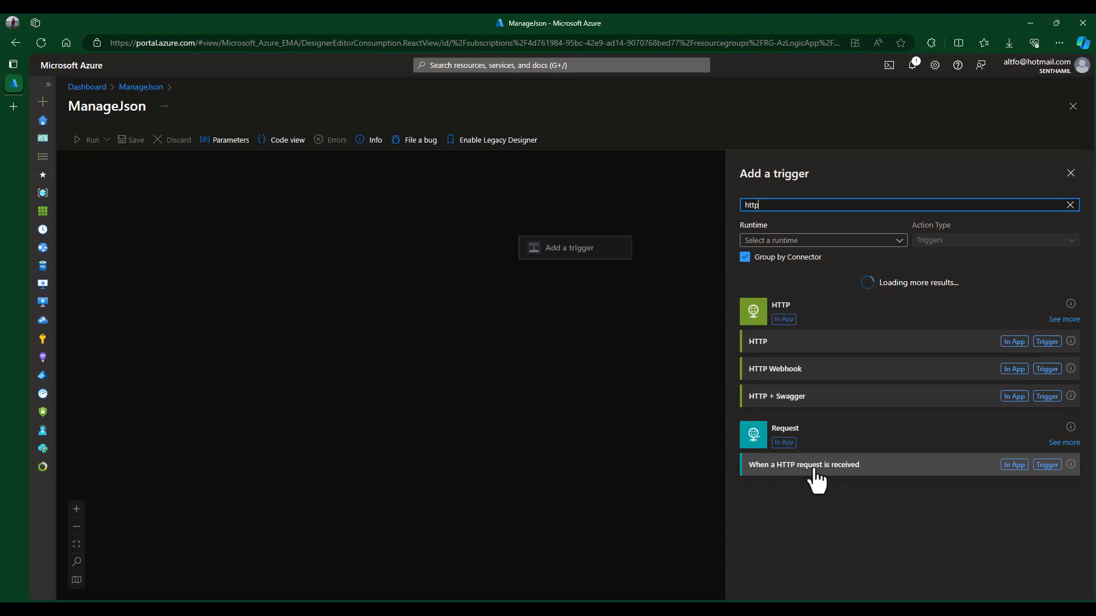
pyautogui.click(850, 469)
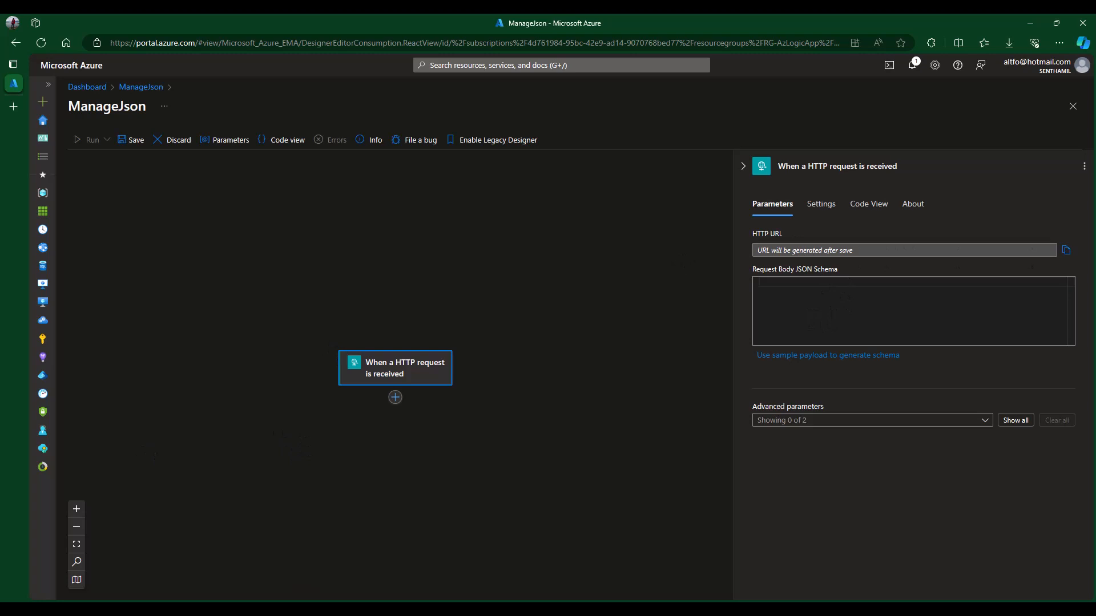
# - In Cars.json, select the cars data from line 2 to the closing brace on line 27
pyautogui.hotkey('alt', 'Tab')
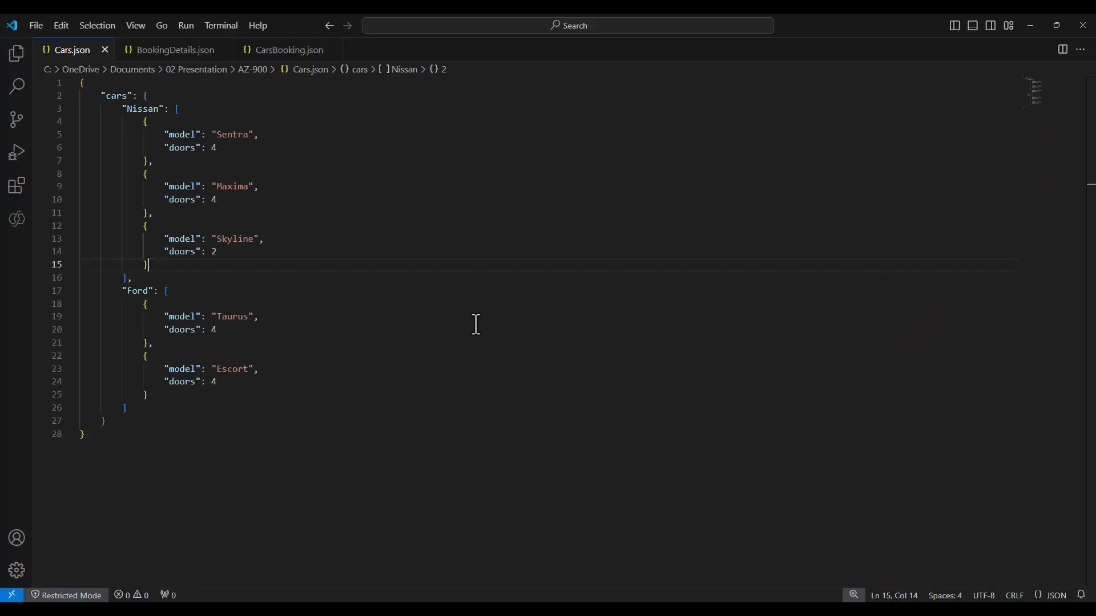
pyautogui.click(315, 121)
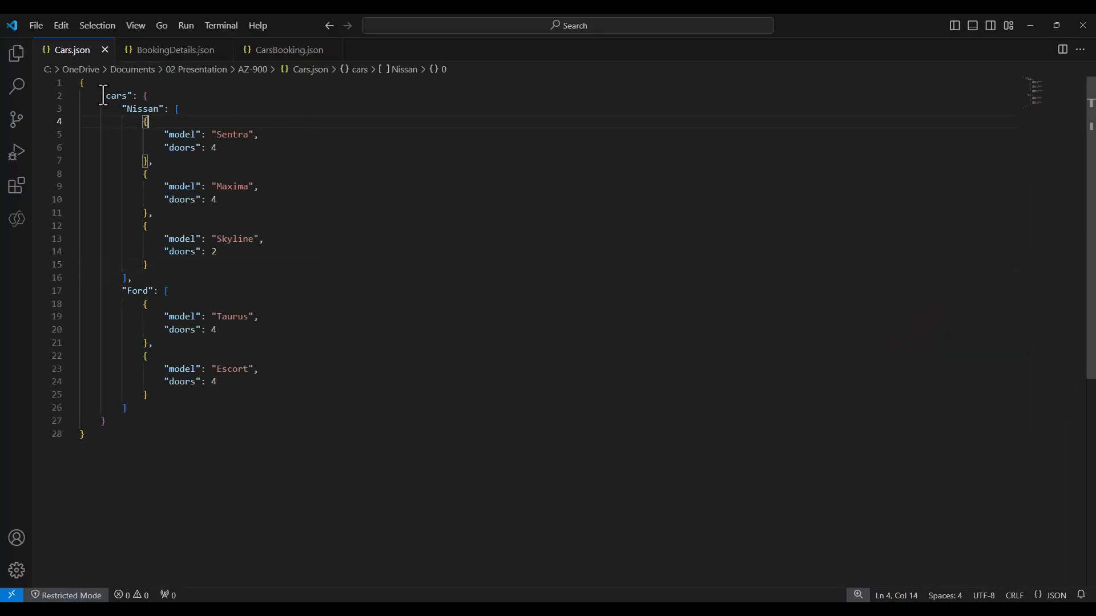
pyautogui.moveTo(100, 95); pyautogui.dragTo(176, 420)
pyautogui.hotkey('ctrl', 'c')
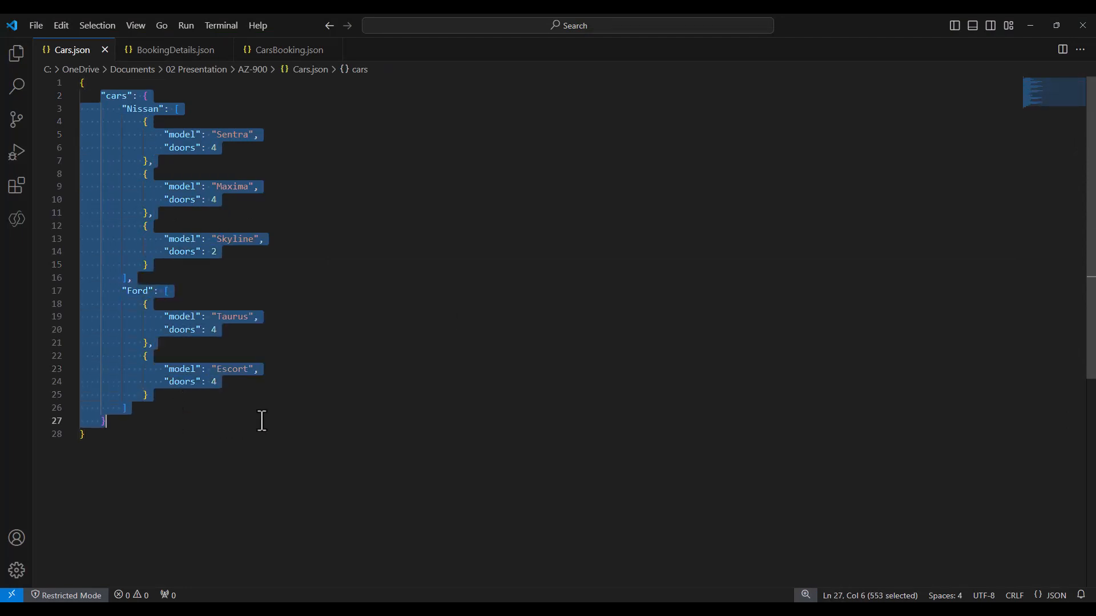
# - Generate the trigger's request body schema from the full Cars.json sample payload
pyautogui.click(1031, 25)
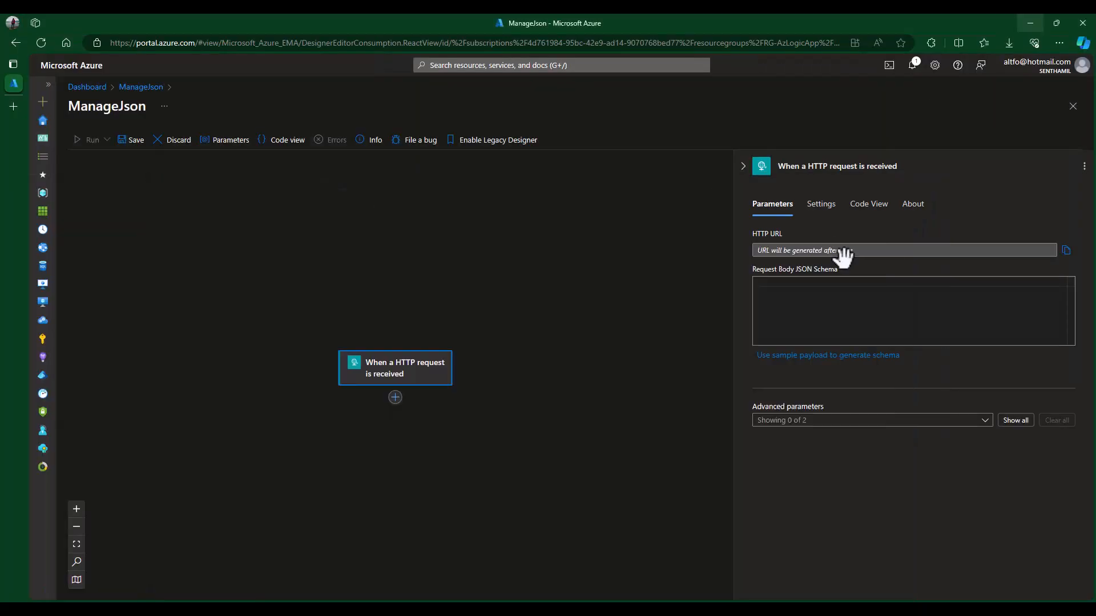
pyautogui.click(838, 303)
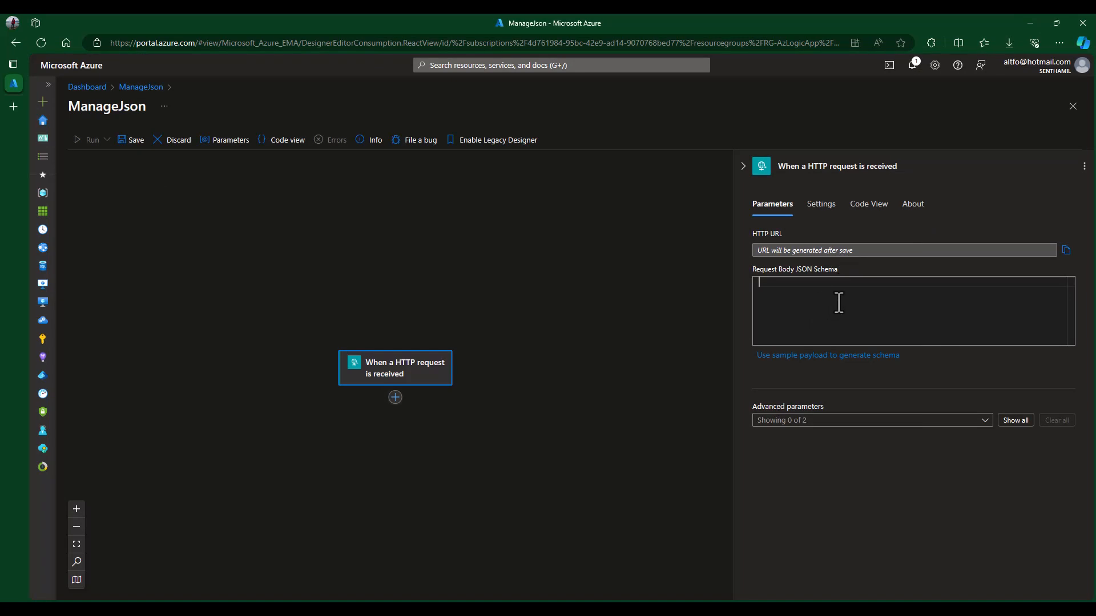
pyautogui.click(866, 355)
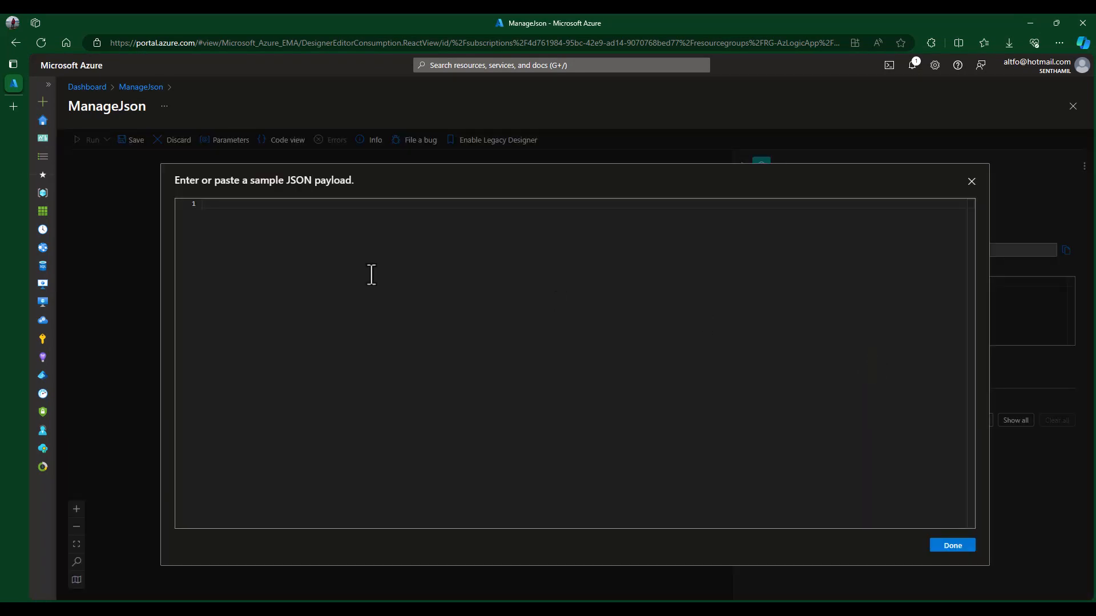
pyautogui.hotkey('ctrl', 'v')
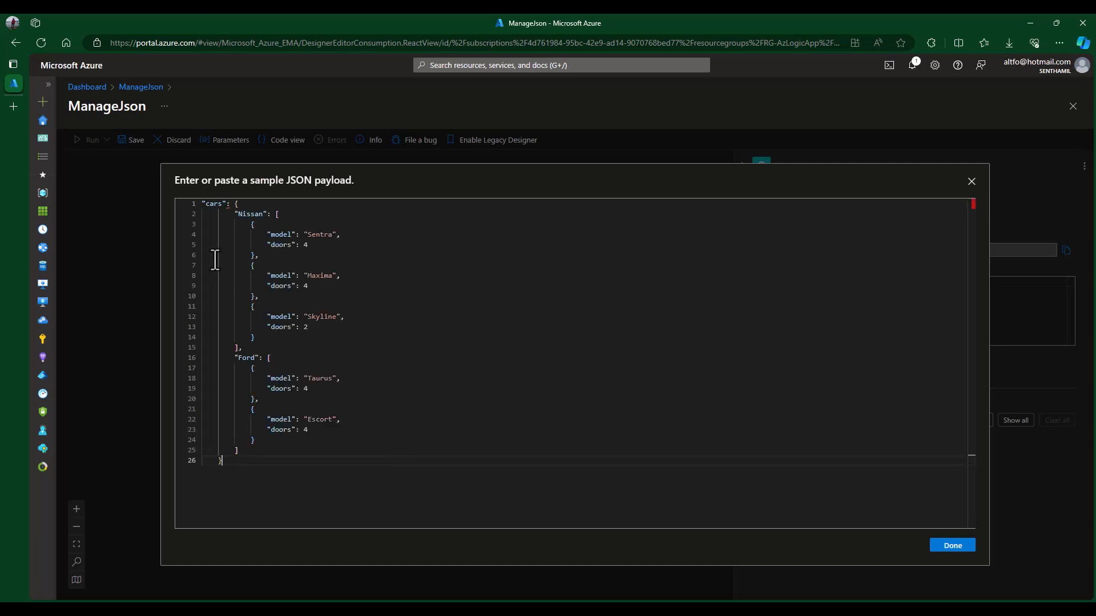
pyautogui.click(204, 204)
pyautogui.hotkey('ctrl', 'a')
pyautogui.press('Delete')
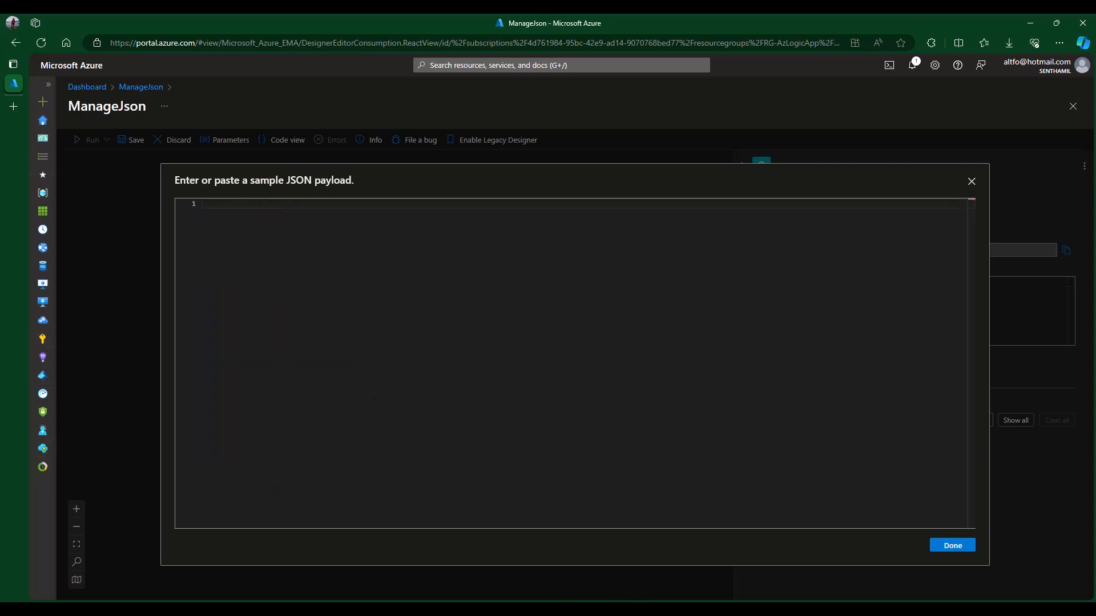
pyautogui.hotkey('alt', 'Tab')
pyautogui.click(286, 189)
pyautogui.hotkey('ctrl', 'a')
pyautogui.hotkey('ctrl', 'c')
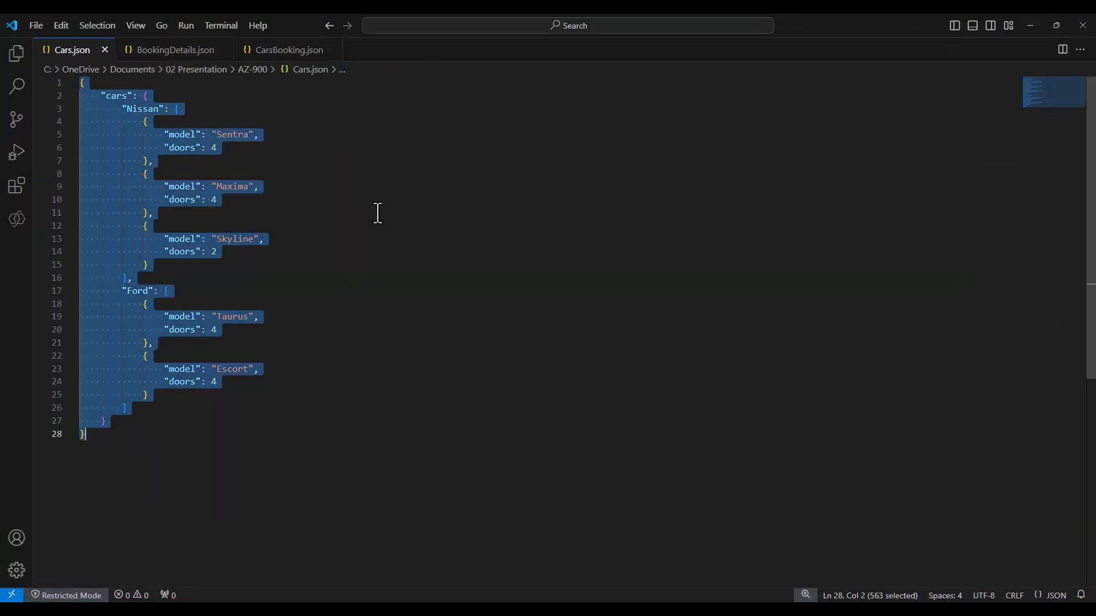
pyautogui.click(1031, 27)
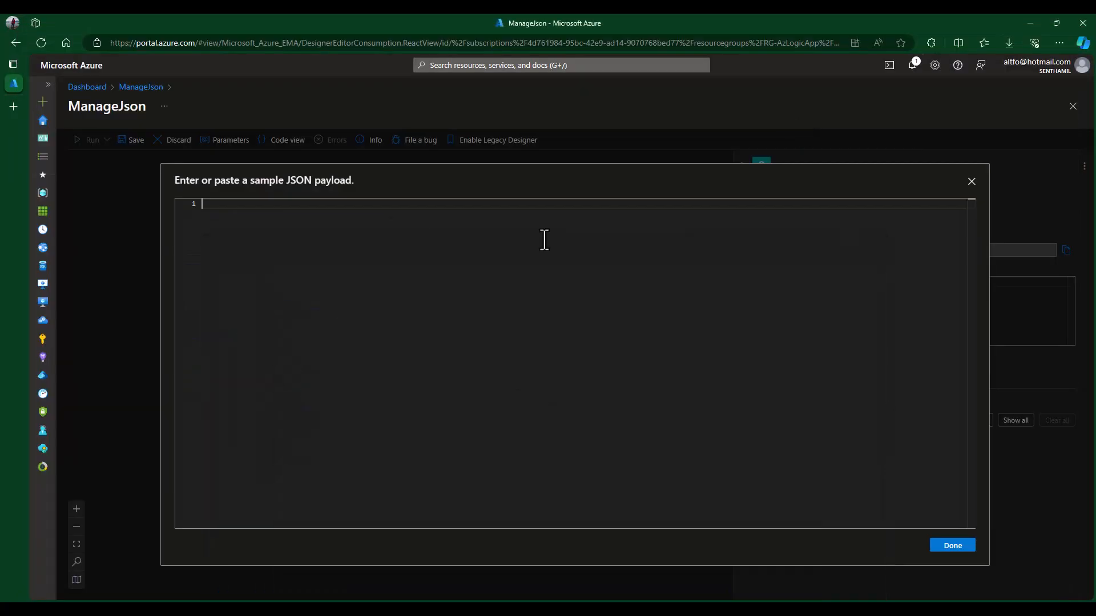
pyautogui.hotkey('ctrl', 'v')
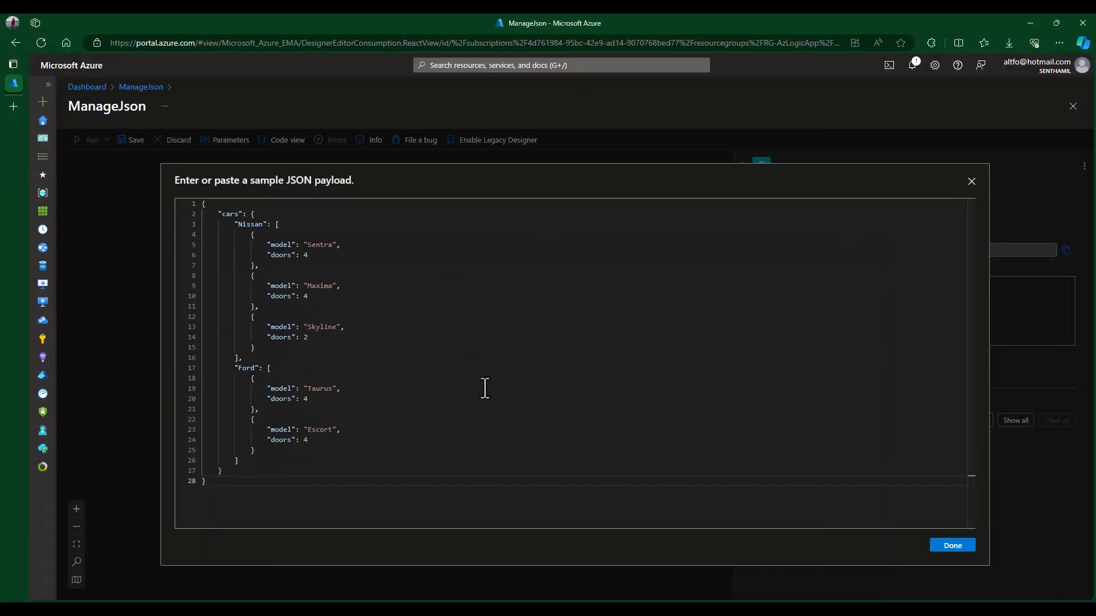
pyautogui.click(953, 552)
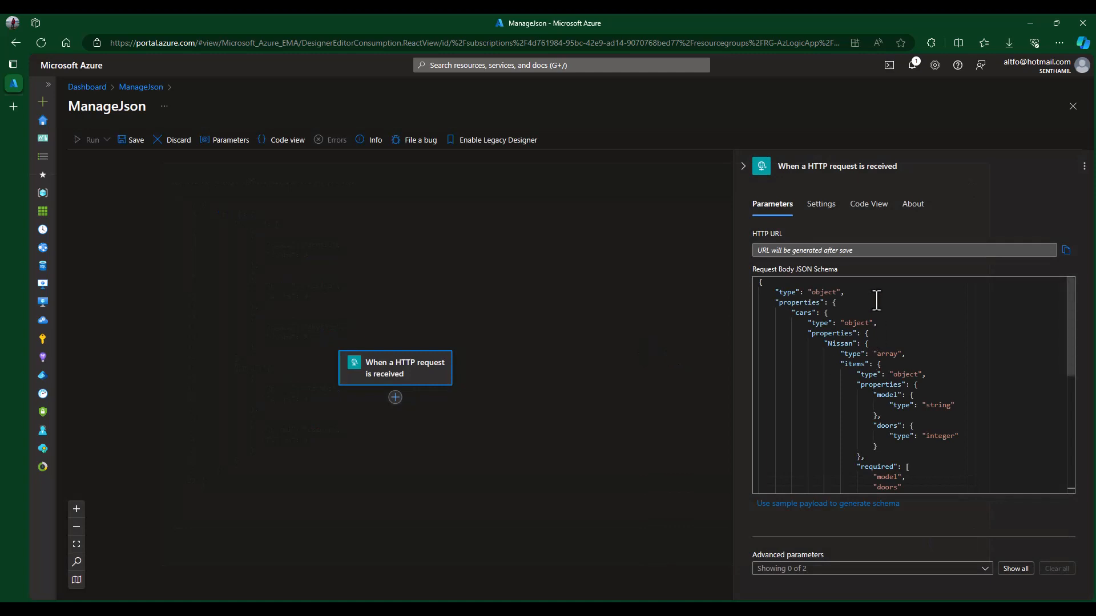
# - Add the Method parameter to the trigger and set it to POST
pyautogui.scroll(-3, 953, 337)
pyautogui.scroll(-1, 960, 340)
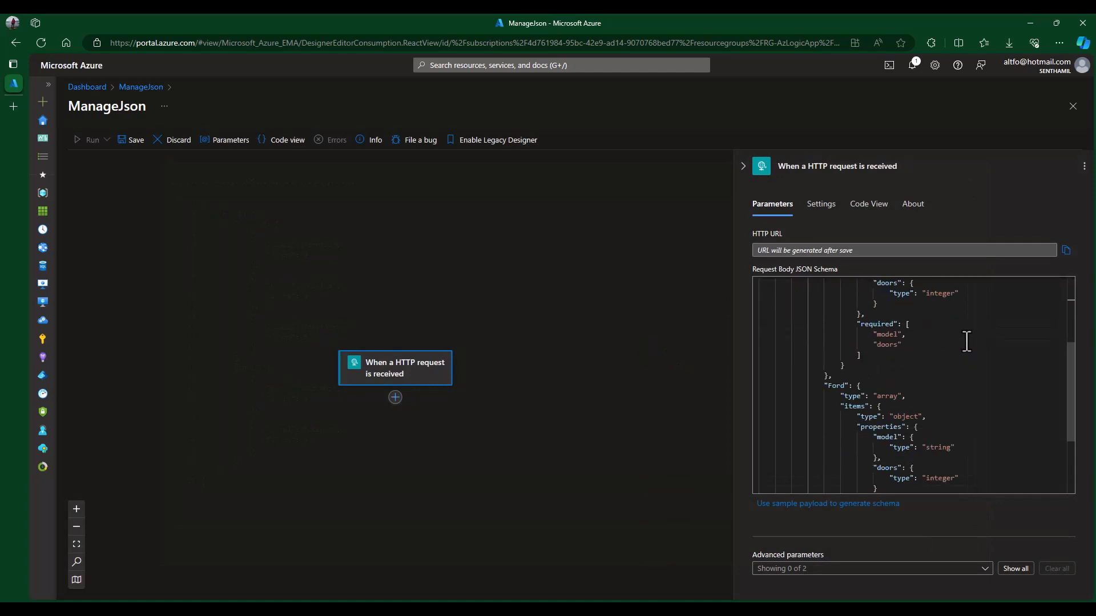
pyautogui.scroll(-4, 966, 341)
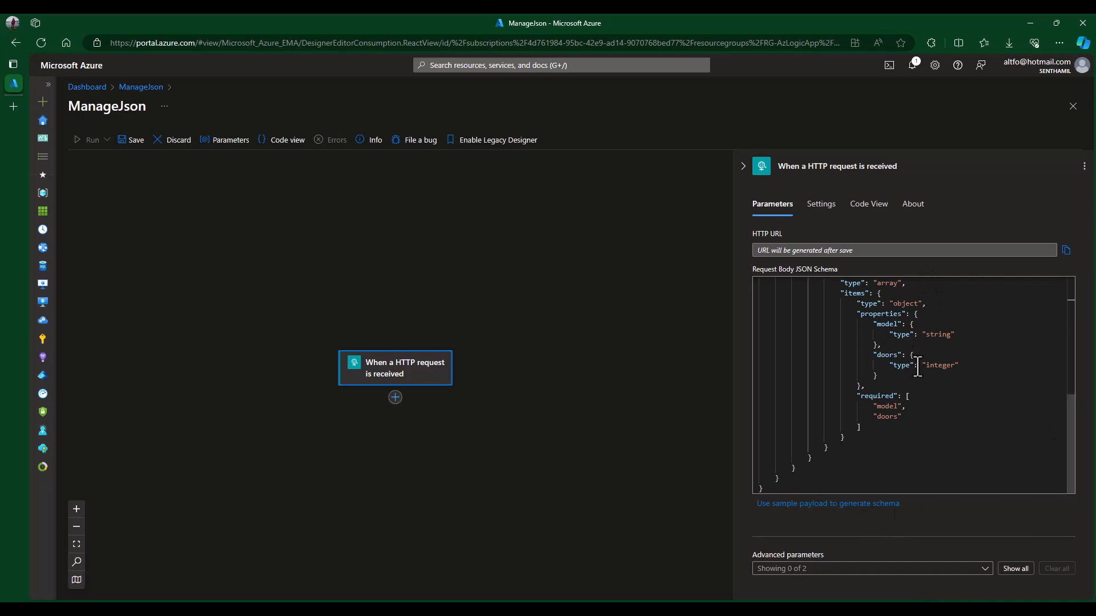
pyautogui.click(885, 569)
pyautogui.click(790, 532)
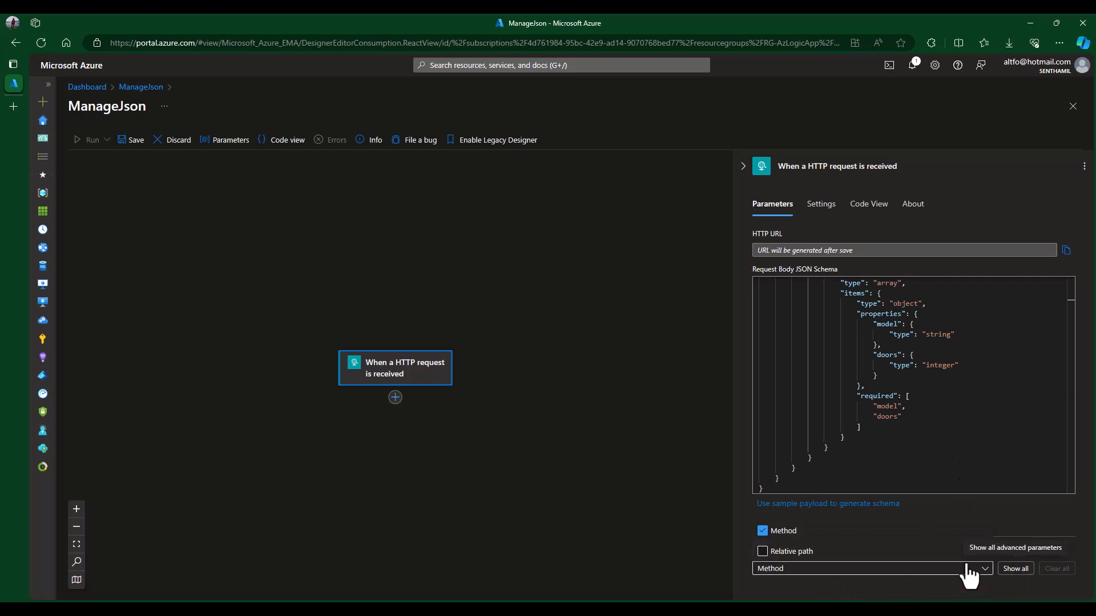
pyautogui.click(850, 579)
pyautogui.scroll(-1, 882, 577)
pyautogui.click(821, 583)
pyautogui.click(796, 528)
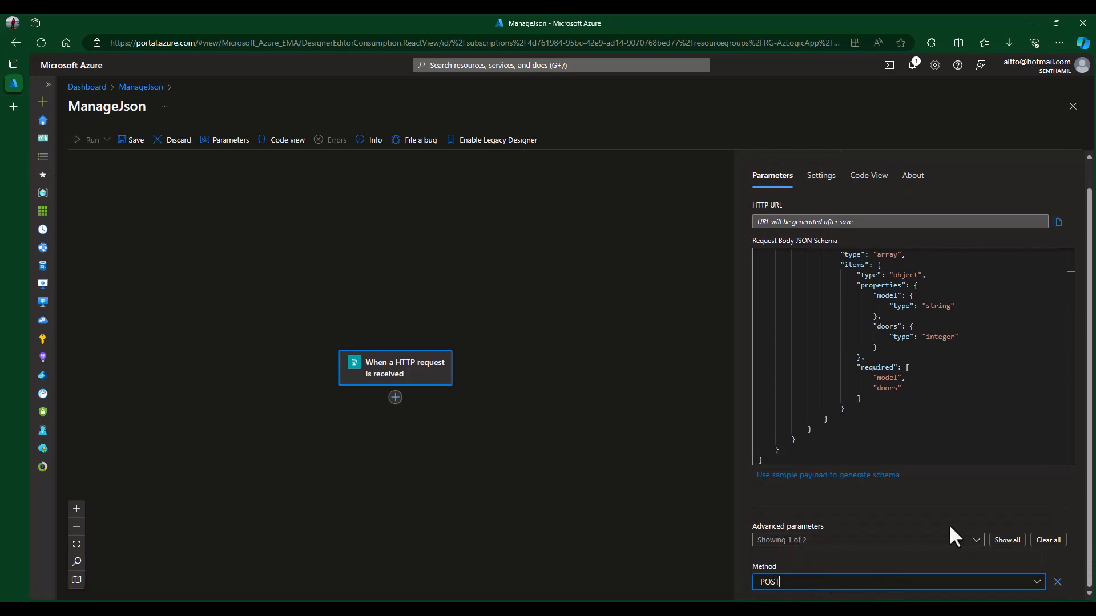
# - Review the Request Body JSON Schema and close the trigger's settings panel
pyautogui.scroll(2, 922, 366)
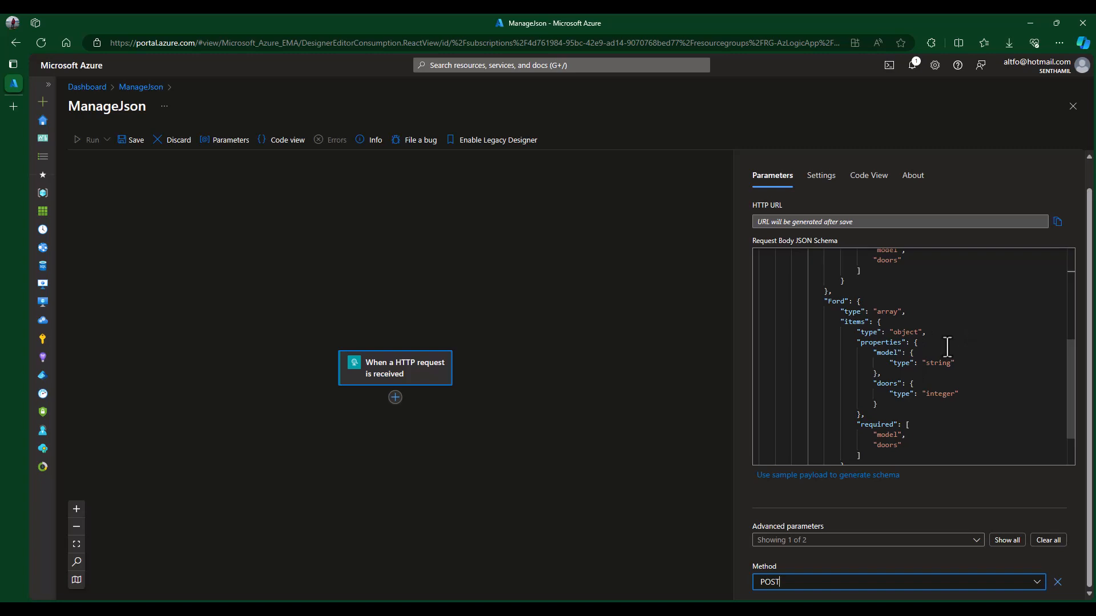
pyautogui.scroll(4, 948, 342)
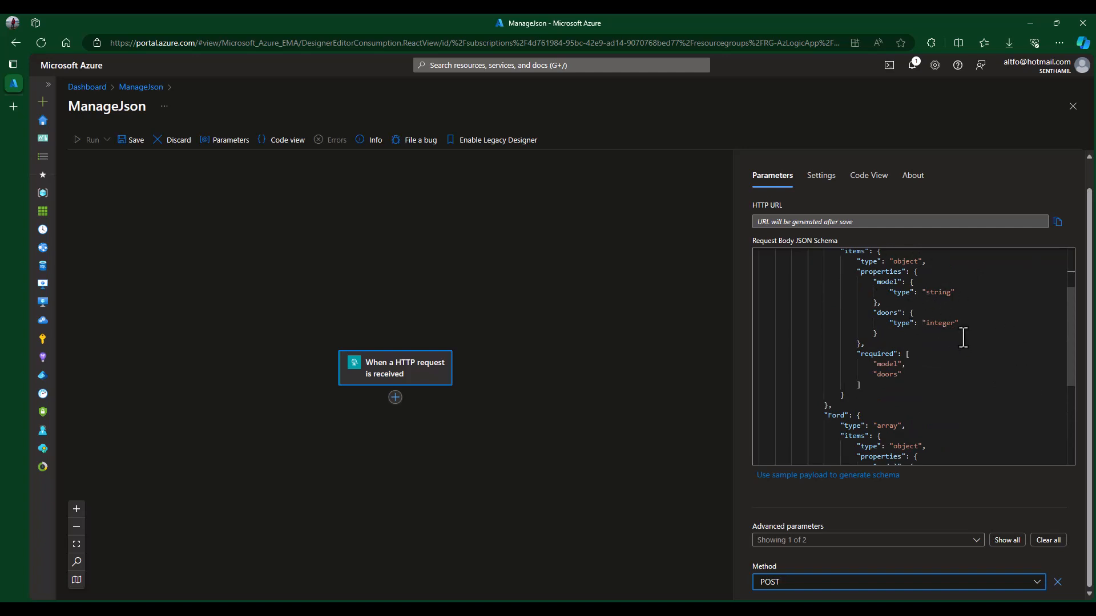
pyautogui.scroll(-5, 957, 337)
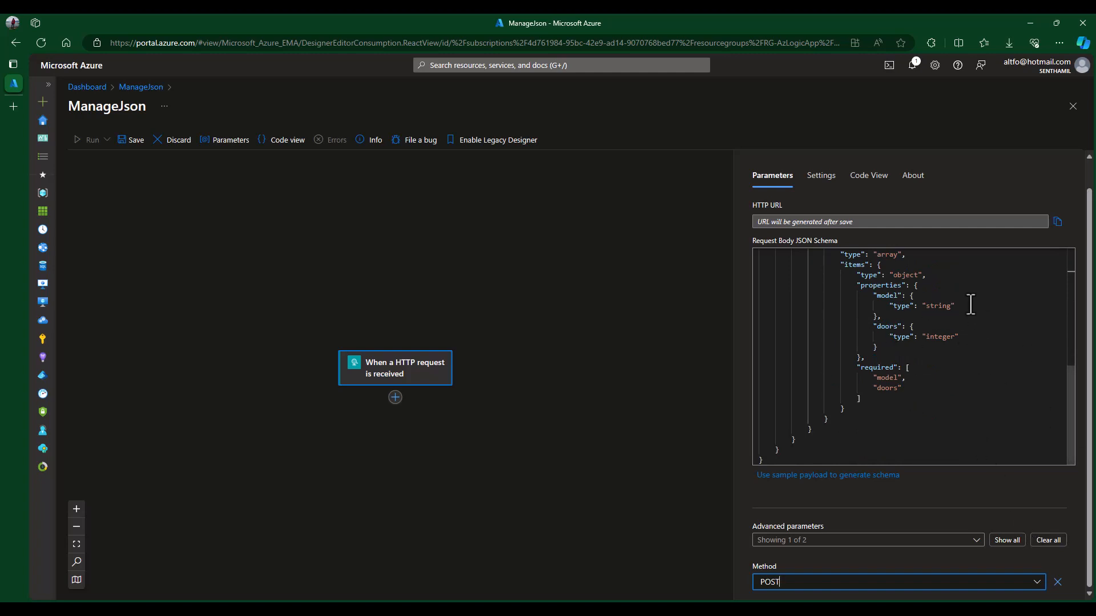
pyautogui.scroll(4, 943, 449)
pyautogui.scroll(3, 943, 449)
pyautogui.click(548, 341)
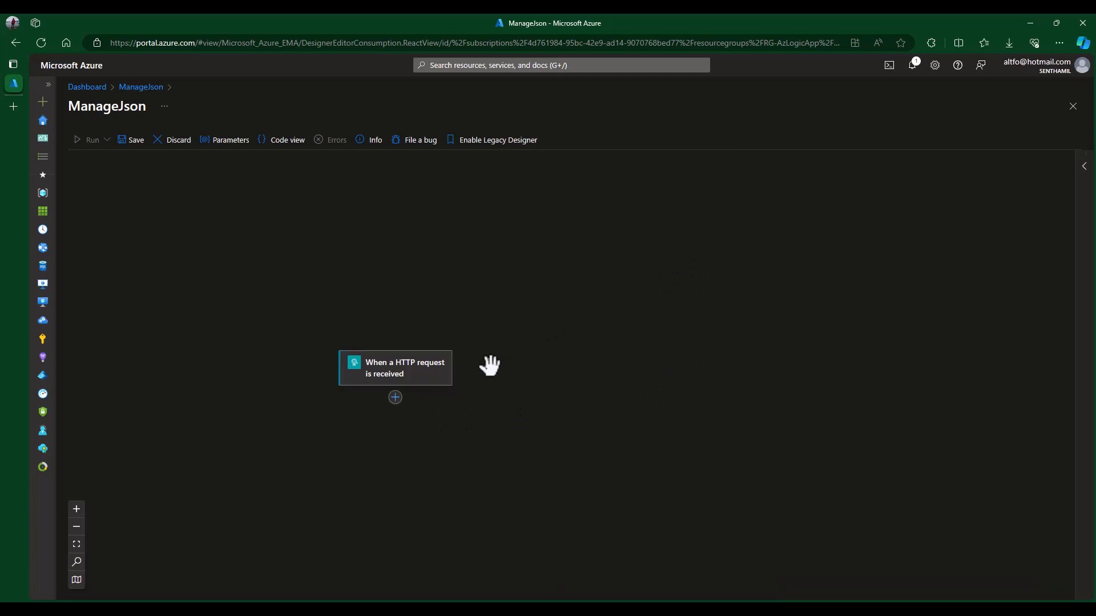
pyautogui.scroll(-3, 502, 466)
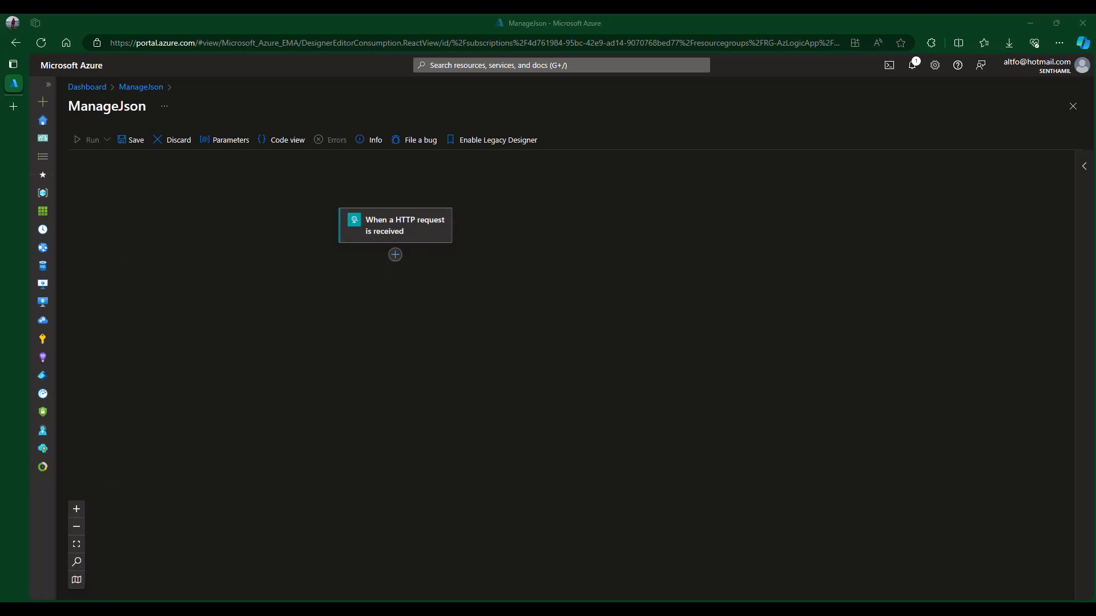
# - Select the cars JSON block in Cars.json, then the booking object in BookingDetails.json
pyautogui.click(204, 120)
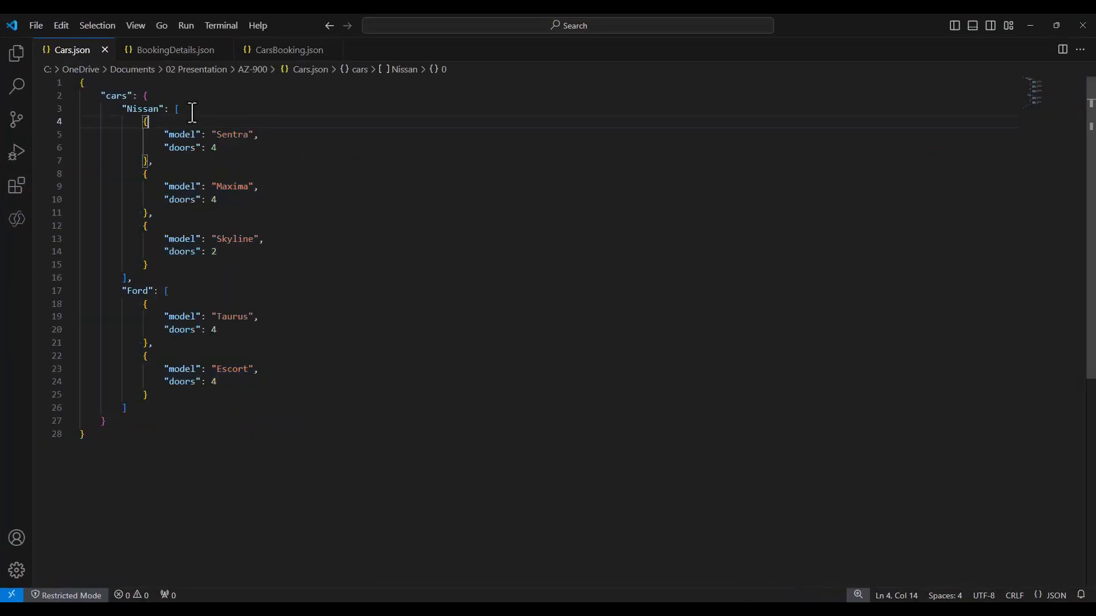
pyautogui.moveTo(79, 88); pyautogui.dragTo(265, 426)
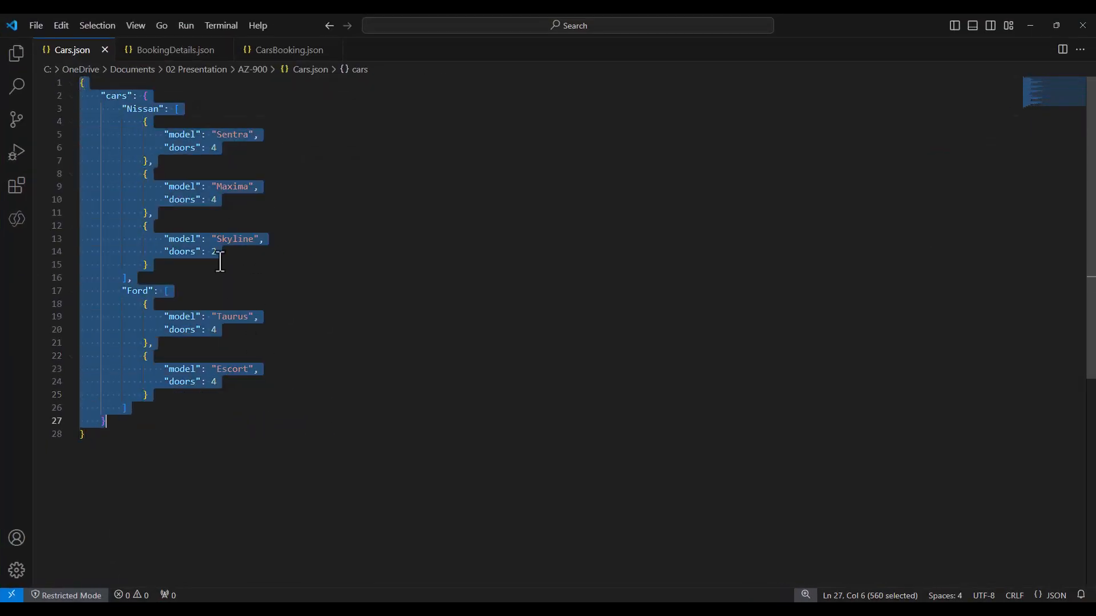
pyautogui.click(191, 51)
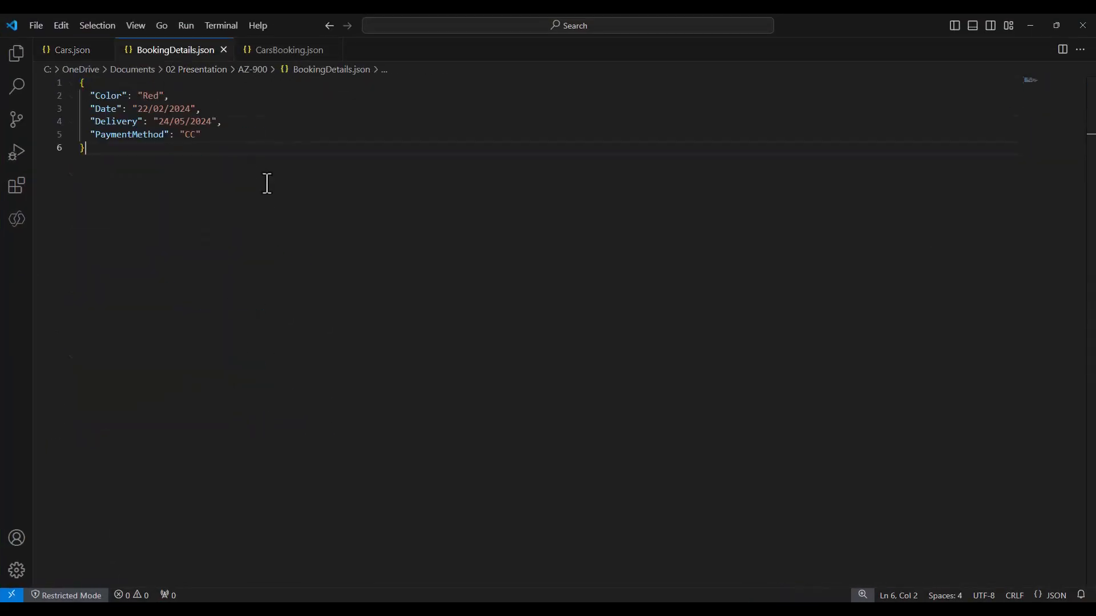
pyautogui.moveTo(79, 83); pyautogui.dragTo(170, 173)
pyautogui.hotkey('ctrl', 'c')
pyautogui.click(326, 217)
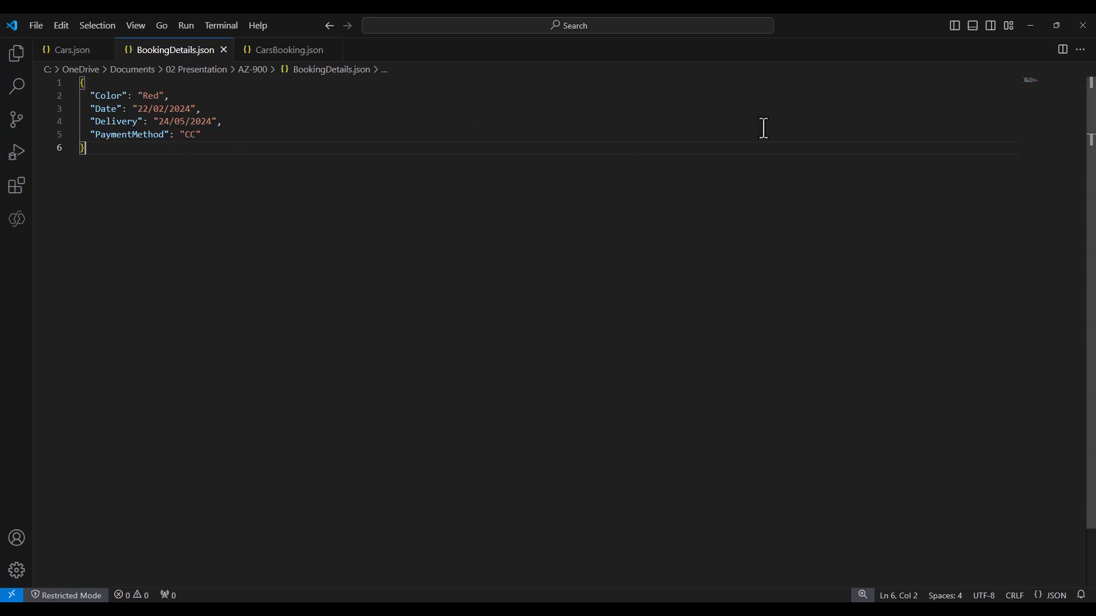
pyautogui.click(1032, 27)
# - Add an Initialize variable action after the HTTP request trigger
pyautogui.click(395, 254)
pyautogui.click(453, 263)
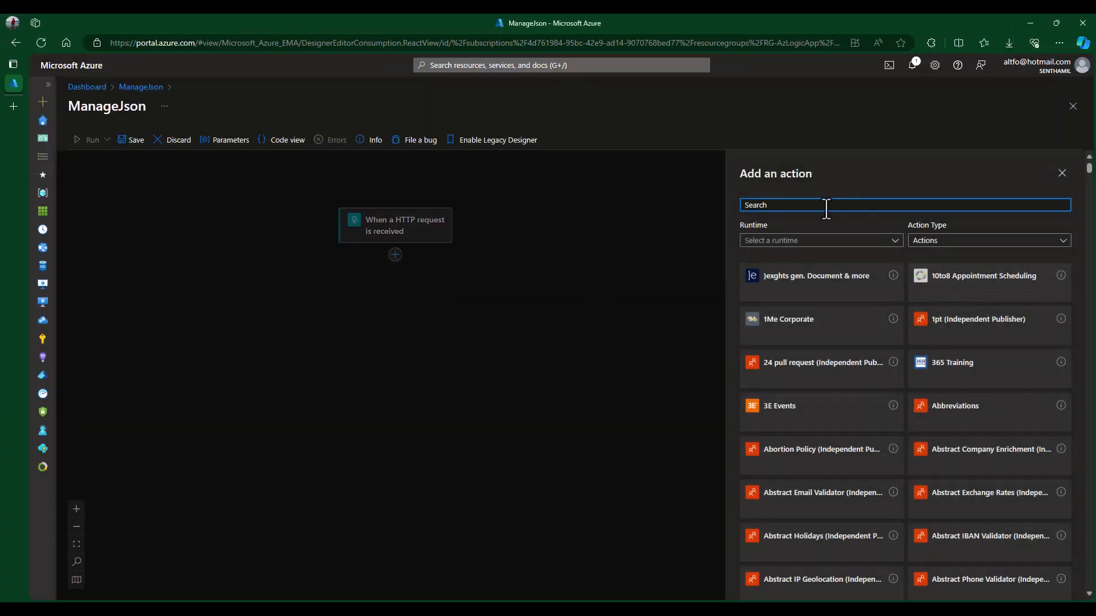
pyautogui.write('vari')
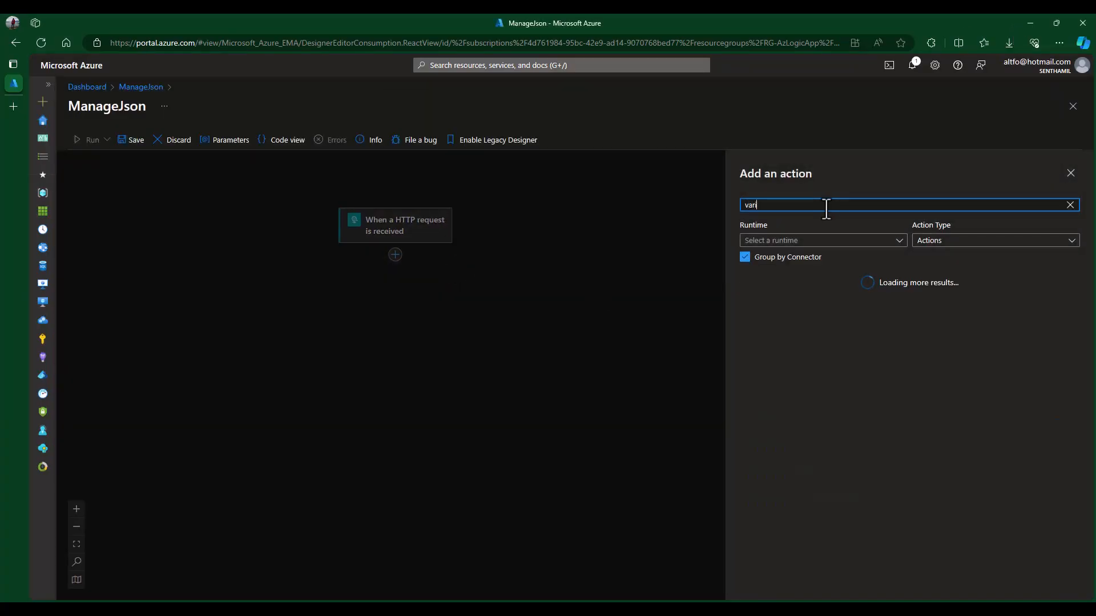
pyautogui.write('ables')
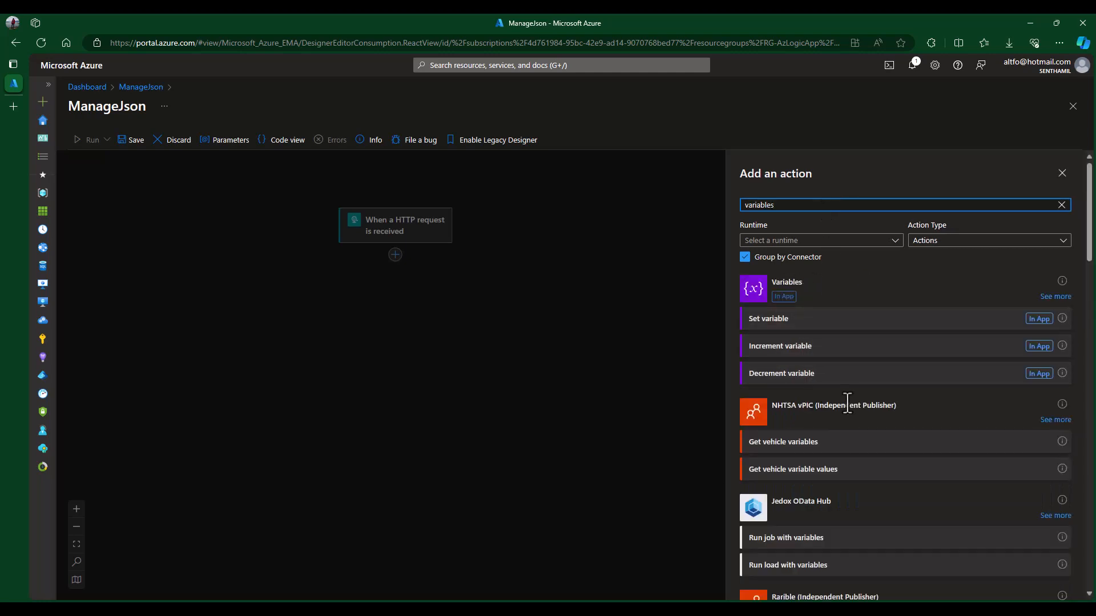
pyautogui.click(1054, 297)
pyautogui.click(816, 290)
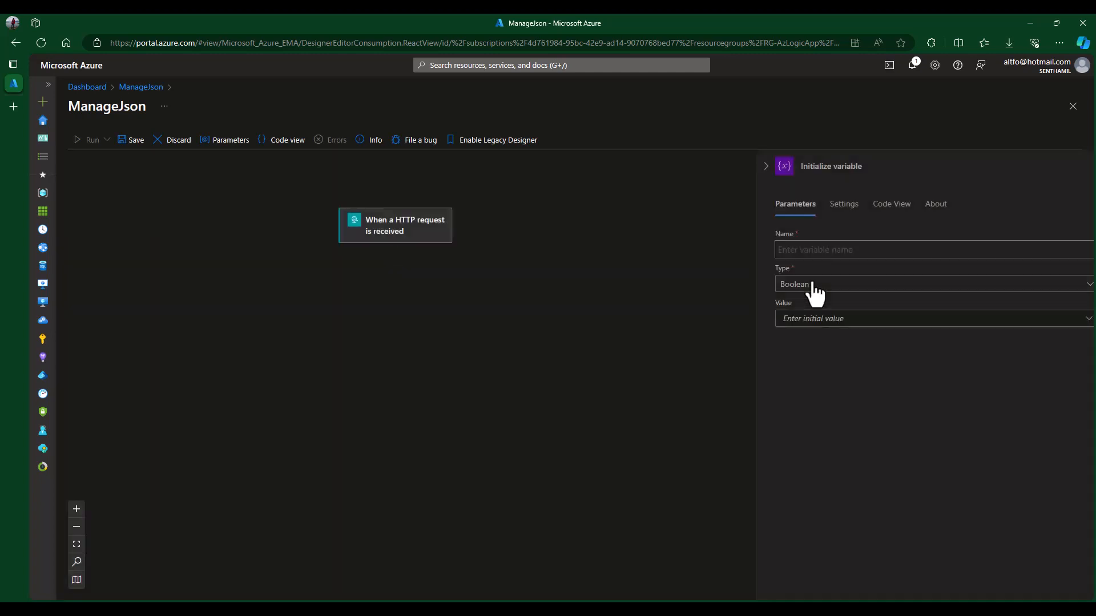
# - Name the variable Booking, type Object, with the pasted booking JSON as its value
pyautogui.click(815, 250)
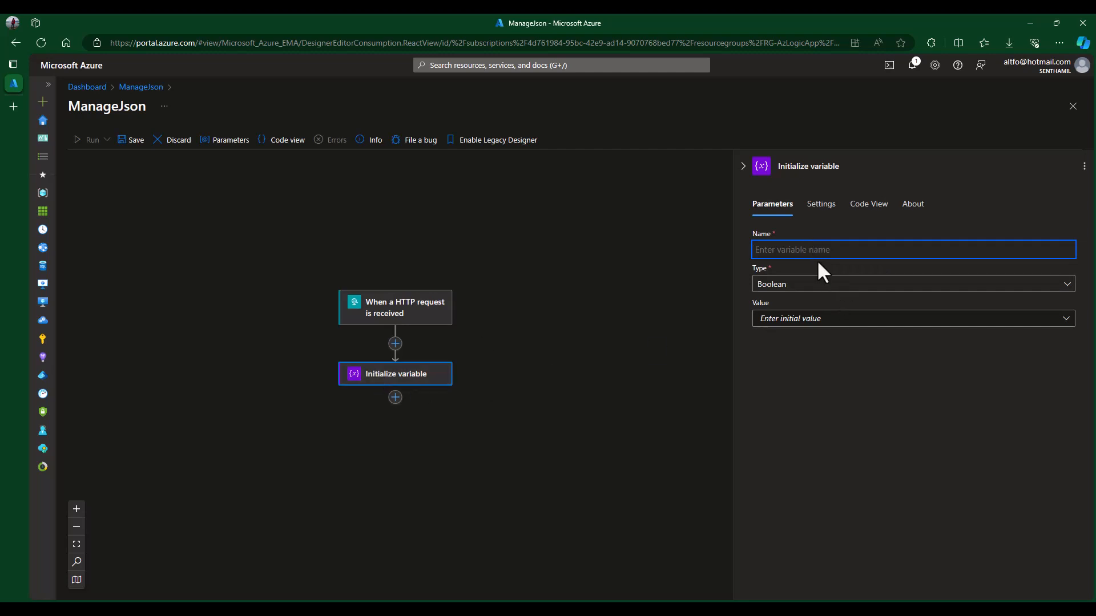
pyautogui.write('Booking')
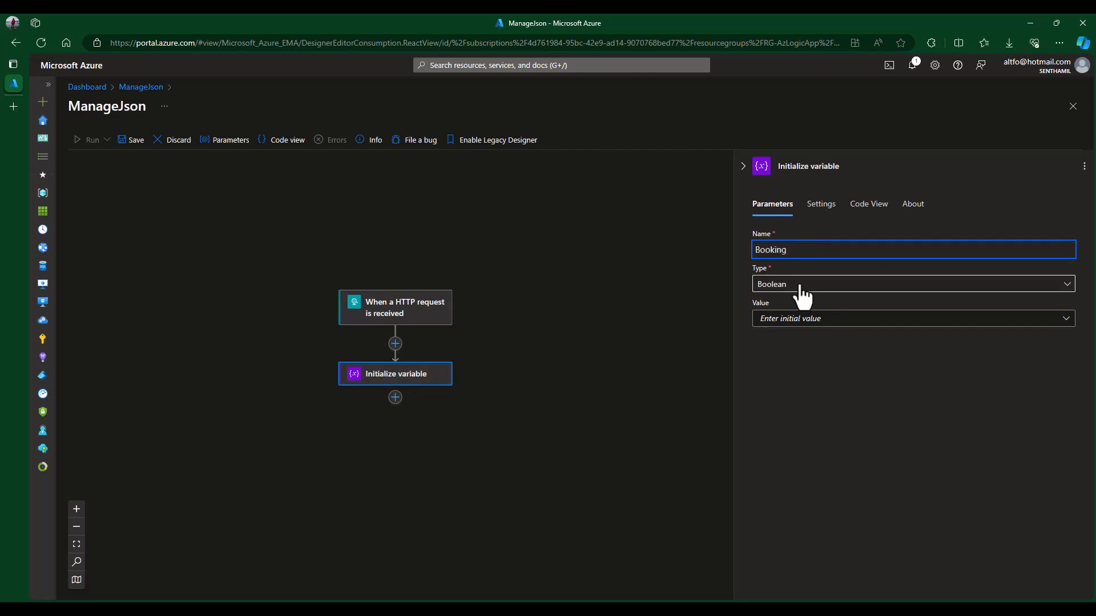
pyautogui.click(802, 283)
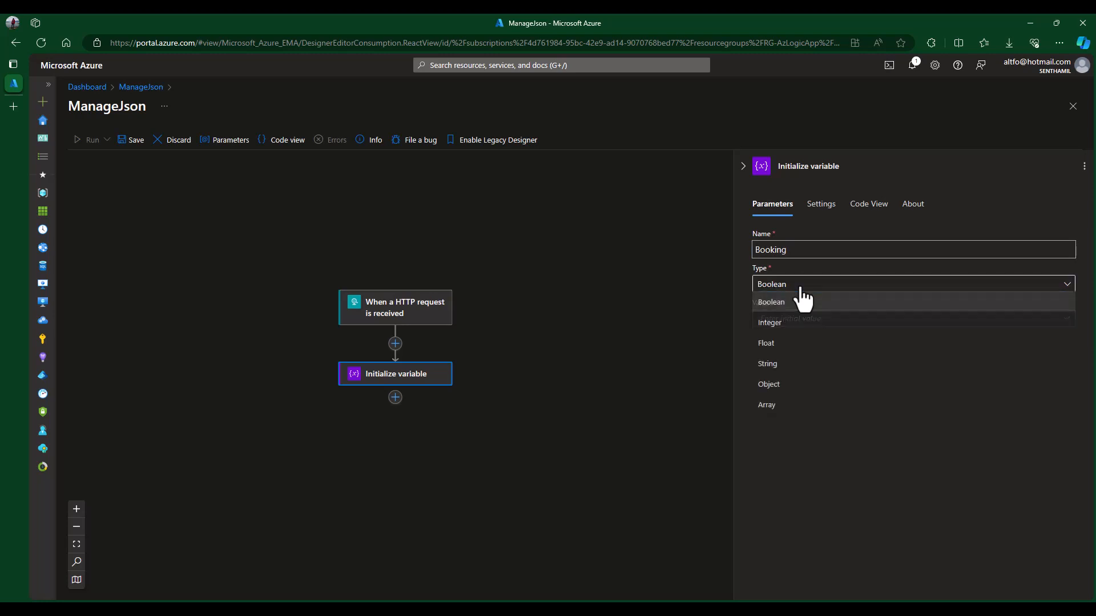
pyautogui.click(794, 392)
pyautogui.click(816, 320)
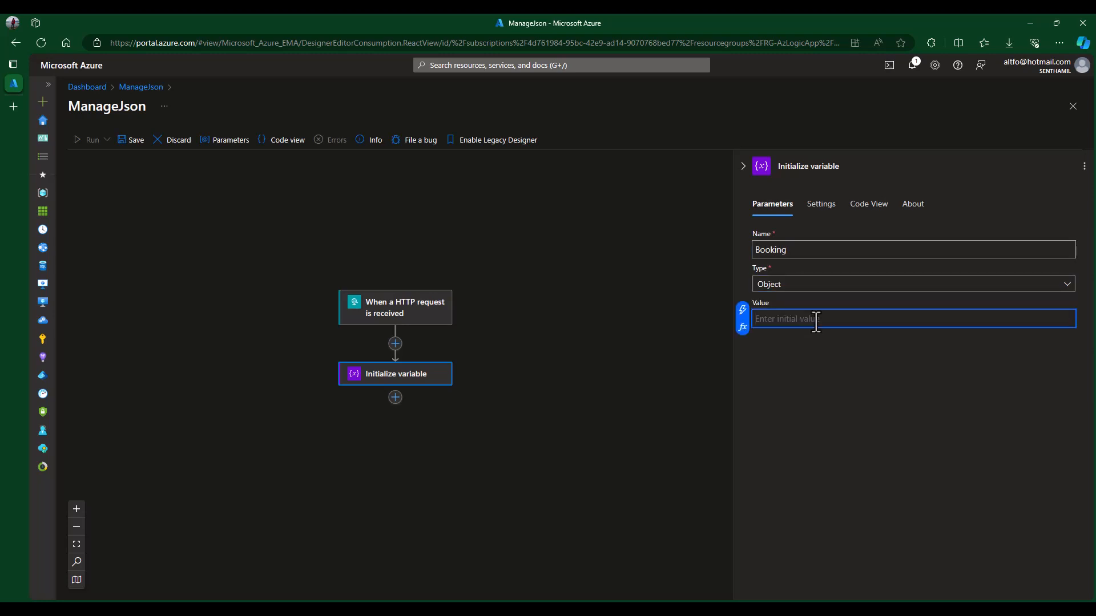
pyautogui.hotkey('ctrl', 'v')
pyautogui.click(859, 329)
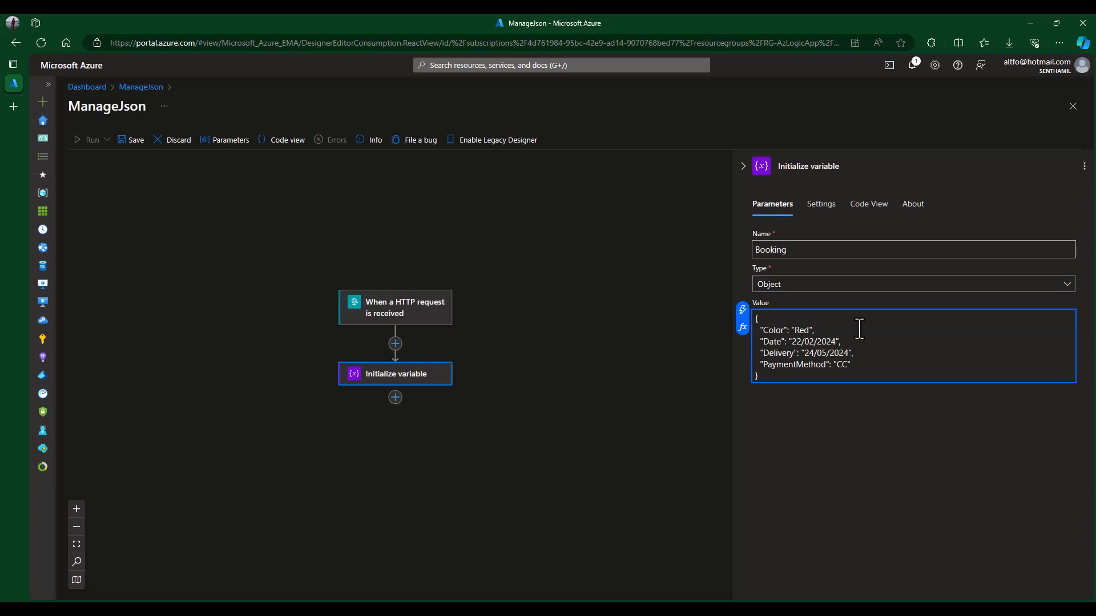
pyautogui.click(865, 430)
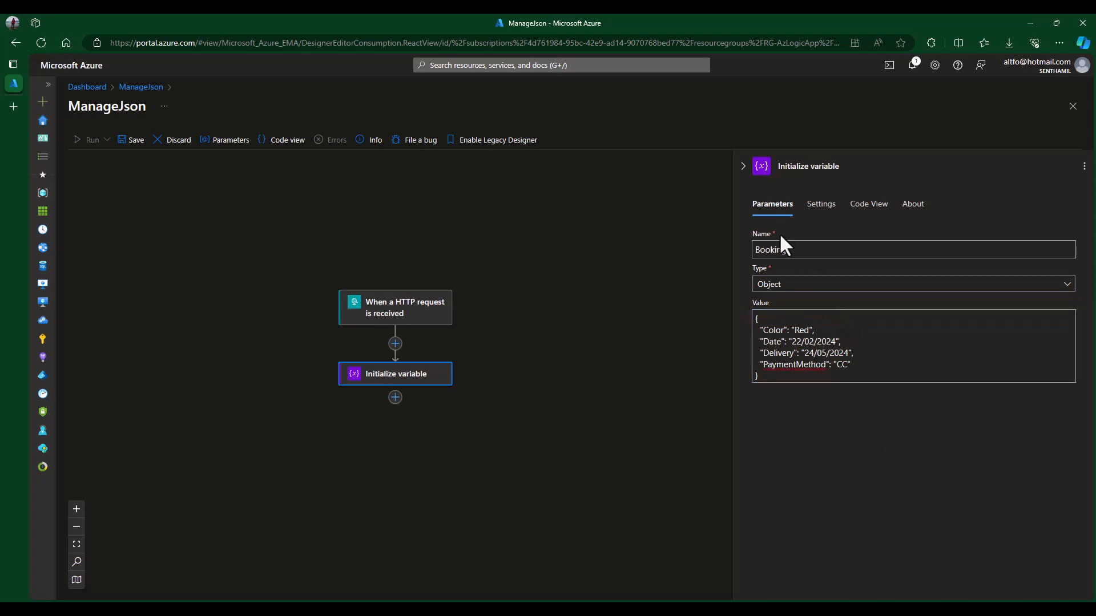
# - Rename the step to 'var booking' and close its details
pyautogui.click(810, 166)
pyautogui.moveTo(861, 167); pyautogui.dragTo(765, 173)
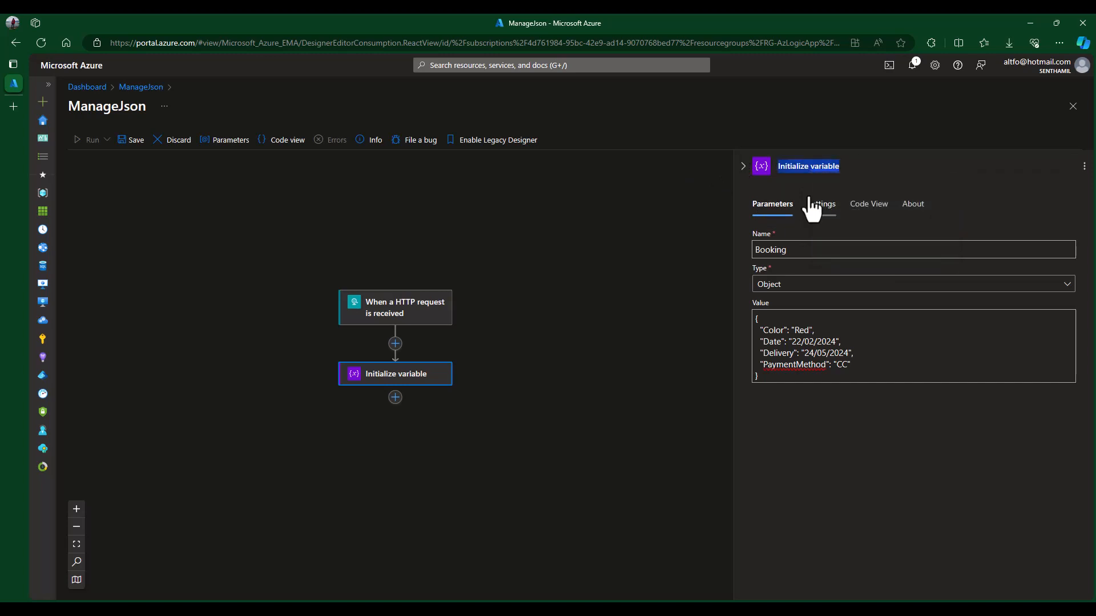
pyautogui.press('BackSpace')
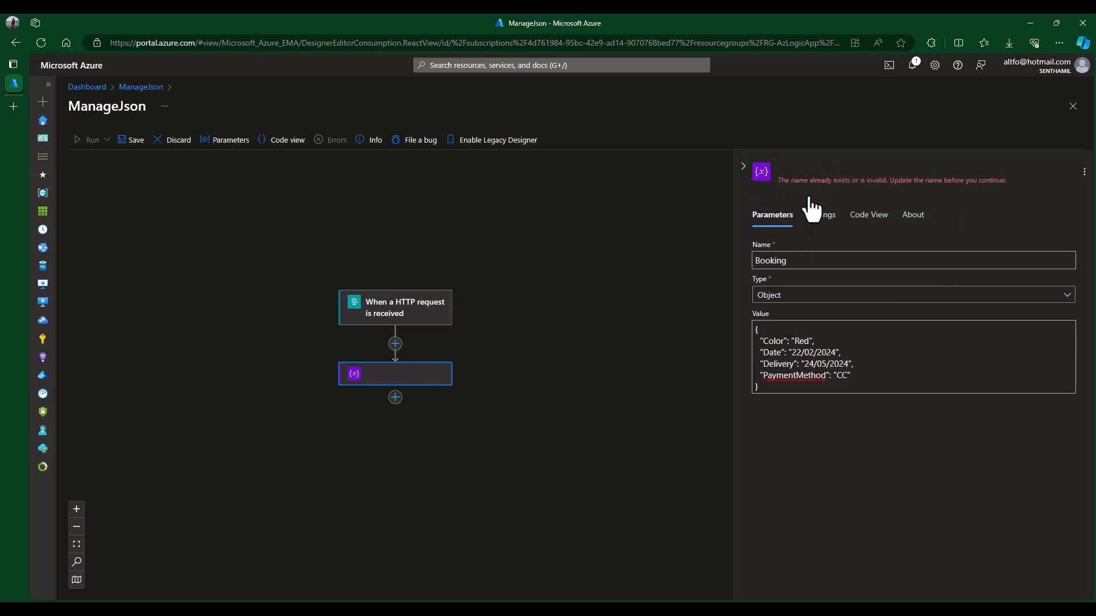
pyautogui.write('var')
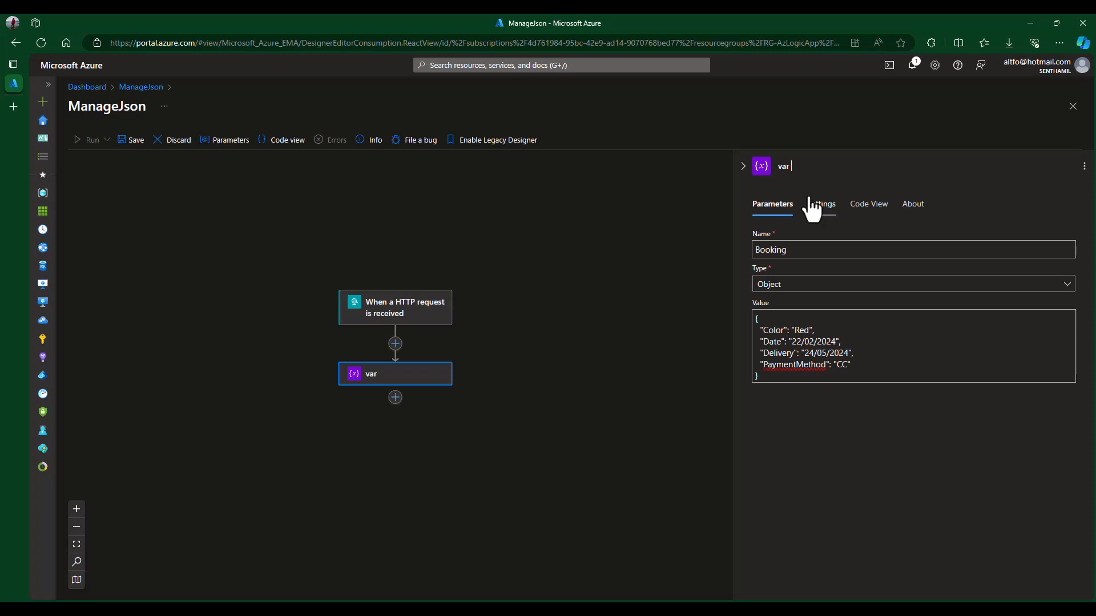
pyautogui.write('booking')
pyautogui.click(639, 387)
pyautogui.scroll(-2, 607, 413)
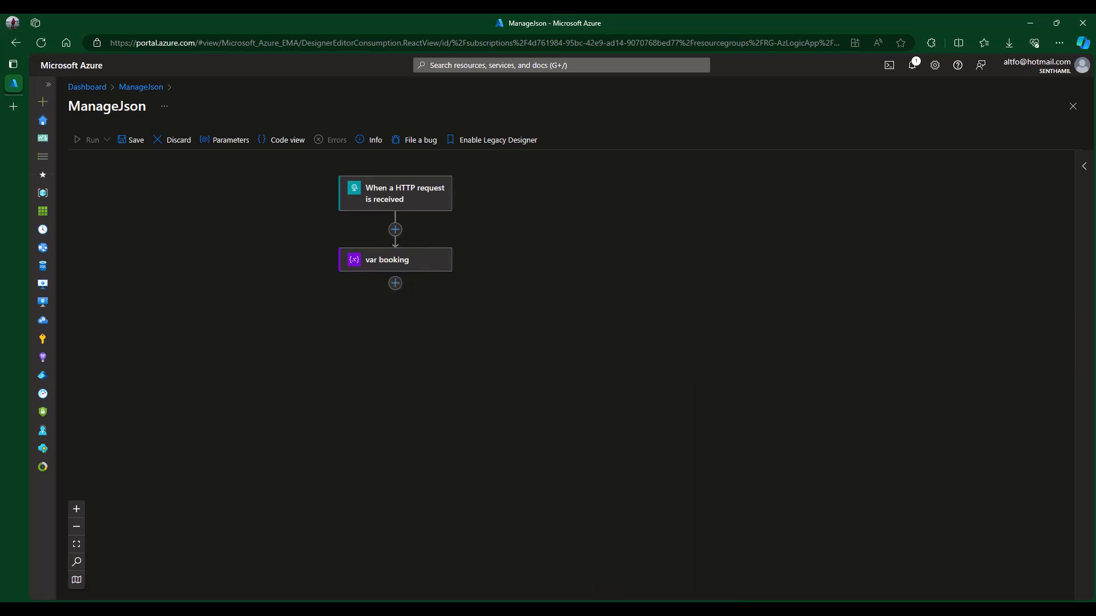
pyautogui.hotkey('alt', 'Tab')
pyautogui.click(401, 284)
# - Remove the Increment variable step mistakenly added after var booking
pyautogui.click(396, 284)
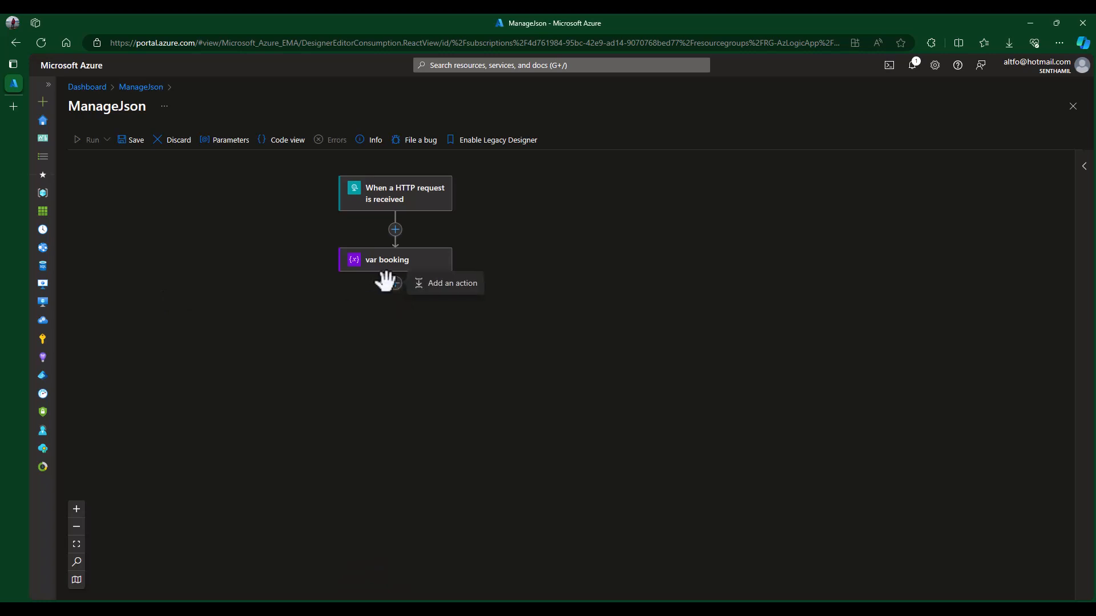
pyautogui.click(429, 282)
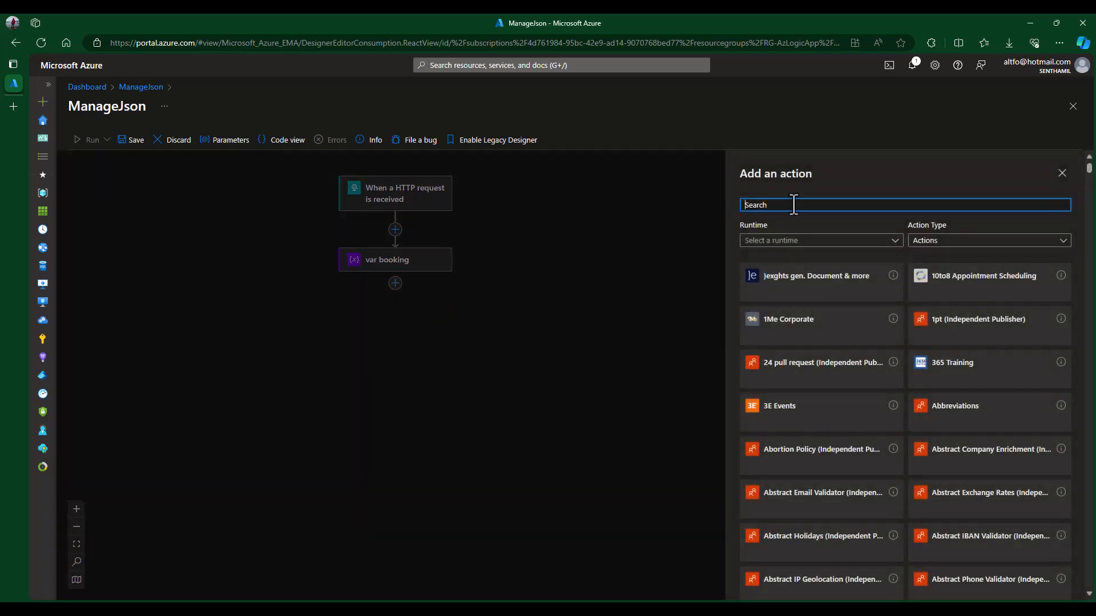
pyautogui.write('variabl')
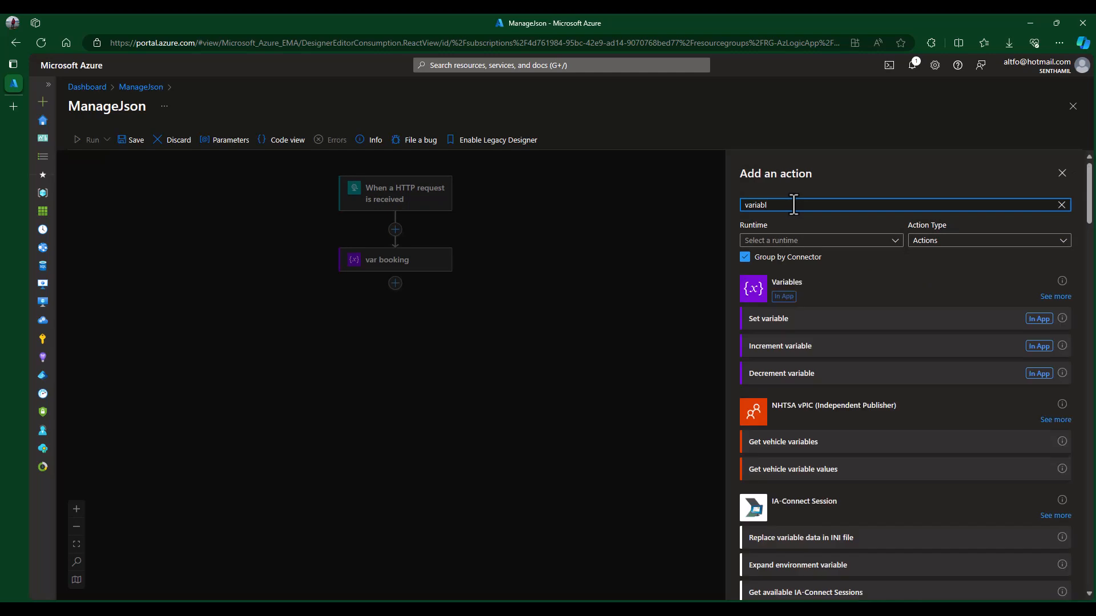
pyautogui.click(792, 347)
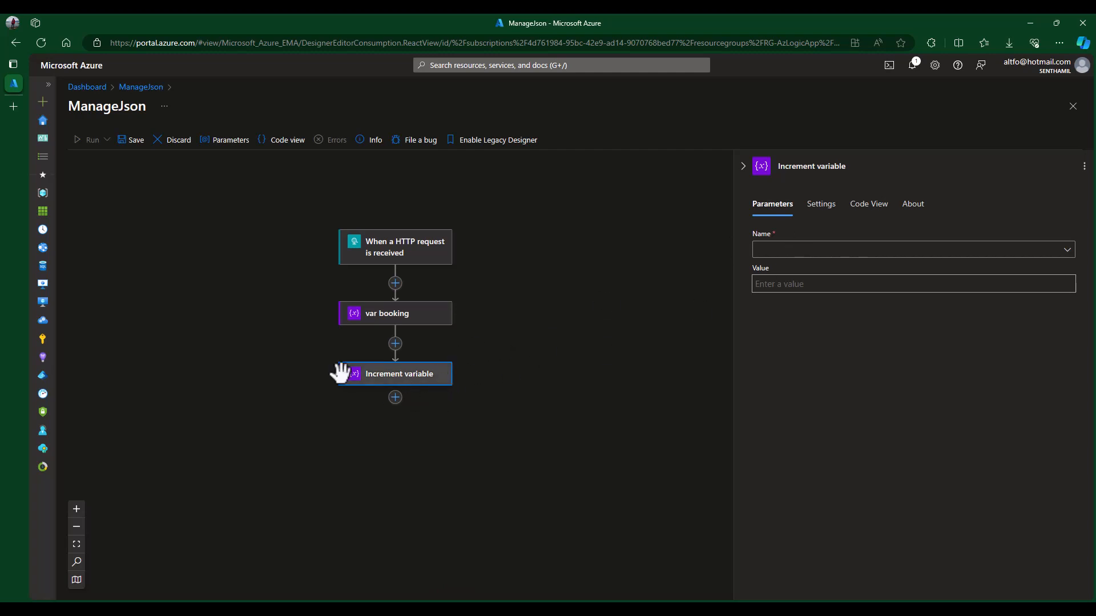
pyautogui.press('Delete')
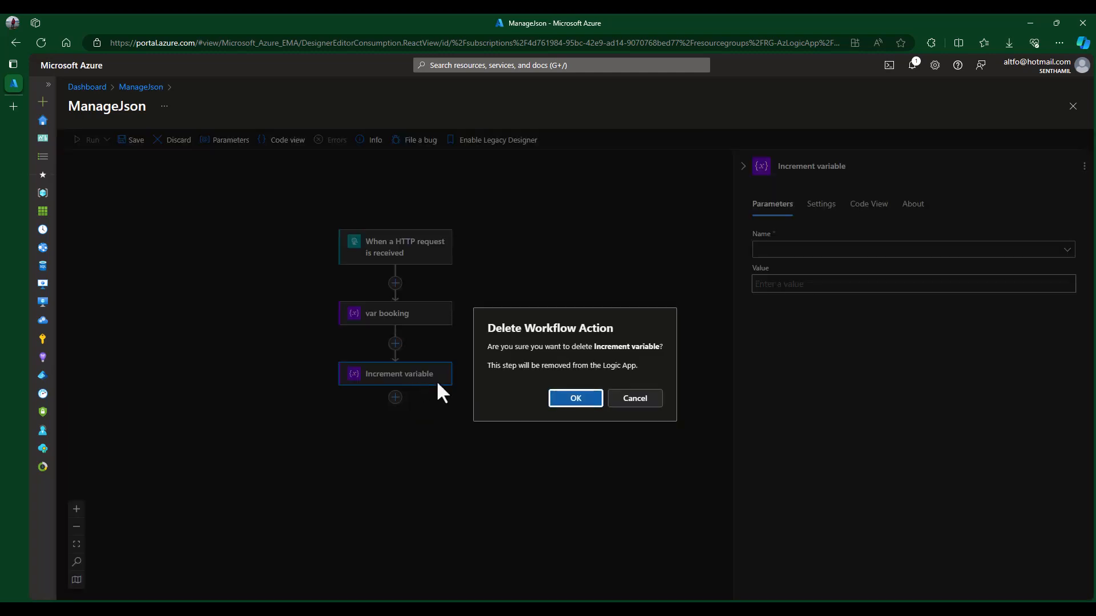
pyautogui.click(567, 400)
# - Search 'variable' below var booking and show all Variables connector operations
pyautogui.click(395, 337)
pyautogui.click(462, 339)
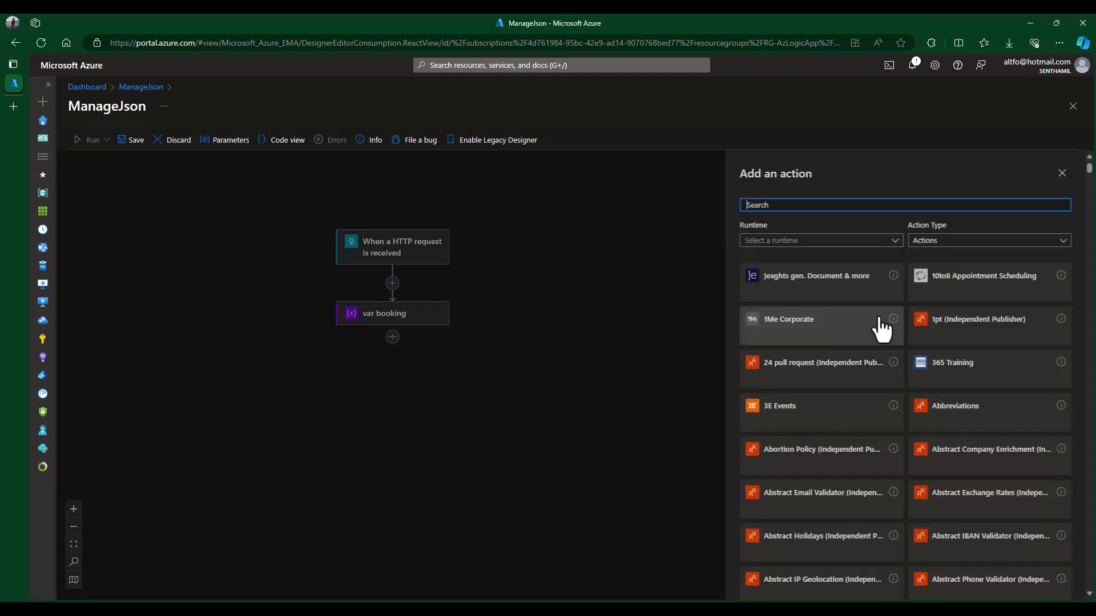
pyautogui.scroll(-5, 871, 296)
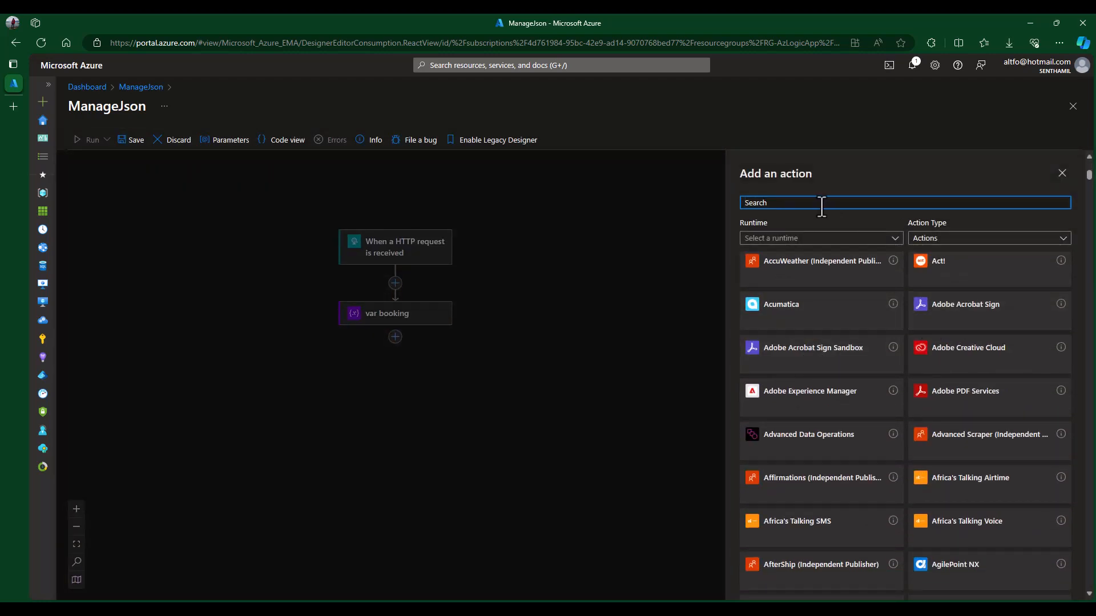
pyautogui.write('variable')
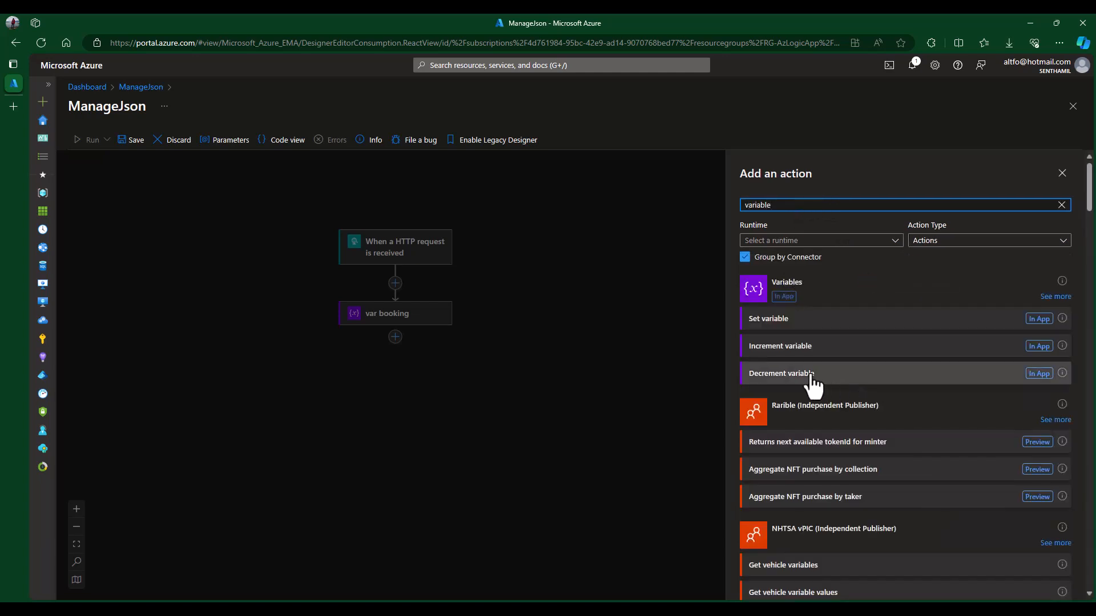
pyautogui.click(1055, 298)
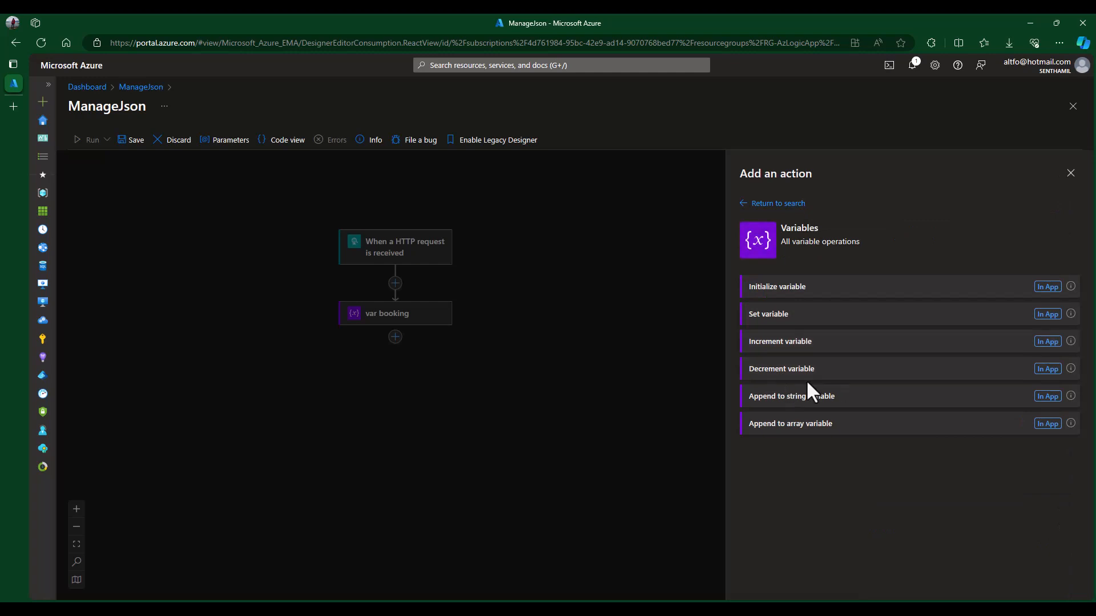
# - Add an Initialize variable step titled 'var CarsJson' declaring Array variable CarsJson
pyautogui.click(794, 290)
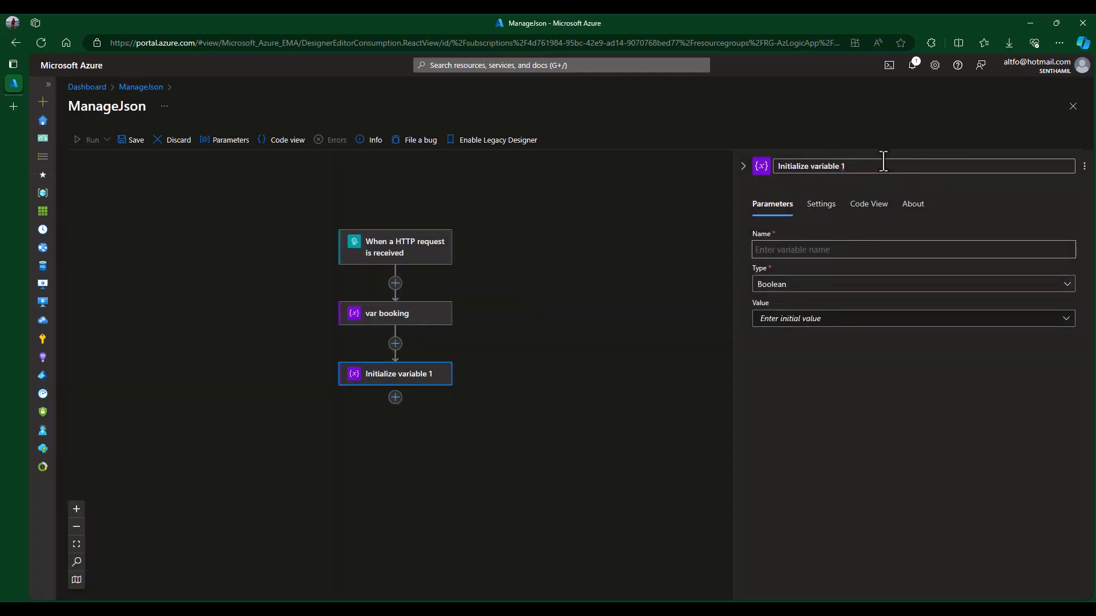
pyautogui.moveTo(867, 169); pyautogui.dragTo(617, 147)
pyautogui.write('var')
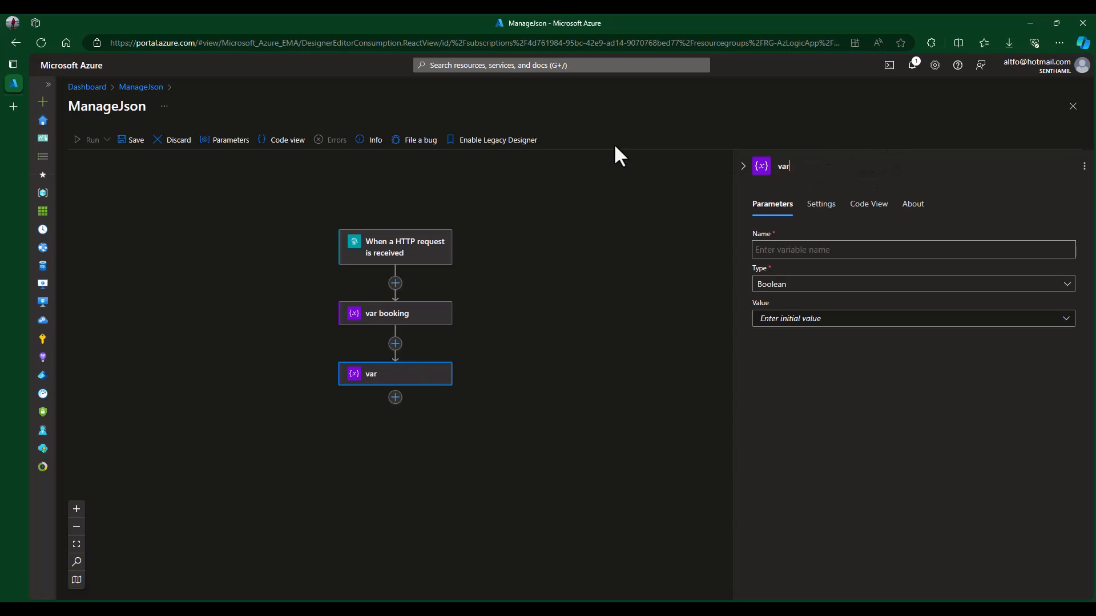
pyautogui.write(' CarsJsoin')
pyautogui.click(808, 251)
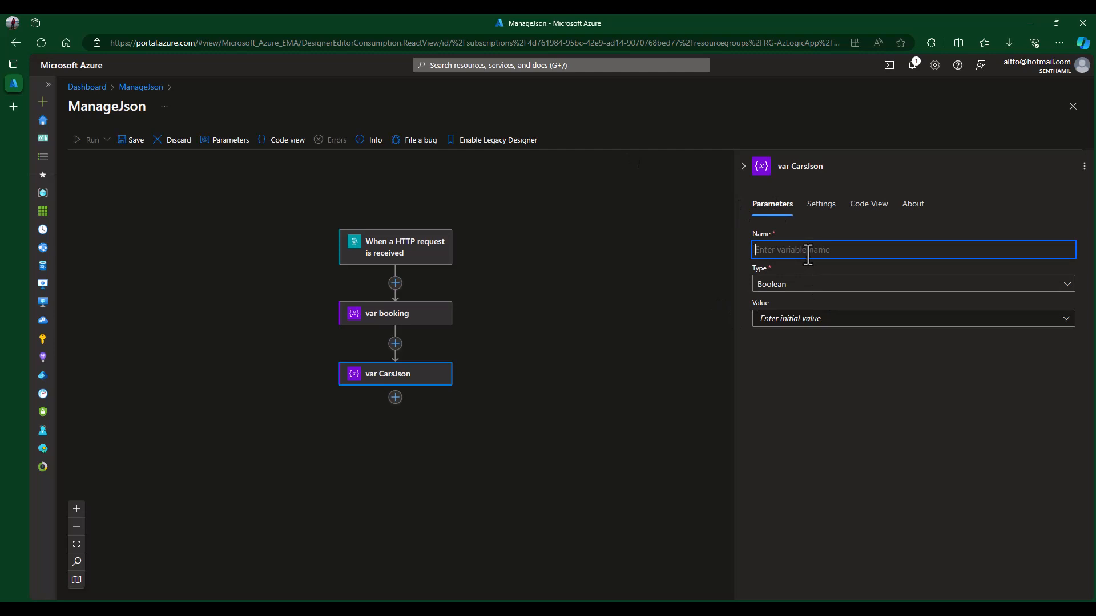
pyautogui.write('CarsJson')
pyautogui.click(824, 281)
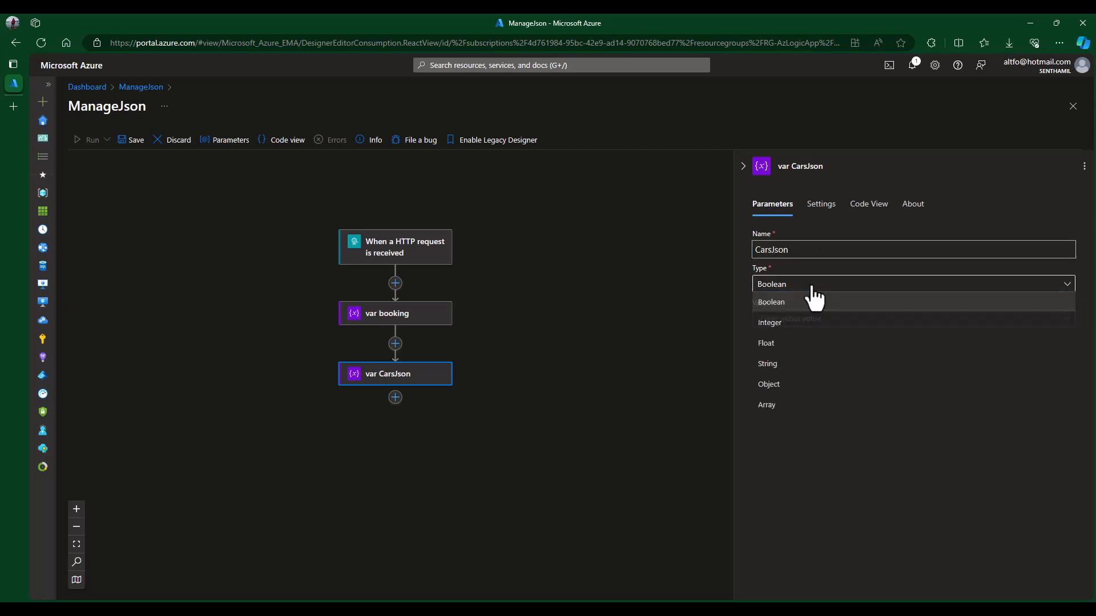
pyautogui.click(789, 404)
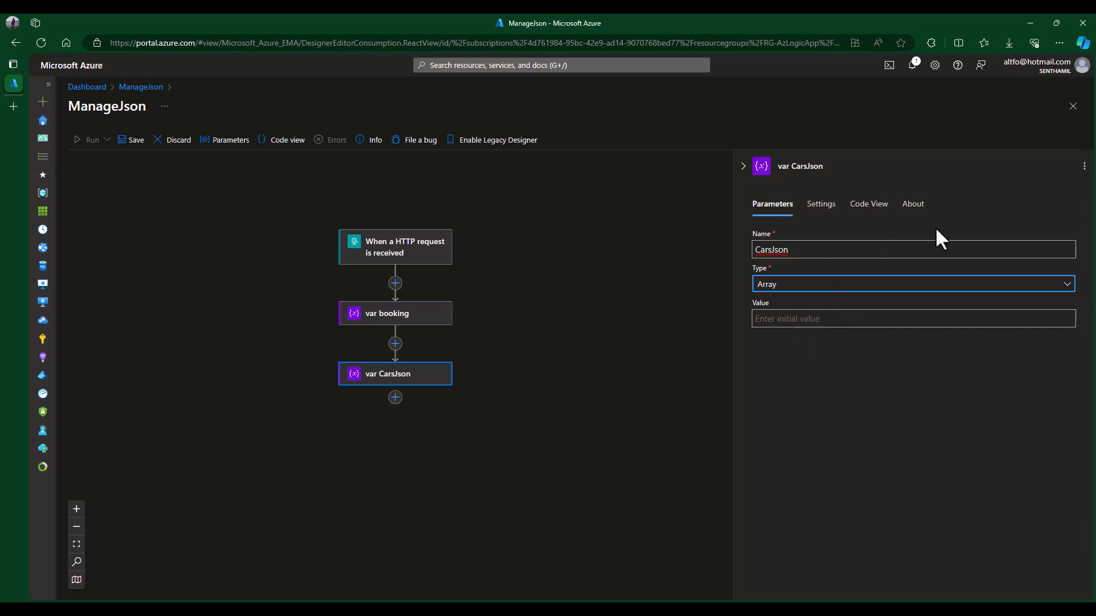
pyautogui.click(657, 267)
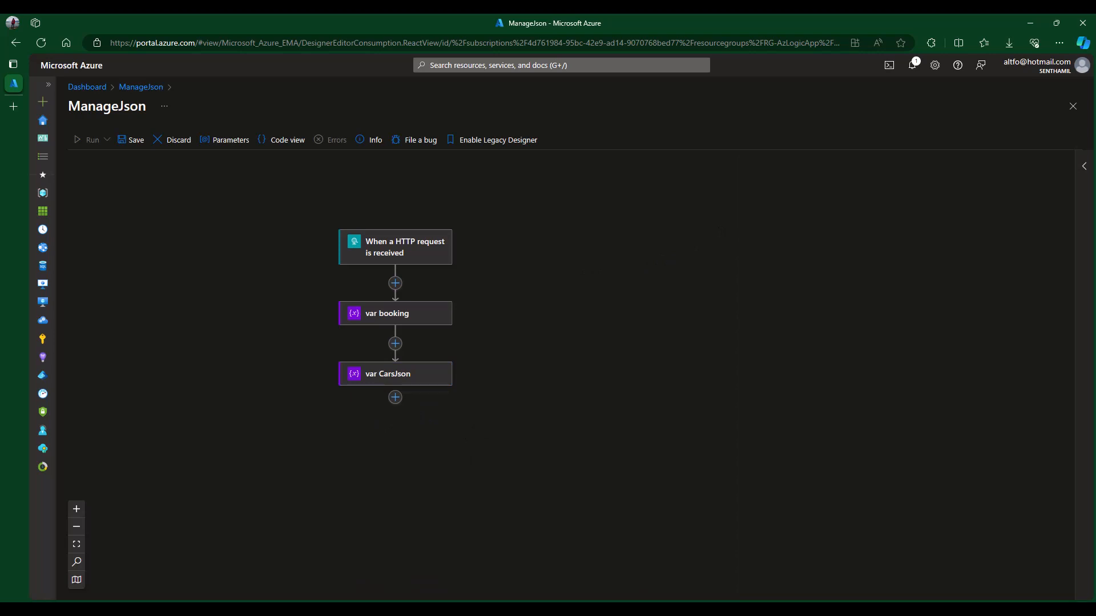
# - Add another Initialize variable step after var CarsJson
pyautogui.click(395, 398)
pyautogui.click(436, 398)
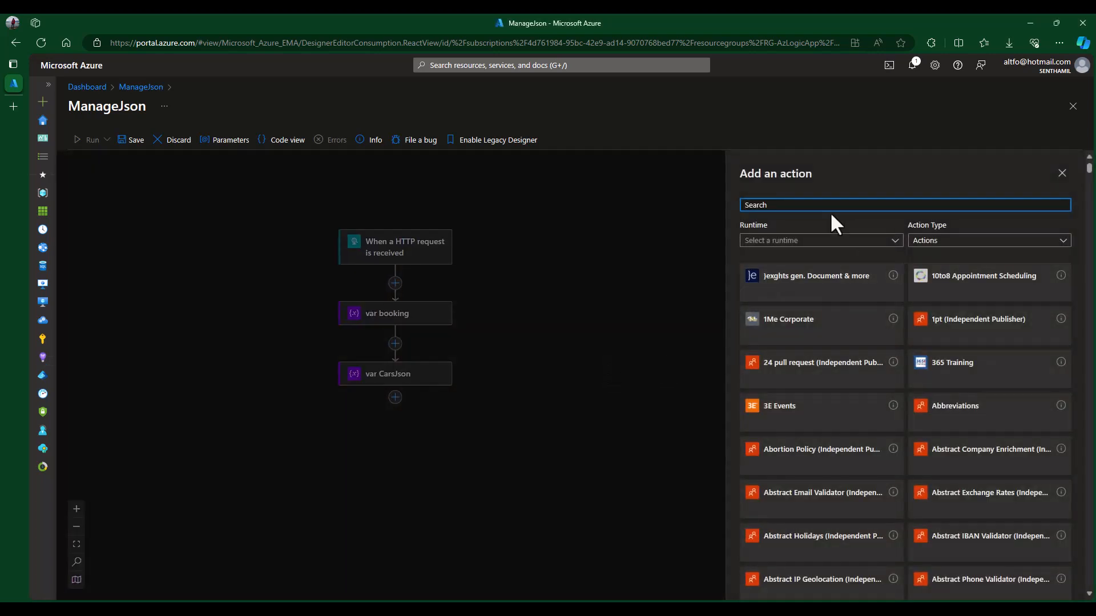
pyautogui.write('variable')
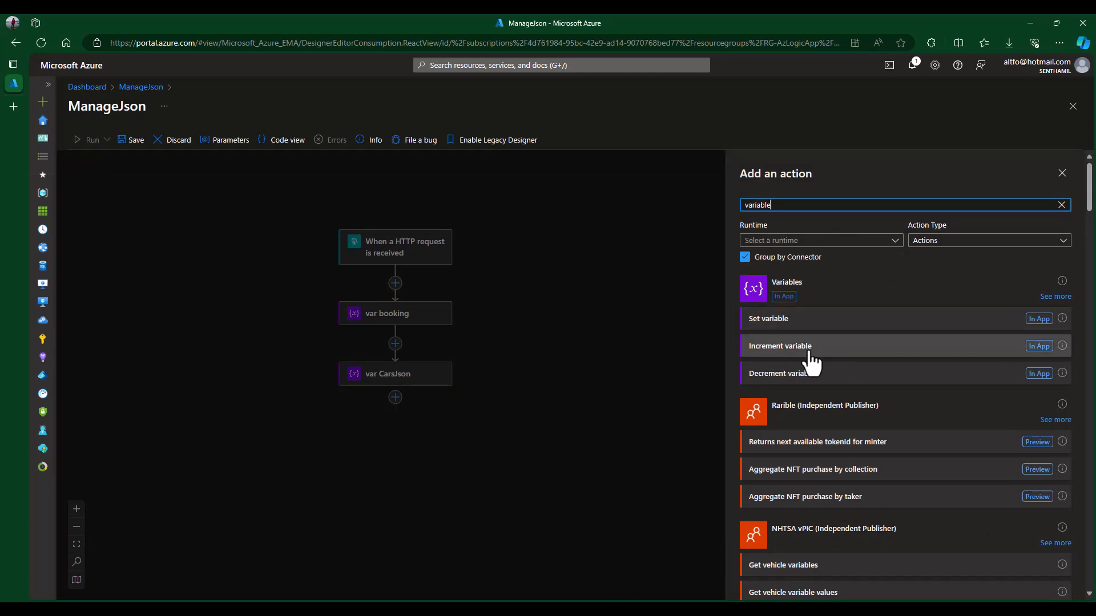
pyautogui.click(1056, 296)
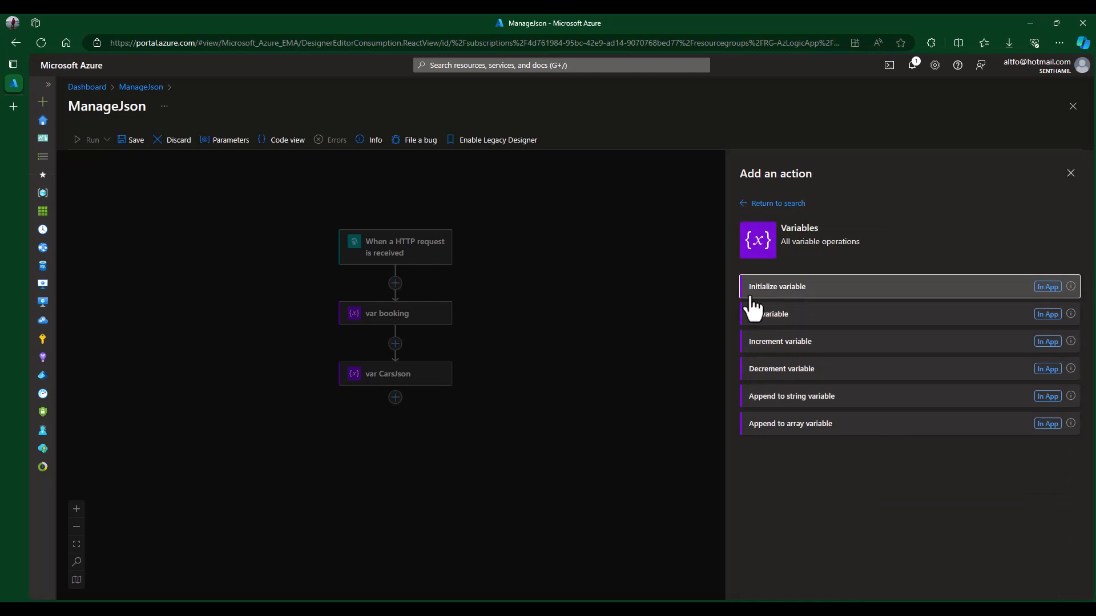
pyautogui.click(787, 291)
# - Title it 'var ArrayIndex' and set Integer variable ArrayIndex to initial value 0
pyautogui.click(827, 167)
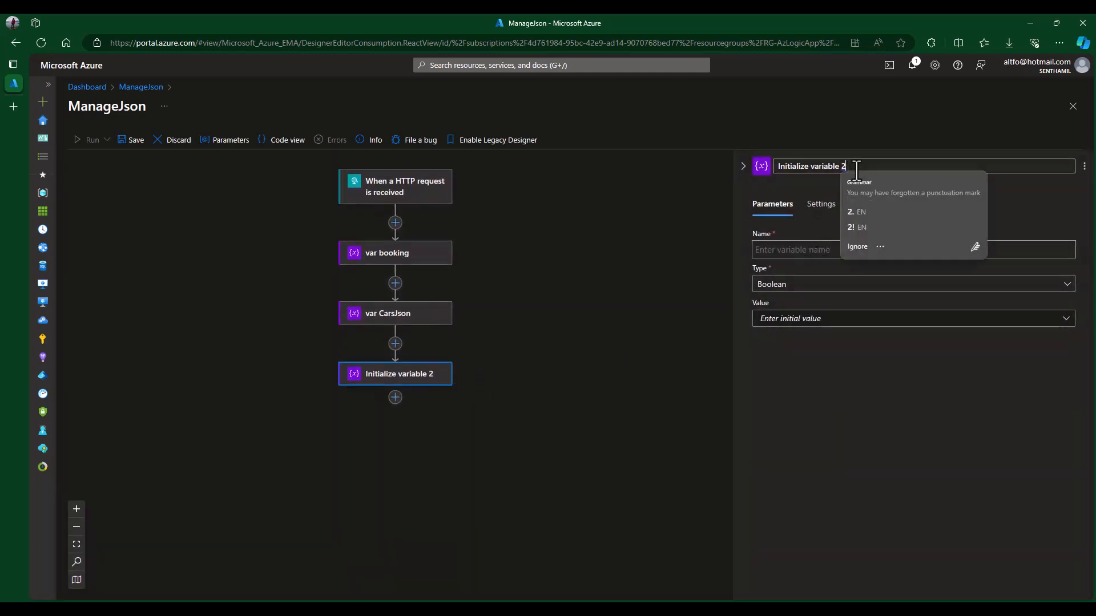
pyautogui.write('var ArrayIndex')
pyautogui.click(814, 249)
pyautogui.write('ArrayIndex')
pyautogui.click(796, 284)
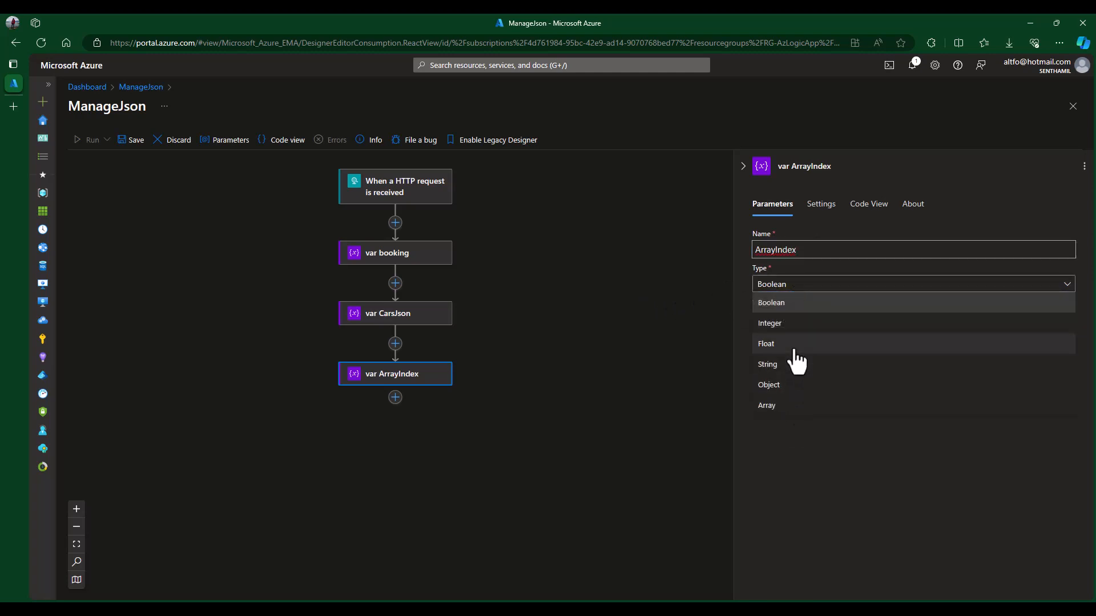
pyautogui.click(788, 323)
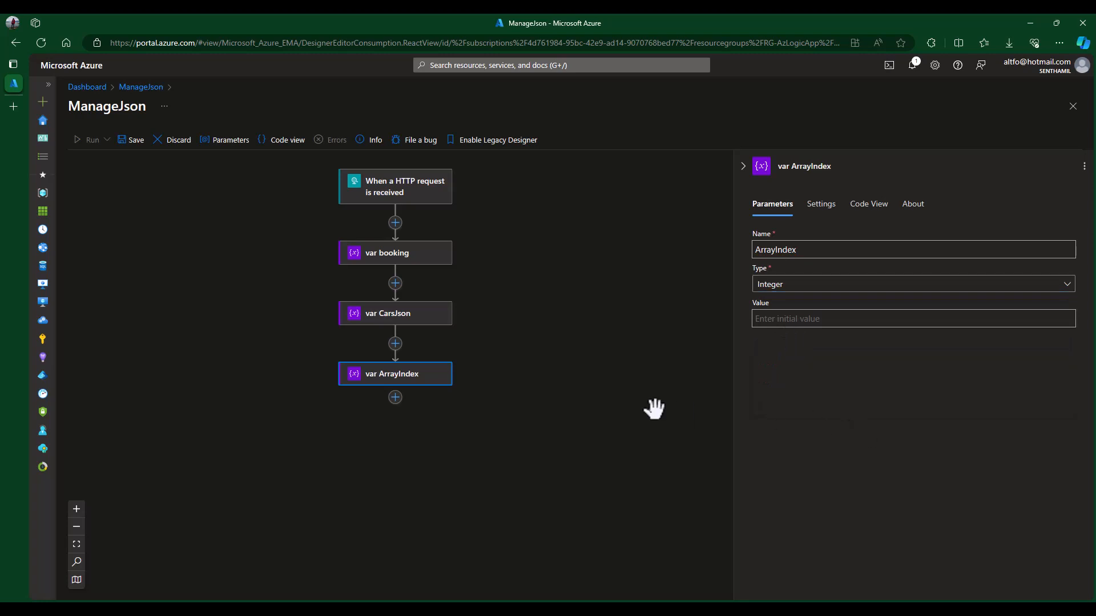
pyautogui.click(827, 320)
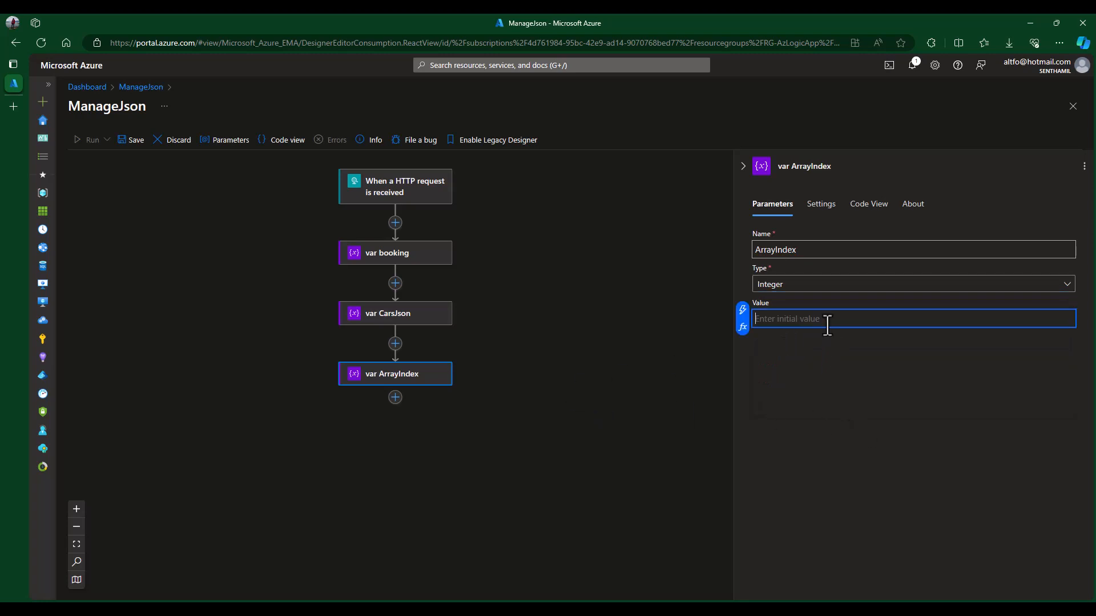
pyautogui.write('0')
pyautogui.click(828, 387)
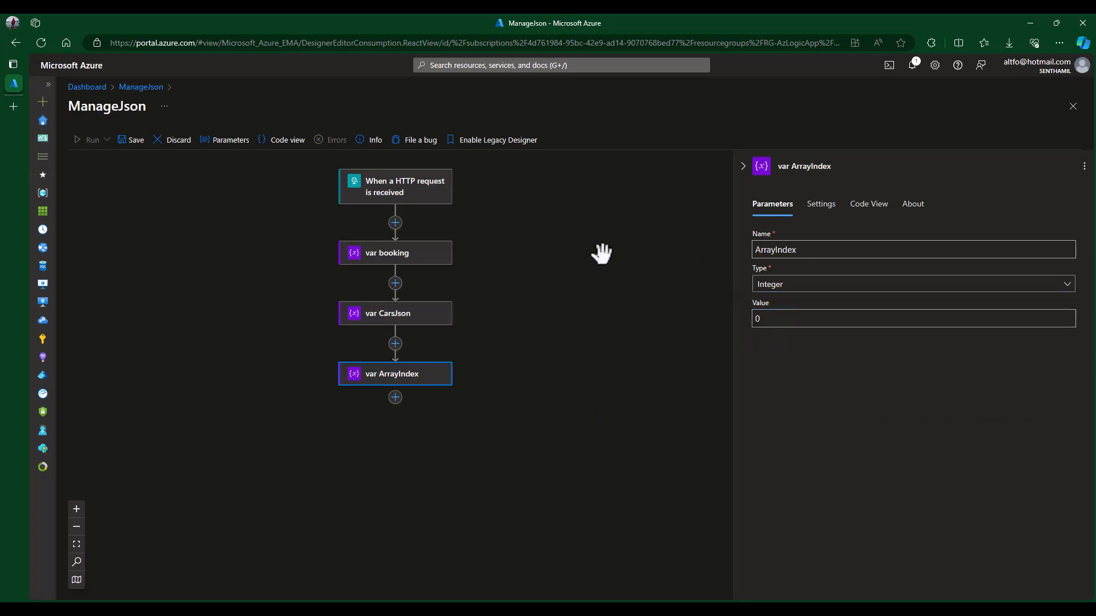
pyautogui.click(645, 279)
pyautogui.scroll(-1, 762, 319)
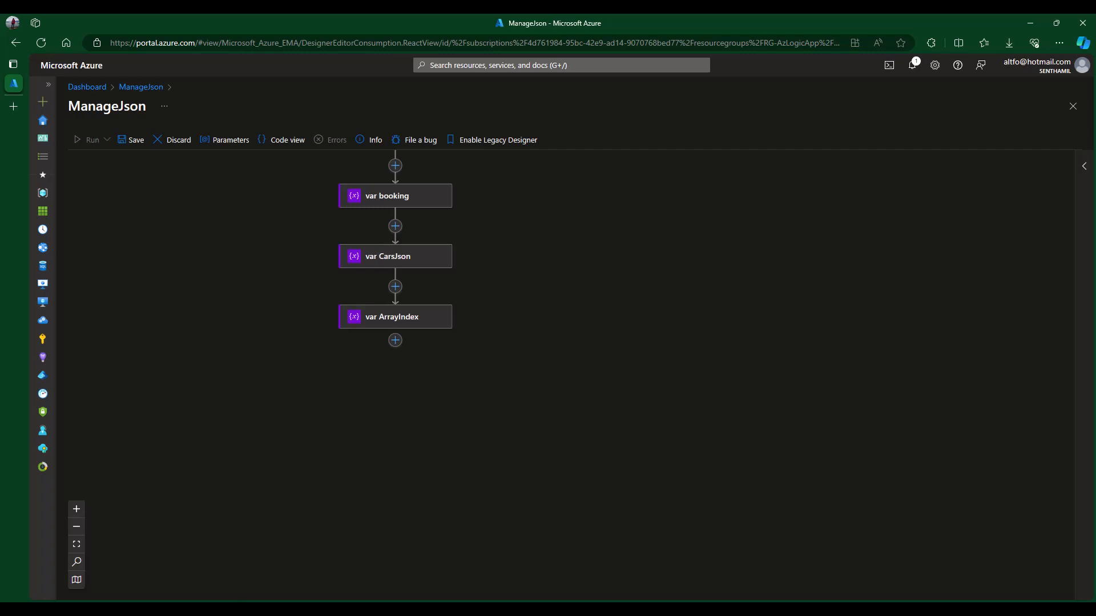
pyautogui.click(597, 609)
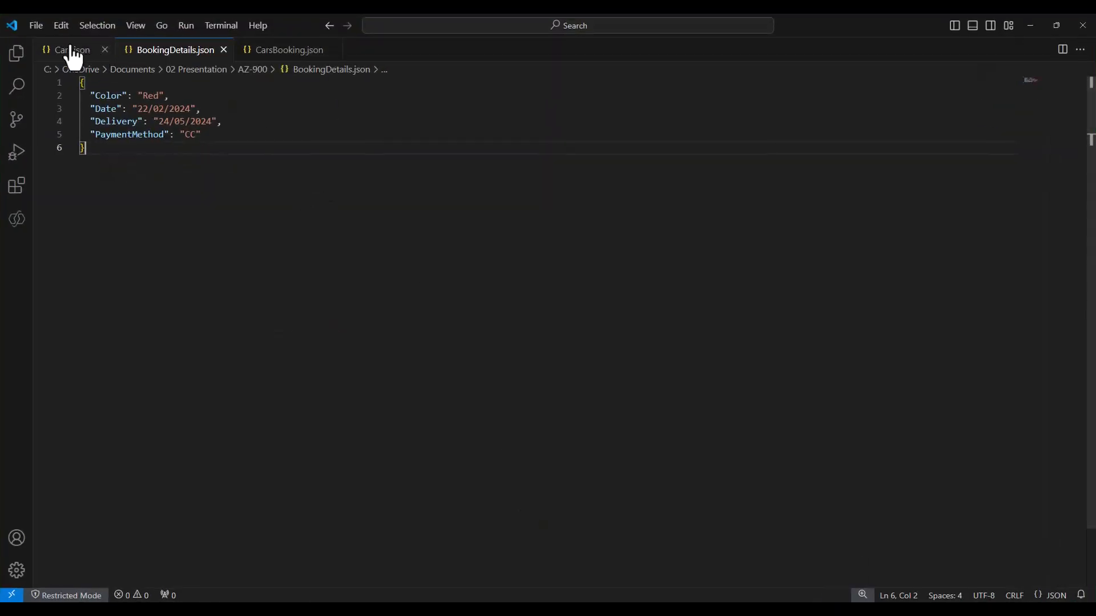
pyautogui.click(73, 57)
pyautogui.click(247, 159)
pyautogui.moveTo(139, 121); pyautogui.dragTo(217, 173)
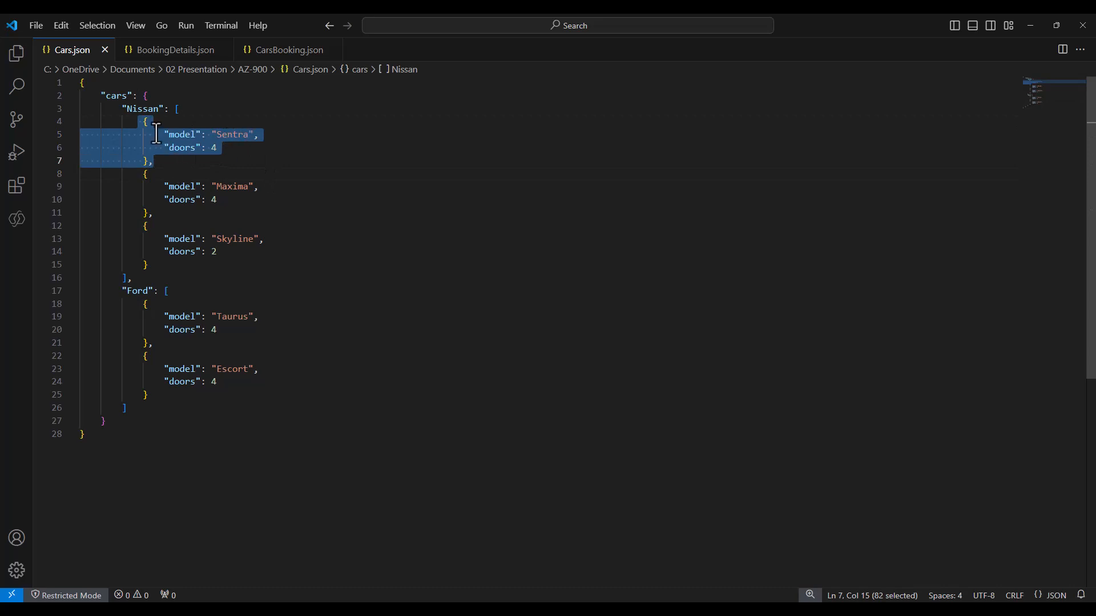
pyautogui.click(154, 97)
pyautogui.press('Down')
pyautogui.press('Down')
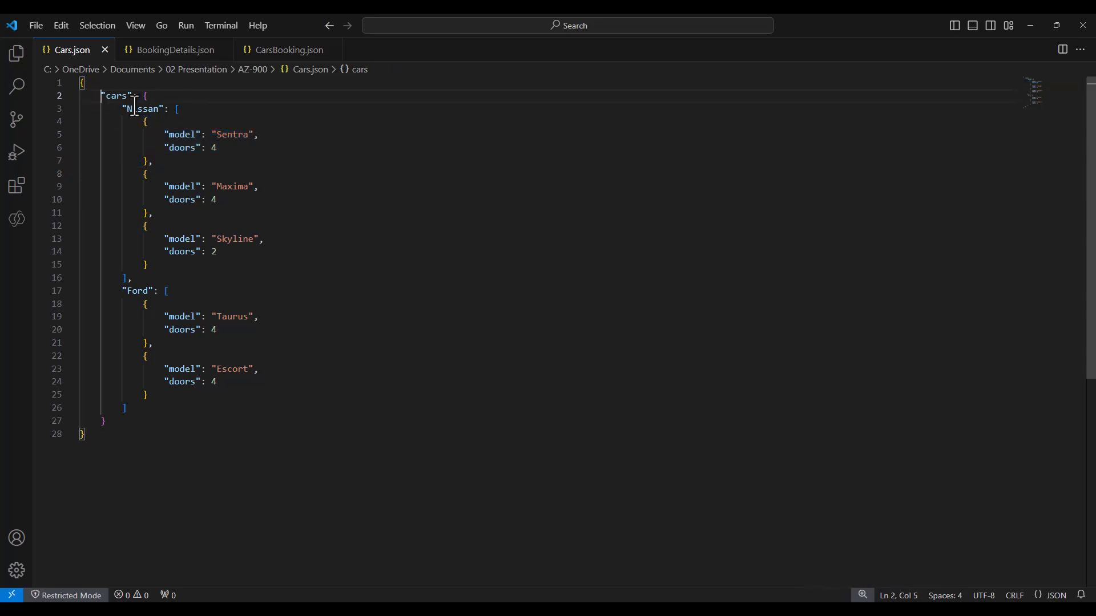
pyautogui.moveTo(133, 122); pyautogui.dragTo(217, 266)
pyautogui.click(308, 234)
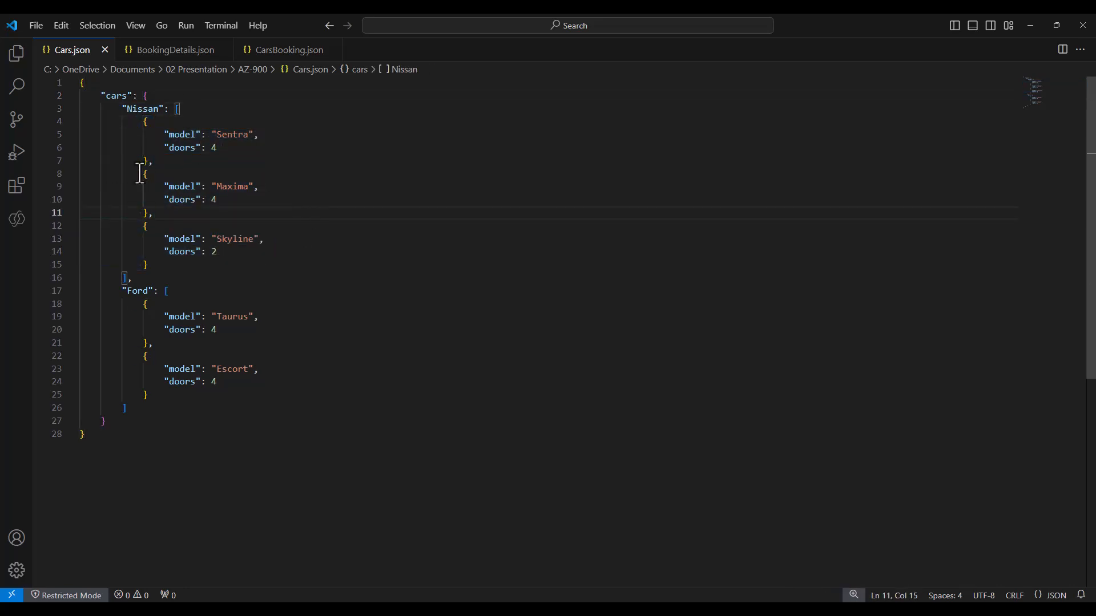
pyautogui.moveTo(137, 174); pyautogui.dragTo(167, 215)
pyautogui.click(165, 167)
pyautogui.click(1031, 25)
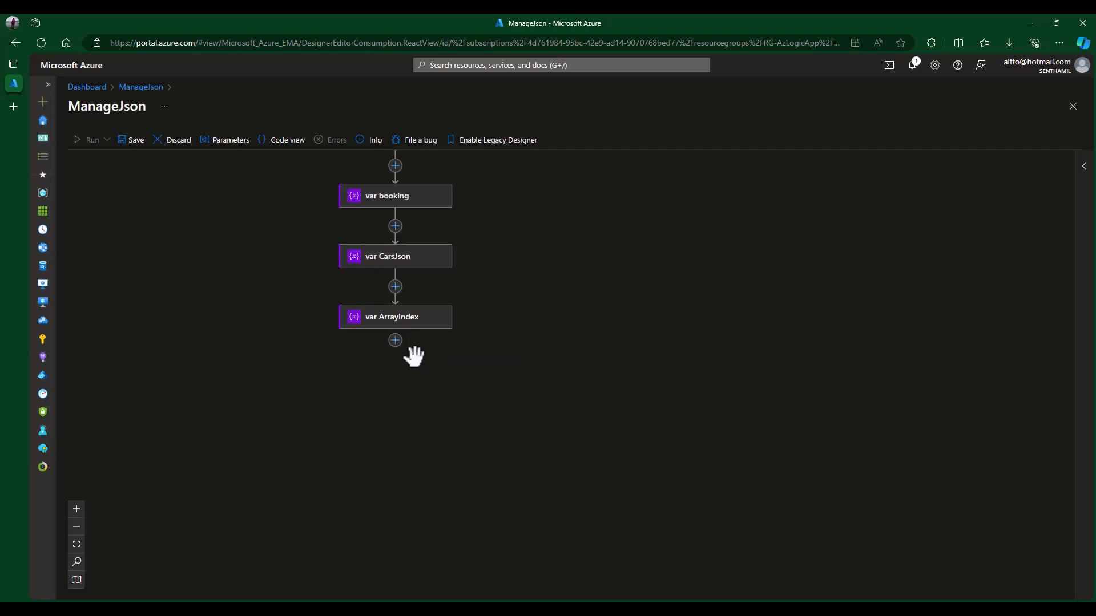
# - Add a Control 'For each' loop as the step after var ArrayIndex
pyautogui.click(395, 340)
pyautogui.click(466, 349)
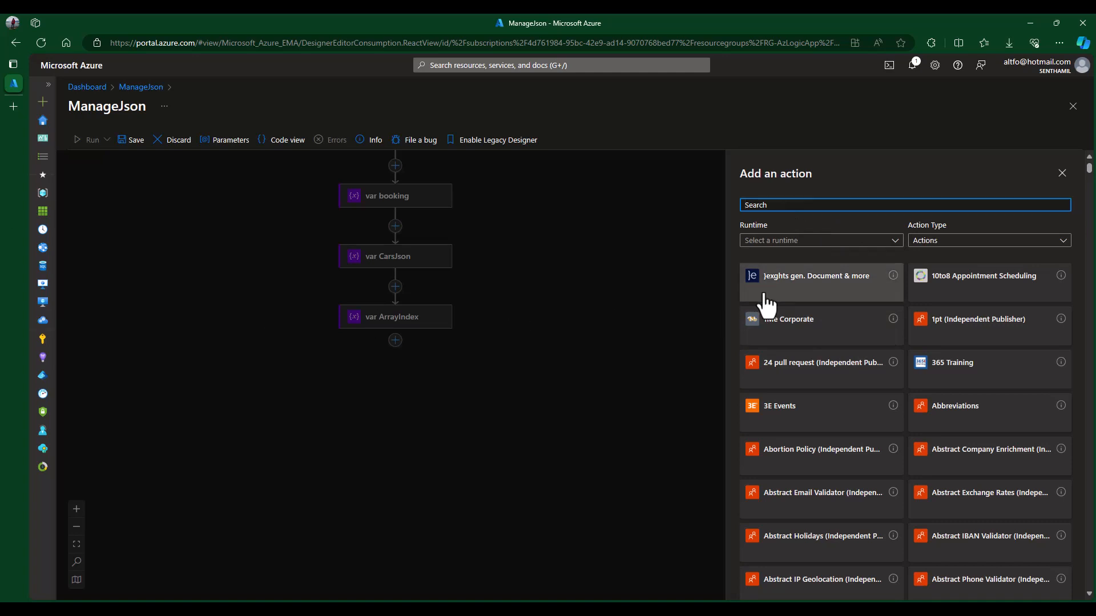
pyautogui.click(416, 363)
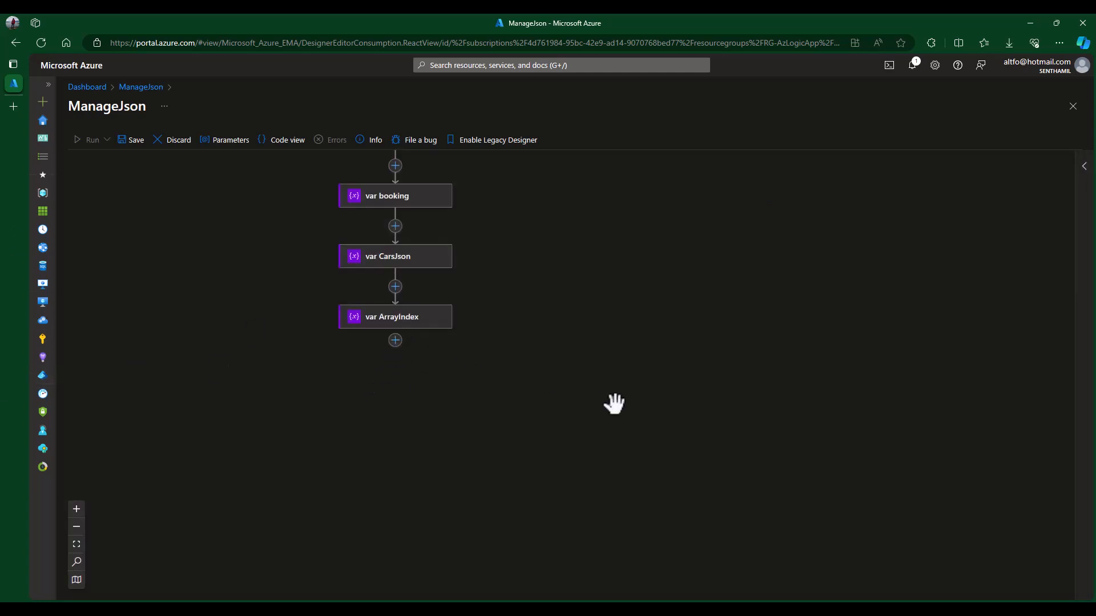
pyautogui.click(398, 342)
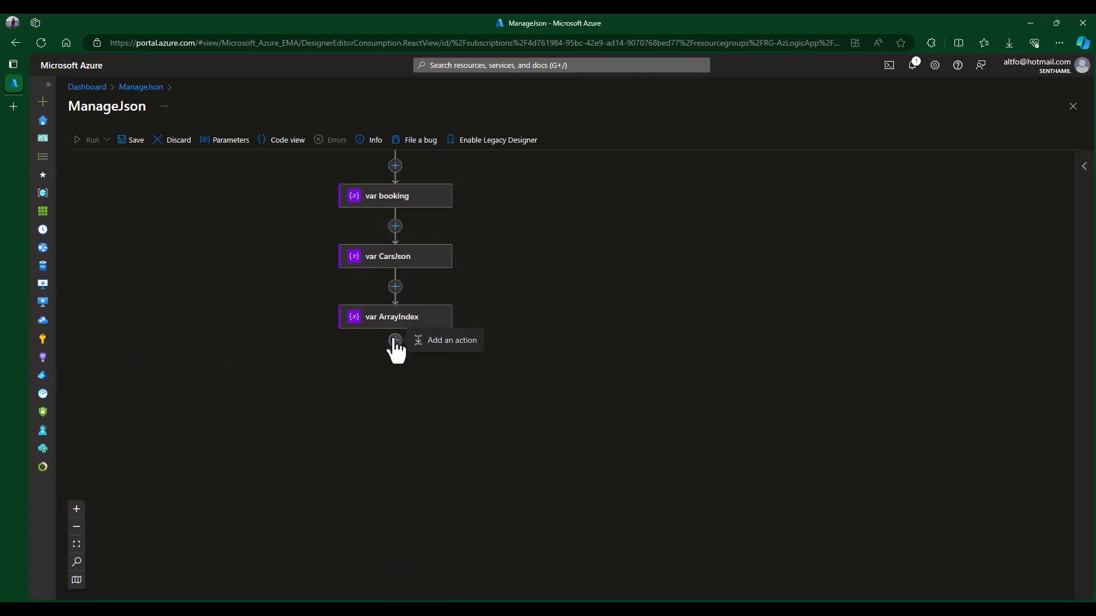
pyautogui.click(448, 341)
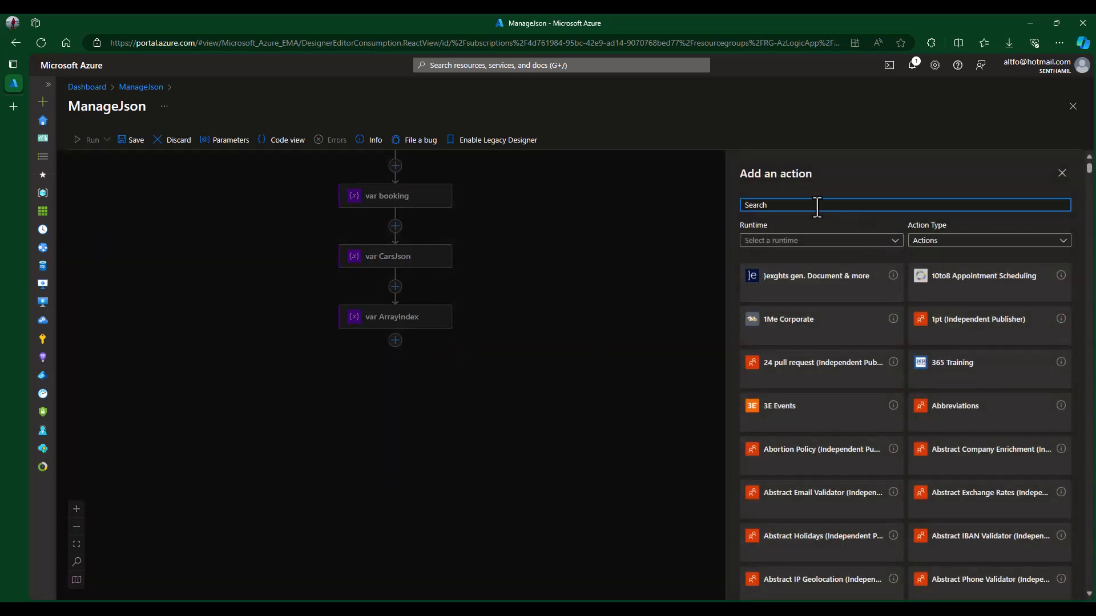
pyautogui.write('control')
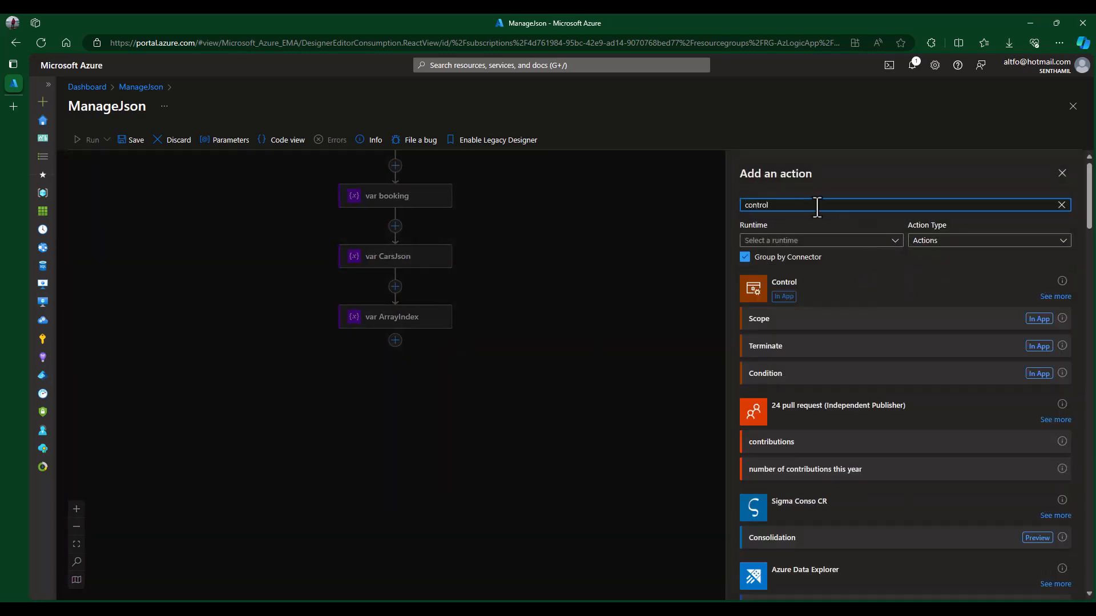
pyautogui.click(1056, 297)
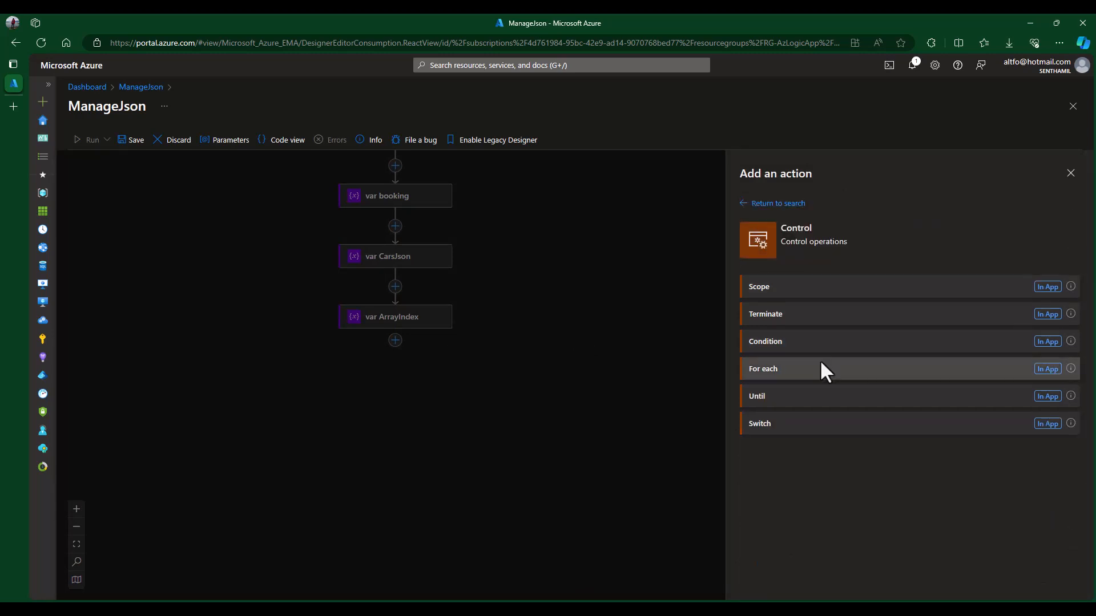
pyautogui.click(799, 369)
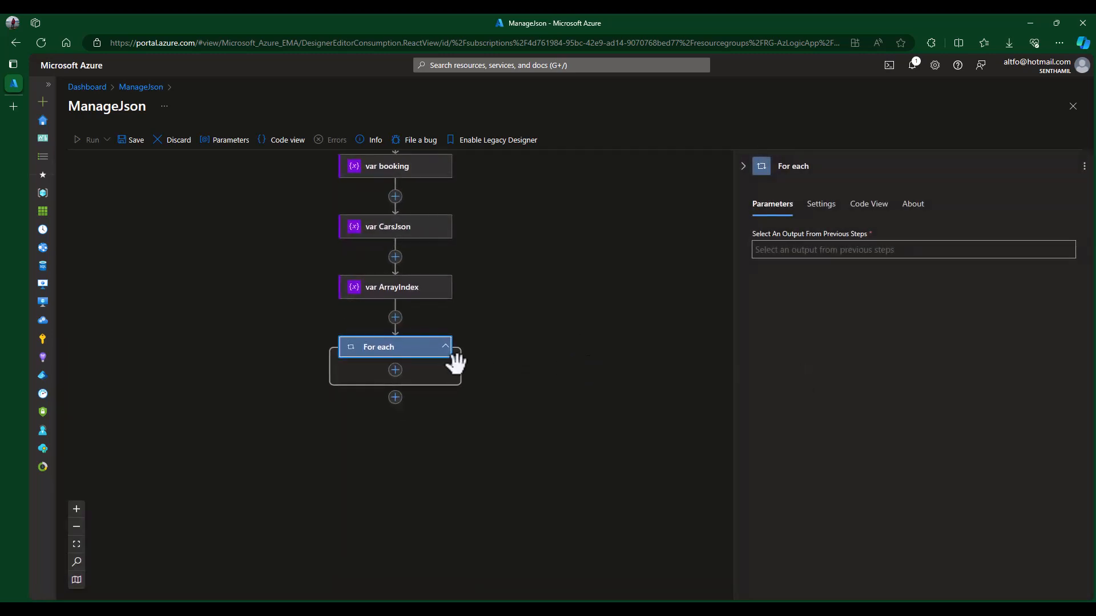
# - Rename the loop to eachNissanModel and have it iterate over the Nissan output
pyautogui.click(821, 166)
pyautogui.hotkey('ctrl', 'a')
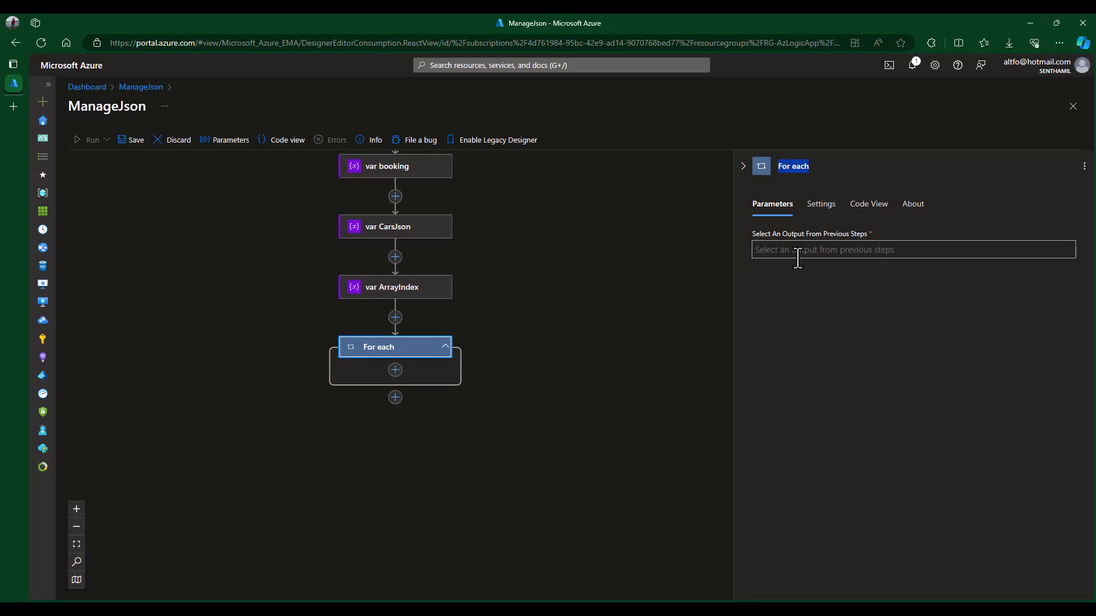
pyautogui.write('eachN')
pyautogui.write('issanModel')
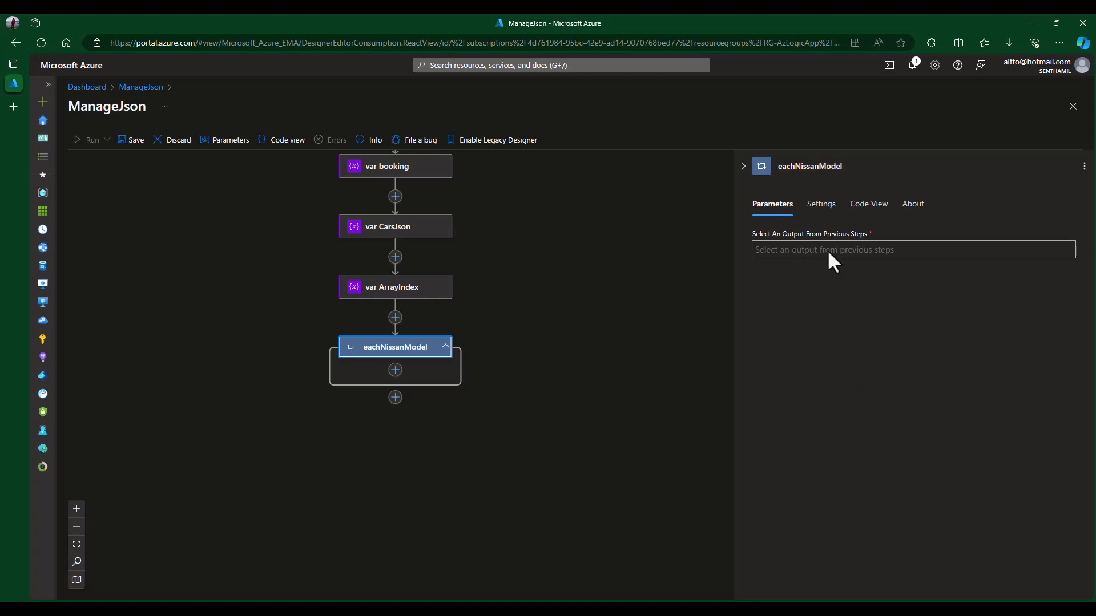
pyautogui.click(811, 251)
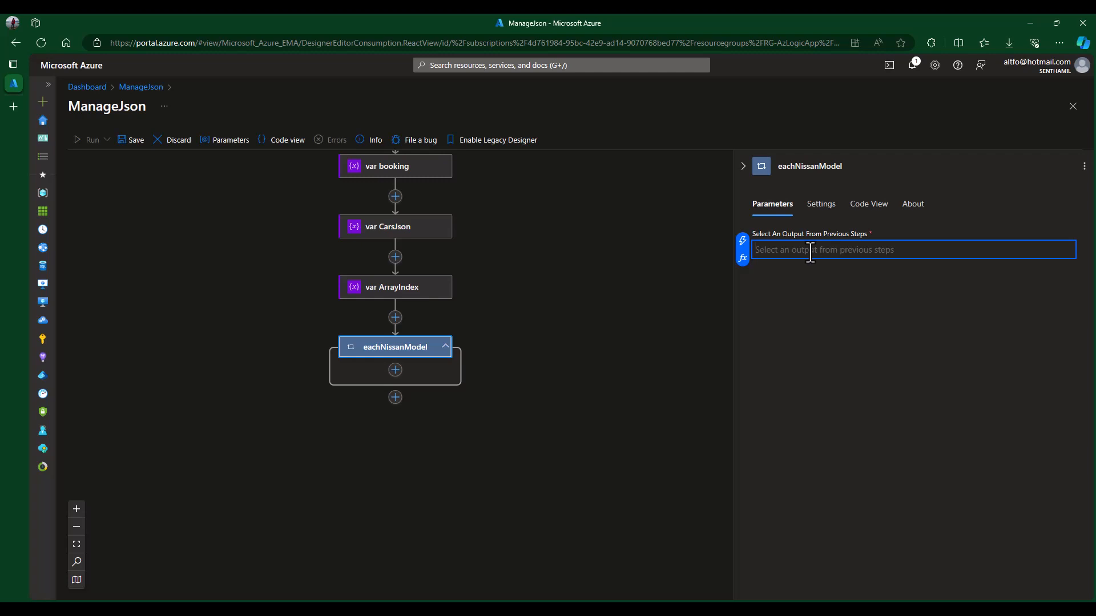
pyautogui.click(742, 242)
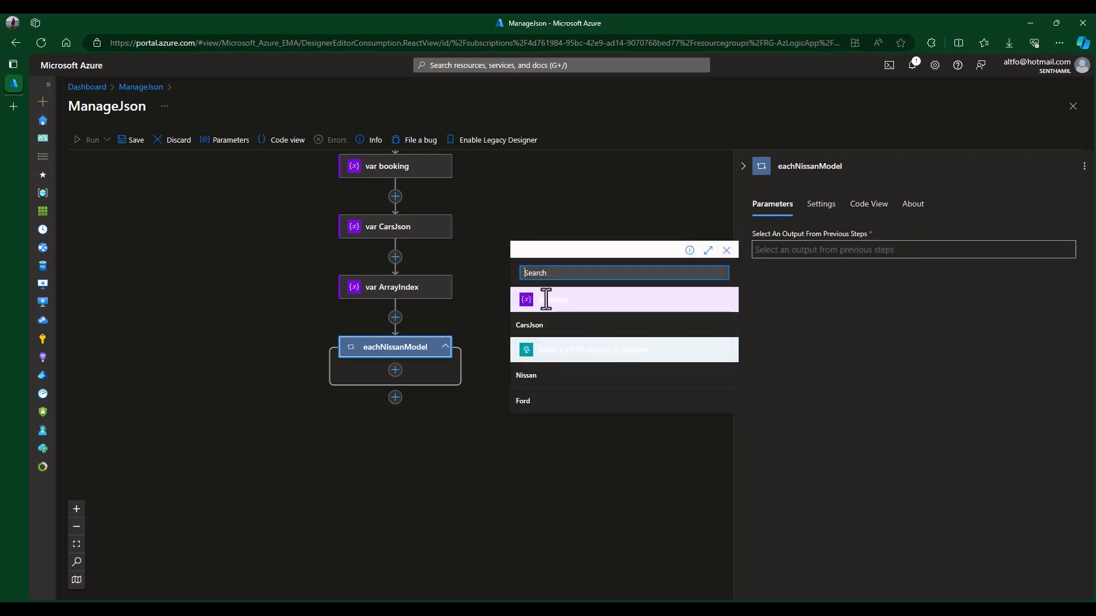
pyautogui.click(540, 385)
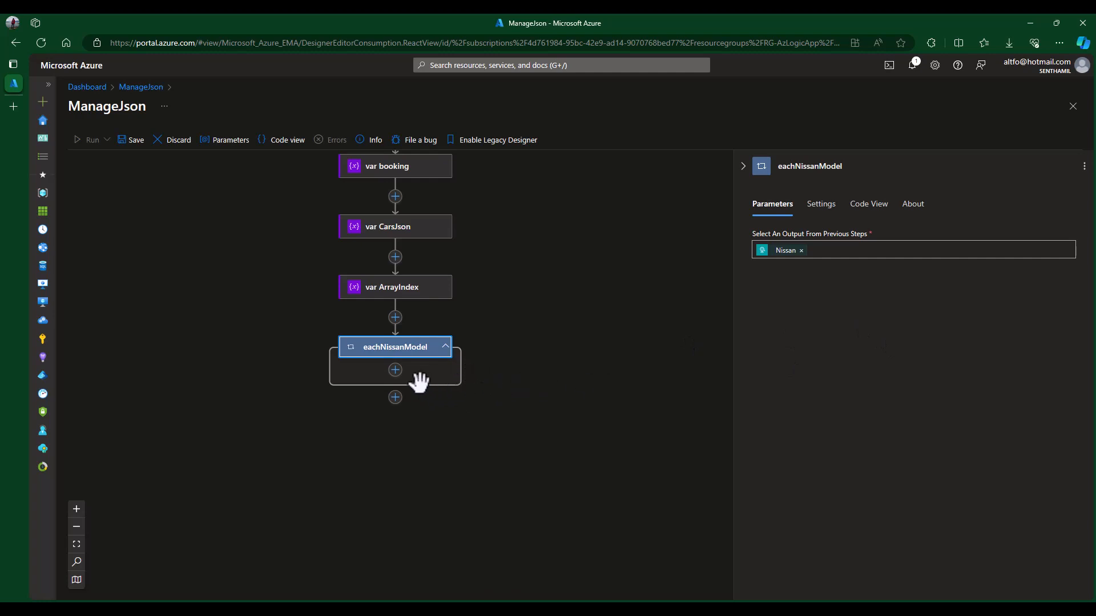
pyautogui.click(394, 376)
# - Add a Control Condition action inside the eachNissanModel loop
pyautogui.click(394, 371)
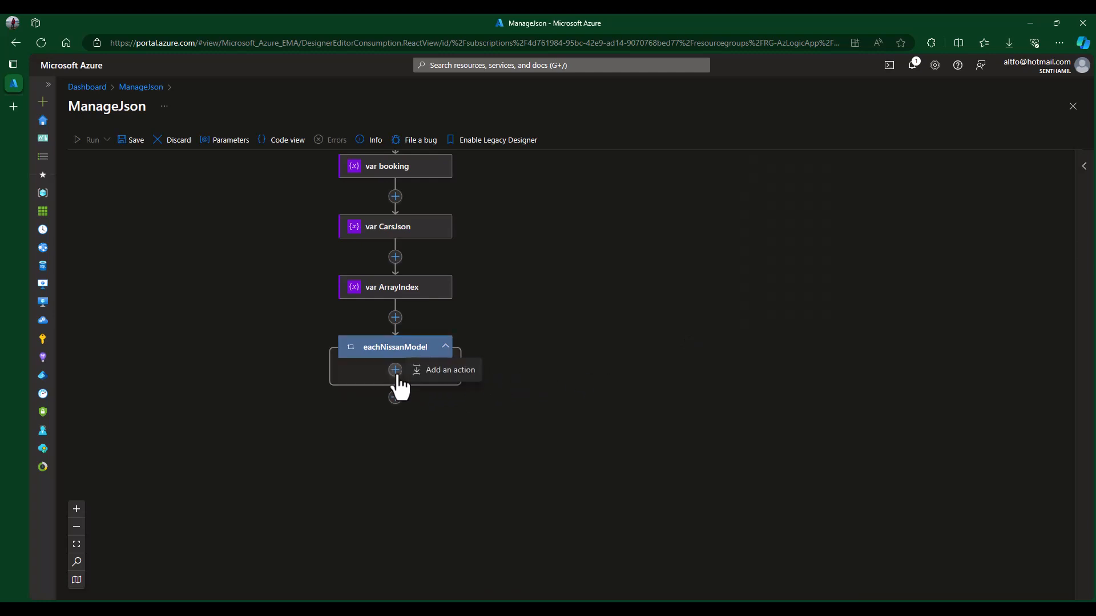
pyautogui.click(449, 371)
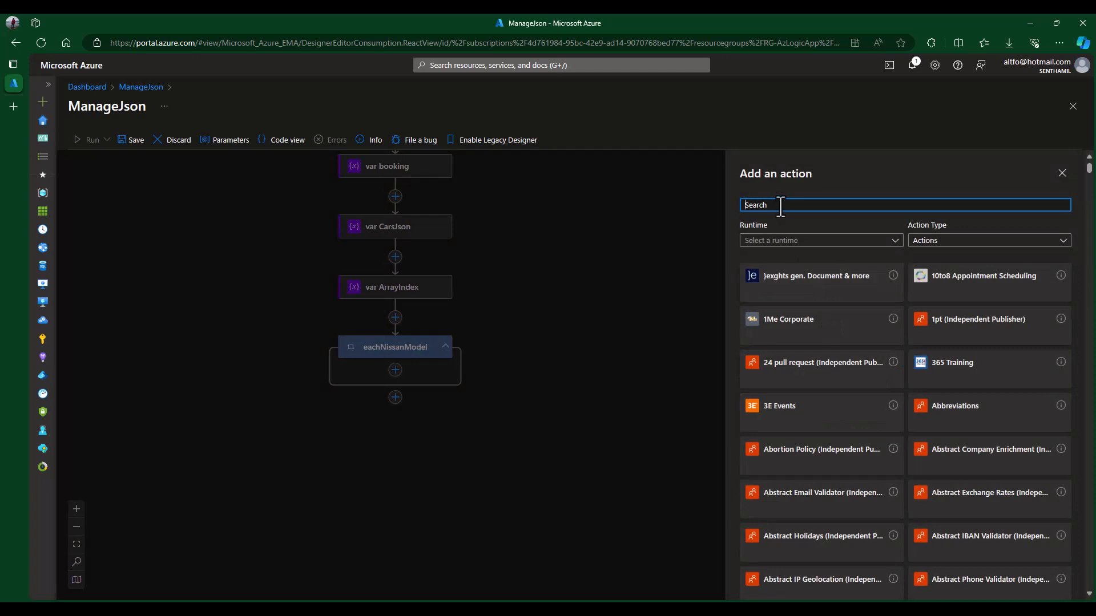
pyautogui.write('condir')
pyautogui.press('BackSpace')
pyautogui.write('t')
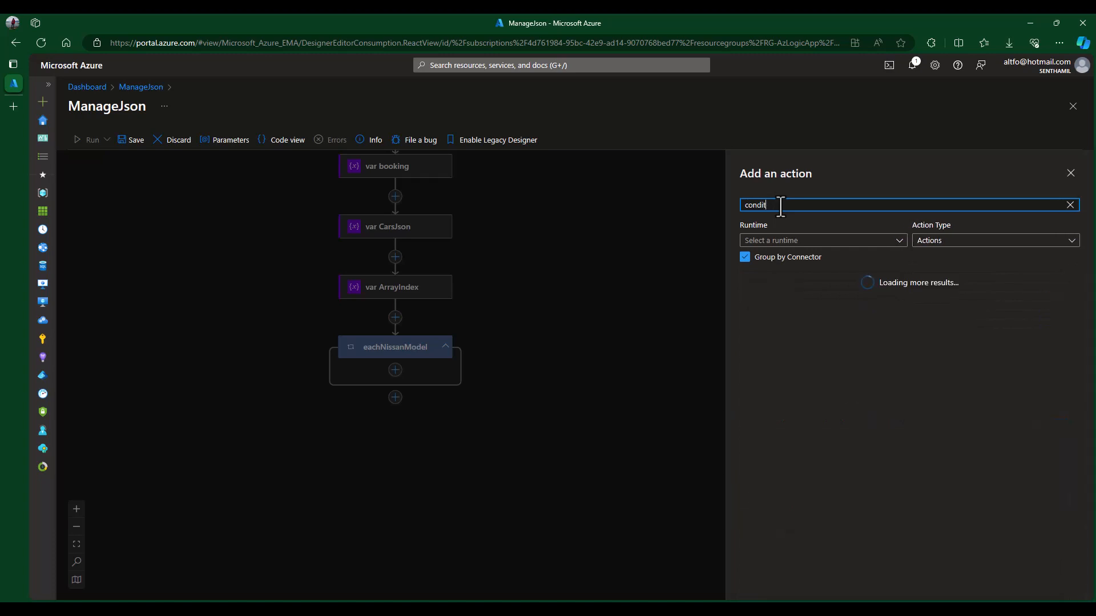
pyautogui.write('ion')
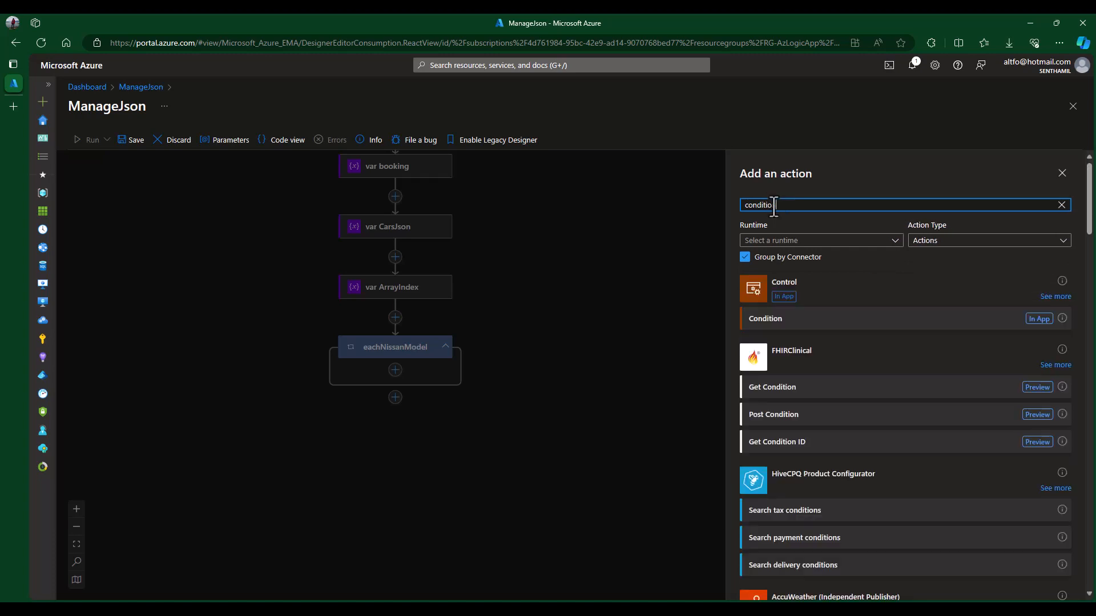
pyautogui.click(1055, 297)
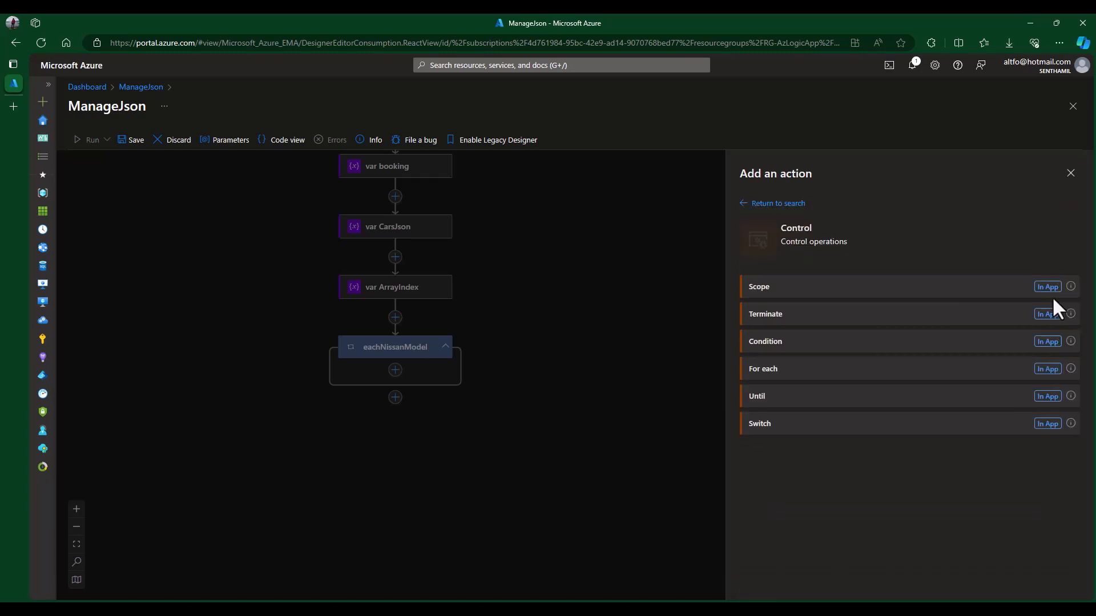
pyautogui.click(801, 345)
# - Set the Condition to check whether the current item's model is equal to Sentra
pyautogui.click(856, 290)
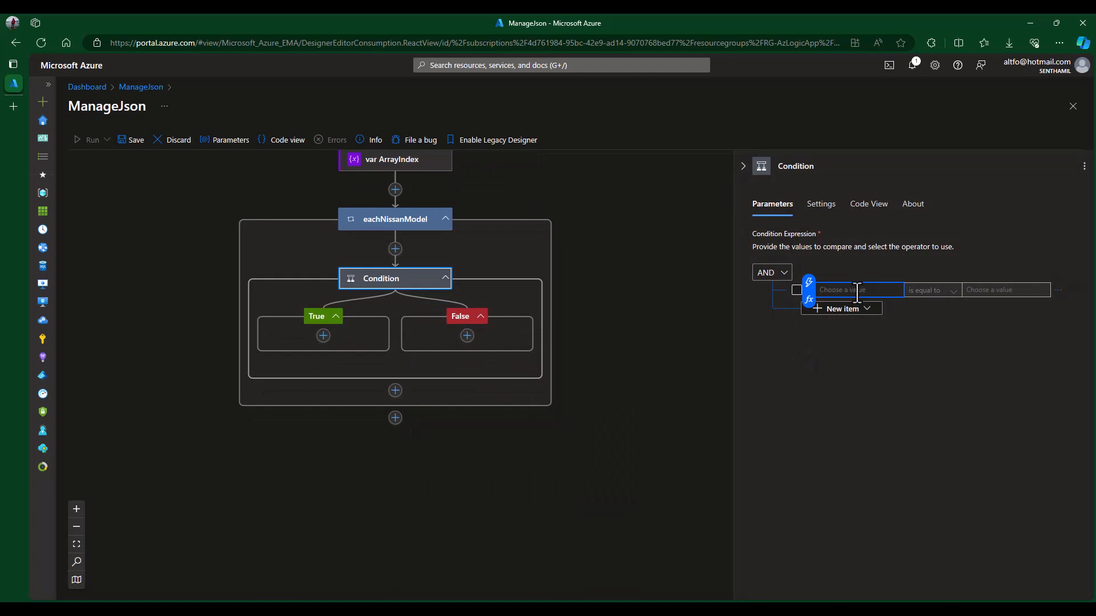
pyautogui.click(809, 283)
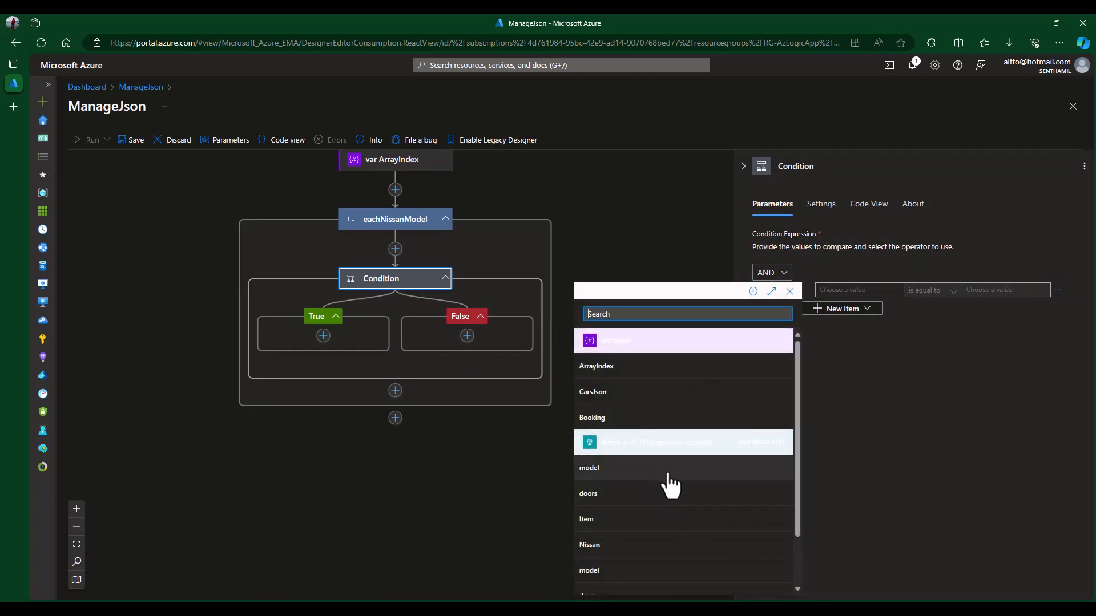
pyautogui.scroll(-1, 671, 486)
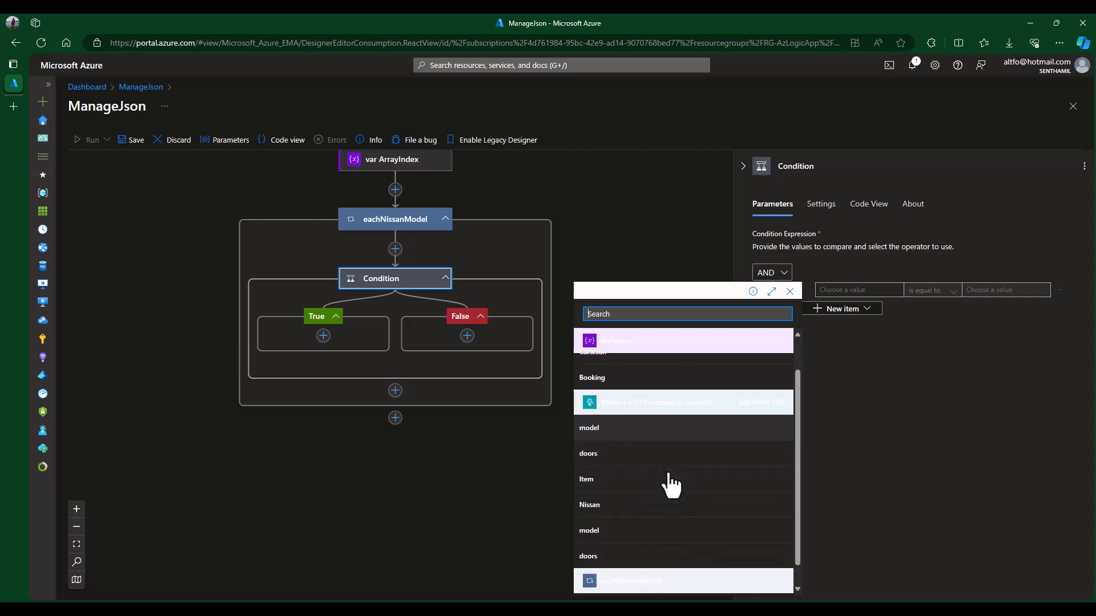
pyautogui.scroll(1, 670, 485)
pyautogui.click(616, 475)
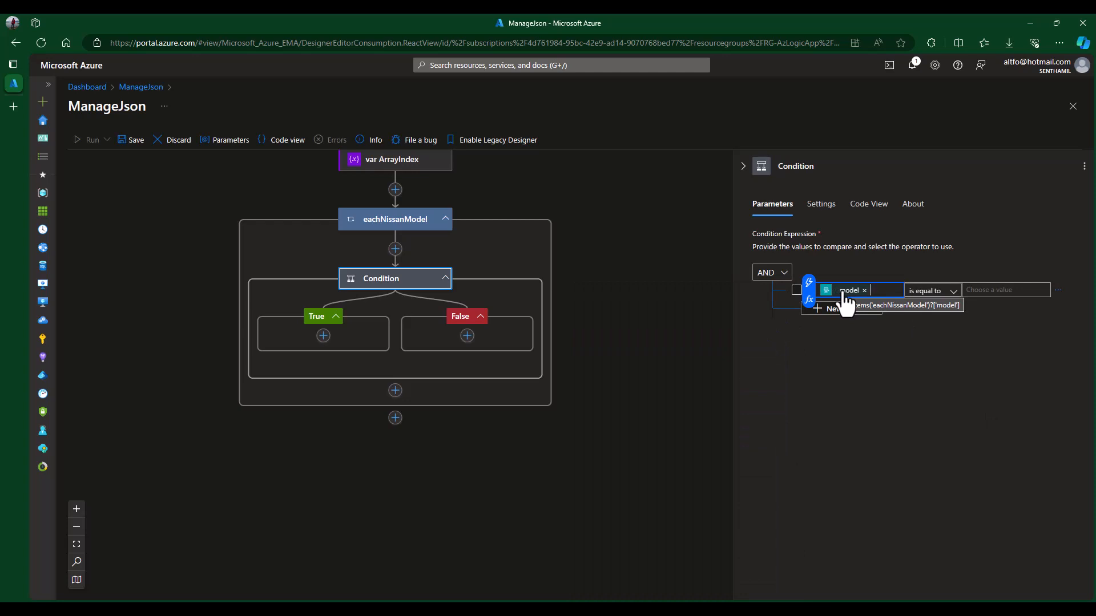
pyautogui.click(990, 294)
pyautogui.write('Sentra')
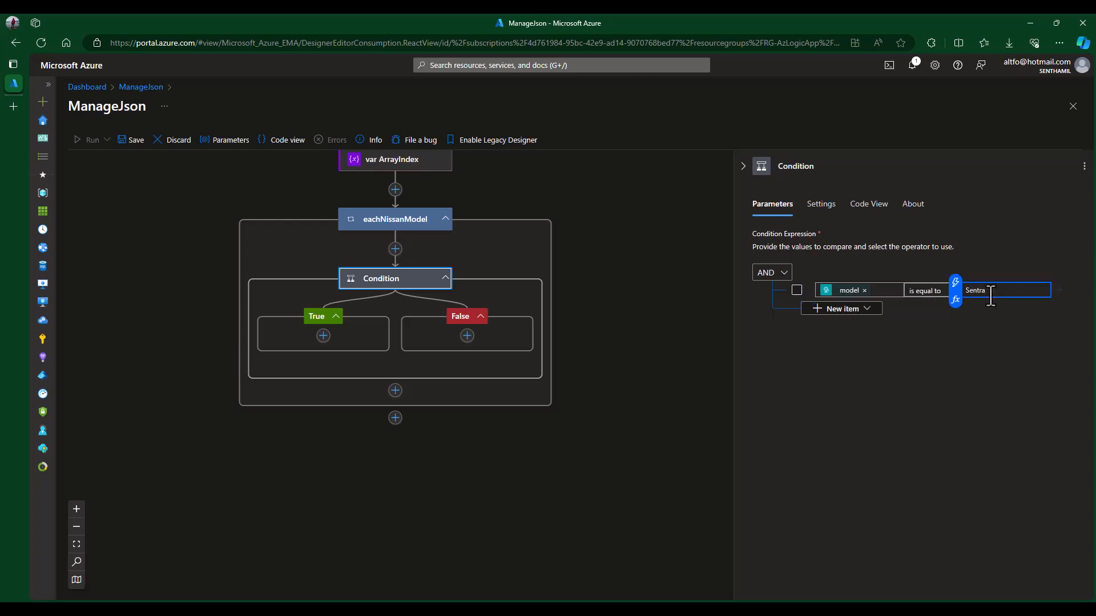
pyautogui.click(968, 328)
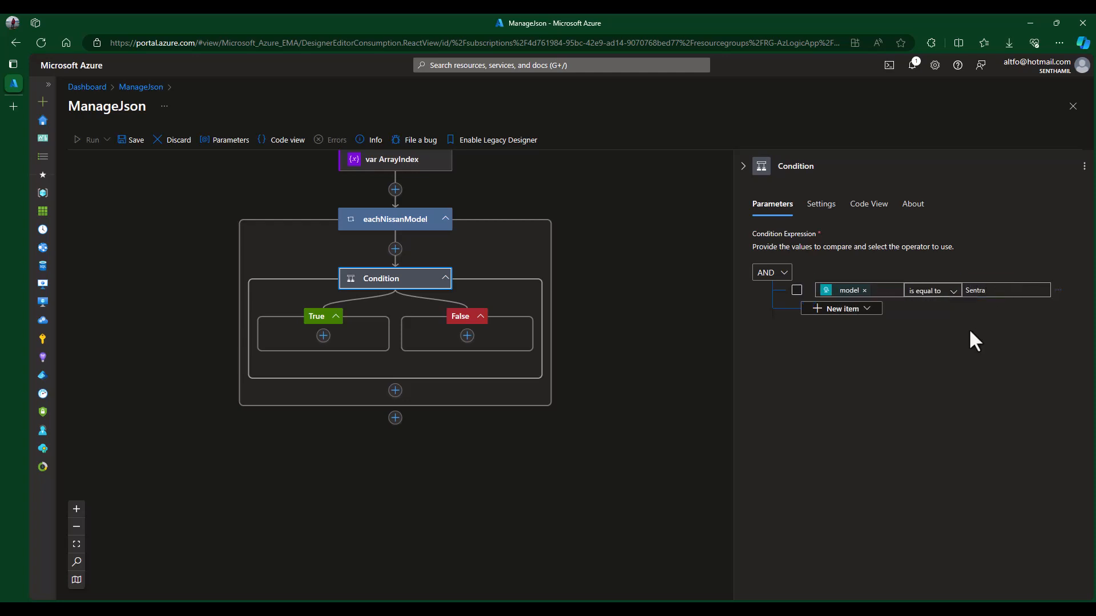
pyautogui.click(588, 288)
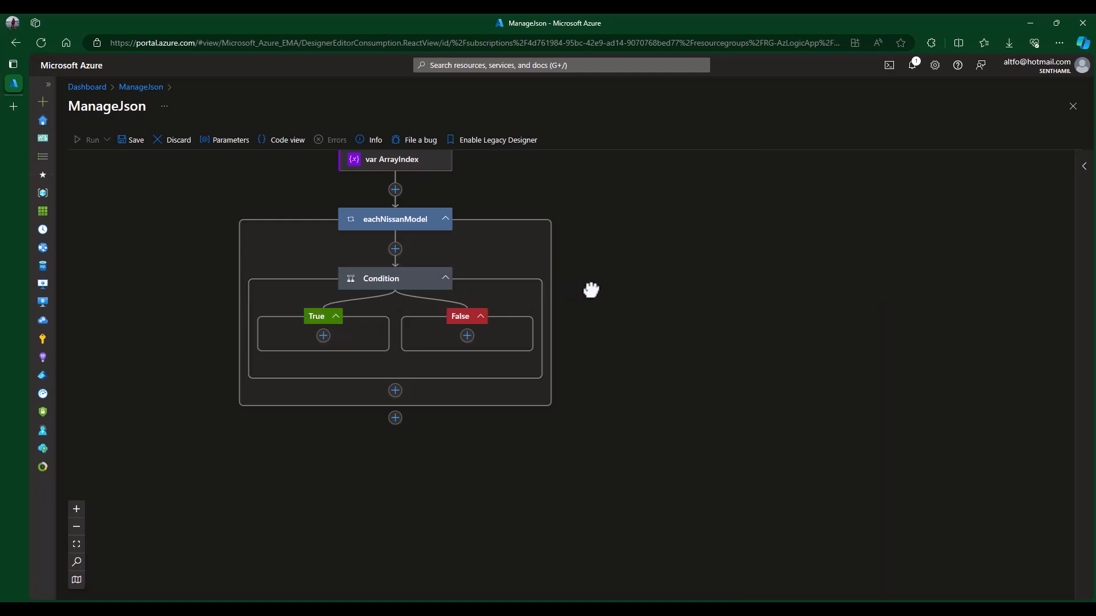
# - Reopen the Condition's settings and select the Sentra model value in Cars.json
pyautogui.click(392, 277)
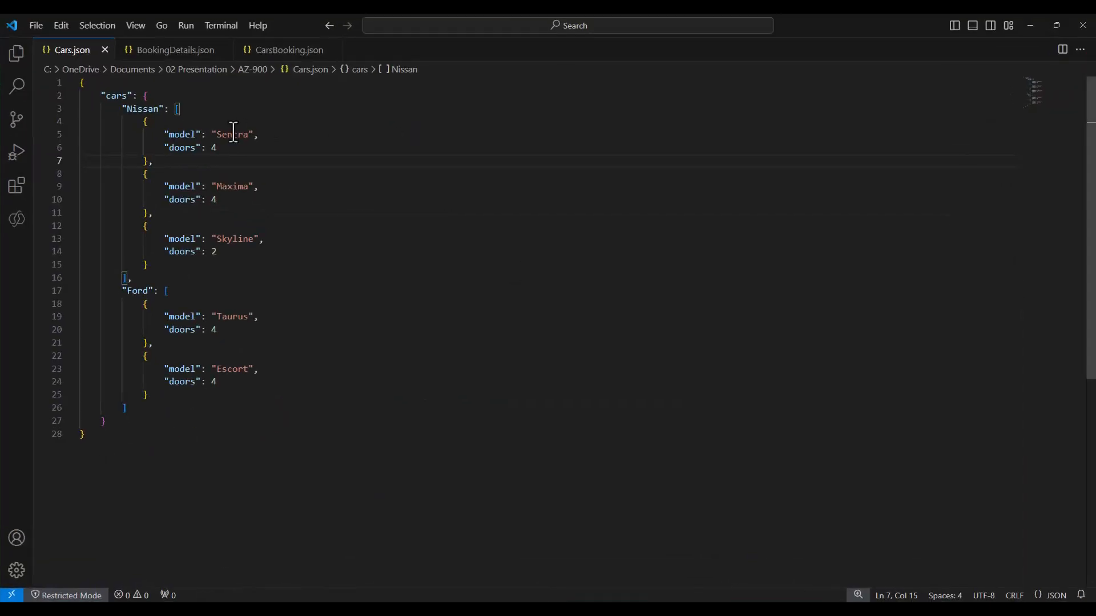
pyautogui.doubleClick(233, 134)
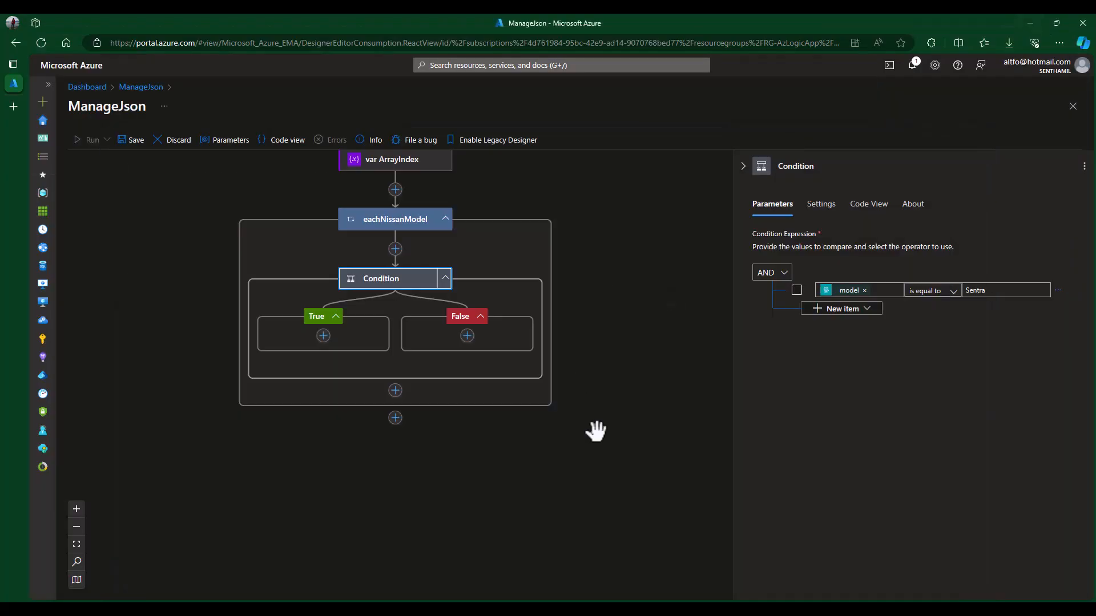
# - Add a Data Operations Compose action to the Condition's True branch
pyautogui.click(323, 337)
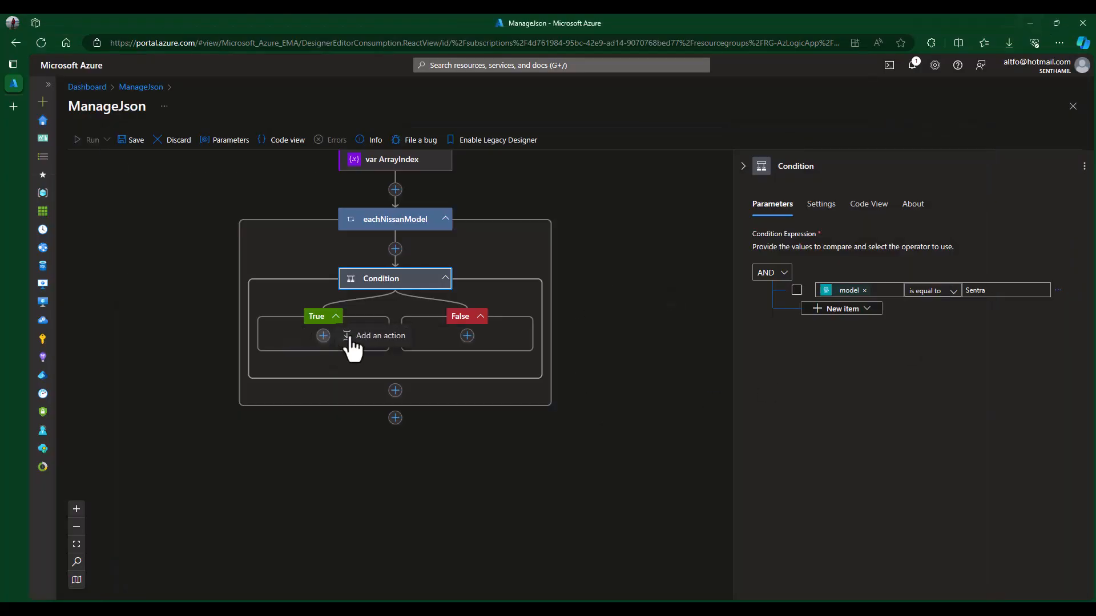
pyautogui.click(368, 340)
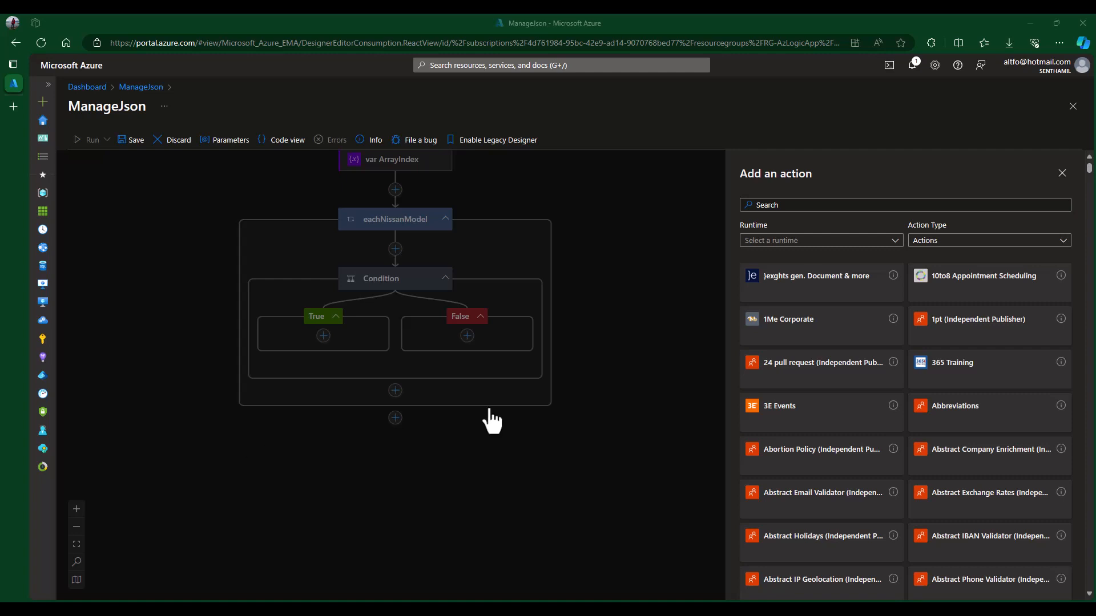
pyautogui.click(818, 208)
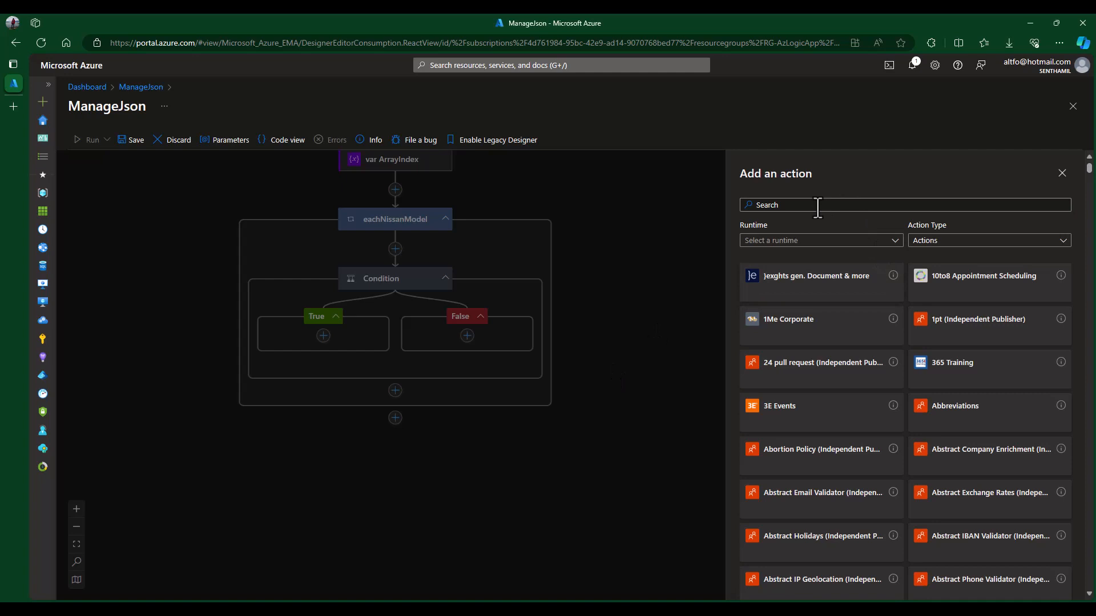
pyautogui.click(818, 205)
pyautogui.write('data')
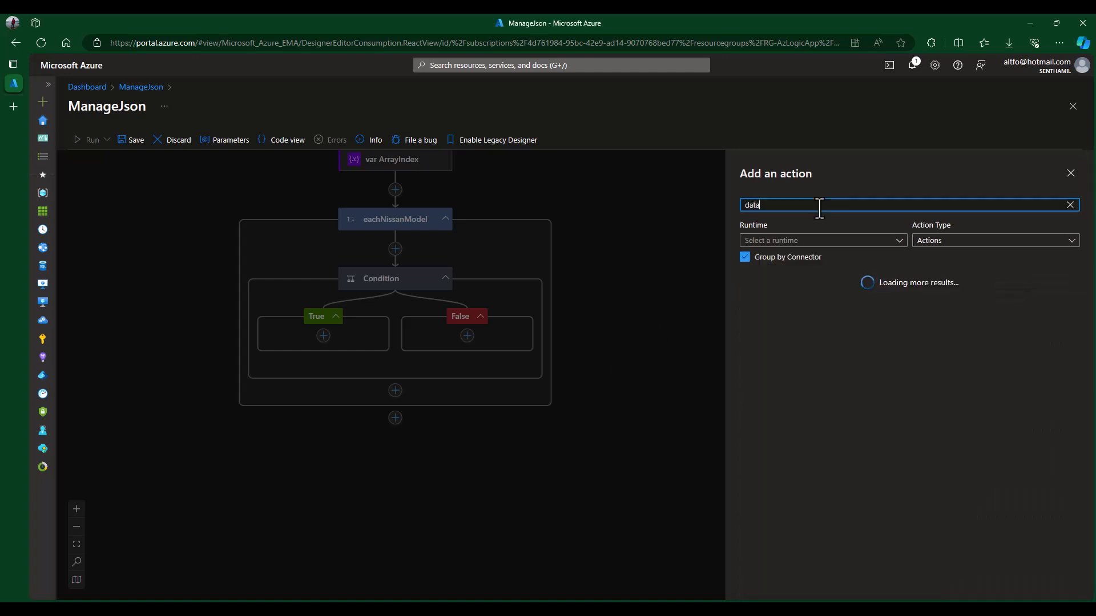
pyautogui.click(1046, 297)
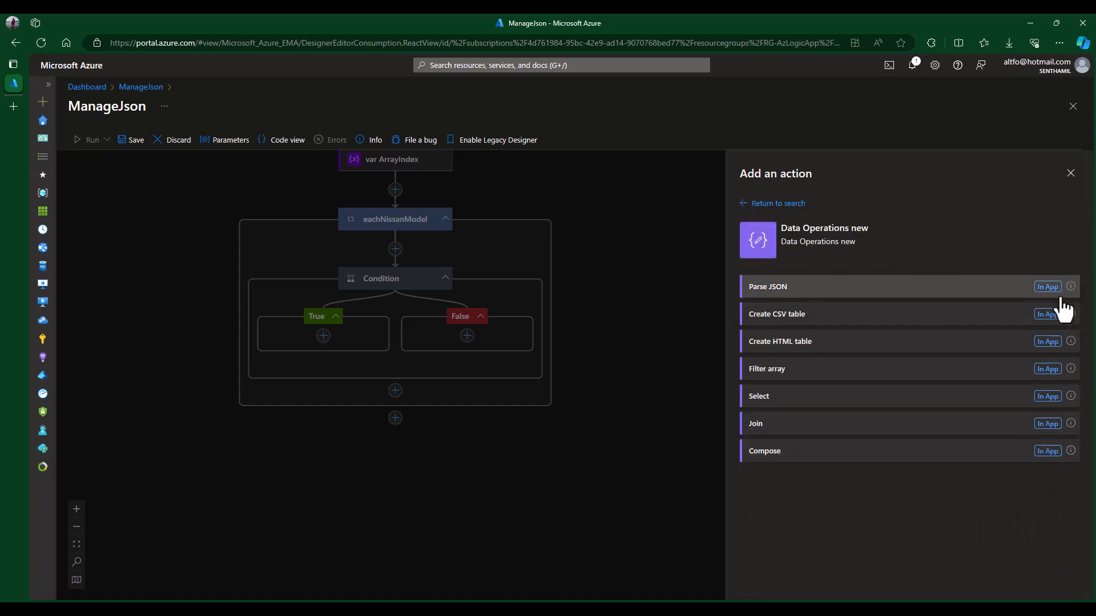
pyautogui.click(810, 456)
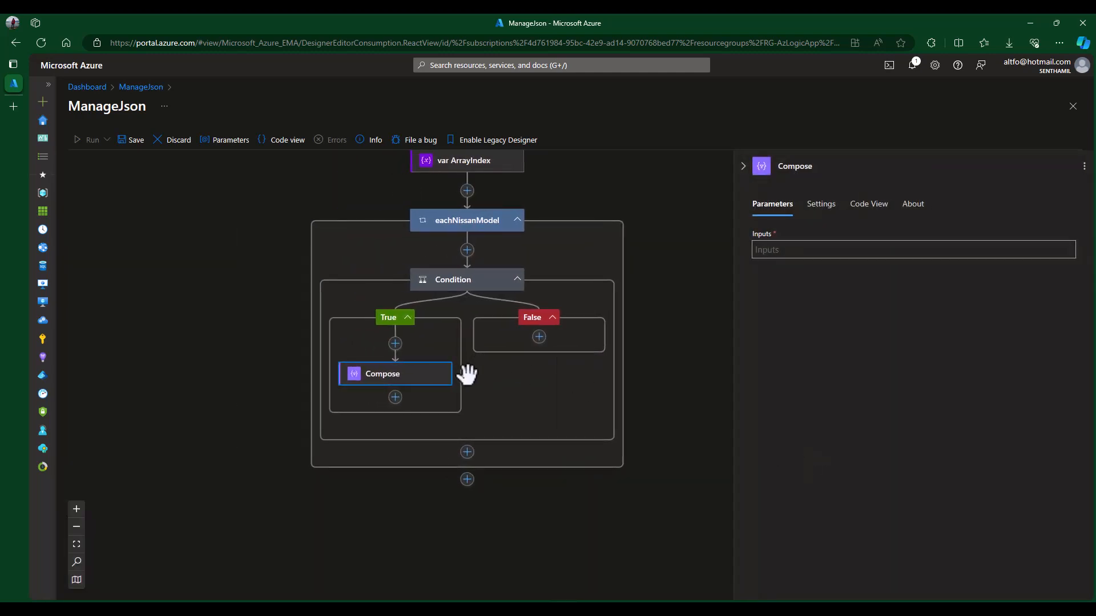
# - Rename the Compose action AddBooking and open the expression editor for its Inputs
pyautogui.doubleClick(800, 171)
pyautogui.write('AddBooking')
pyautogui.click(822, 252)
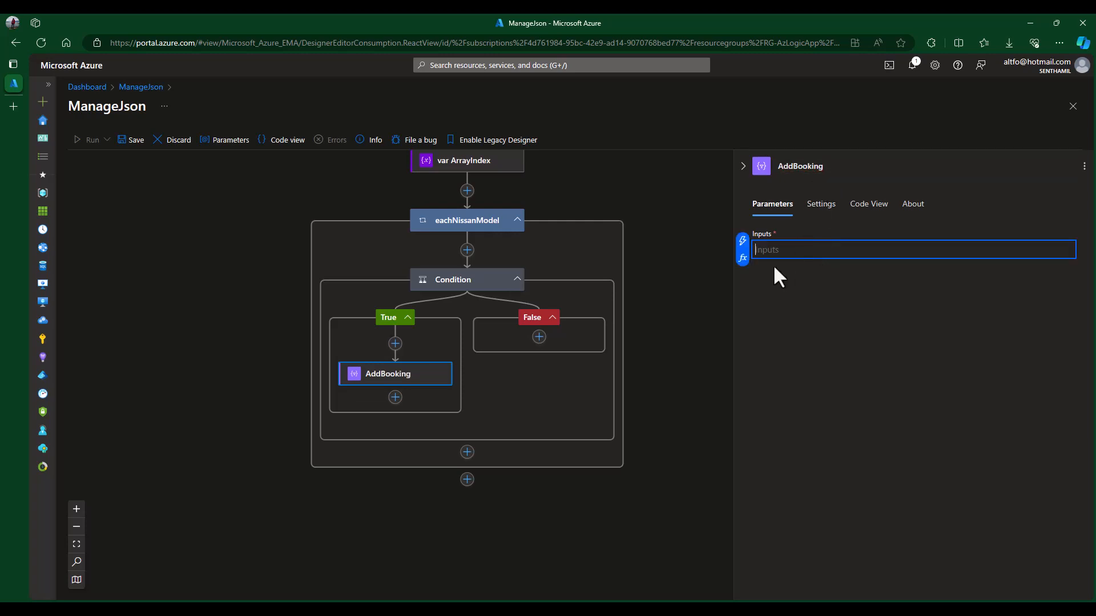
pyautogui.click(743, 262)
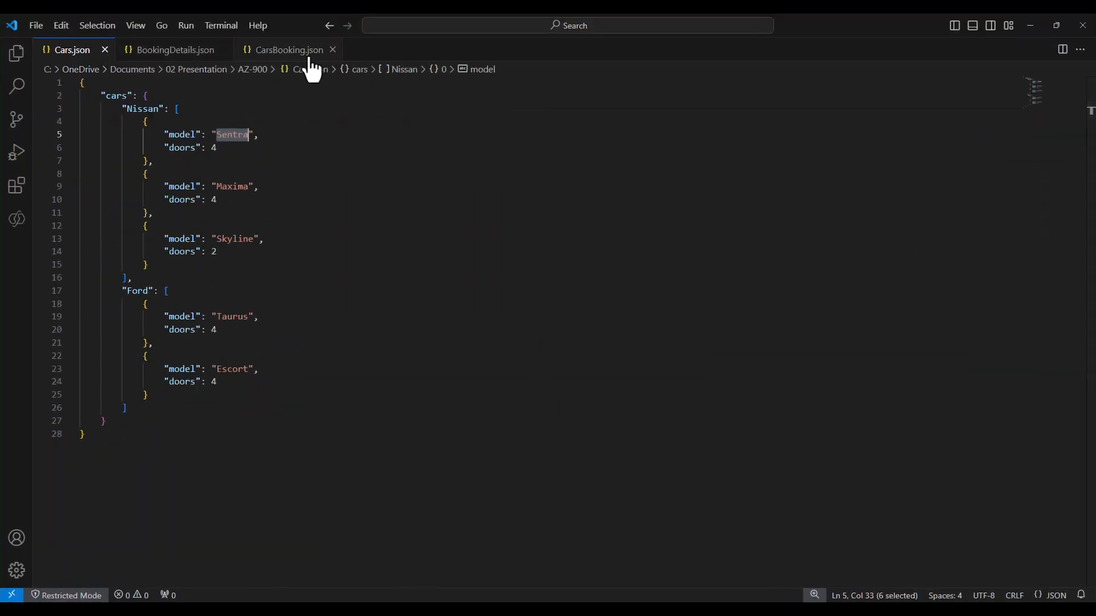
# - Paste the addProperty expression into a new untitled file and examine its arguments
pyautogui.click(36, 25)
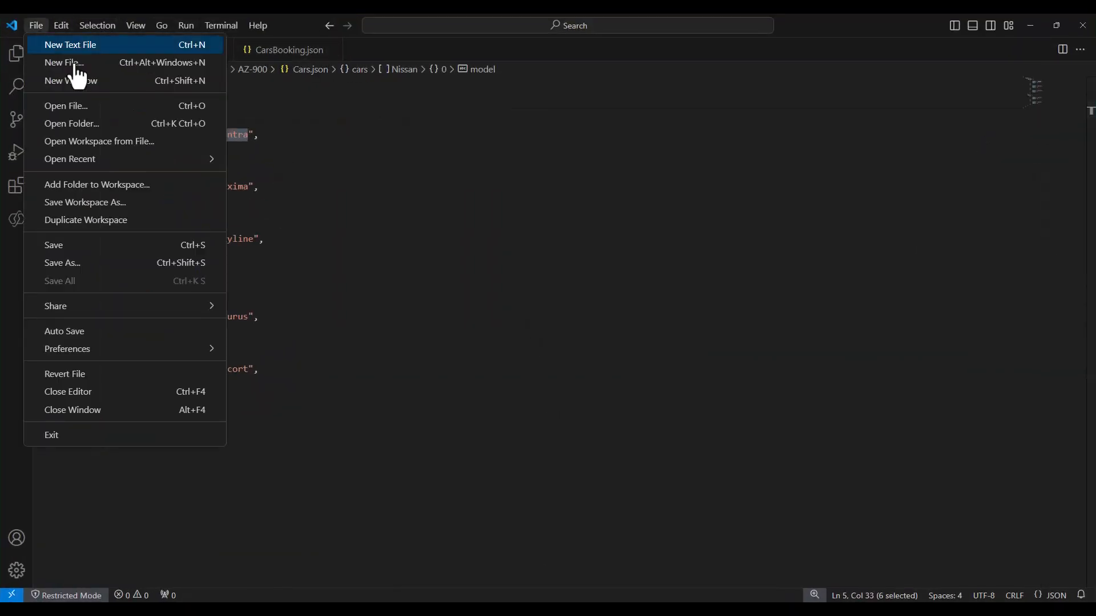
pyautogui.click(74, 44)
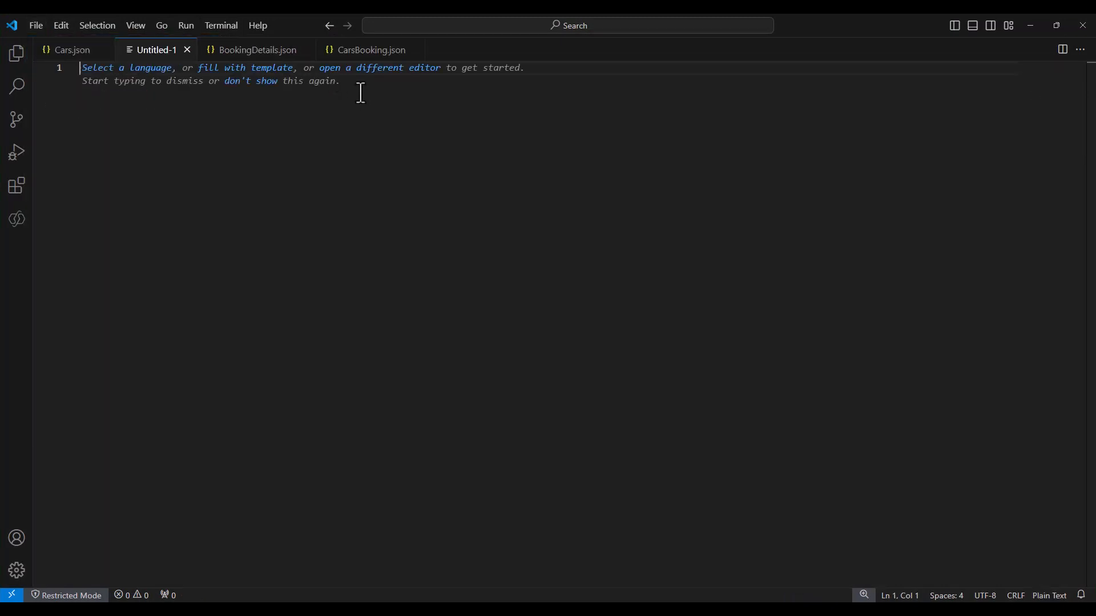
pyautogui.write("addProperty(items('eachNissanModel'),'booking',variables('Booking'))")
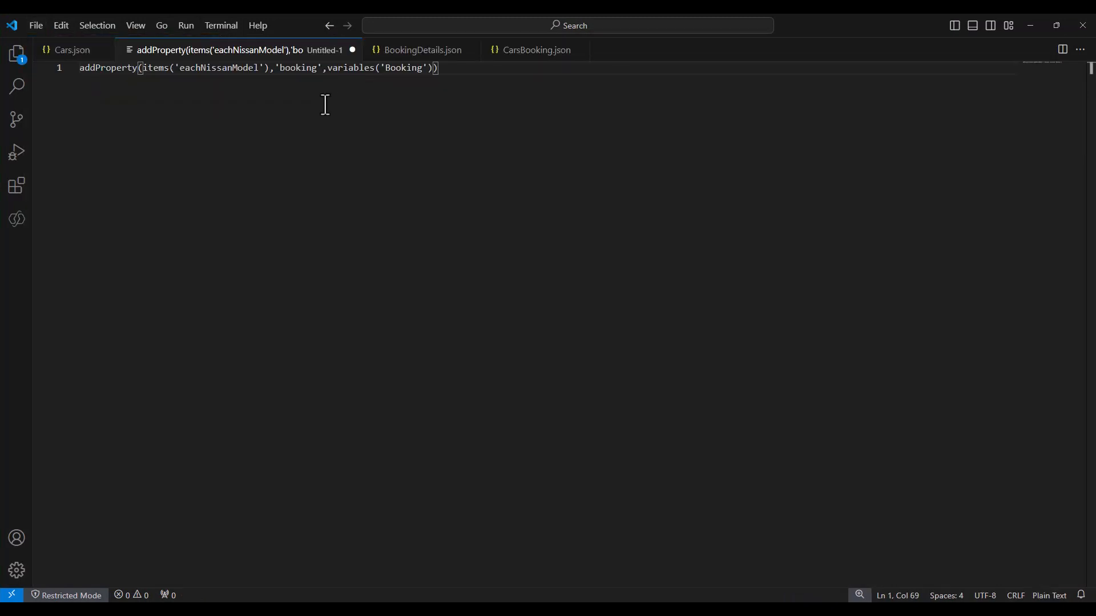
pyautogui.click(83, 71)
pyautogui.press('Return')
pyautogui.press('End')
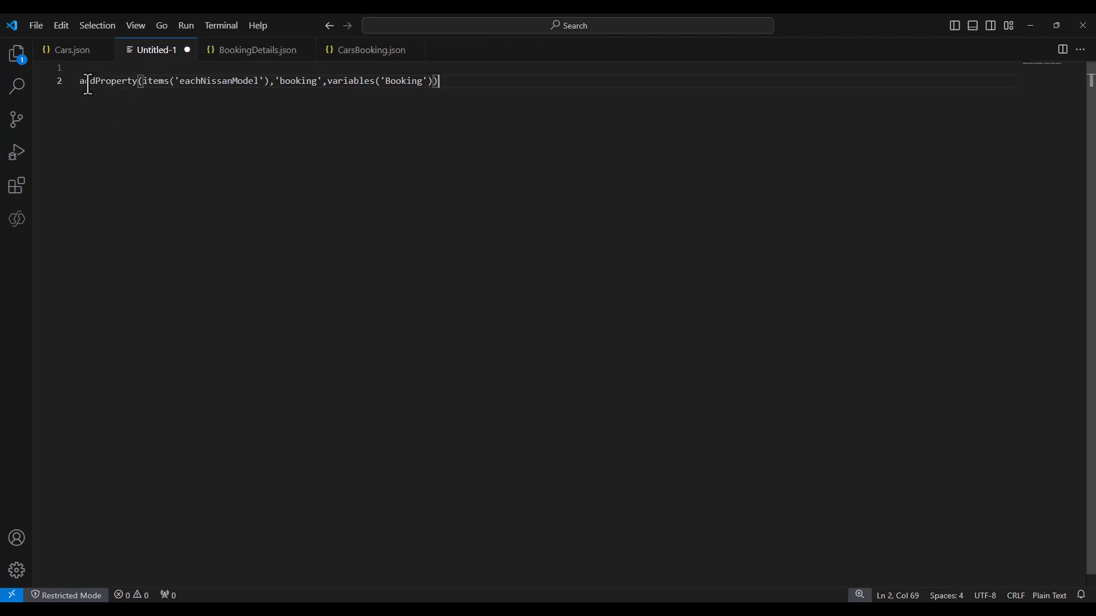
pyautogui.doubleClick(119, 80)
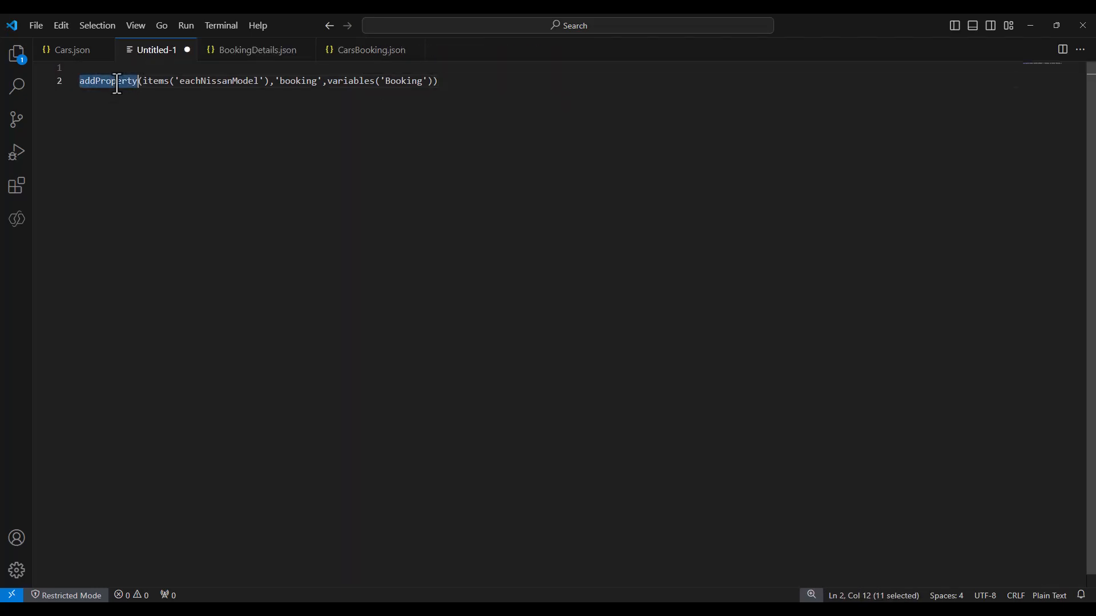
pyautogui.click(142, 82)
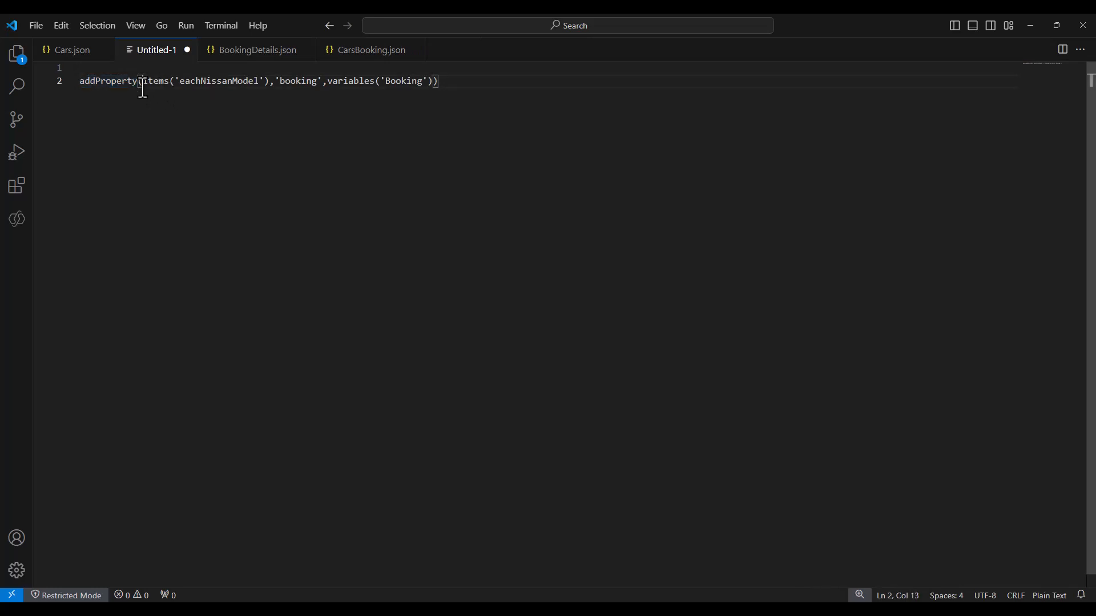
pyautogui.moveTo(145, 81); pyautogui.dragTo(320, 81)
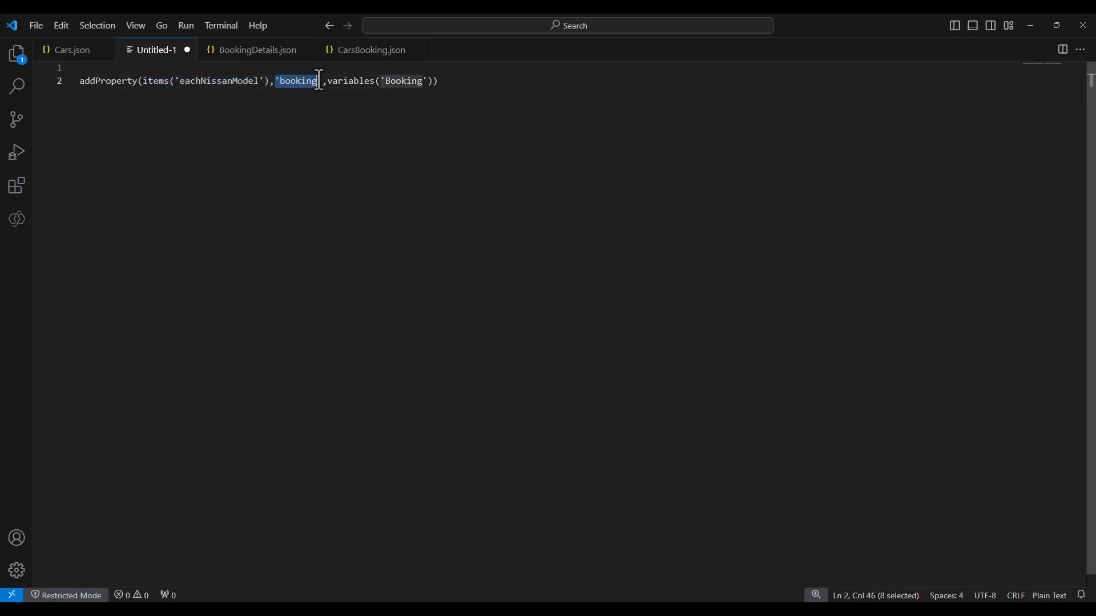
pyautogui.press('End')
pyautogui.doubleClick(294, 82)
# - Compare the expression's arguments against Cars.json, CarsBooking.json and BookingDetails.json, then return to the designer
pyautogui.click(67, 55)
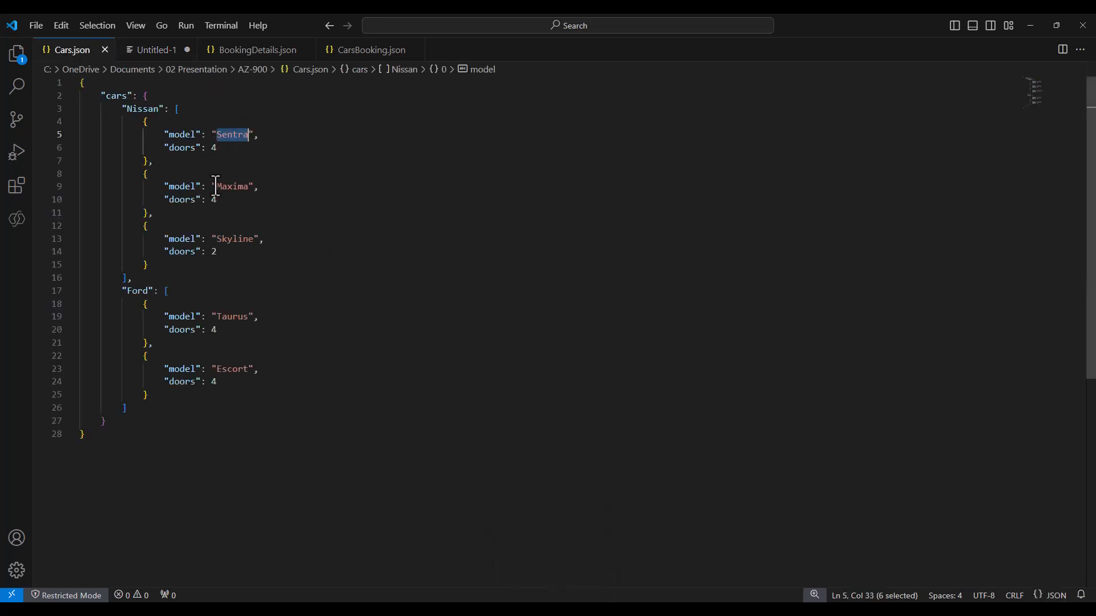
pyautogui.click(324, 55)
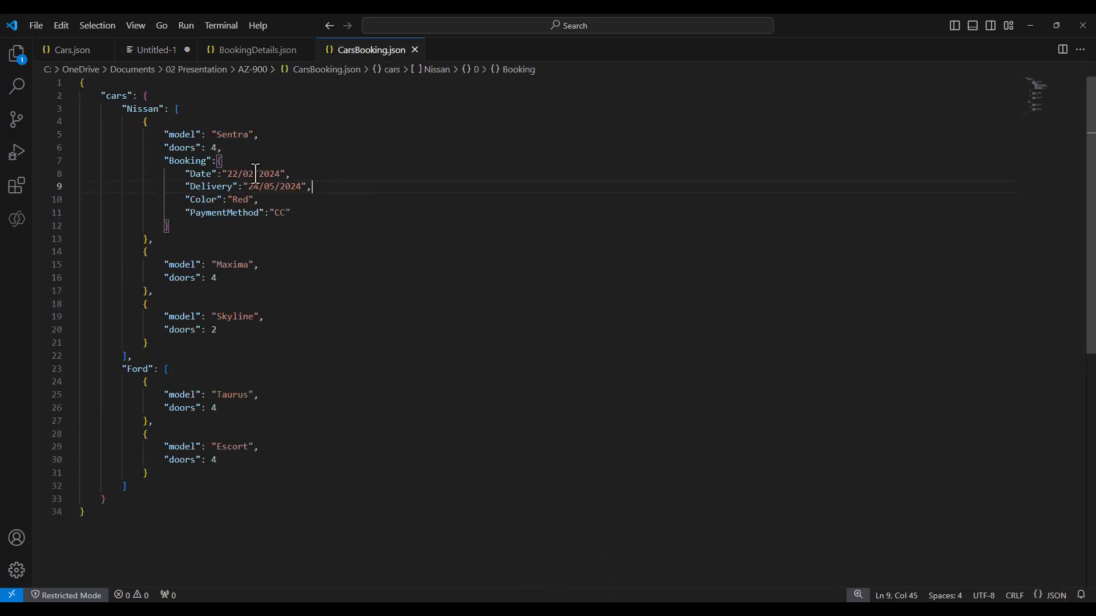
pyautogui.doubleClick(186, 161)
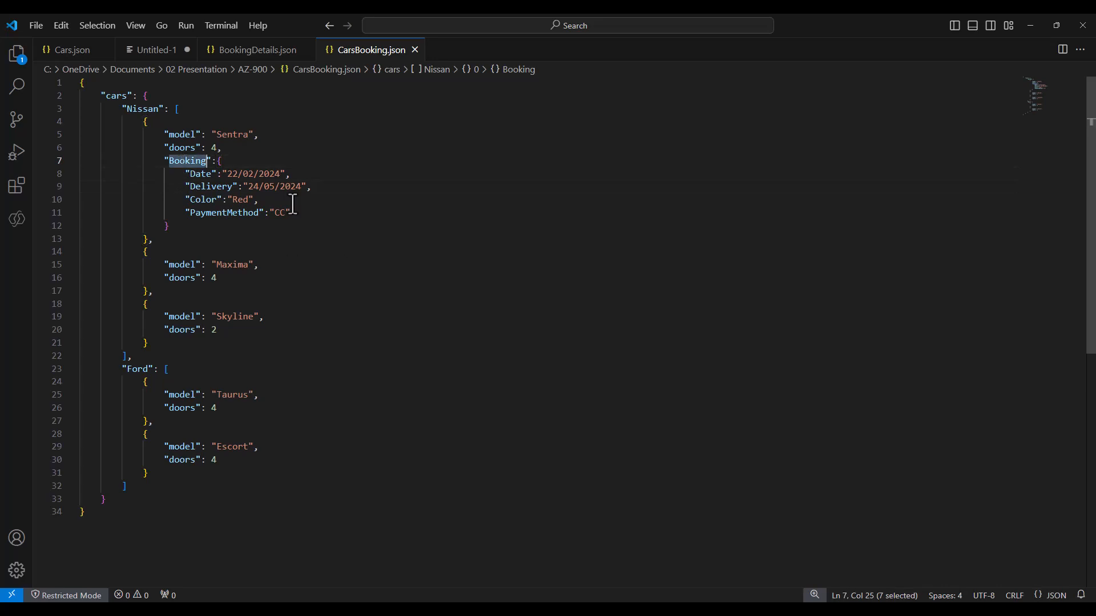
pyautogui.click(71, 52)
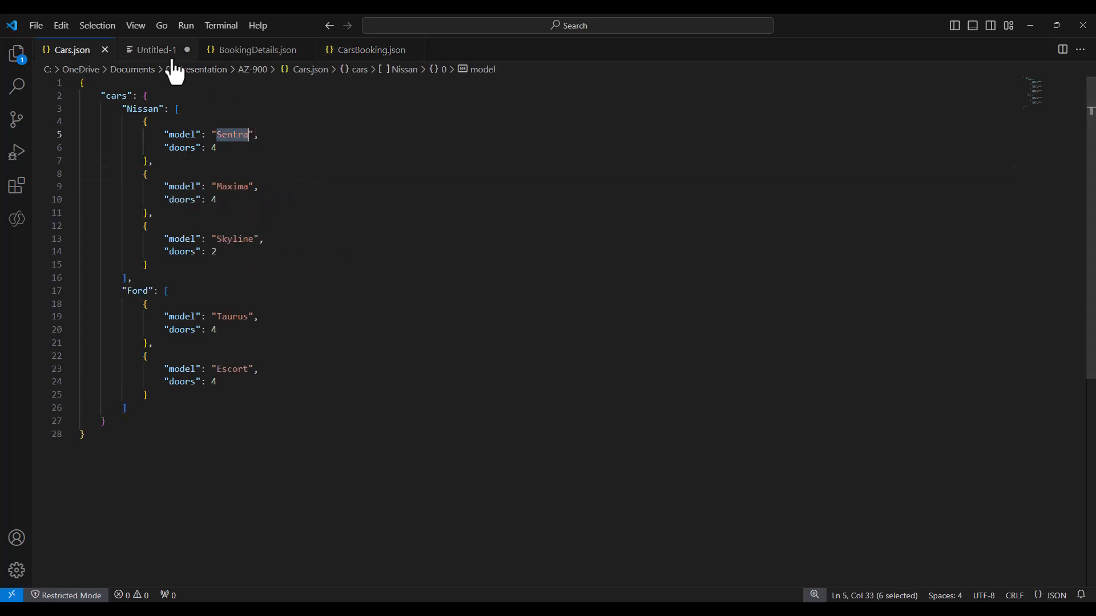
pyautogui.click(246, 52)
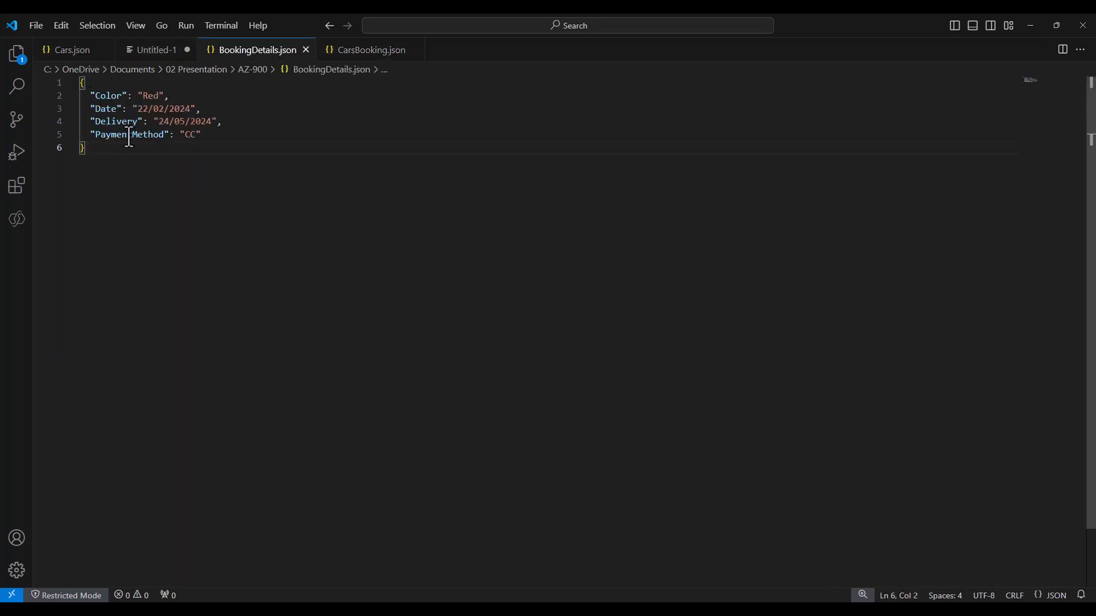
pyautogui.click(153, 52)
pyautogui.click(318, 122)
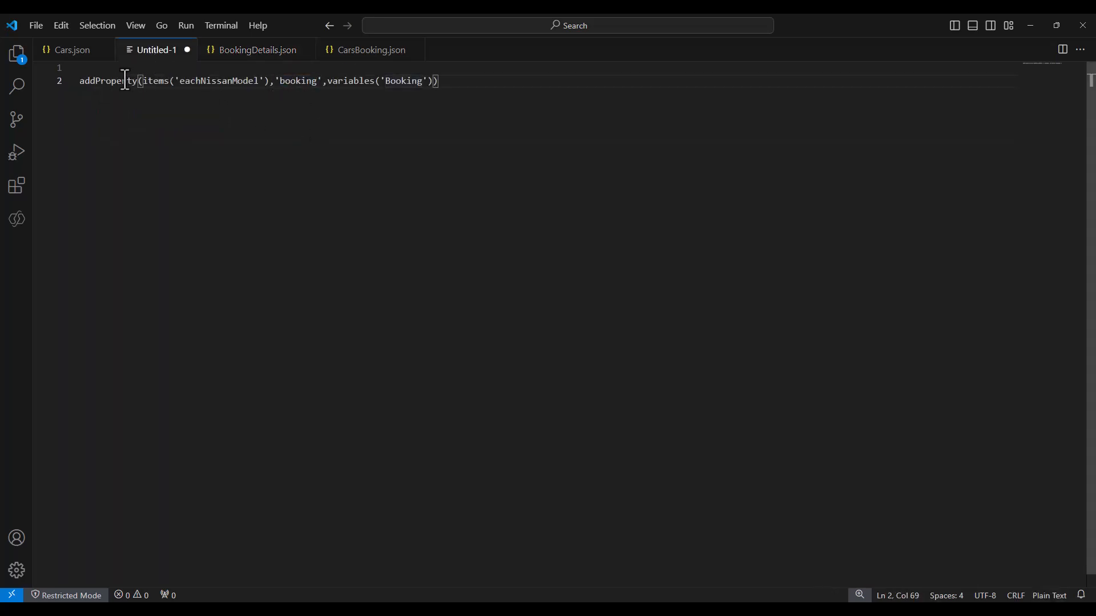
pyautogui.moveTo(142, 81); pyautogui.dragTo(278, 84)
pyautogui.doubleClick(283, 82)
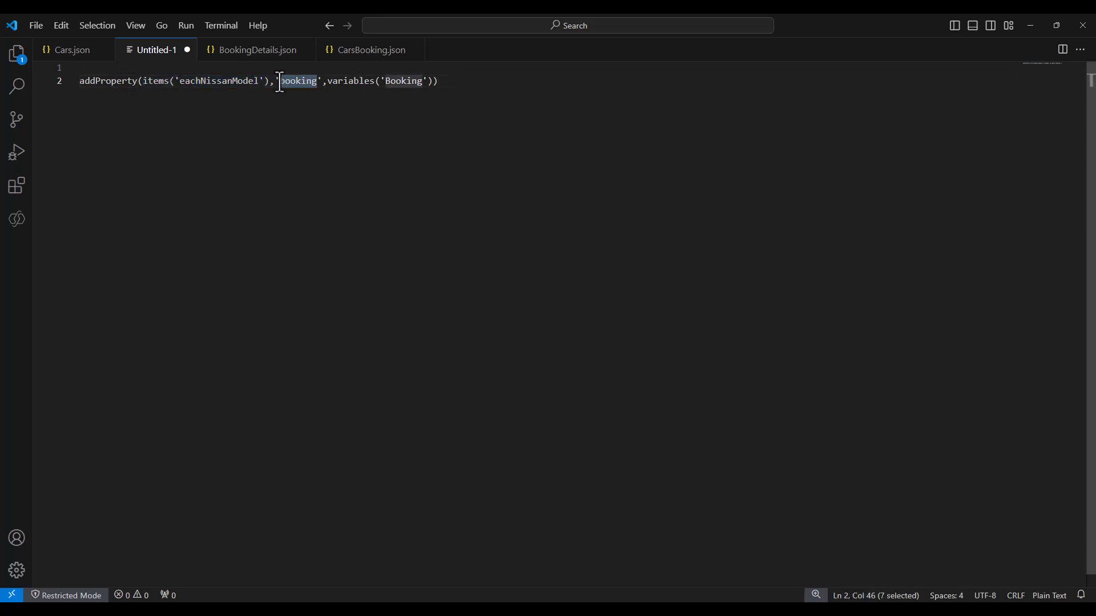
pyautogui.click(281, 81)
pyautogui.moveTo(327, 81); pyautogui.dragTo(430, 84)
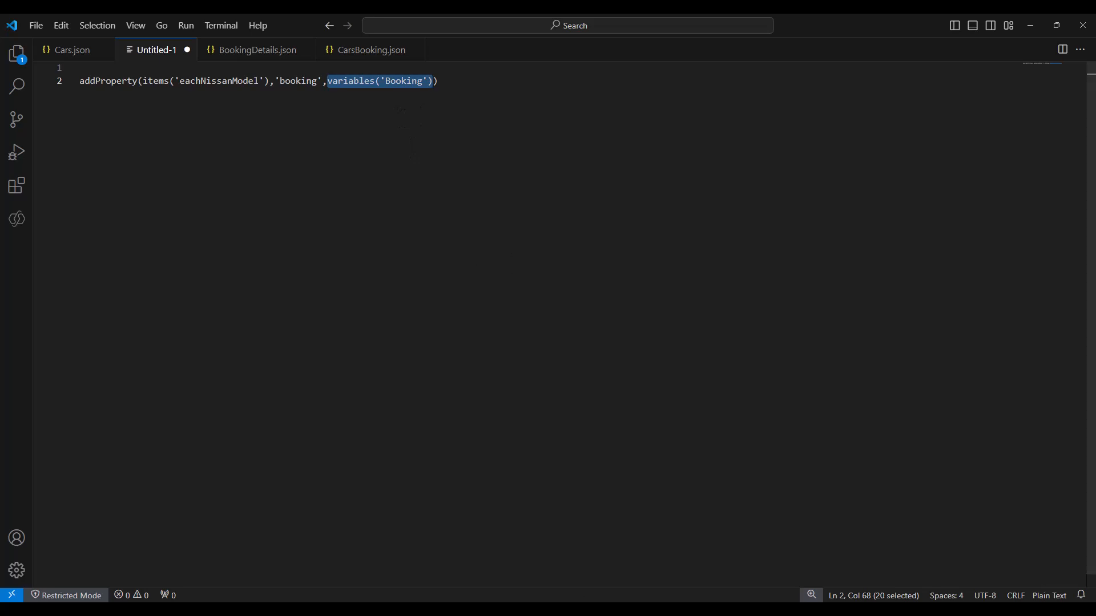
pyautogui.click(522, 609)
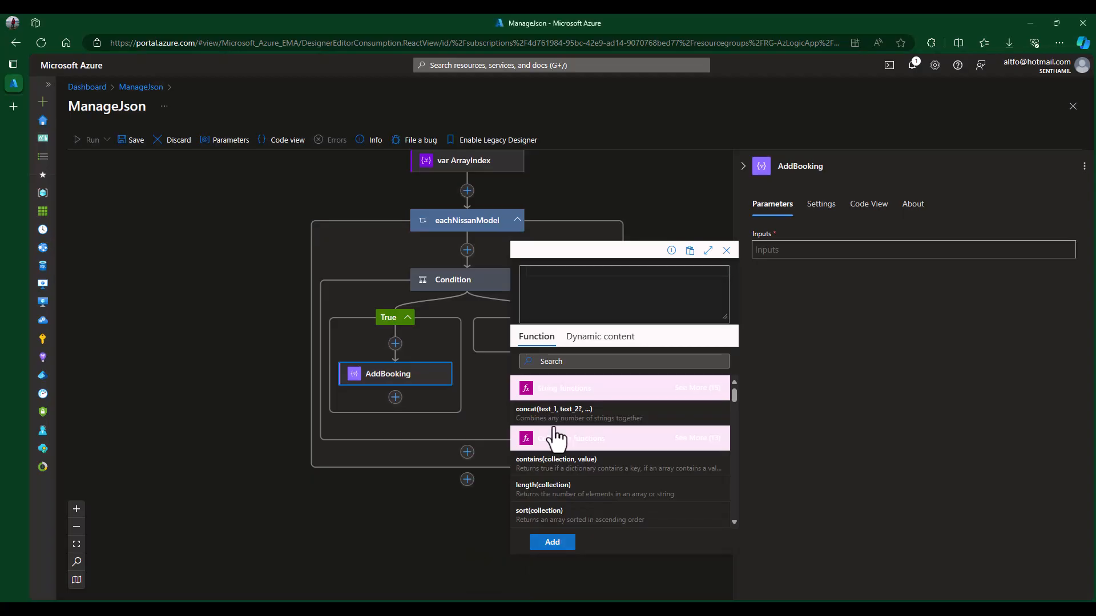
# - Set AddBooking's Inputs to addProperty(items('eachNissanModel'),'Booking',variables('Booking')) and begin a new action below it
pyautogui.click(399, 381)
pyautogui.click(399, 380)
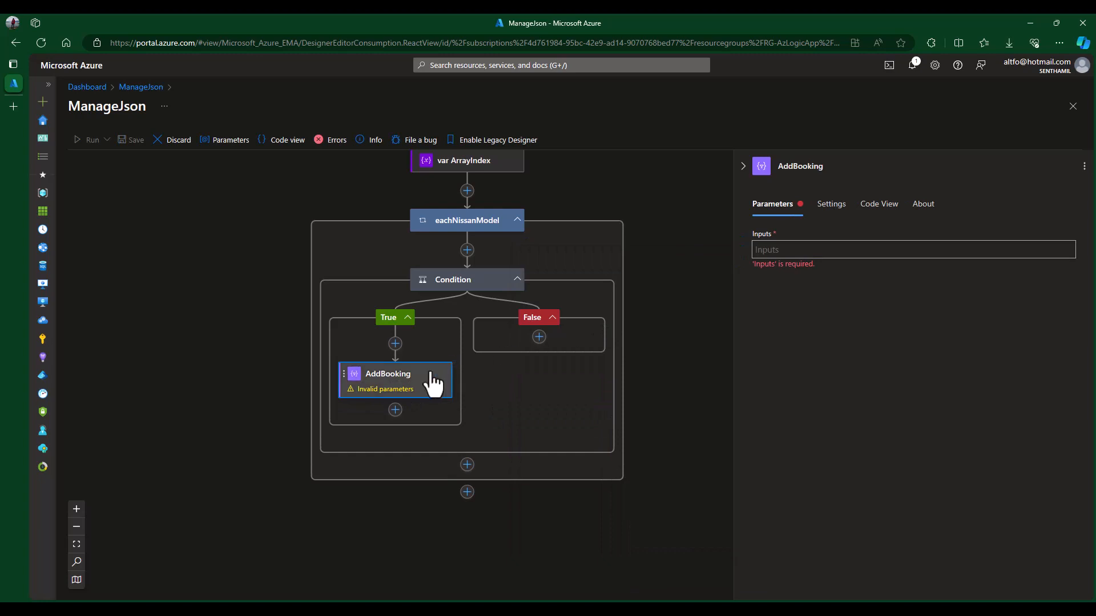
pyautogui.click(805, 251)
pyautogui.click(743, 262)
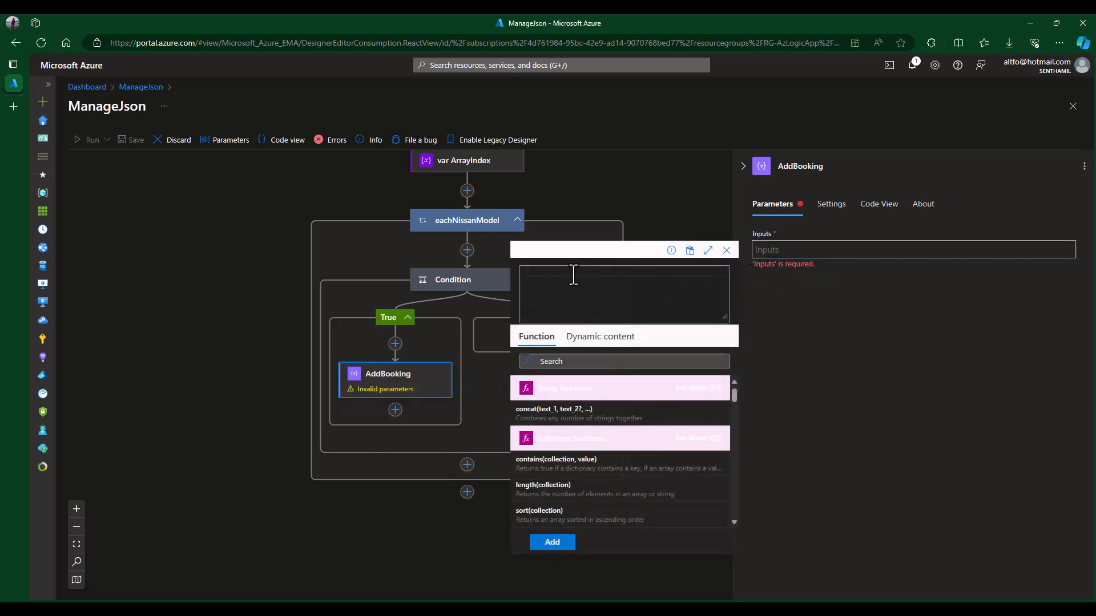
pyautogui.write("addProperty(items('eachNissanModel'), 'booking',variables('Booking'))")
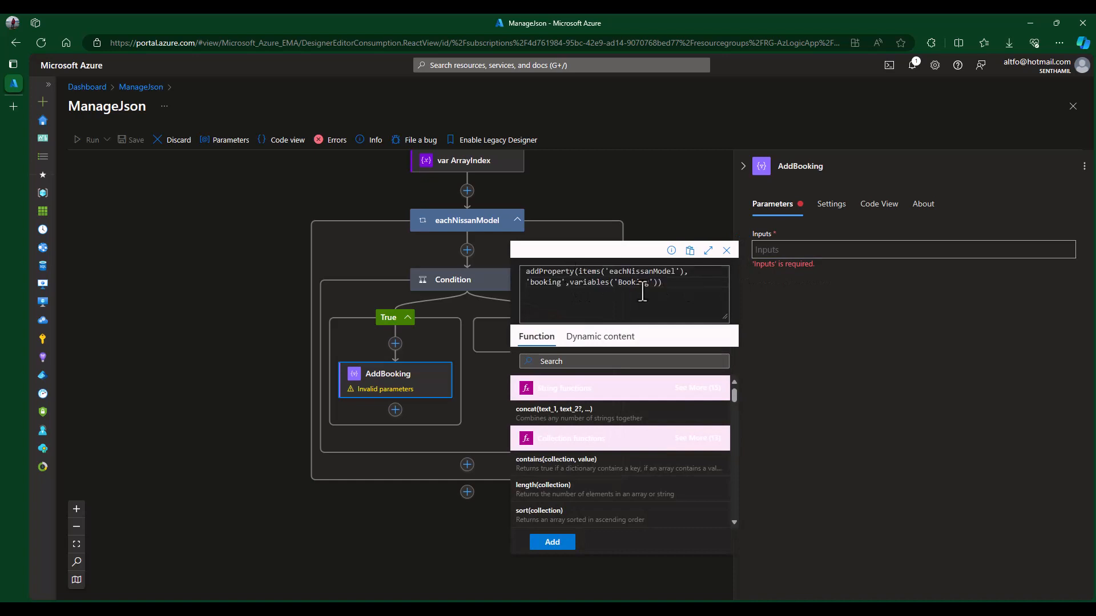
pyautogui.doubleClick(555, 284)
pyautogui.write('B')
pyautogui.press('Delete')
pyautogui.click(689, 288)
pyautogui.click(554, 543)
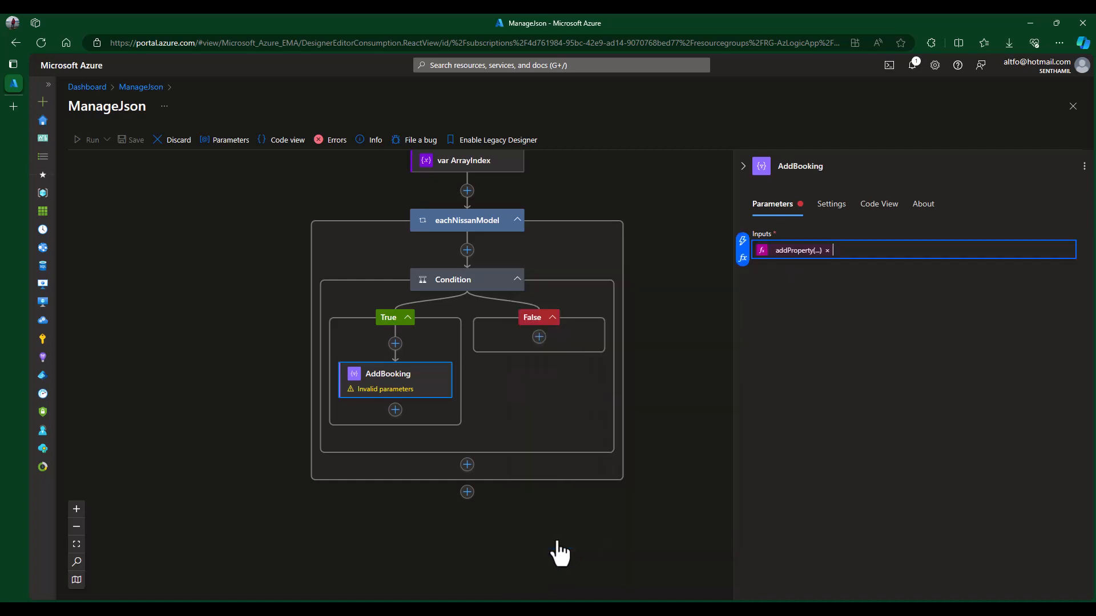
pyautogui.click(384, 383)
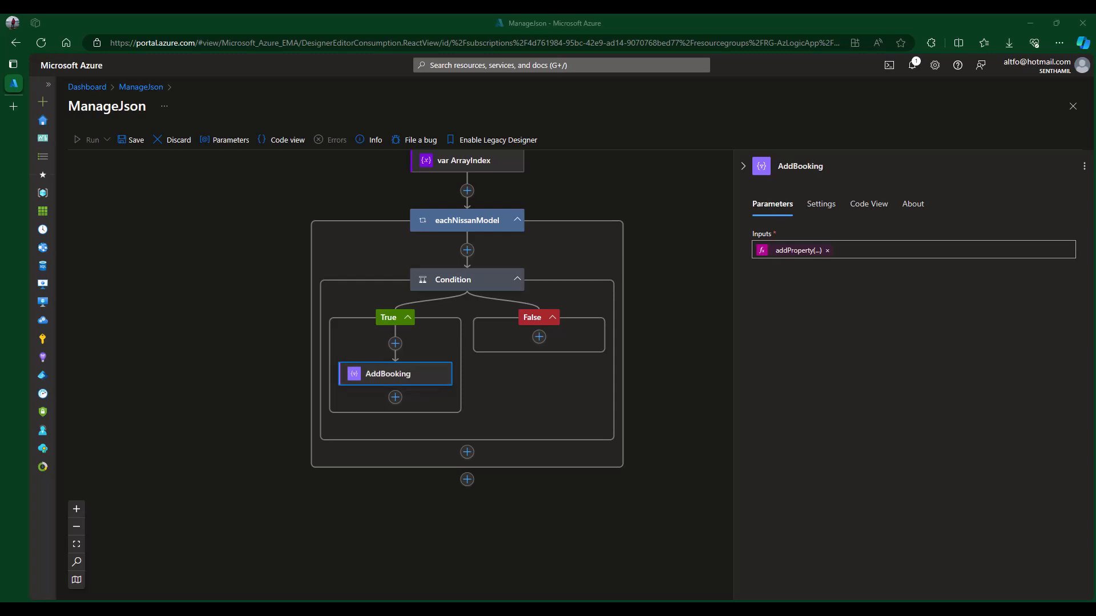
pyautogui.click(395, 398)
pyautogui.click(425, 402)
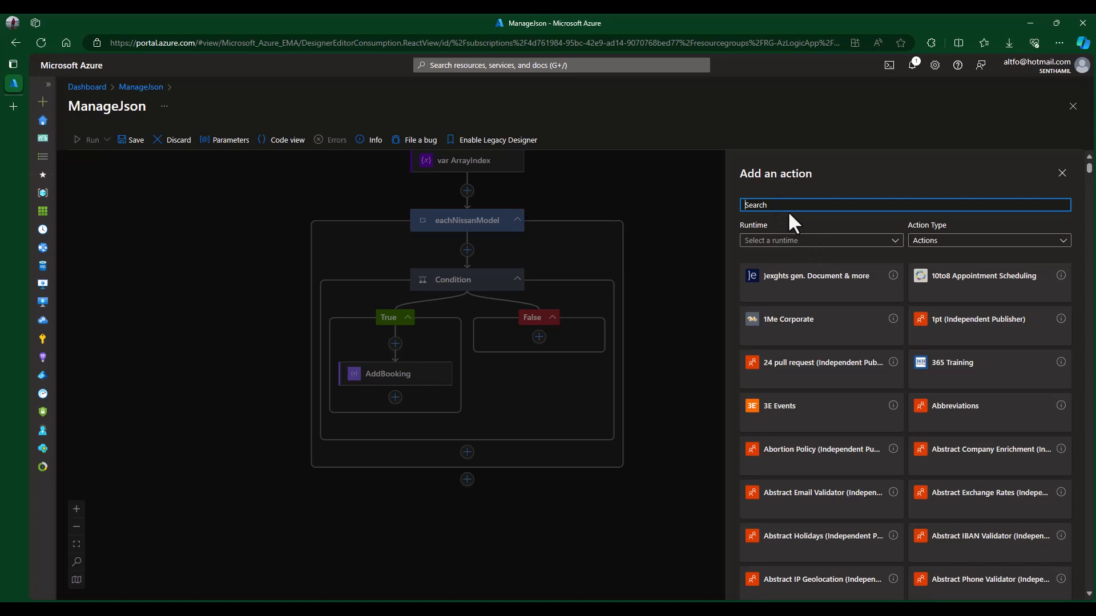
# - Add an Append to array variable step appending AddBooking's Outputs to CarsJson
pyautogui.write('append')
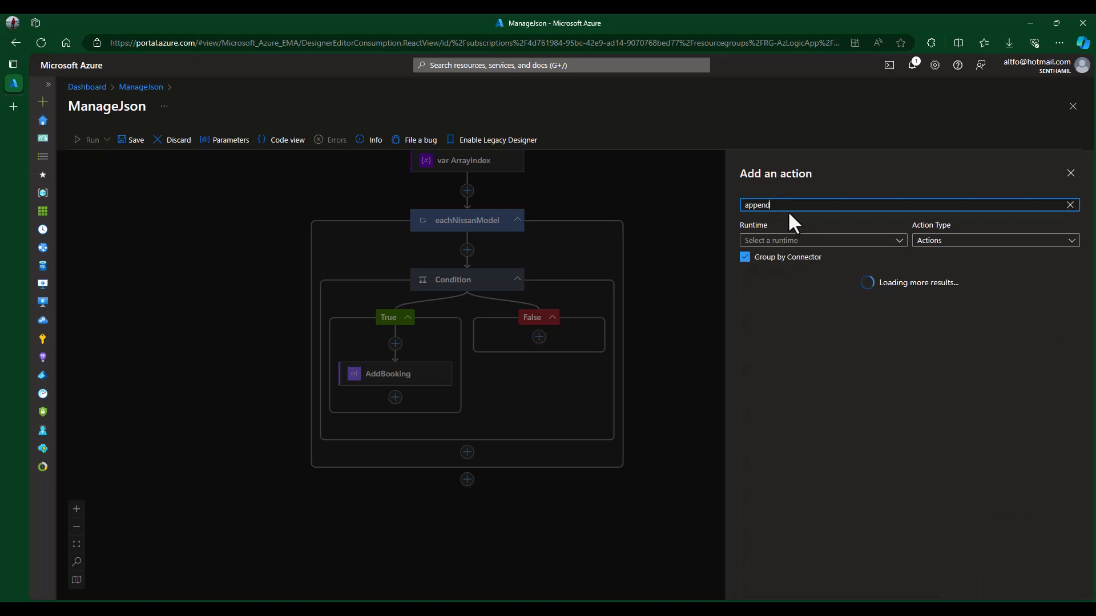
pyautogui.write('array')
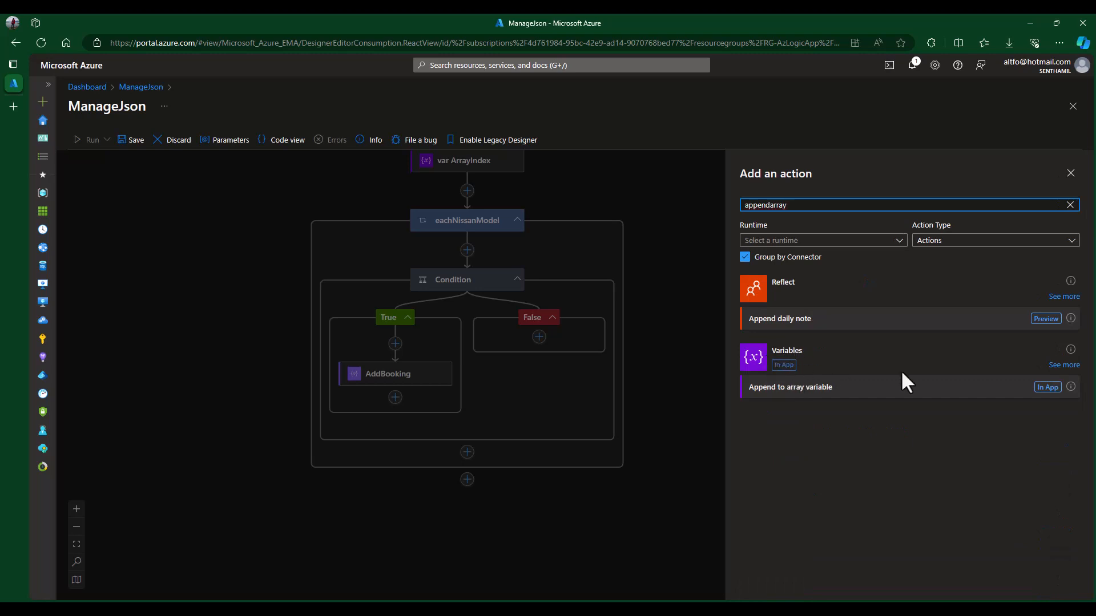
pyautogui.click(837, 391)
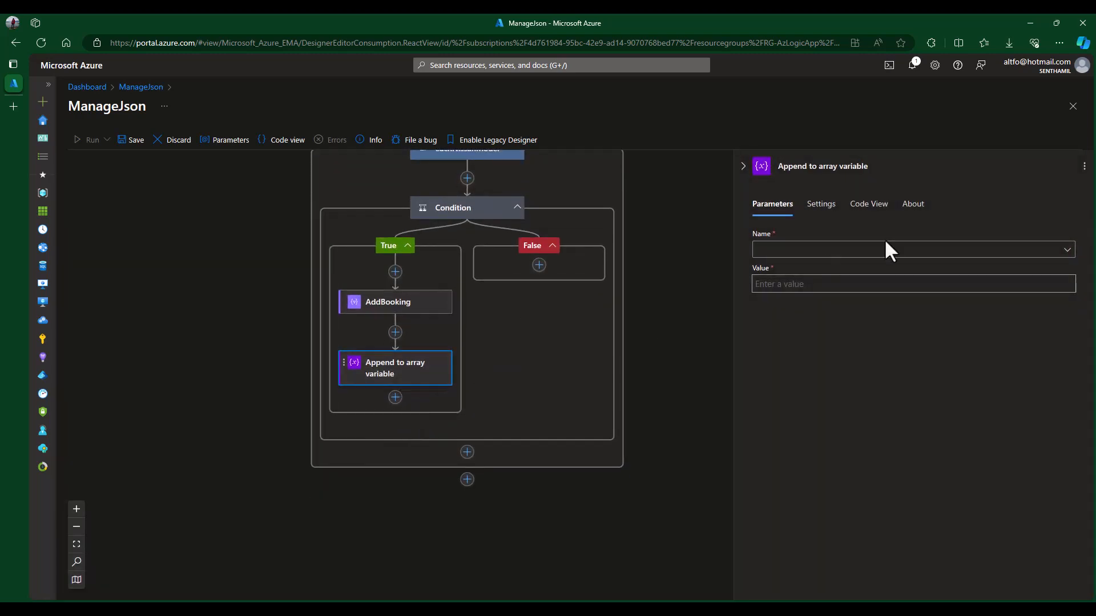
pyautogui.click(798, 257)
pyautogui.click(798, 276)
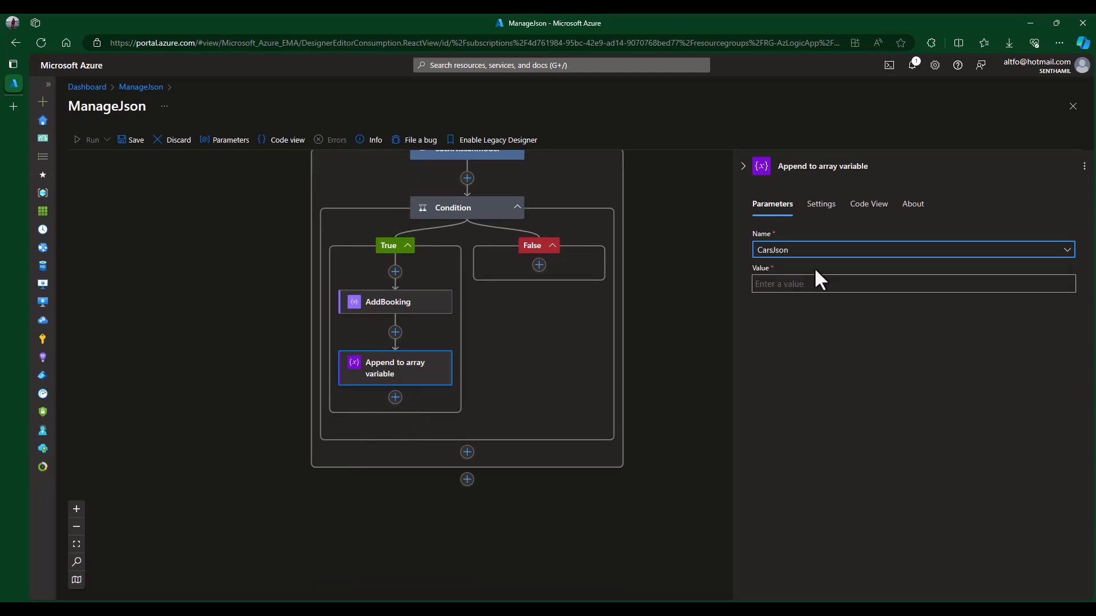
pyautogui.click(784, 288)
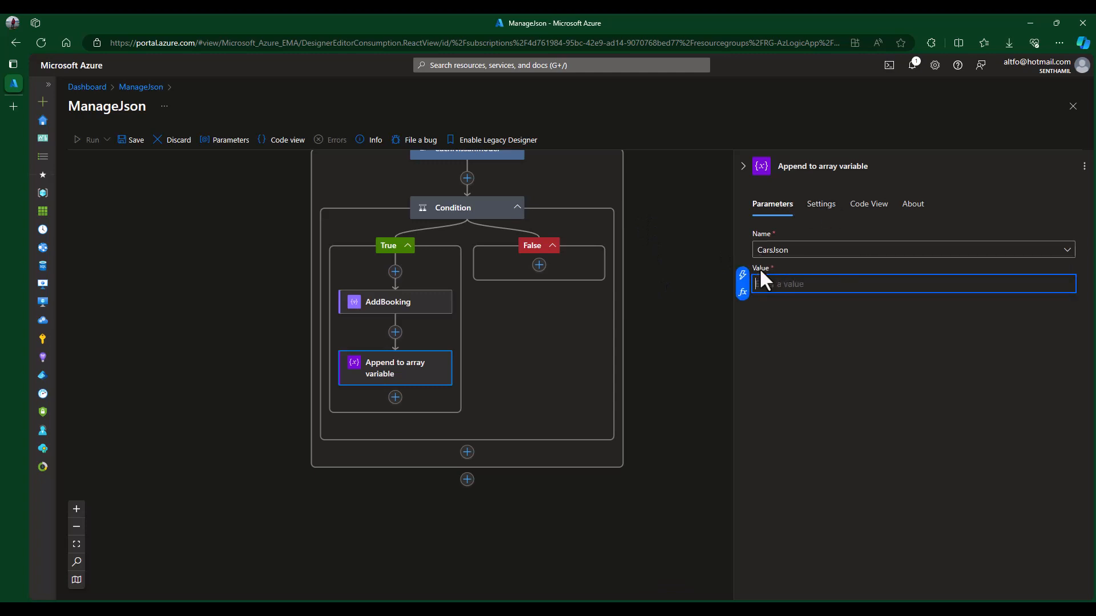
pyautogui.click(742, 281)
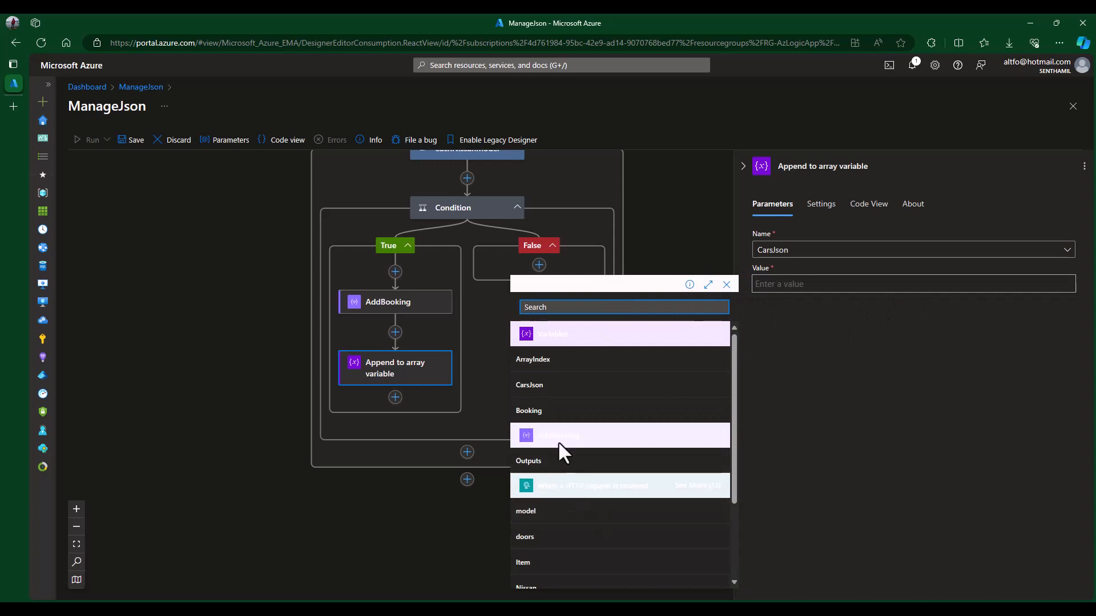
pyautogui.click(544, 464)
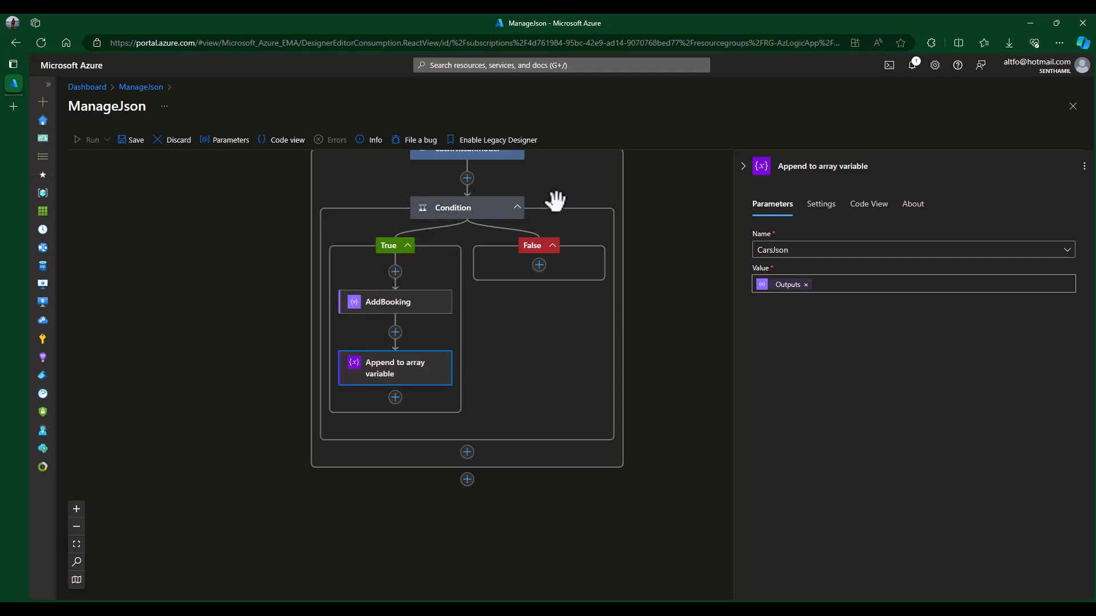
pyautogui.click(538, 265)
# - In the False branch, add an Append to array variable step appending Current item to CarsJson
pyautogui.click(578, 265)
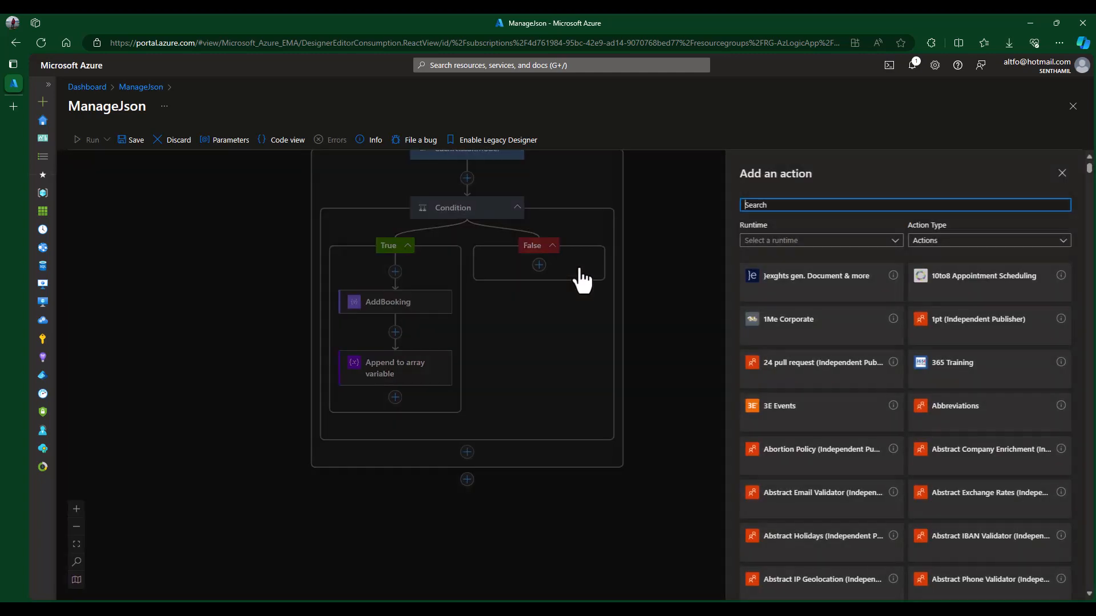
pyautogui.write('app')
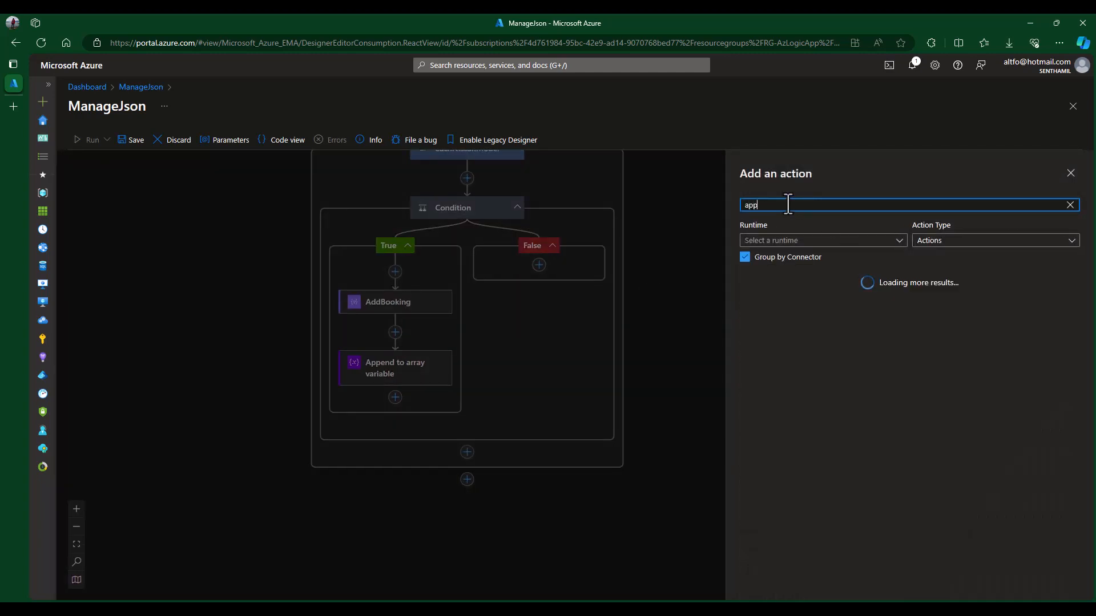
pyautogui.write('an')
pyautogui.press('BackSpace')
pyautogui.write('end')
pyautogui.scroll(-3, 843, 416)
pyautogui.click(816, 452)
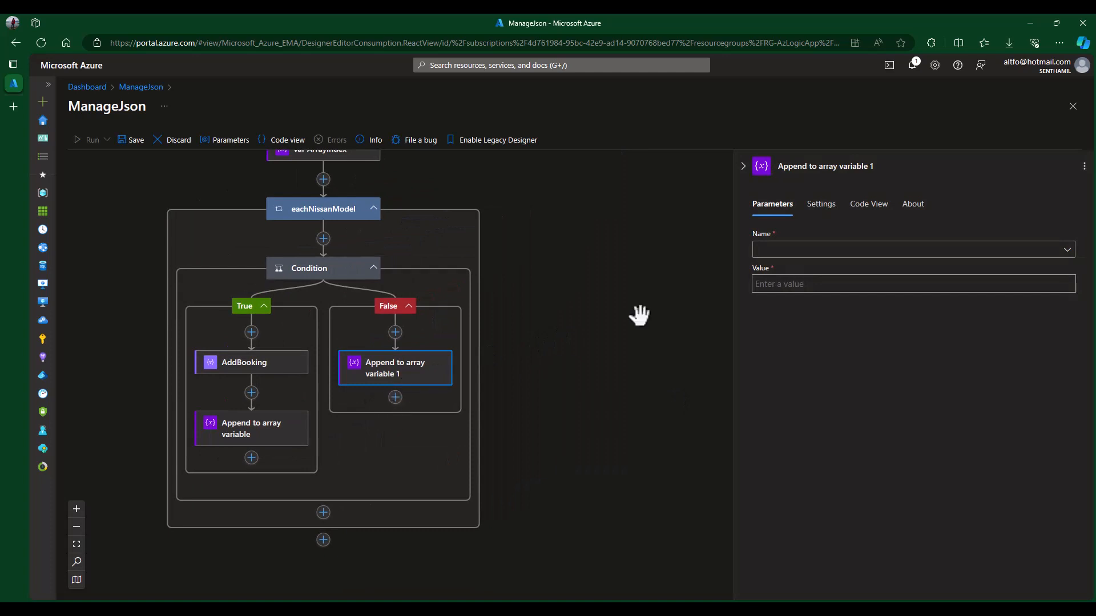
pyautogui.click(819, 251)
pyautogui.click(805, 269)
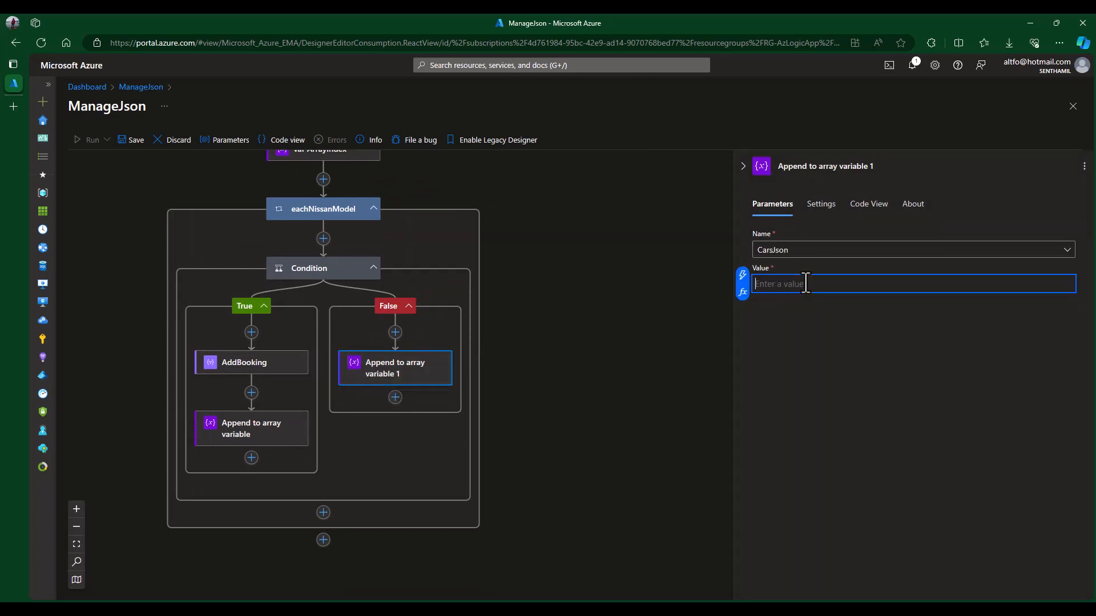
pyautogui.click(742, 276)
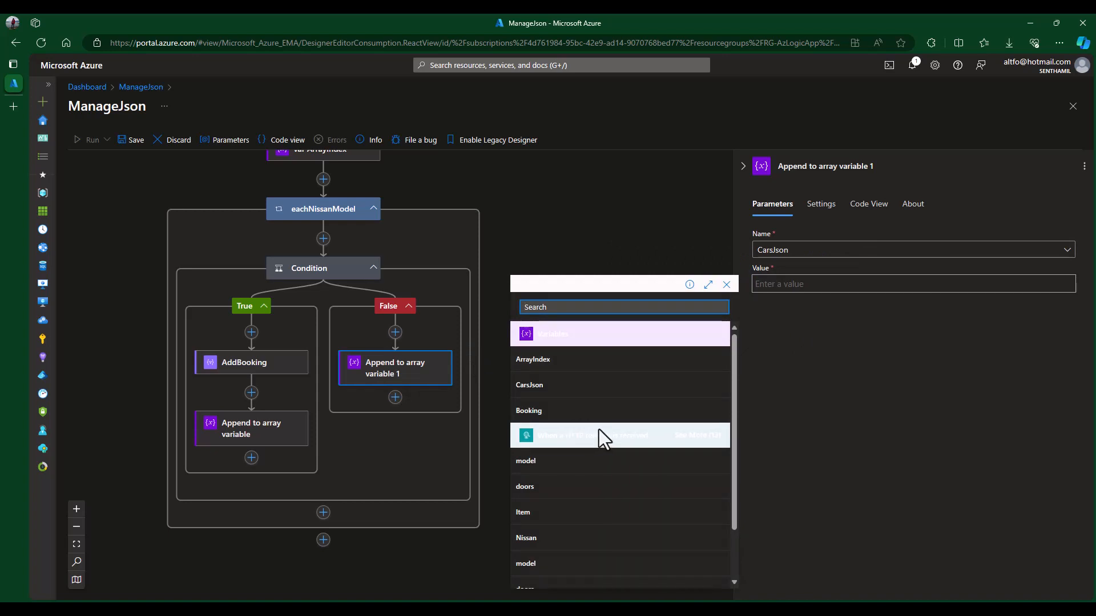
pyautogui.hotkey('alt', 'Tab')
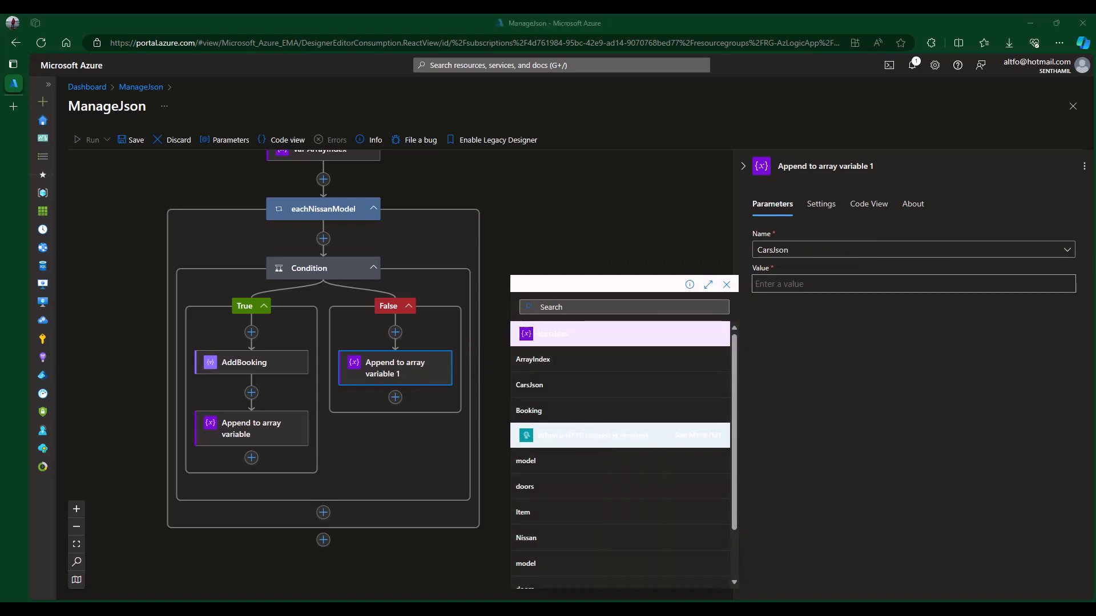
pyautogui.click(794, 284)
pyautogui.click(743, 291)
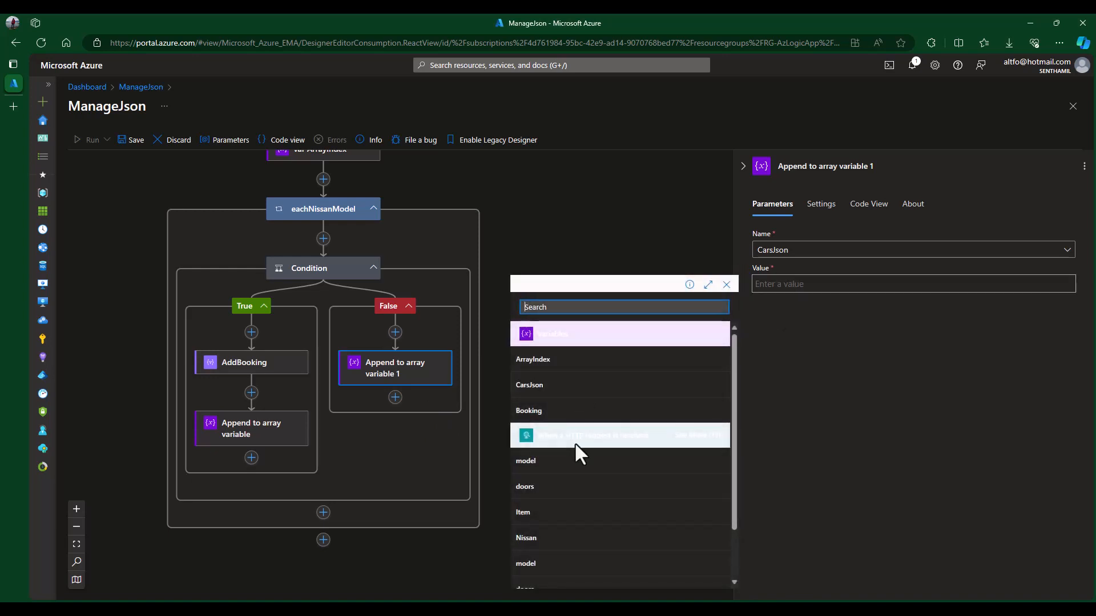
pyautogui.scroll(-5, 574, 443)
pyautogui.click(539, 577)
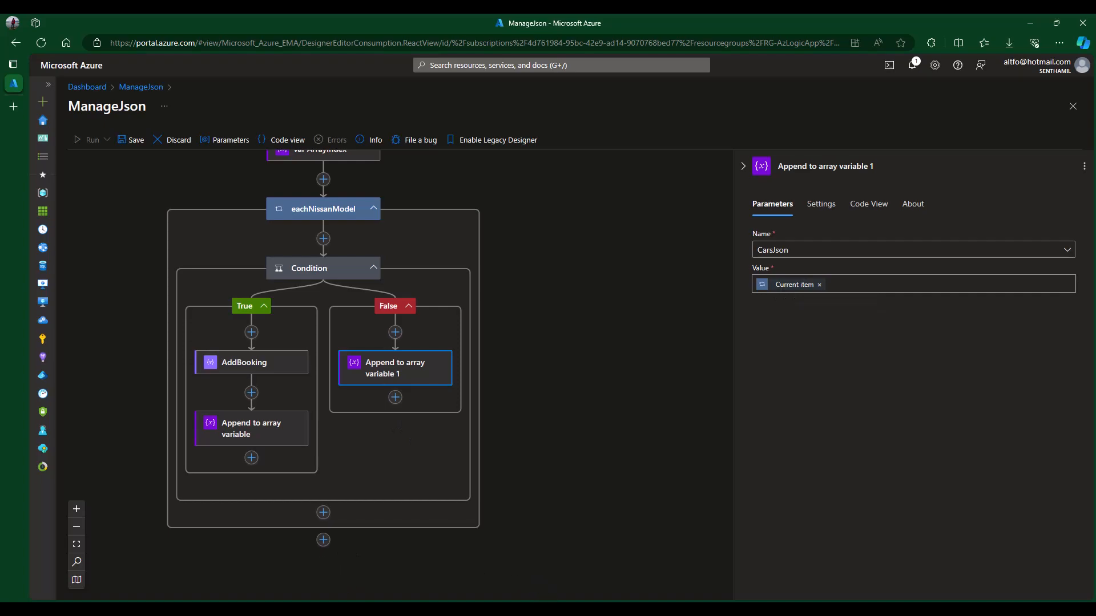
# - Switch to Cars.json in VS Code and select the Nissan array
pyautogui.click(548, 611)
pyautogui.click(64, 50)
pyautogui.click(145, 224)
pyautogui.moveTo(130, 112); pyautogui.dragTo(269, 274)
pyautogui.click(268, 290)
pyautogui.moveTo(139, 121); pyautogui.dragTo(175, 161)
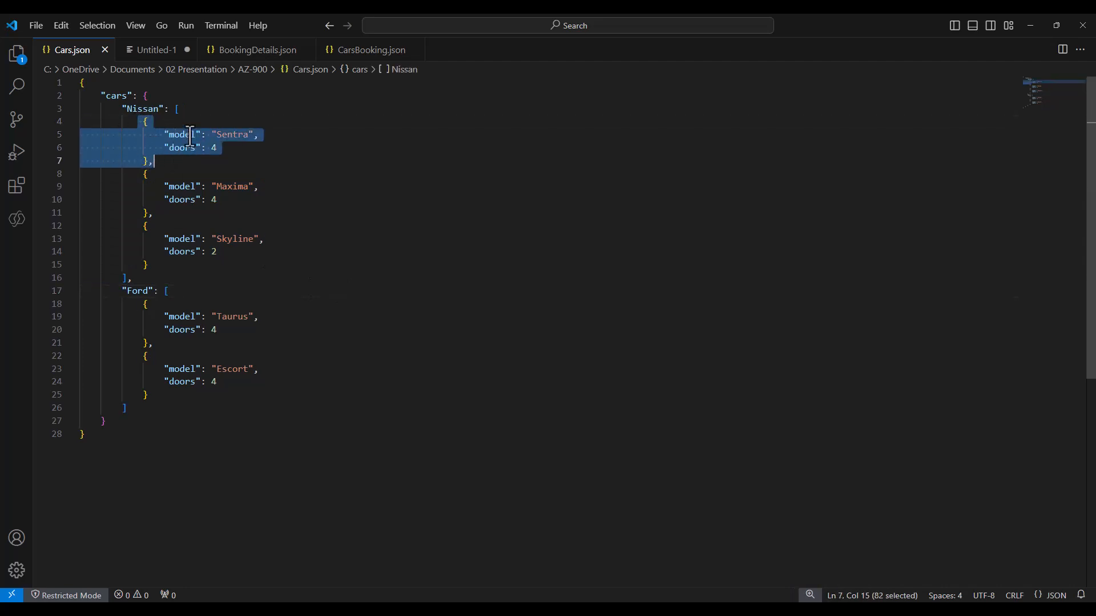
pyautogui.moveTo(139, 121); pyautogui.dragTo(145, 161)
pyautogui.click(173, 169)
pyautogui.doubleClick(231, 135)
pyautogui.click(159, 163)
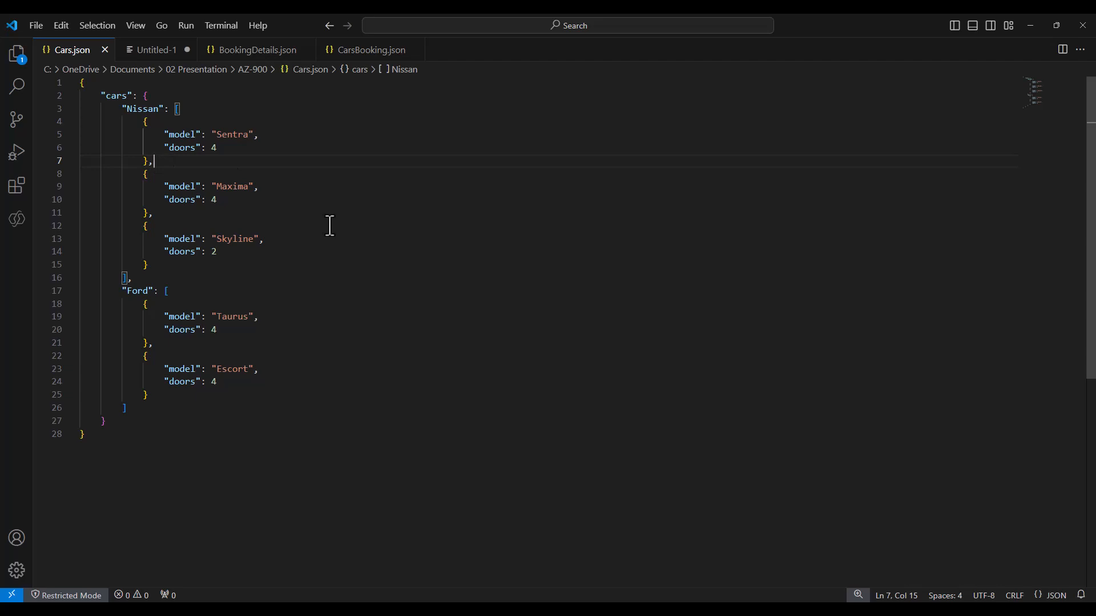
pyautogui.moveTo(140, 177); pyautogui.dragTo(167, 268)
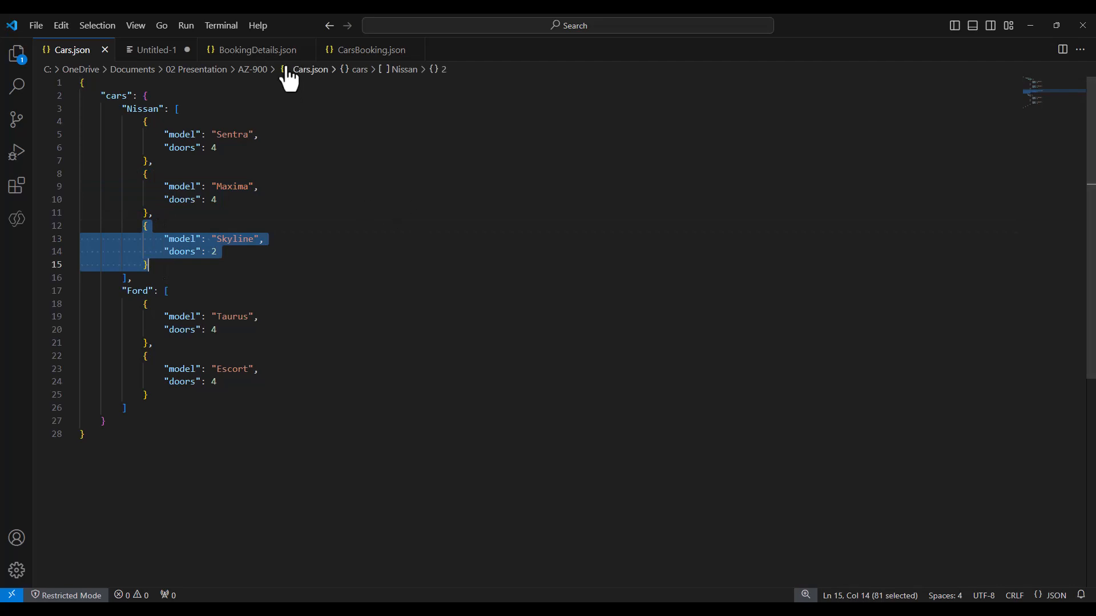
# - Back in the designer, close the Append to array variable 1 details
pyautogui.click(1029, 30)
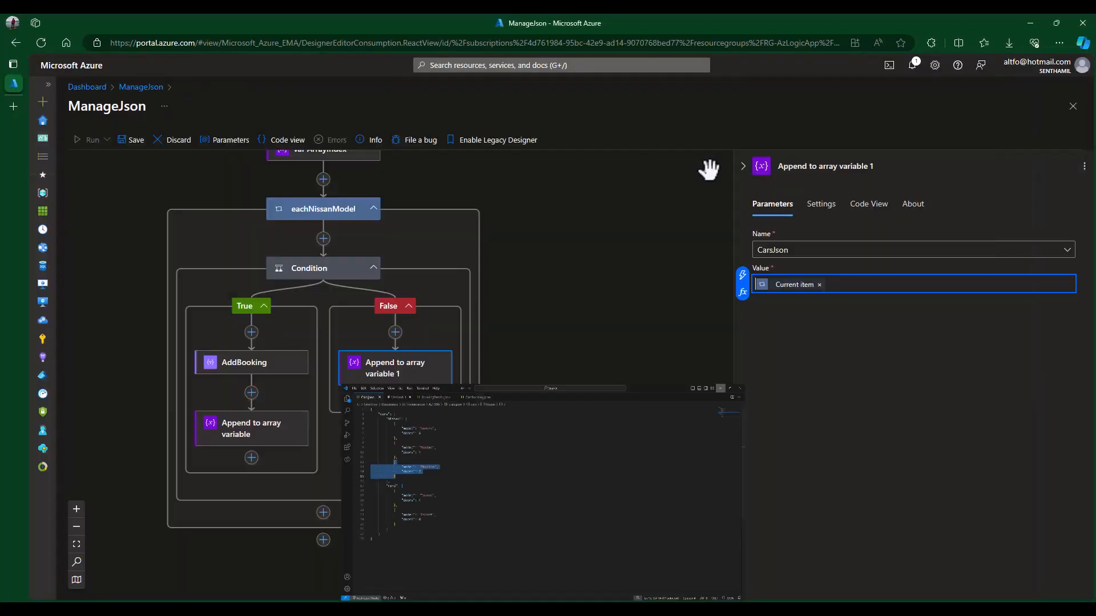
pyautogui.click(510, 351)
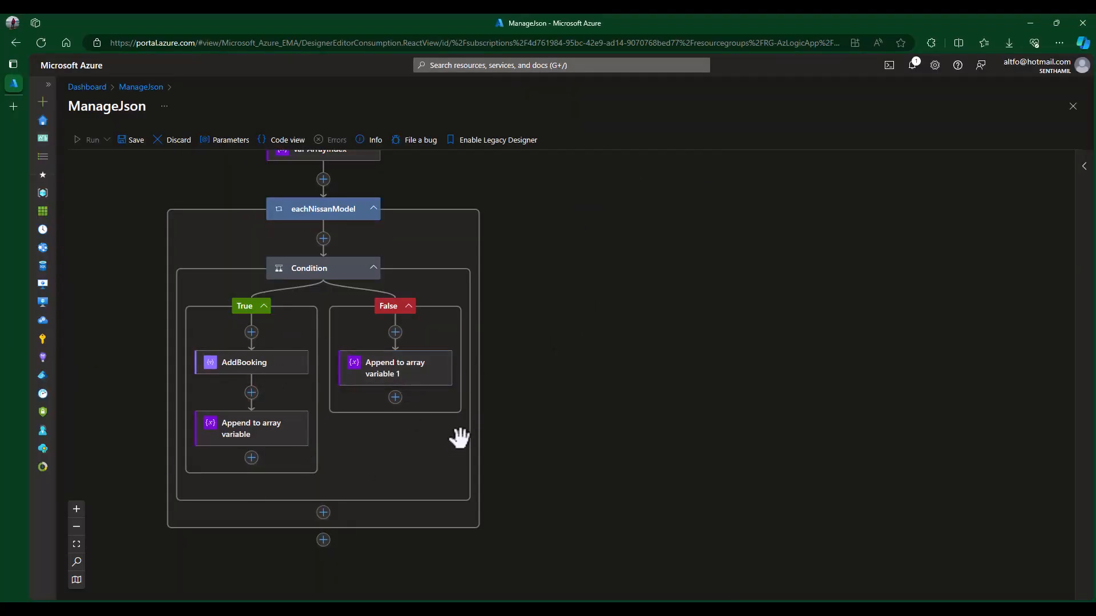
pyautogui.scroll(-2, 462, 437)
pyautogui.scroll(5, 551, 411)
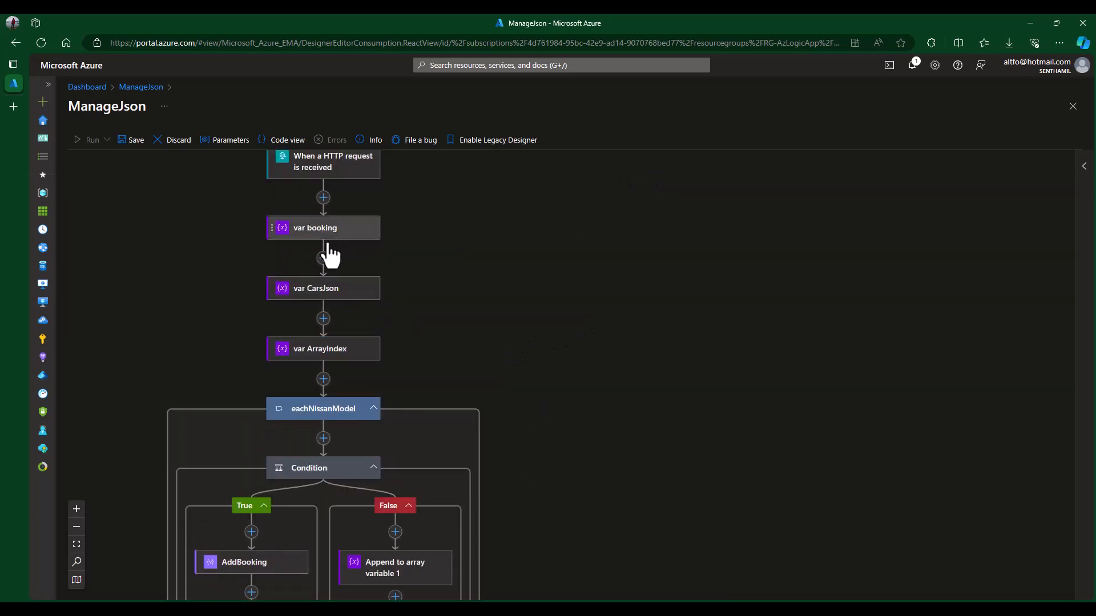
pyautogui.scroll(-4, 601, 485)
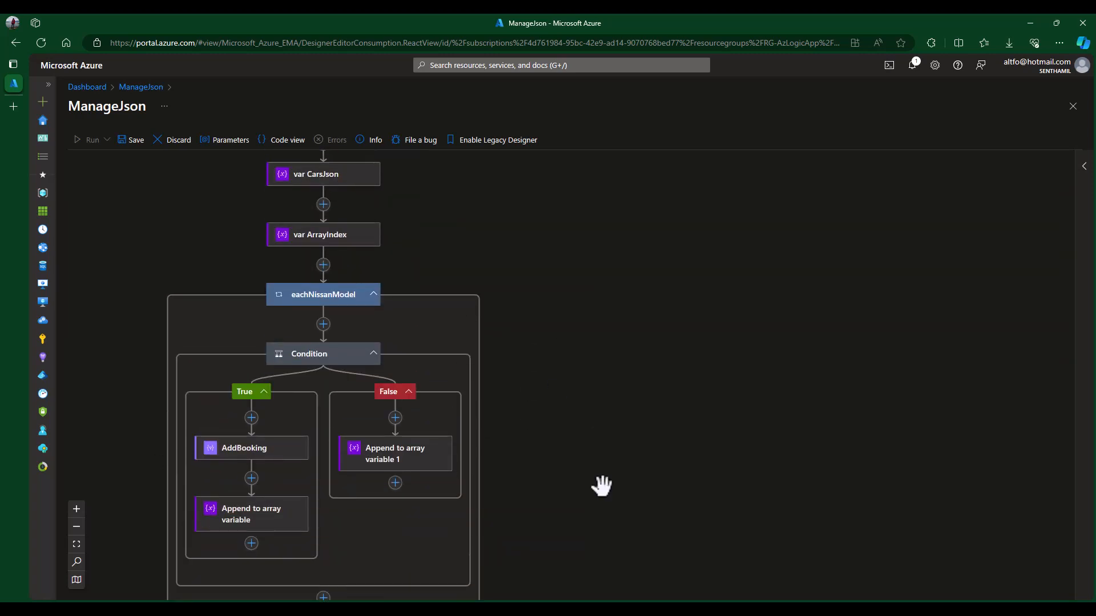
pyautogui.scroll(-1, 582, 444)
pyautogui.scroll(-1, 582, 444)
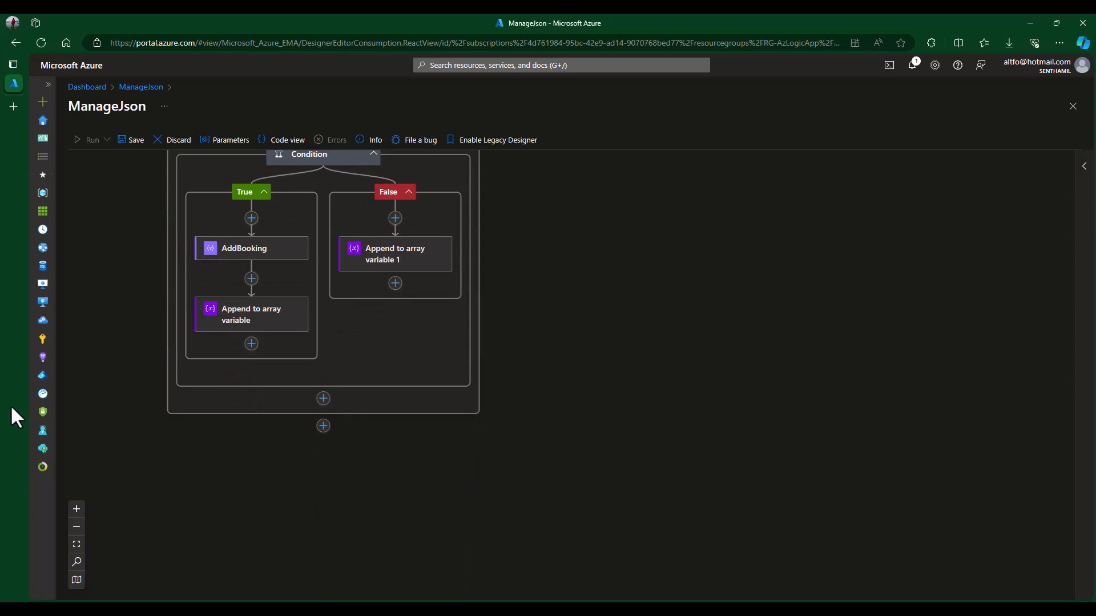
# - Check AddBooking's addProperty expression, then close its details
pyautogui.click(258, 251)
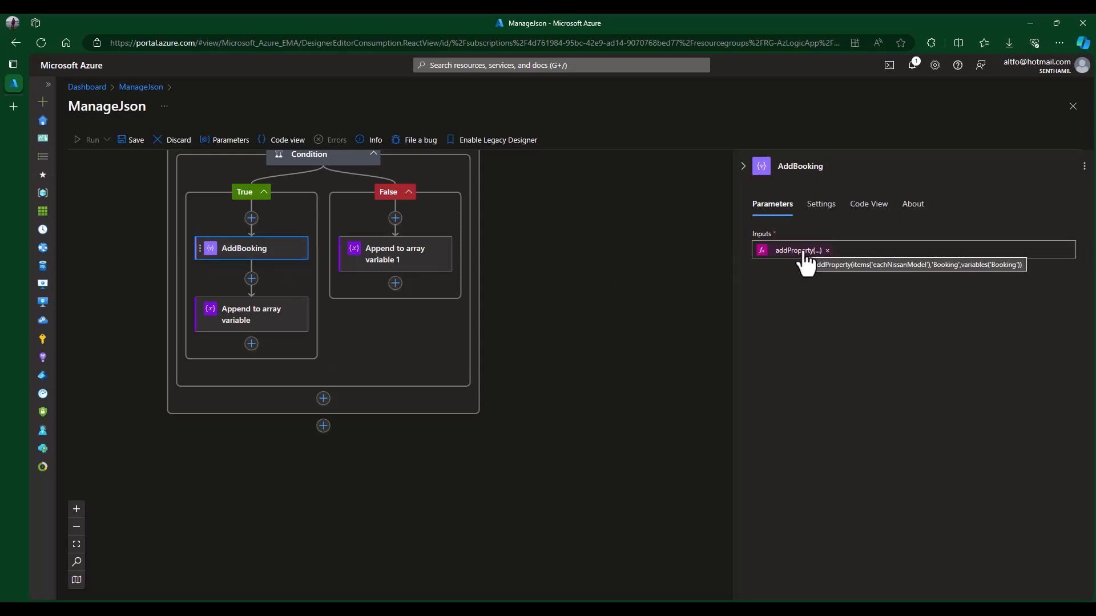
pyautogui.click(543, 321)
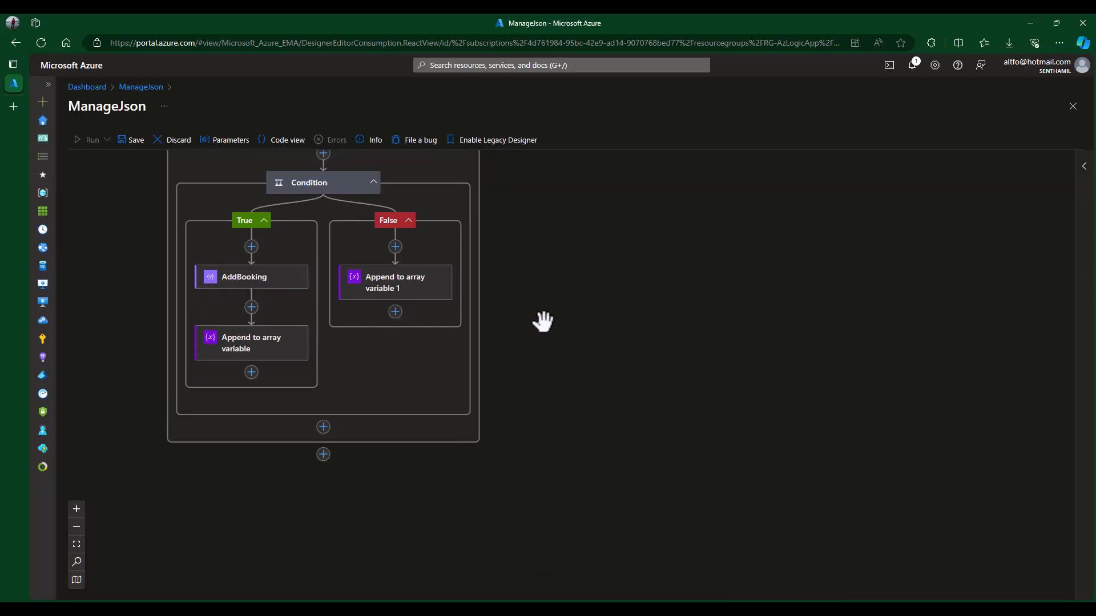
pyautogui.scroll(-2, 543, 321)
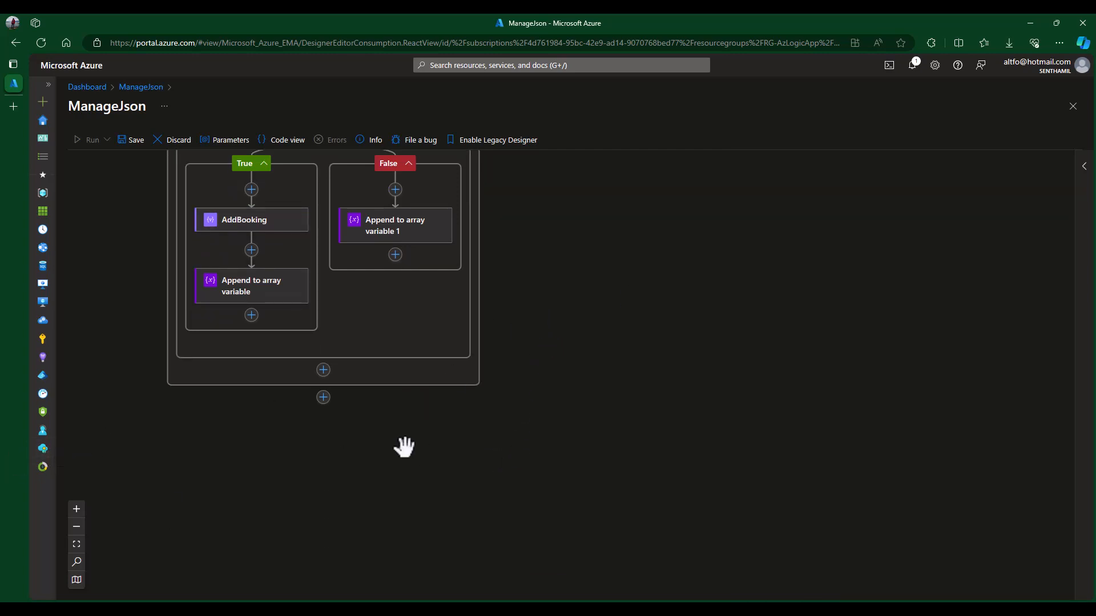
pyautogui.scroll(-3, 404, 449)
pyautogui.scroll(2, 404, 448)
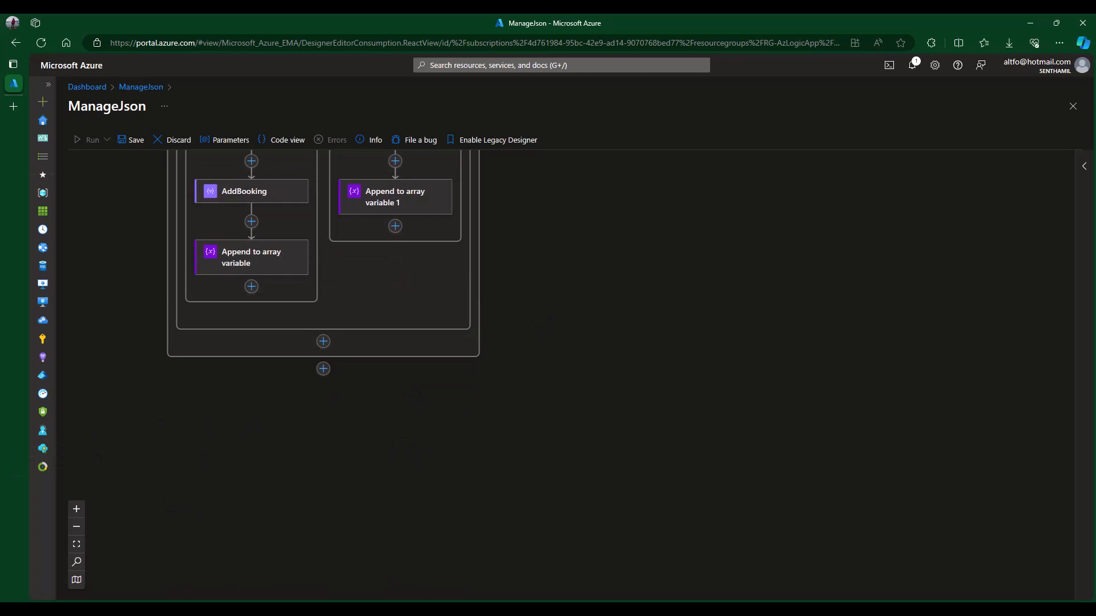
pyautogui.scroll(6, 367, 367)
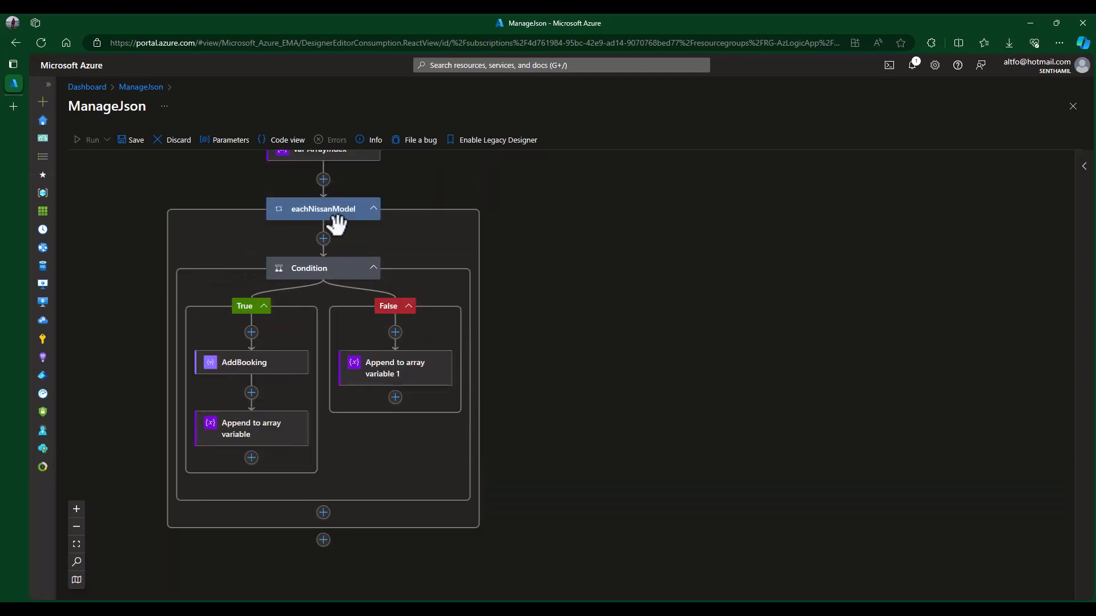
pyautogui.scroll(-4, 519, 566)
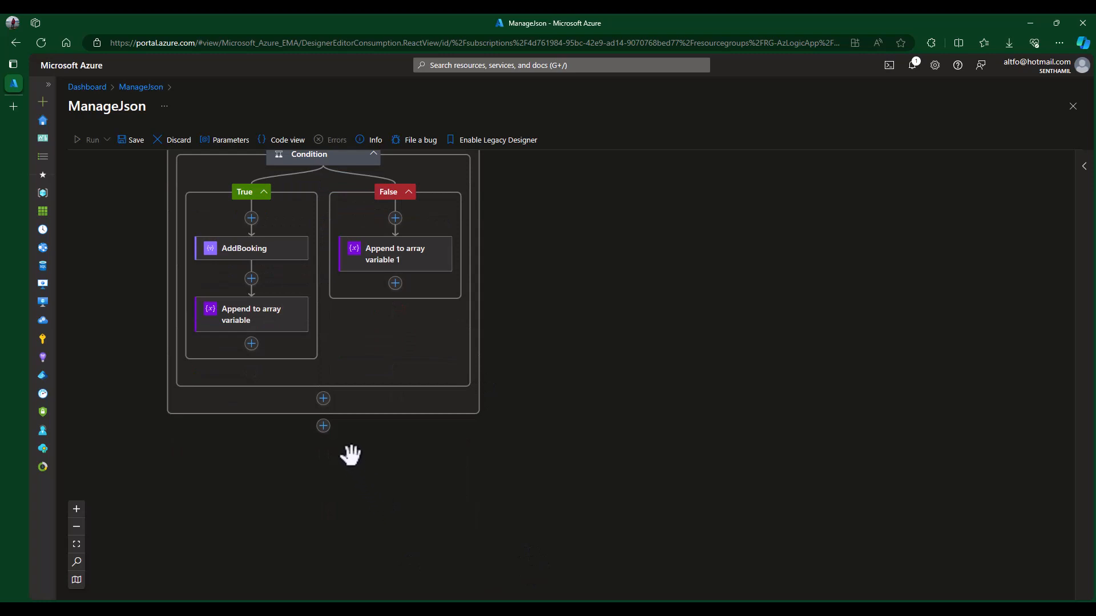
# - Add a Data operations Compose action as the step after the eachNissanModel loop
pyautogui.click(323, 426)
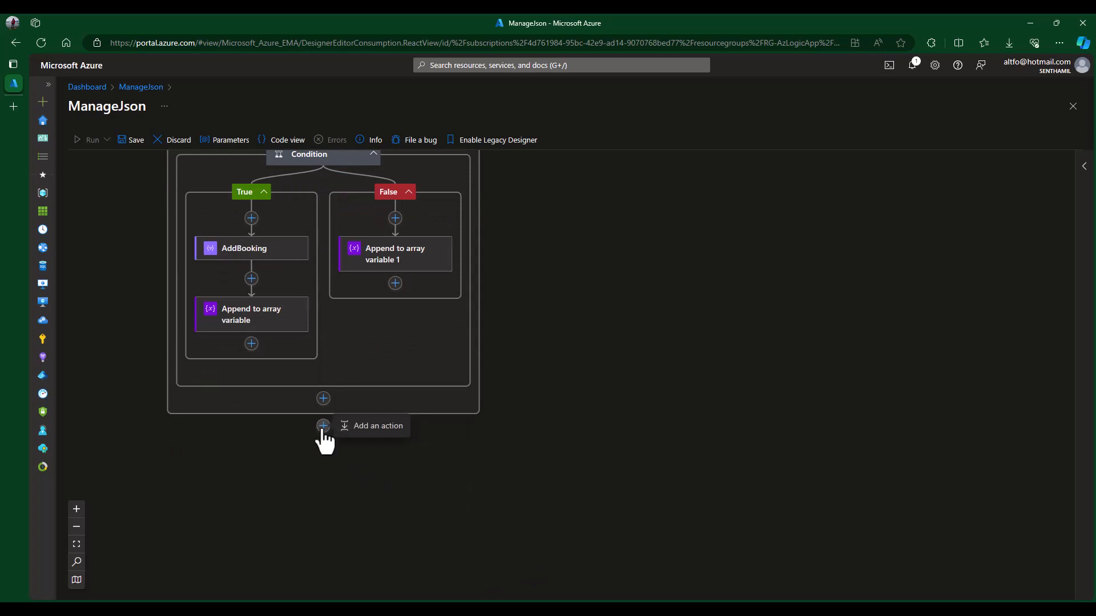
pyautogui.click(378, 432)
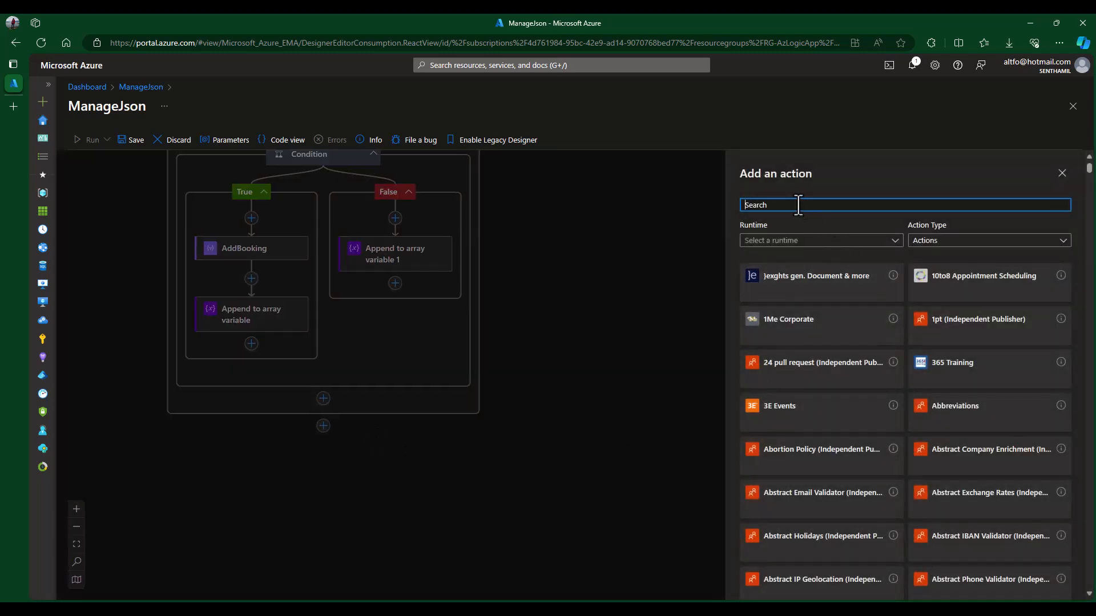
pyautogui.write('data')
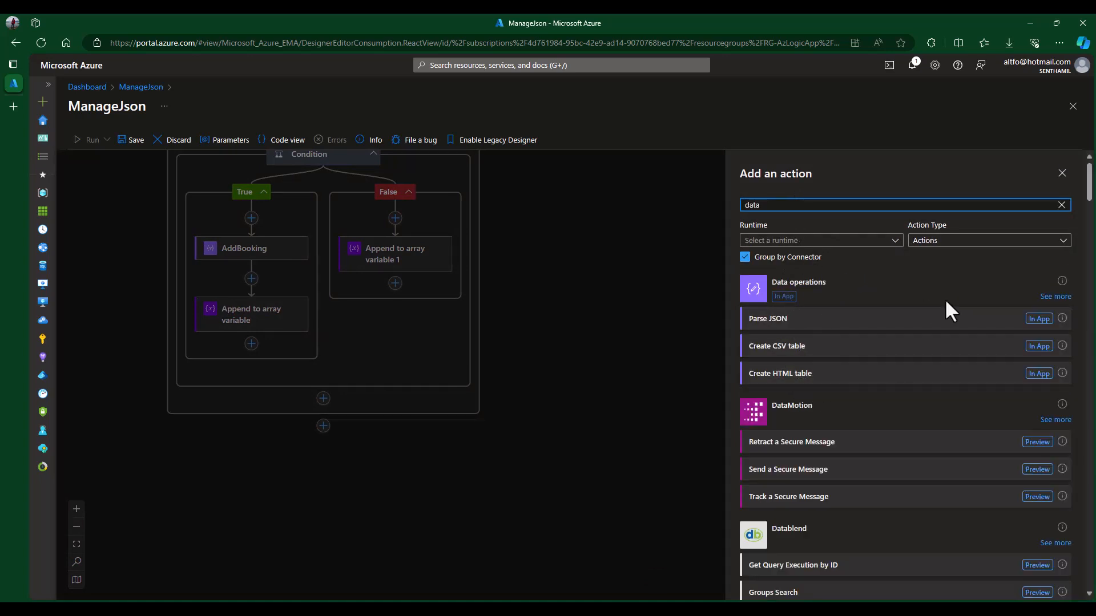
pyautogui.click(1055, 297)
pyautogui.click(768, 451)
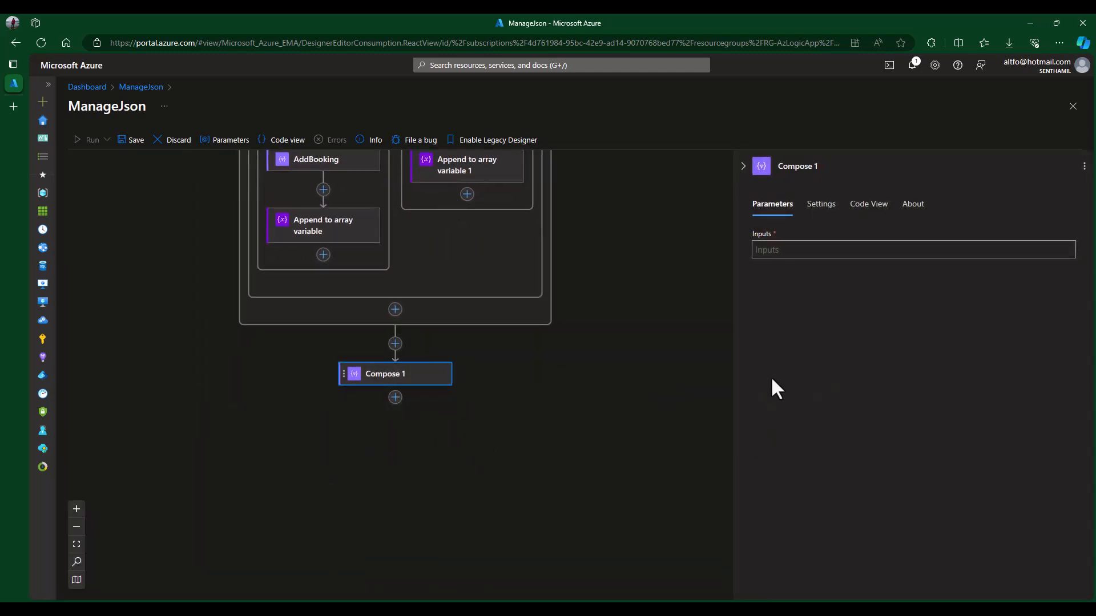
# - Rename the Compose action UpdateJson and focus its Inputs field
pyautogui.scroll(5, 490, 274)
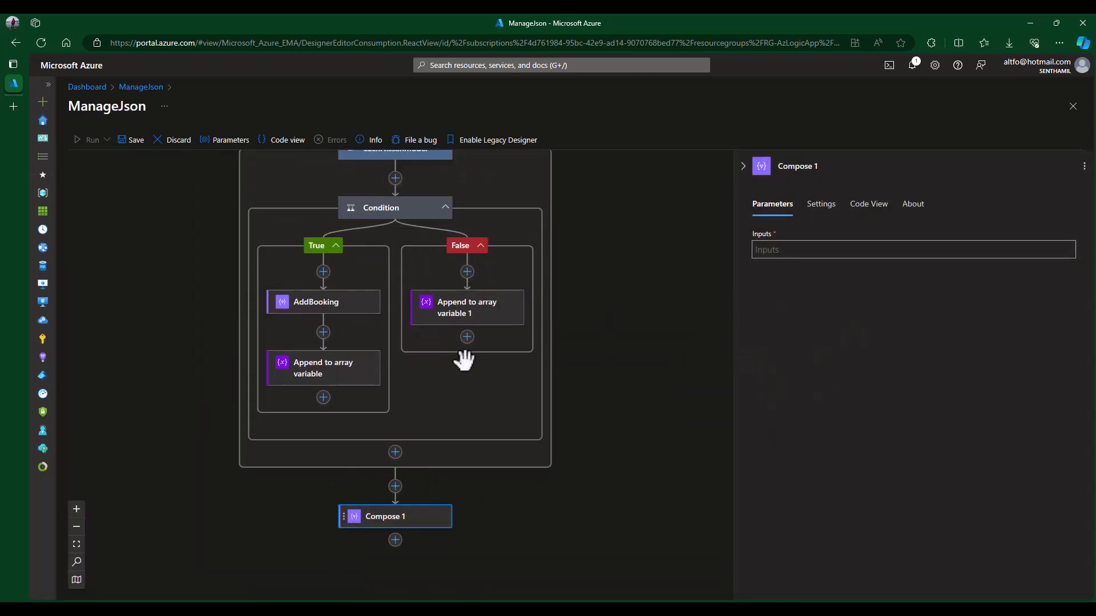
pyautogui.scroll(3, 500, 334)
pyautogui.scroll(-6, 558, 331)
pyautogui.scroll(5, 559, 331)
pyautogui.scroll(-6, 548, 337)
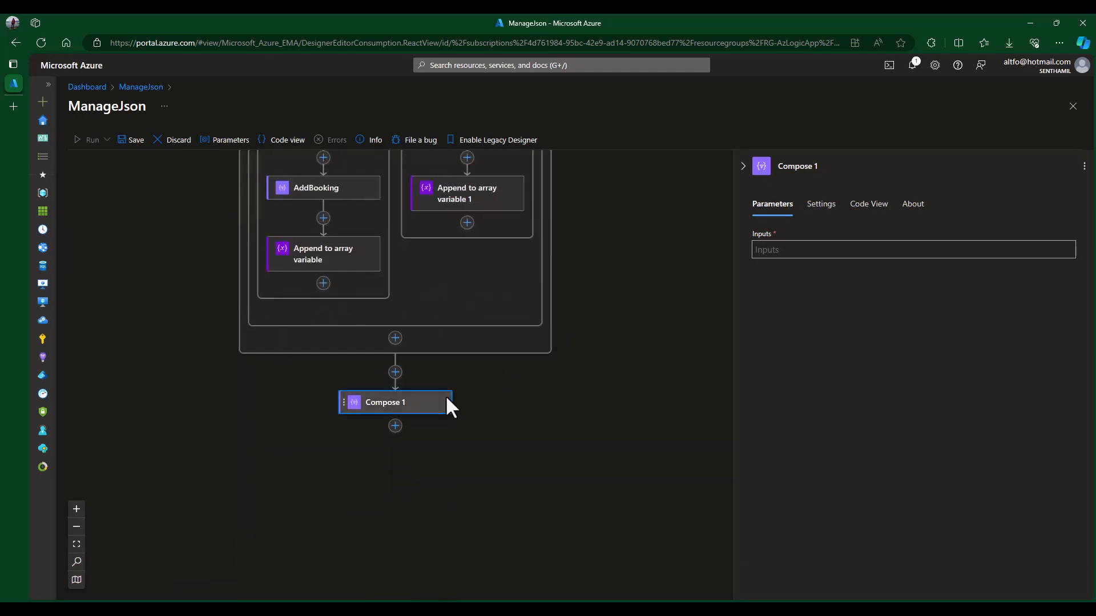
pyautogui.click(834, 167)
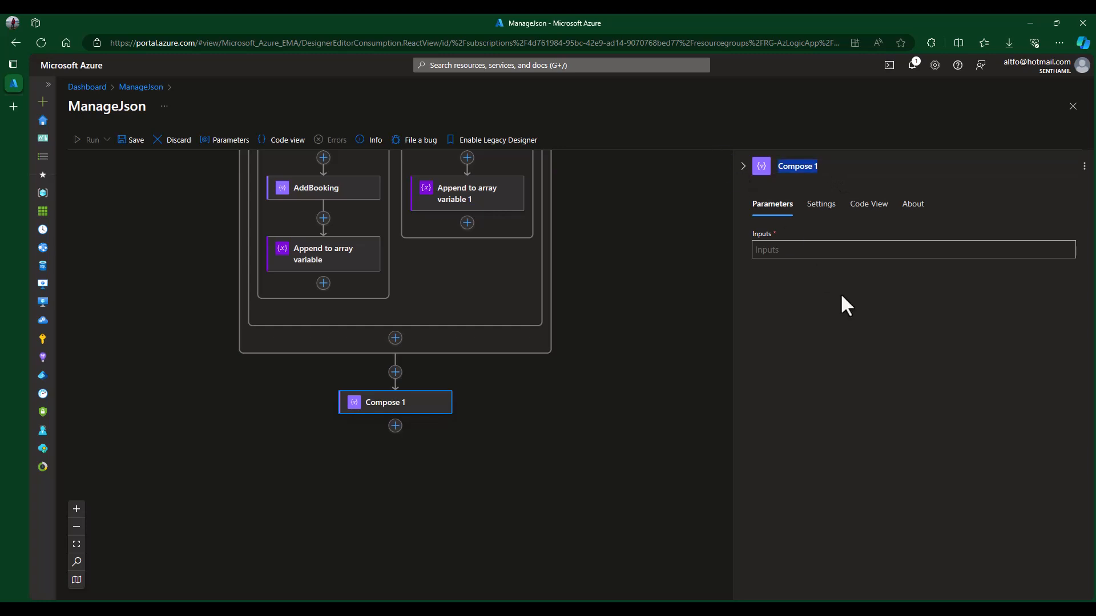
pyautogui.write('Update')
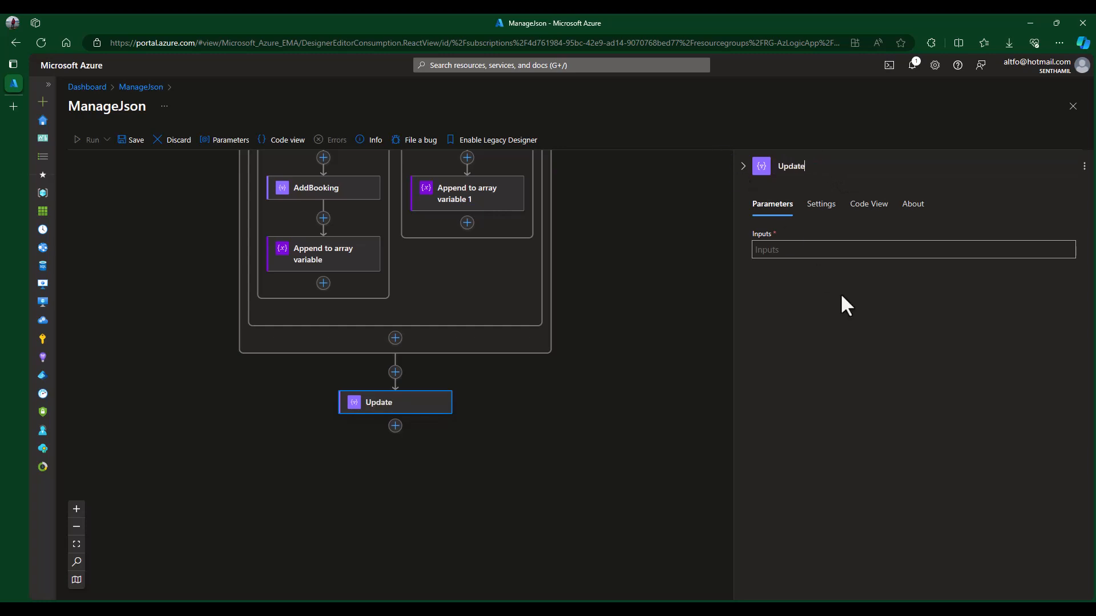
pyautogui.write('Json')
pyautogui.click(809, 249)
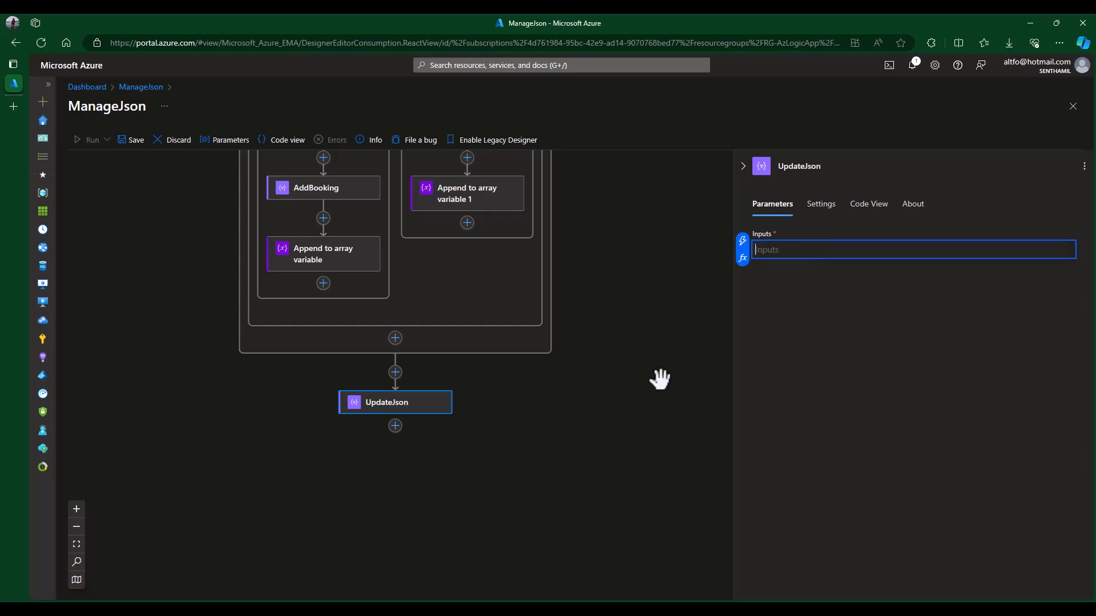
pyautogui.scroll(2, 628, 342)
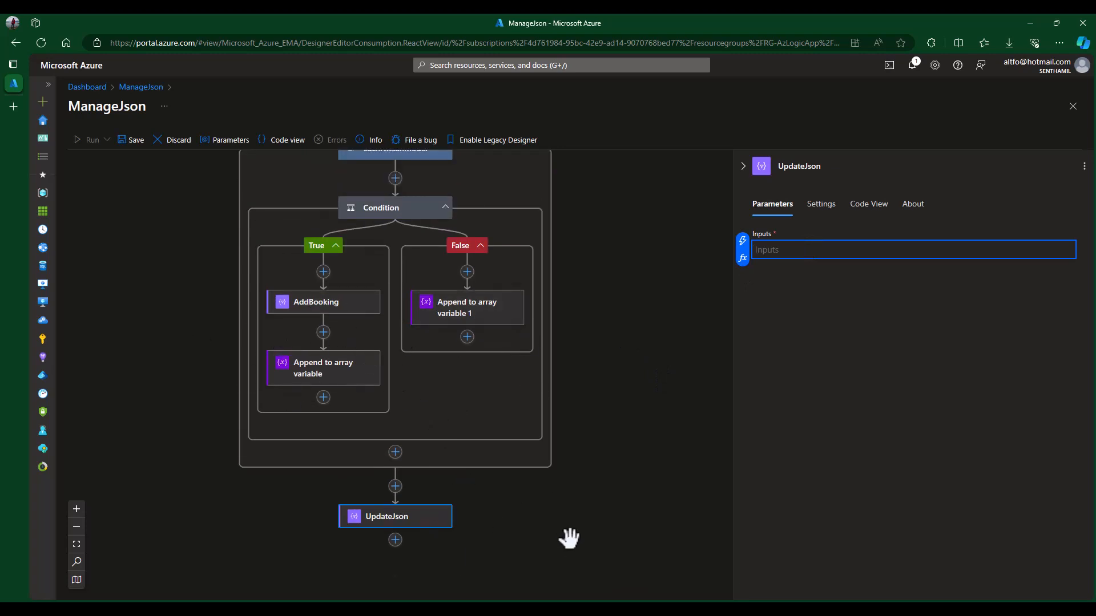
pyautogui.scroll(-1, 566, 539)
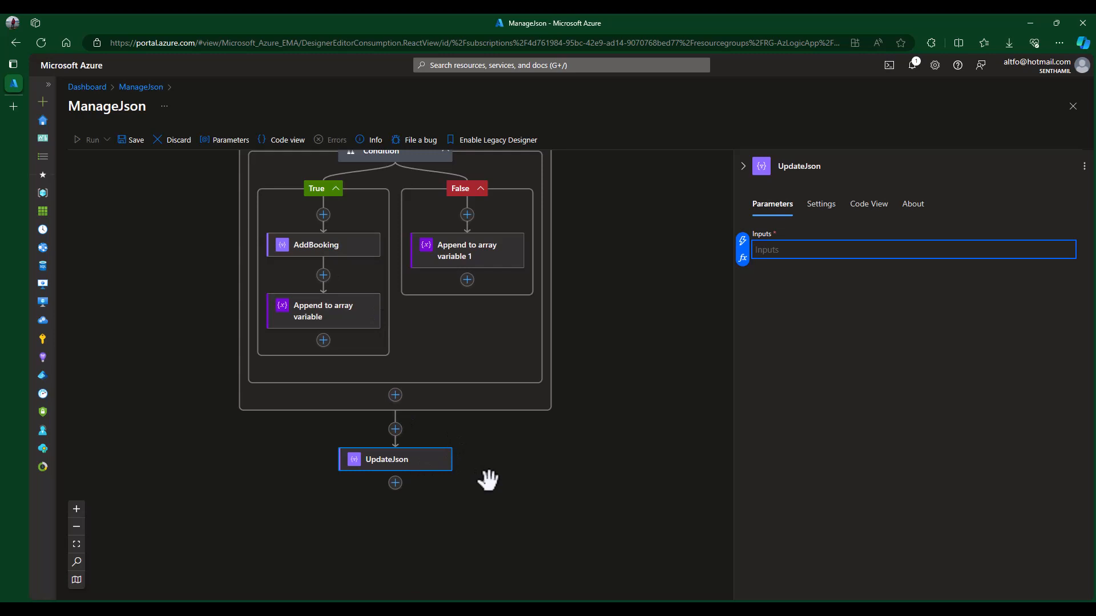
# - Paste setProperty(triggerBody()?['cars'],'Nissan',variables('CarsJson')) into UpdateJson's Inputs expression editor
pyautogui.click(421, 475)
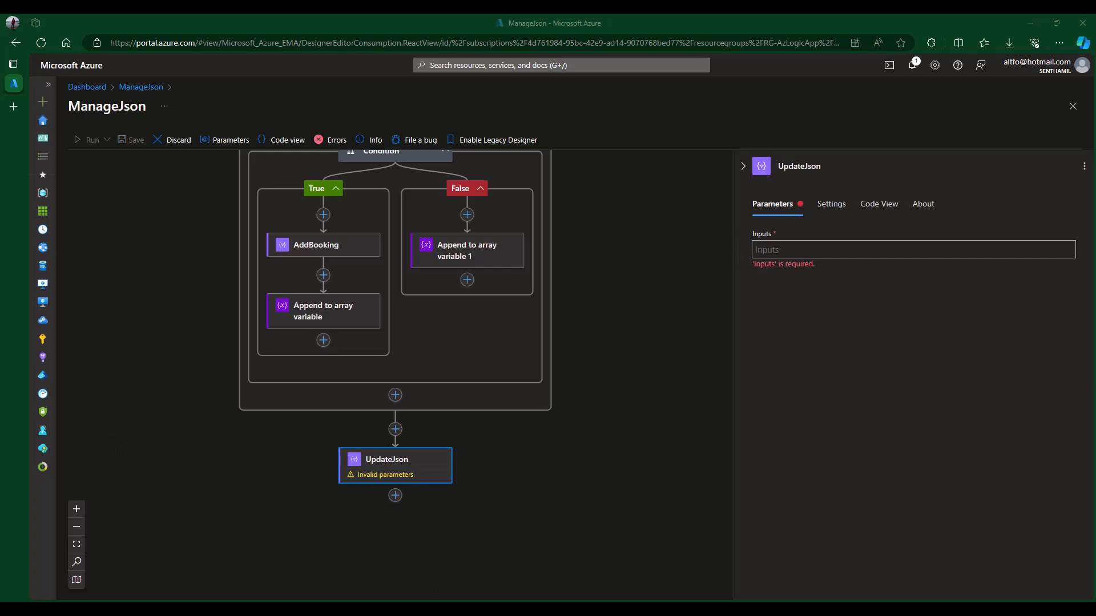
pyautogui.click(791, 251)
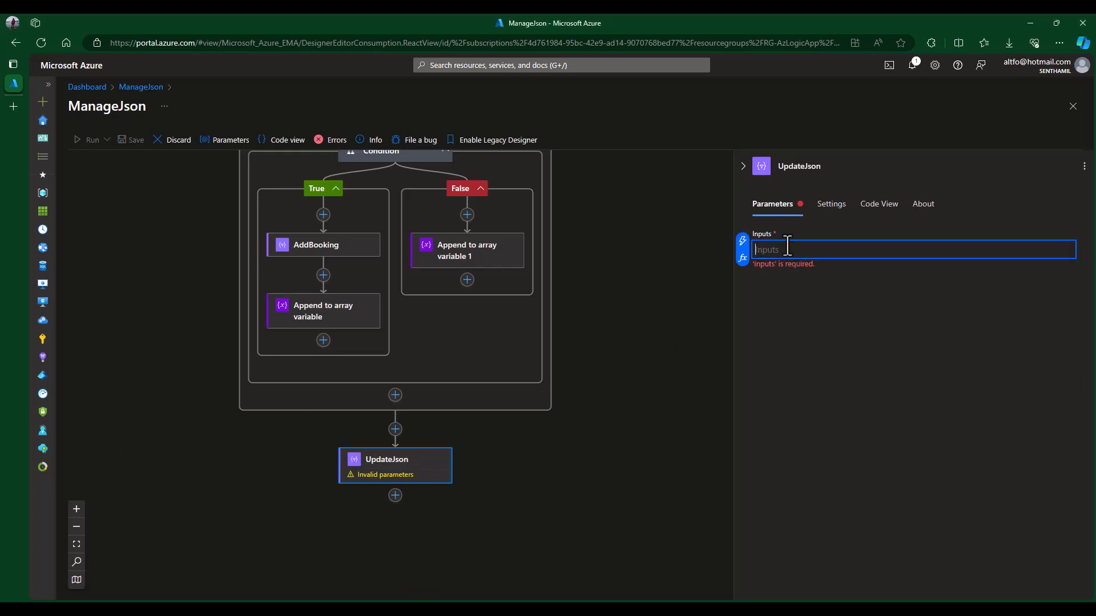
pyautogui.click(744, 258)
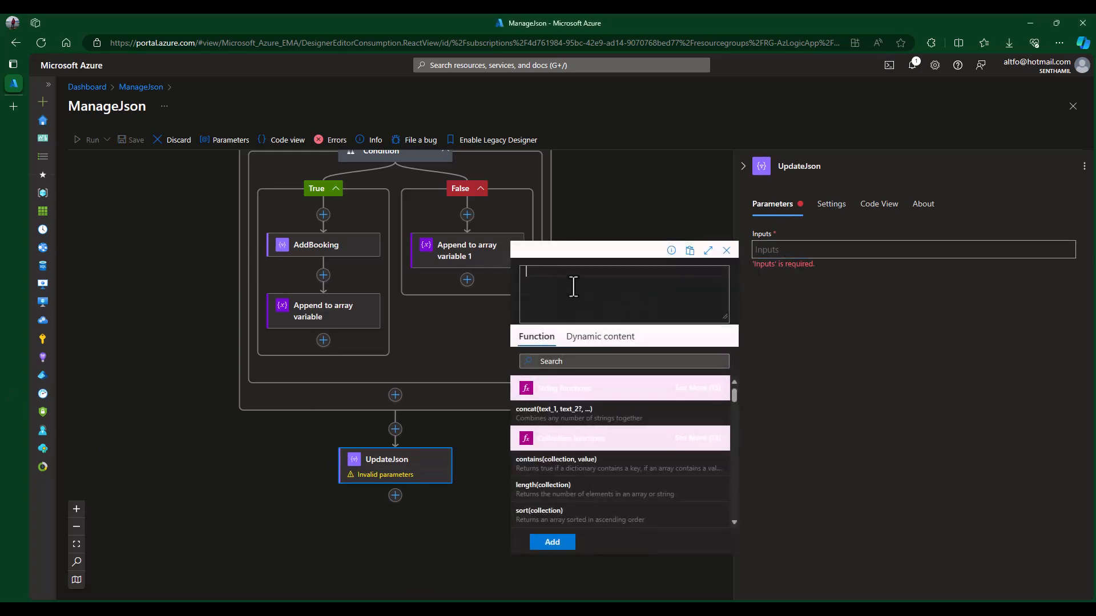
pyautogui.write("setProperty(triggerBody()?['cars'],'Nissan',variables('CarsJson'))")
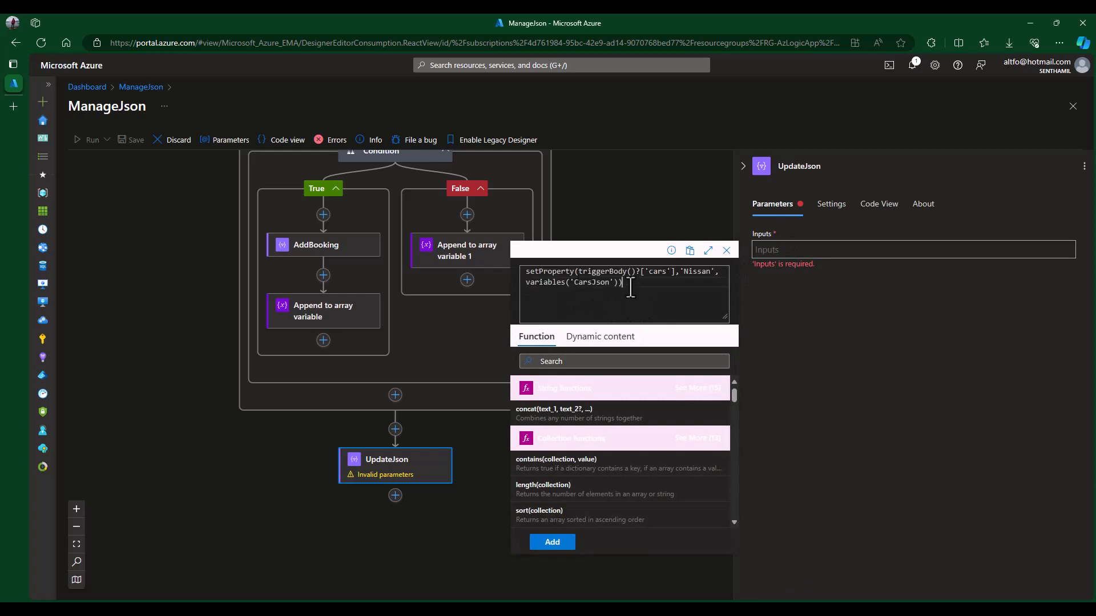
# - Review the expression's cars, 'Nissan' and CarsJson parts, then add it and close UpdateJson
pyautogui.moveTo(526, 273); pyautogui.dragTo(675, 273)
pyautogui.click(592, 284)
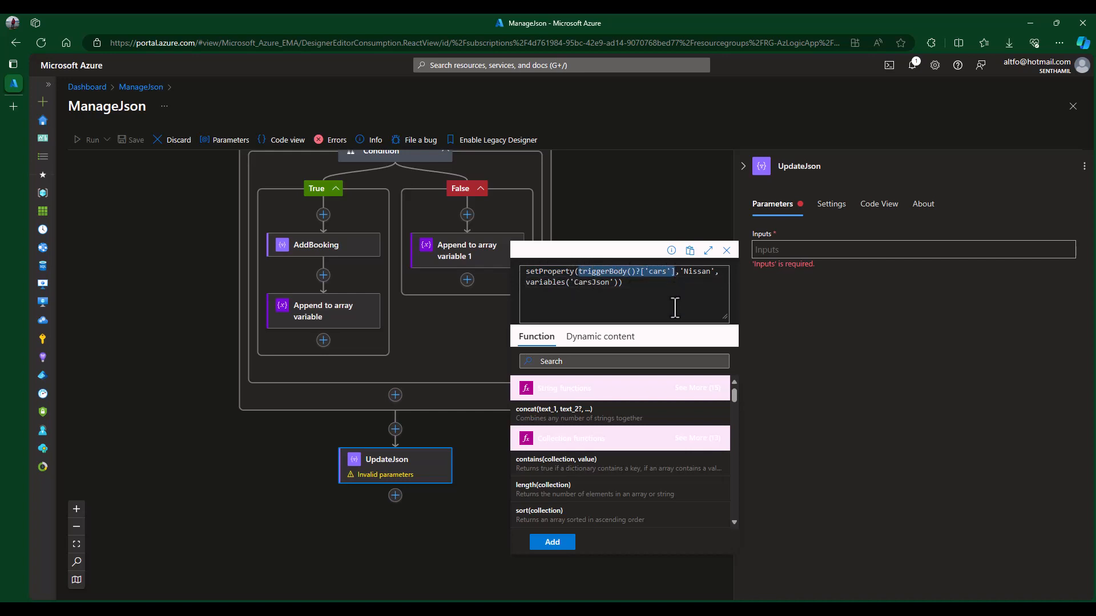
pyautogui.click(685, 274)
pyautogui.moveTo(683, 271); pyautogui.dragTo(703, 272)
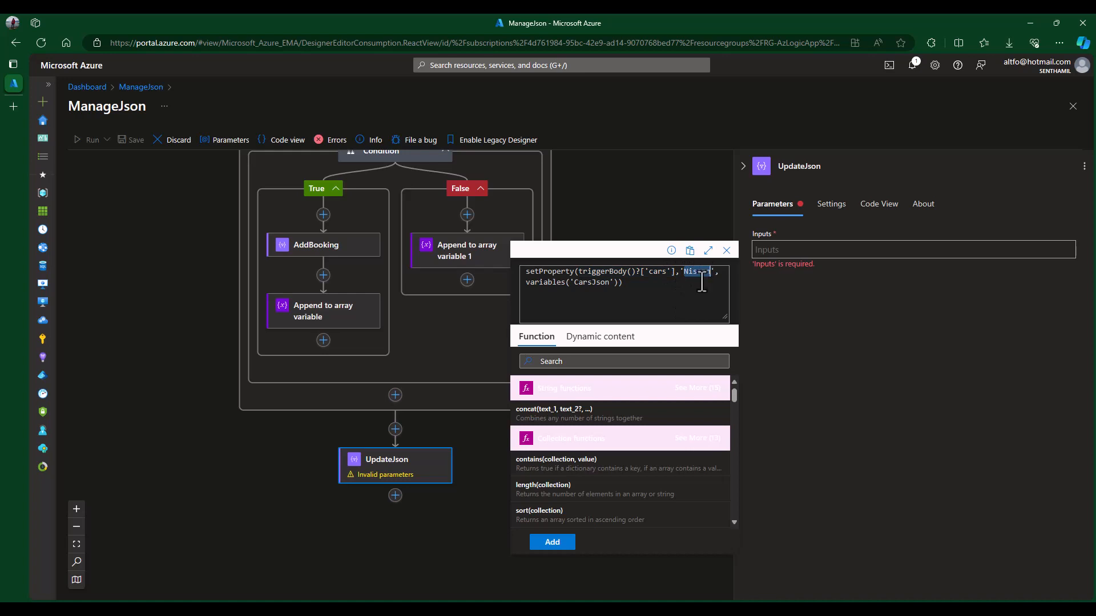
pyautogui.click(588, 292)
pyautogui.click(552, 543)
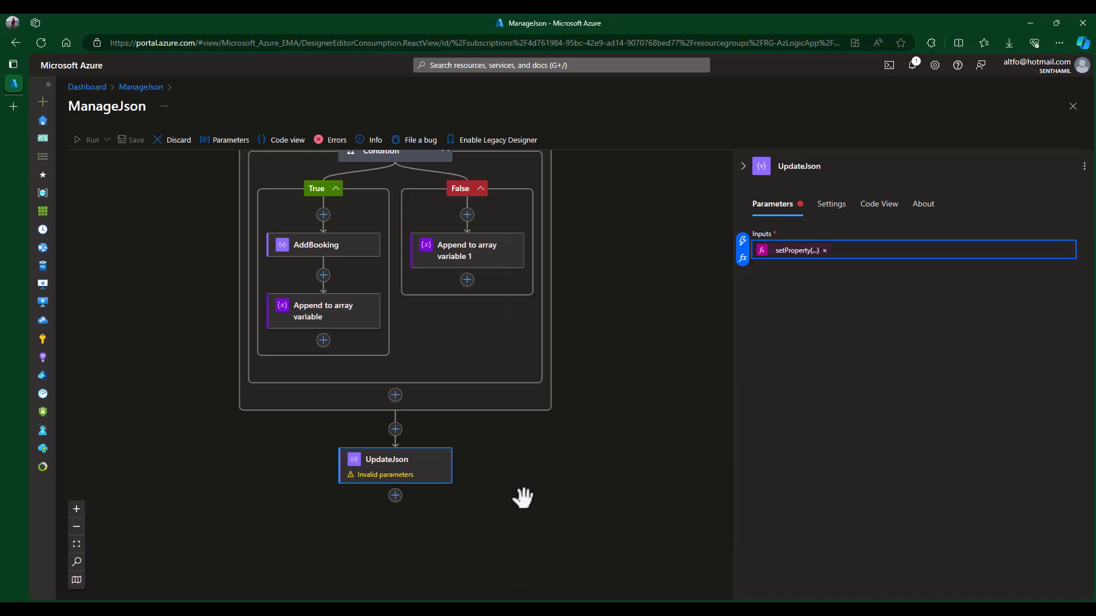
pyautogui.click(523, 497)
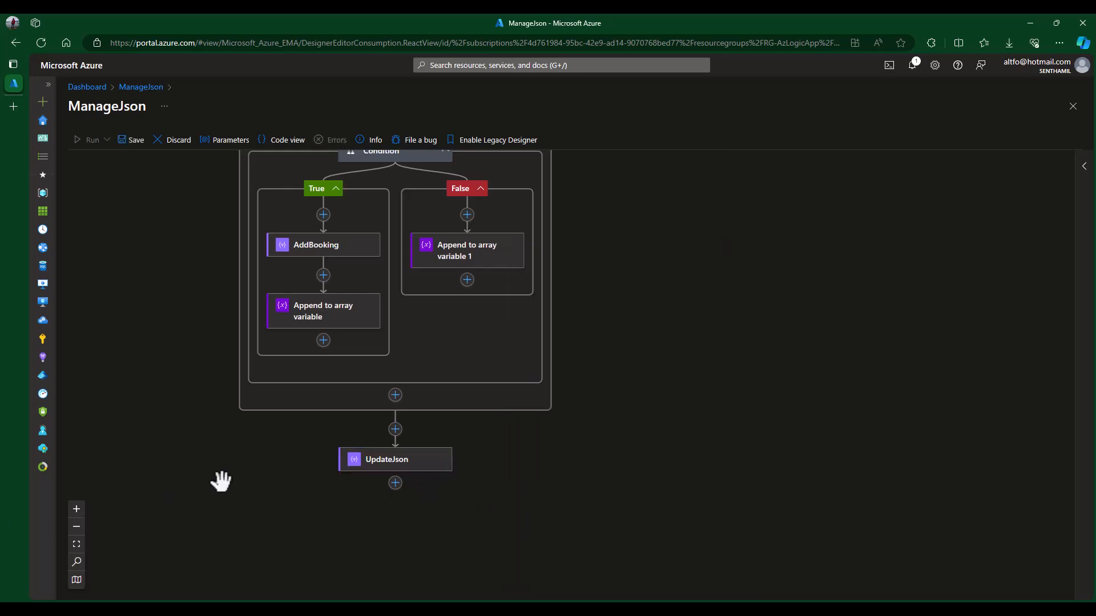
pyautogui.click(395, 483)
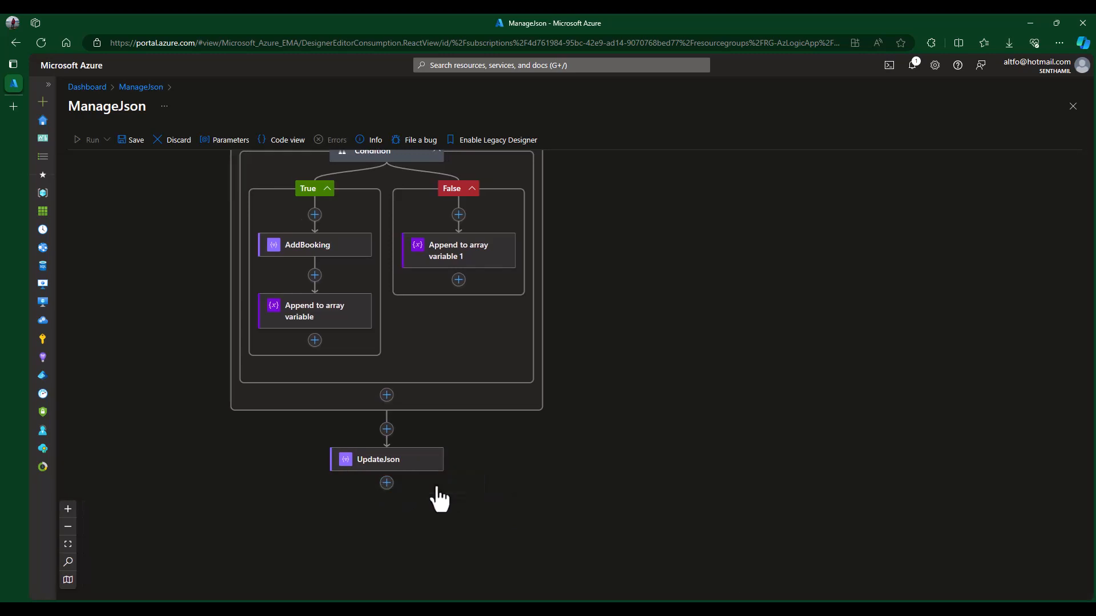
# - Add a Request > Response action after UpdateJson
pyautogui.click(435, 483)
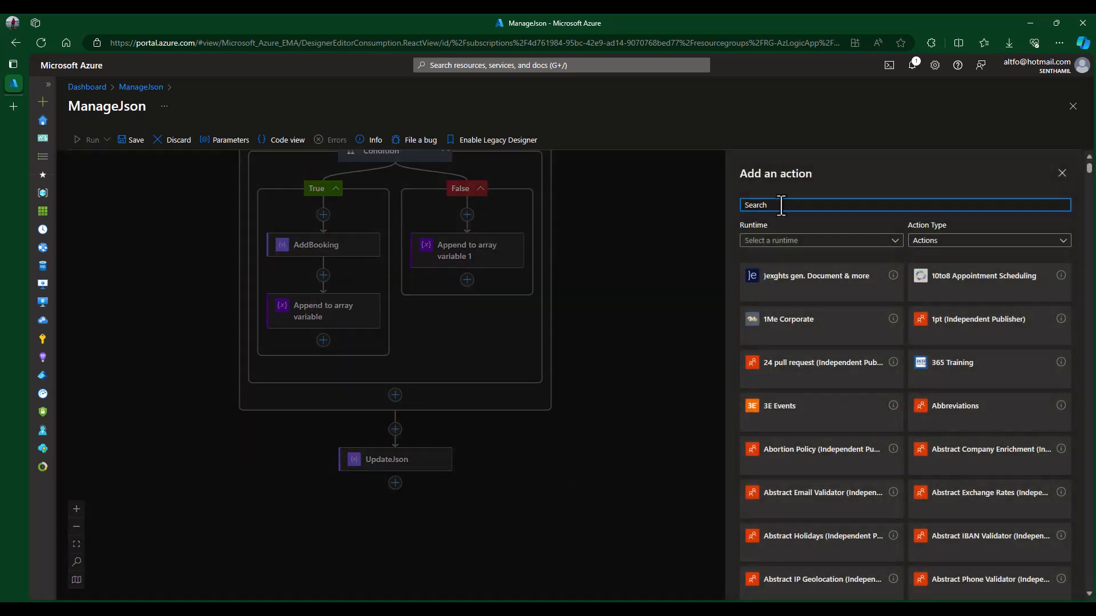
pyautogui.write('http')
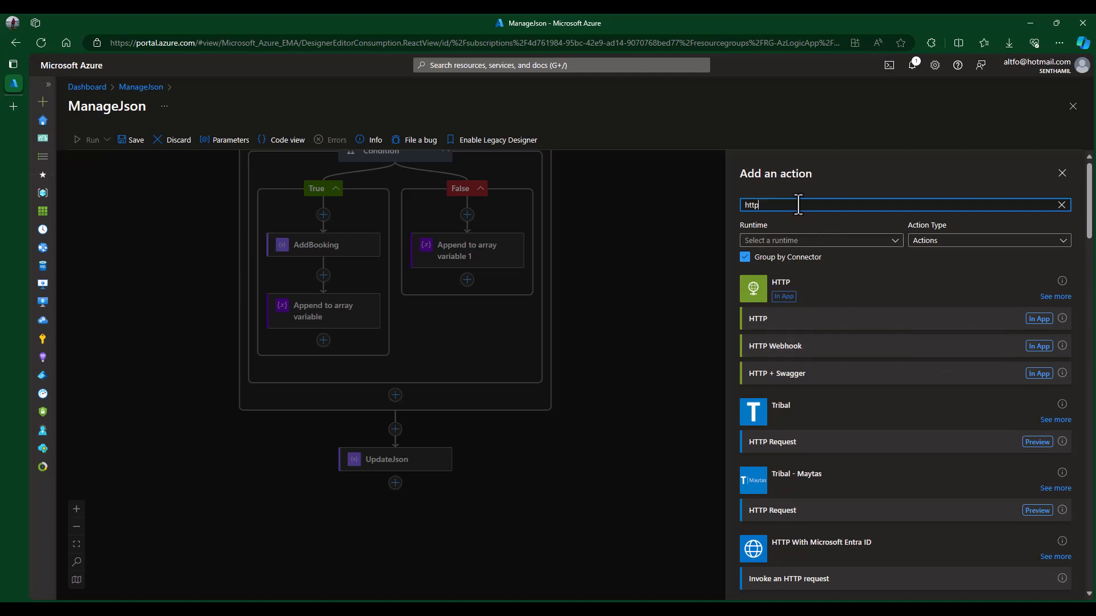
pyautogui.press('BackSpace')
pyautogui.press('BackSpace')
pyautogui.write('res')
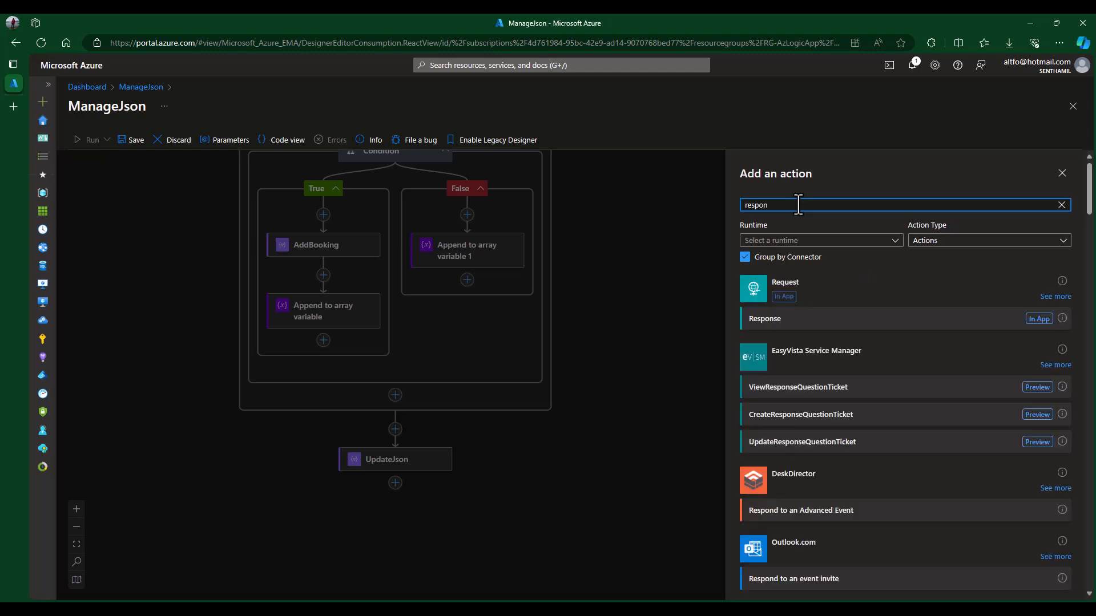
pyautogui.write('ponse')
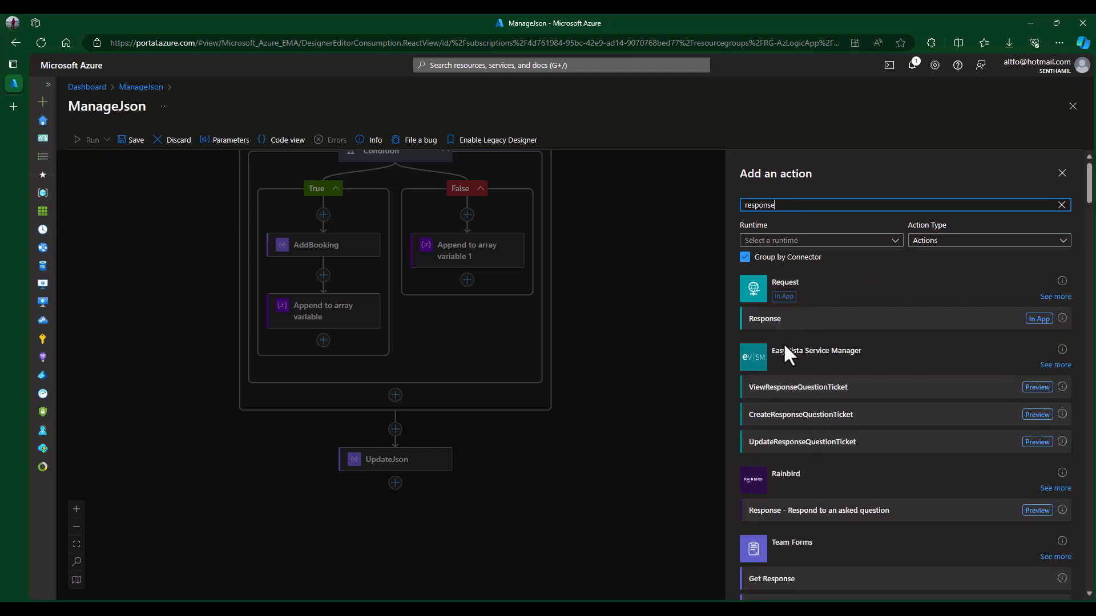
pyautogui.click(1056, 298)
pyautogui.click(859, 287)
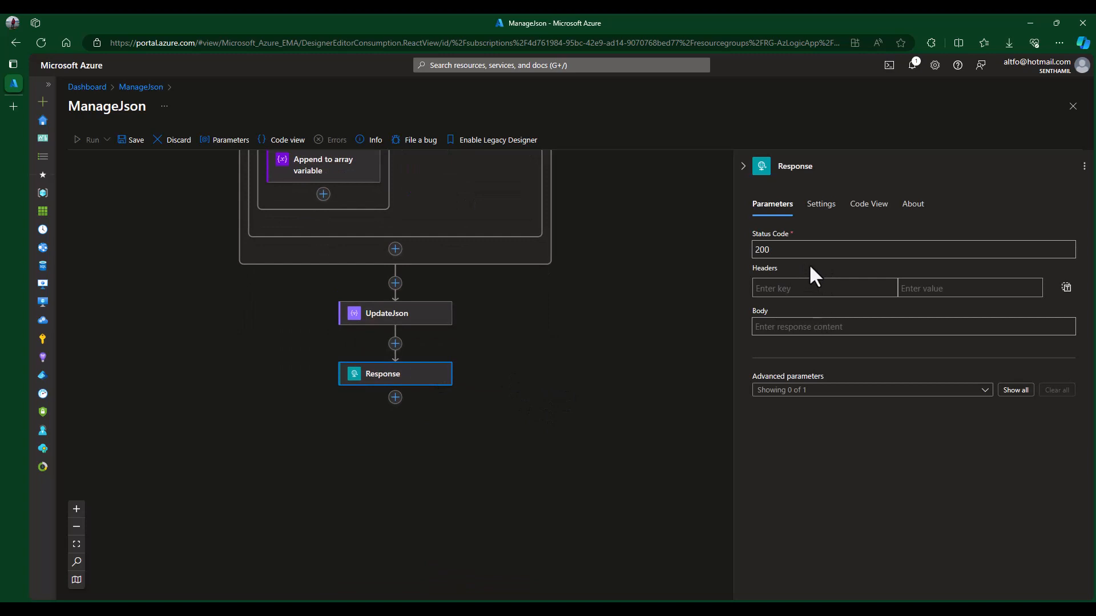
# - Set the Response Body to UpdateJson's Outputs from dynamic content, keeping status 200
pyautogui.click(796, 329)
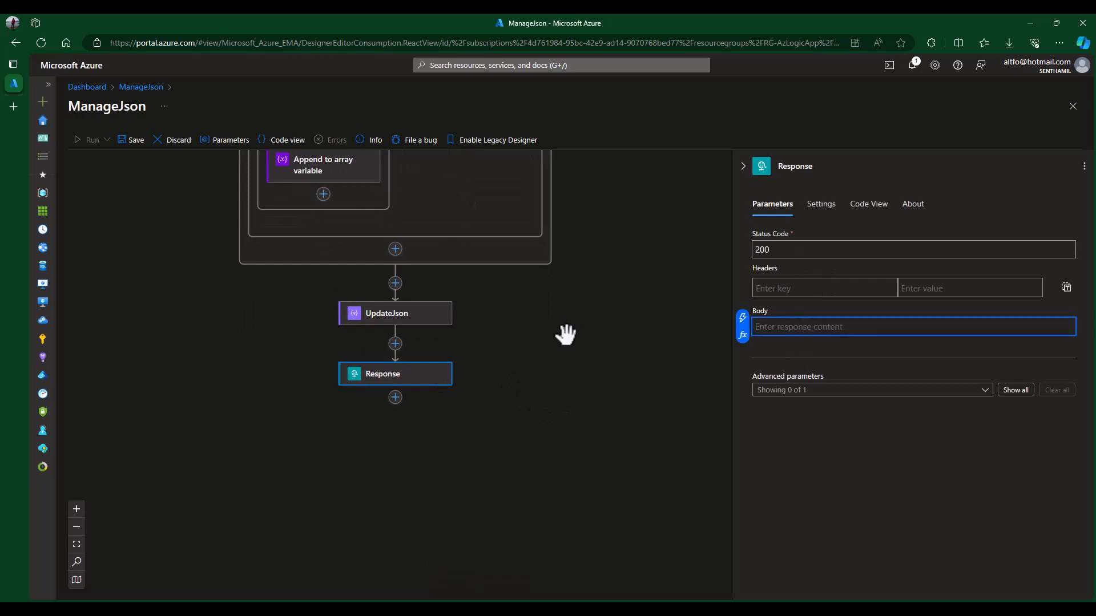
pyautogui.click(743, 319)
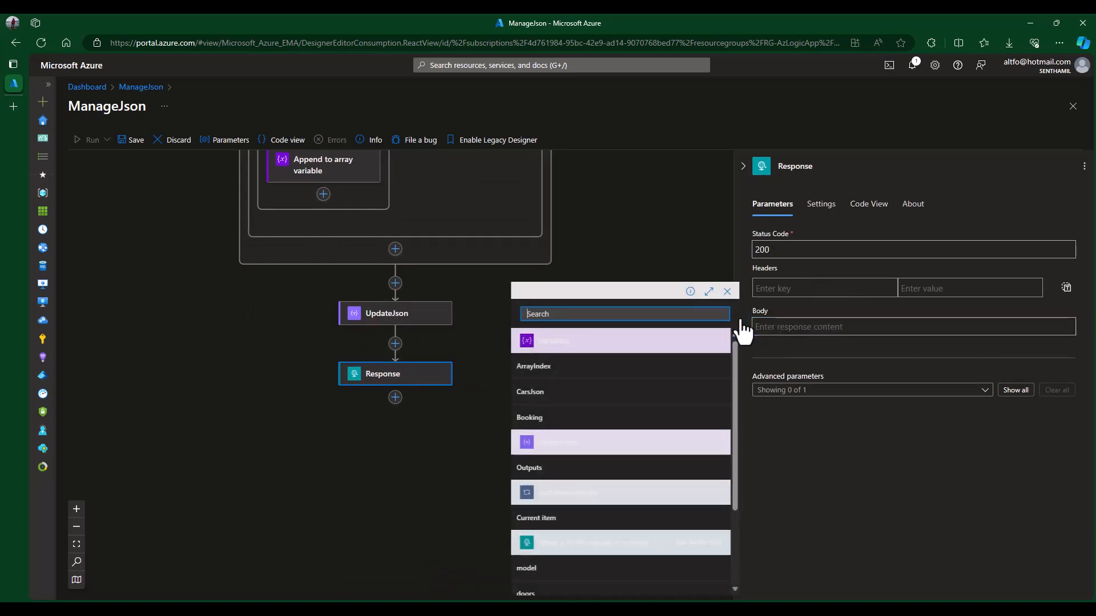
pyautogui.scroll(-1, 565, 457)
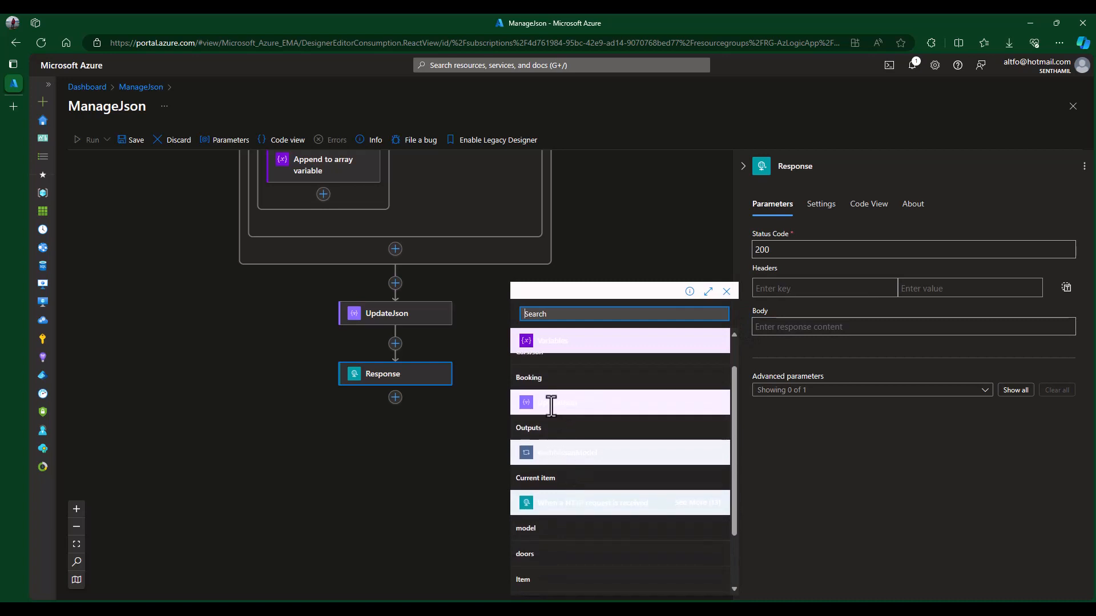
pyautogui.click(540, 429)
pyautogui.click(859, 433)
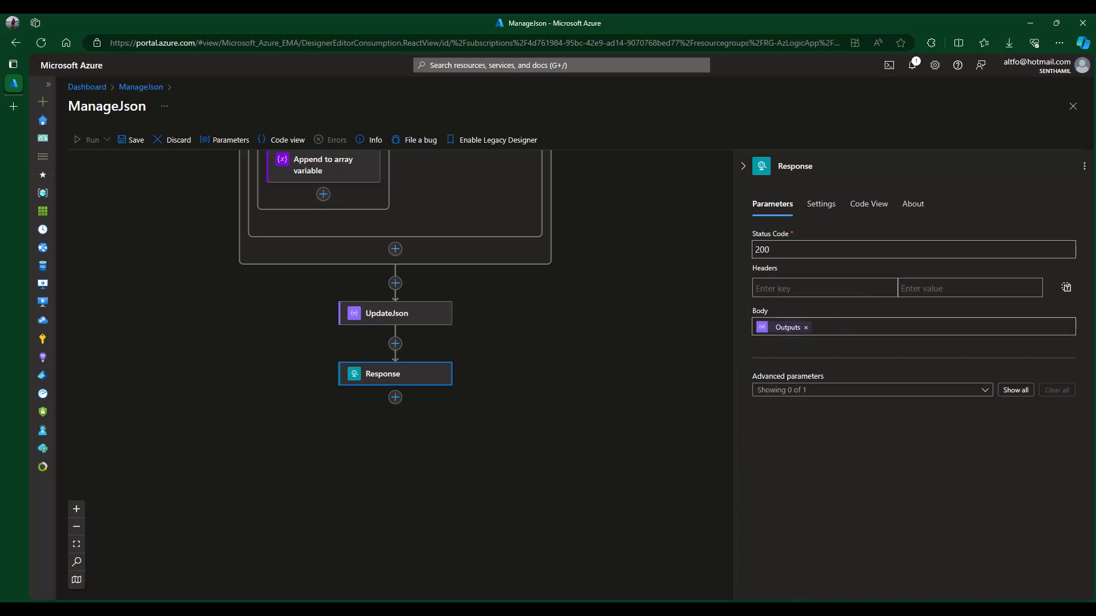
pyautogui.click(857, 327)
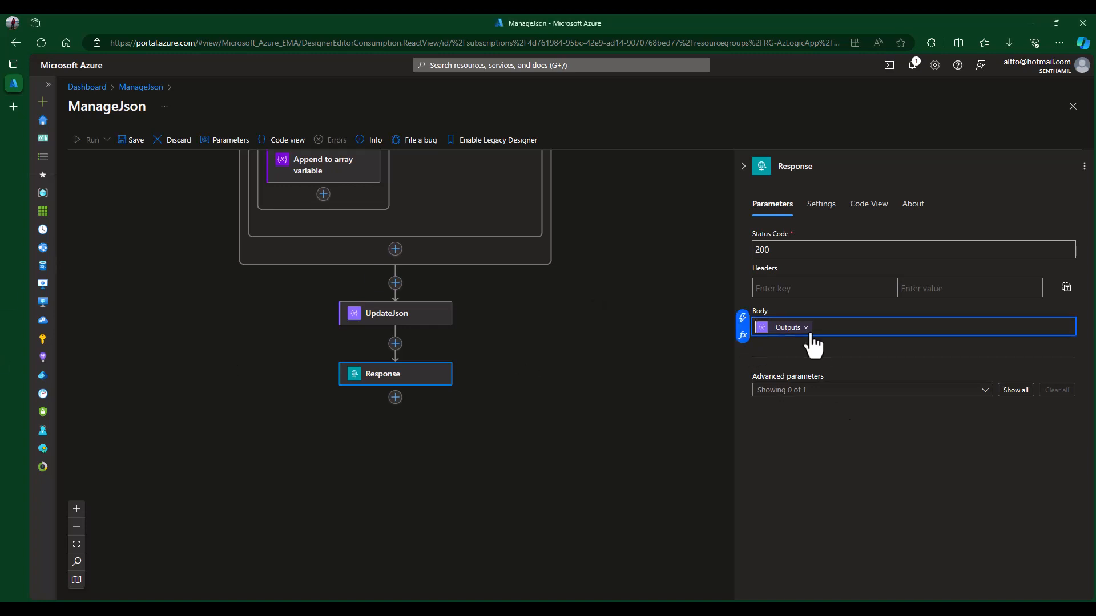
pyautogui.click(841, 449)
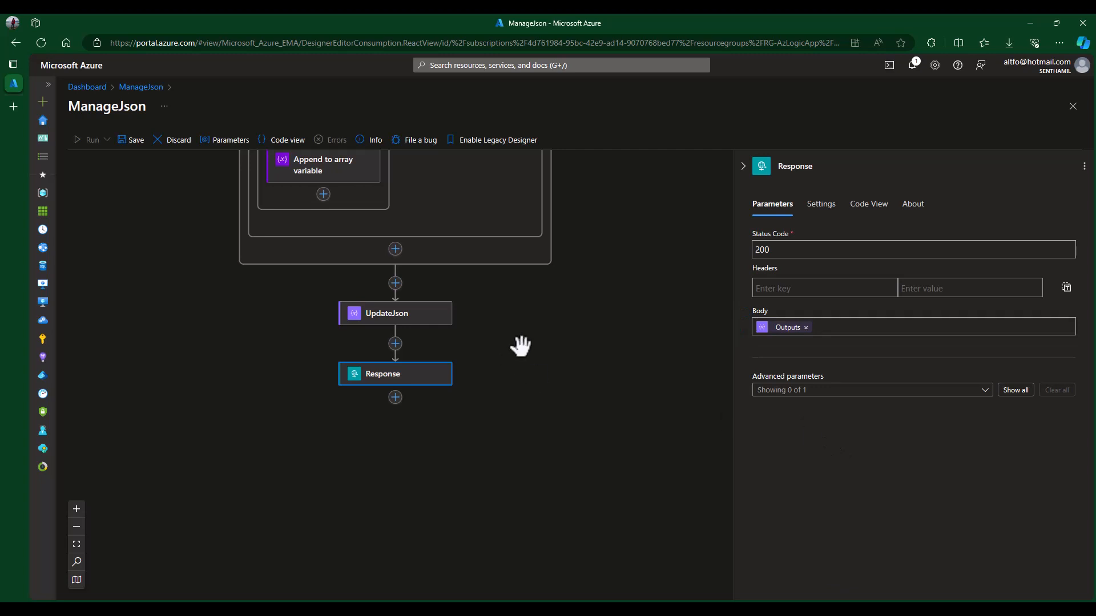
pyautogui.click(548, 328)
pyautogui.scroll(10, 608, 329)
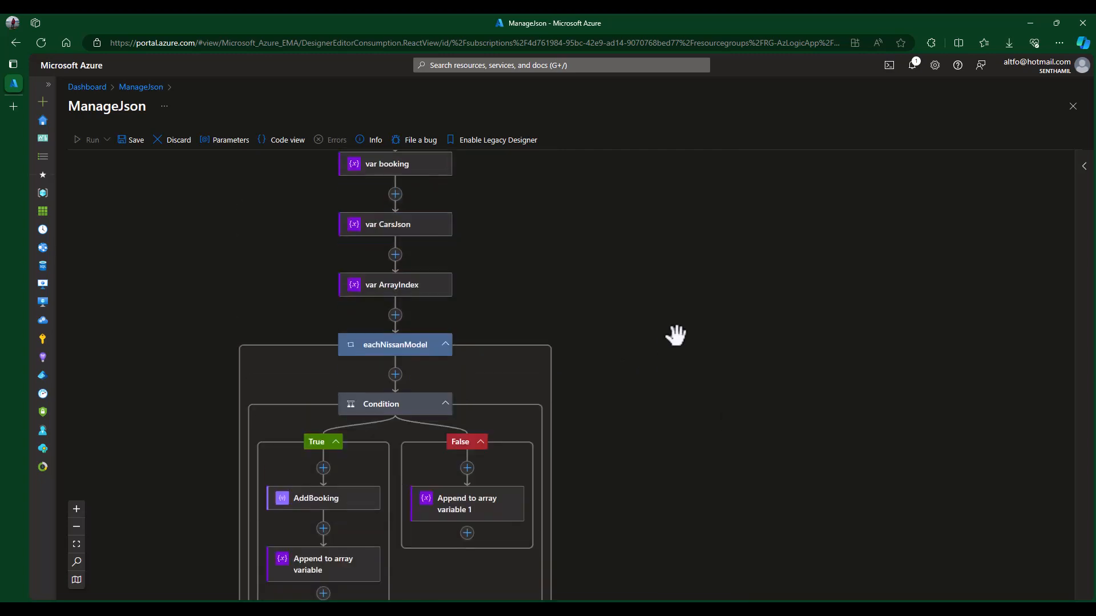
# - Save the ManageJson workflow and scroll down to the loop
pyautogui.click(127, 147)
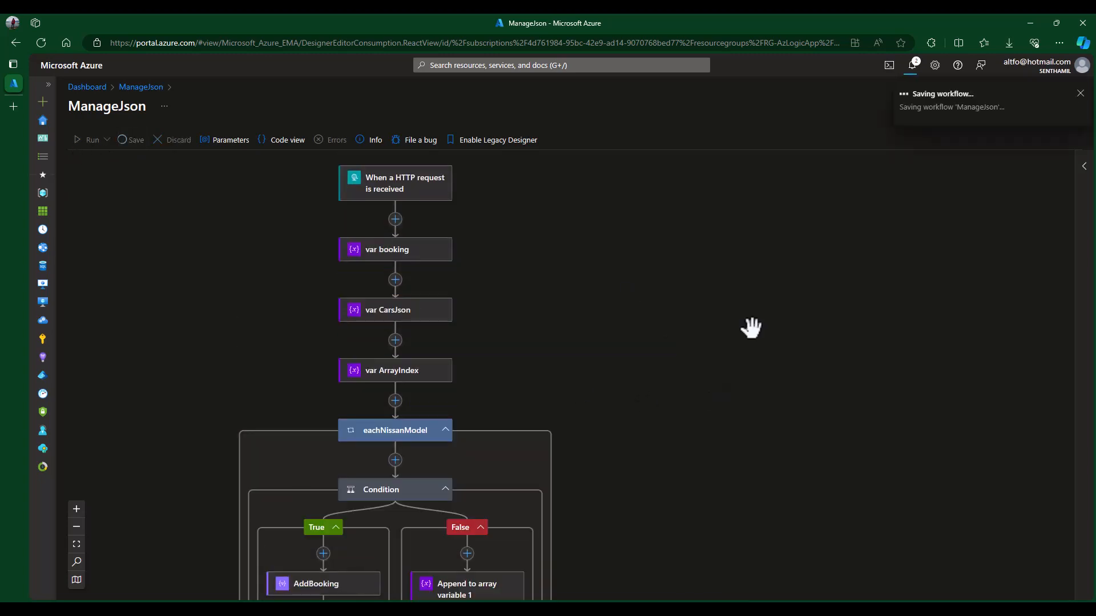
pyautogui.scroll(-2, 755, 328)
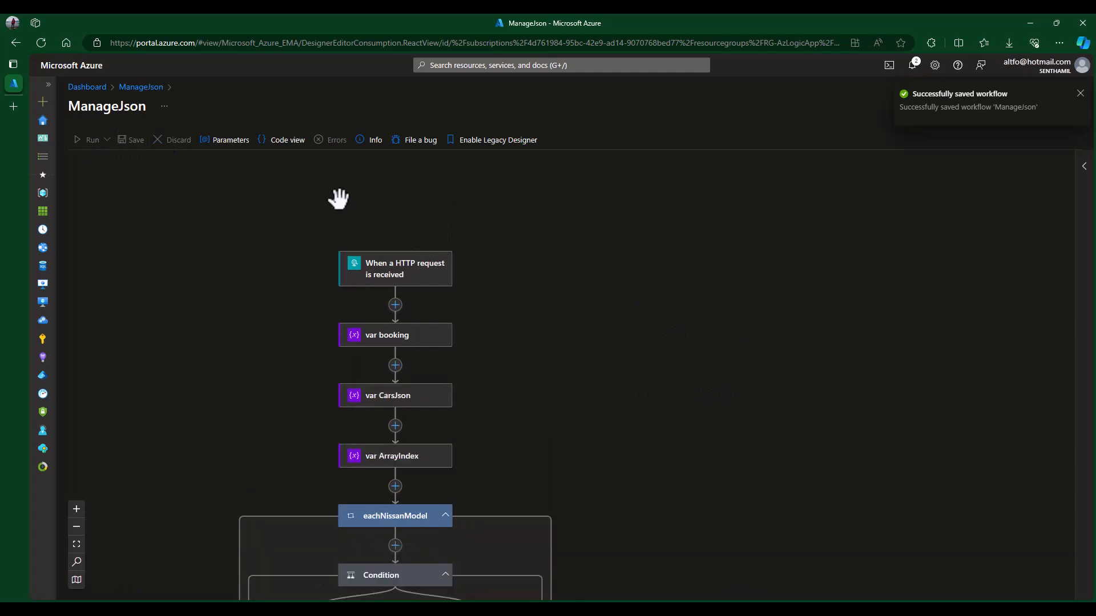
pyautogui.scroll(-3, 577, 338)
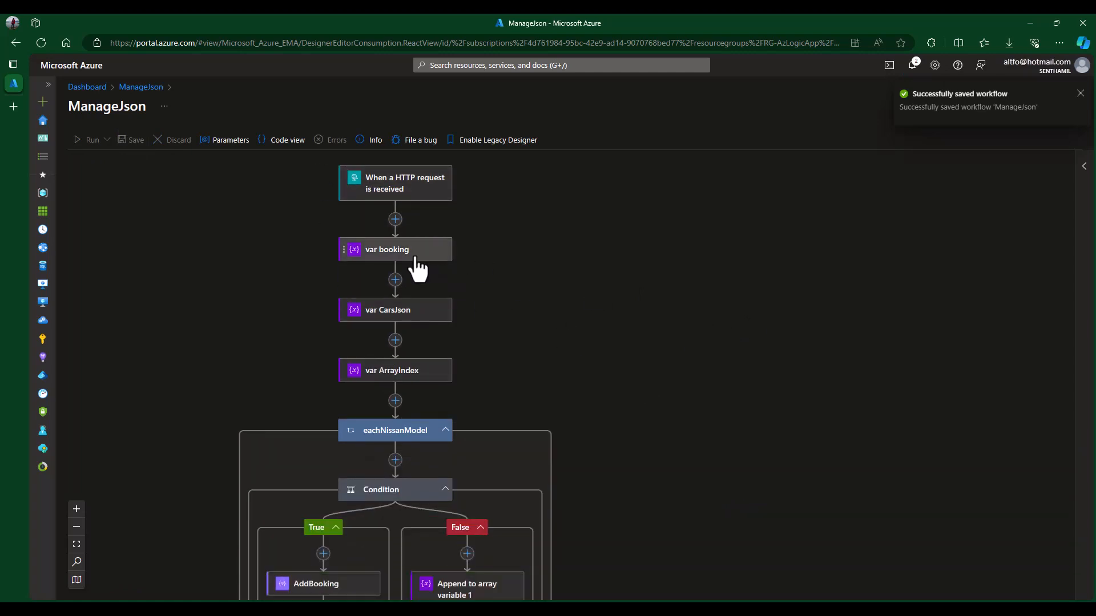
pyautogui.scroll(-5, 583, 337)
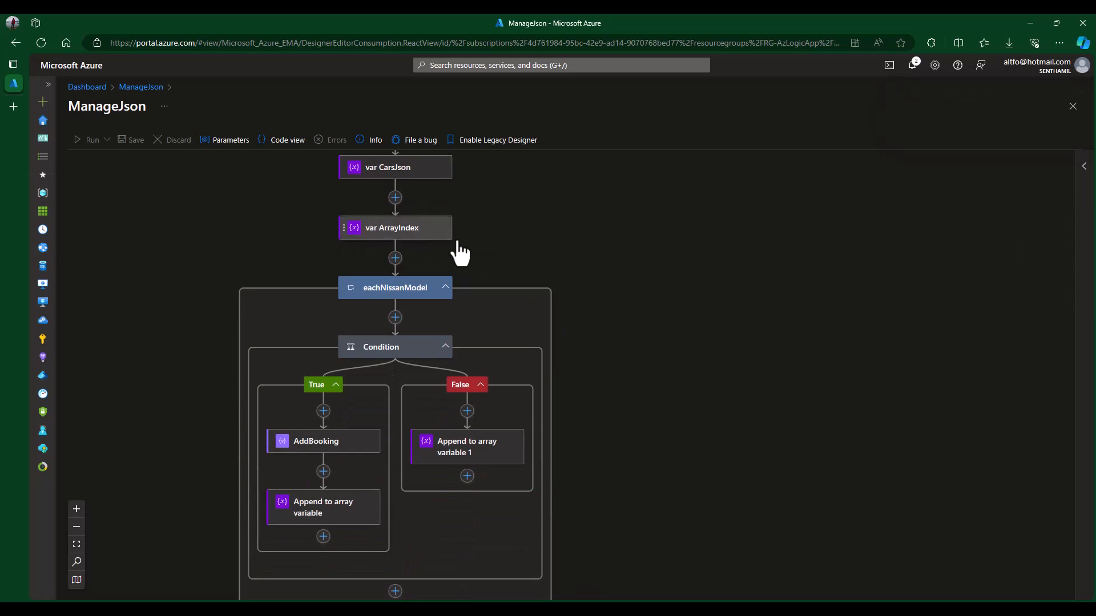
pyautogui.scroll(-2, 575, 260)
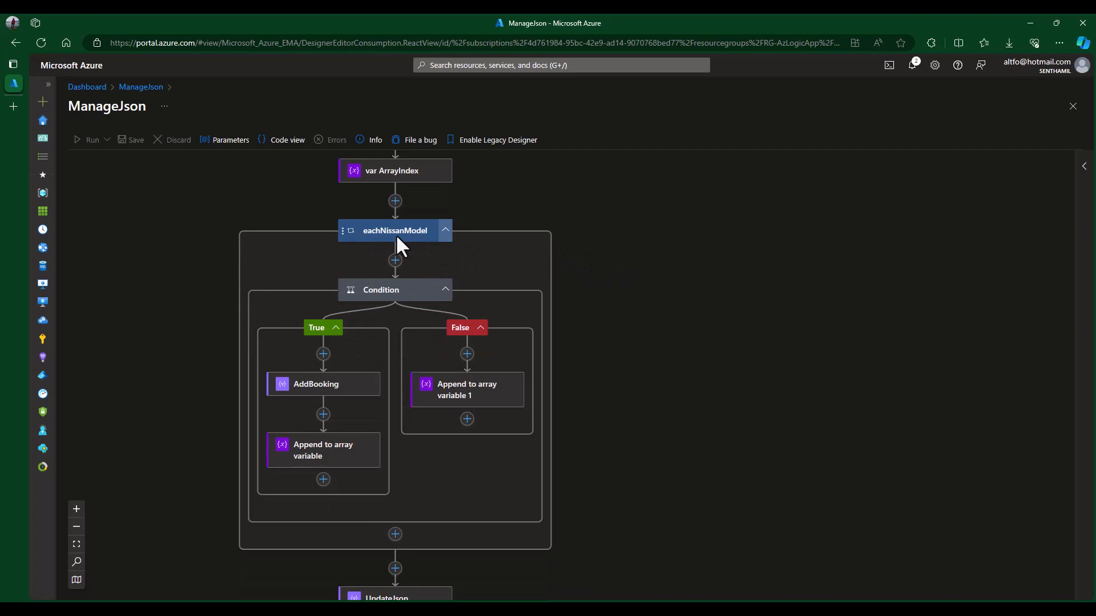
# - Review the Condition's check that model is equal to Sentra
pyautogui.click(406, 289)
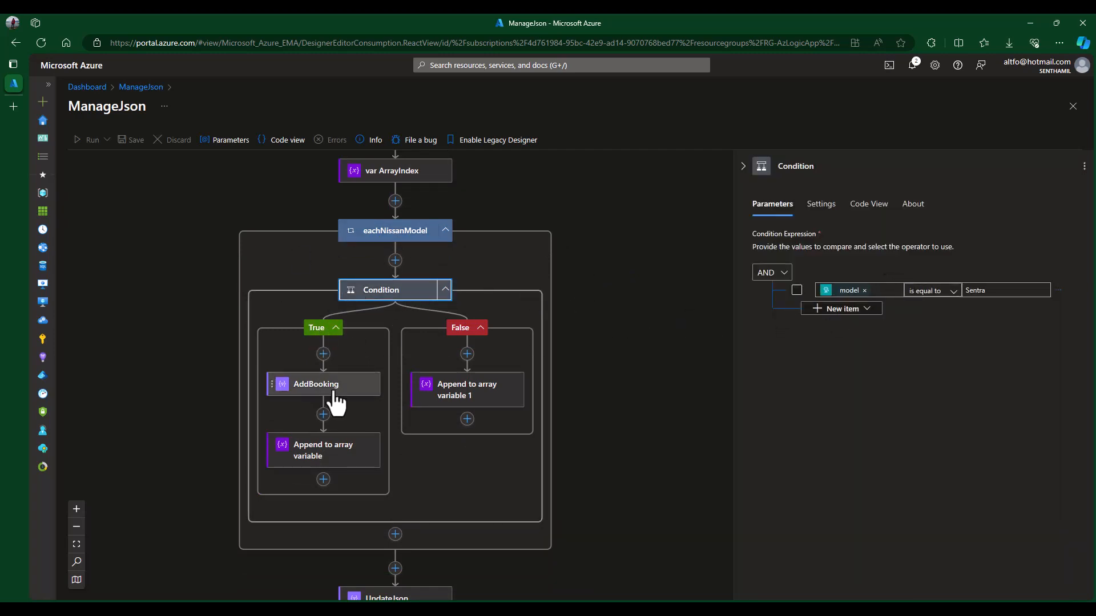
pyautogui.scroll(-2, 665, 474)
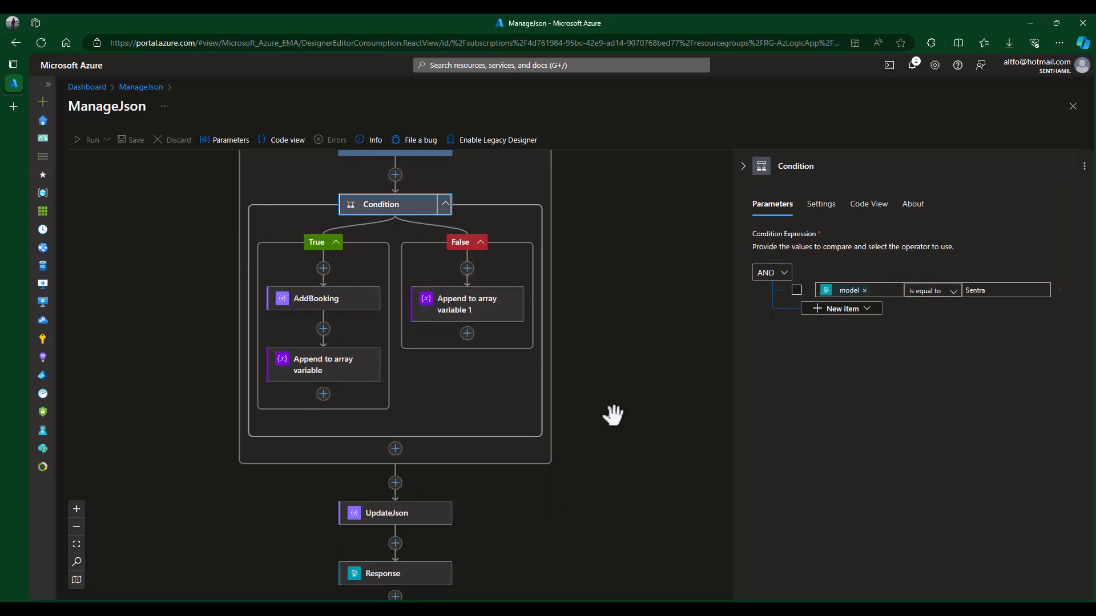
pyautogui.scroll(-2, 611, 416)
pyautogui.click(685, 376)
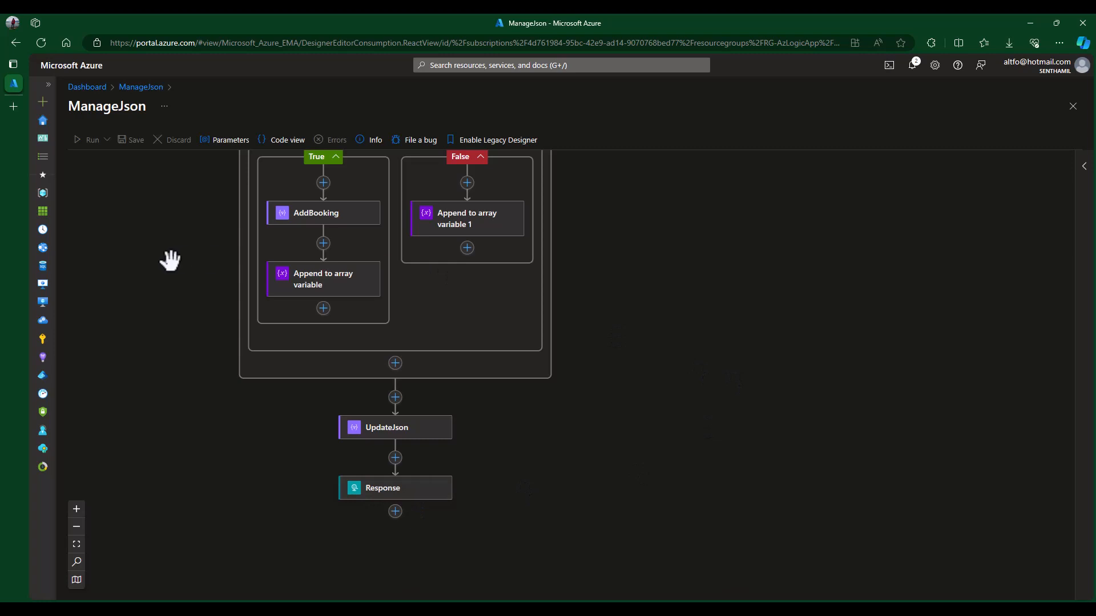
pyautogui.scroll(8, 706, 323)
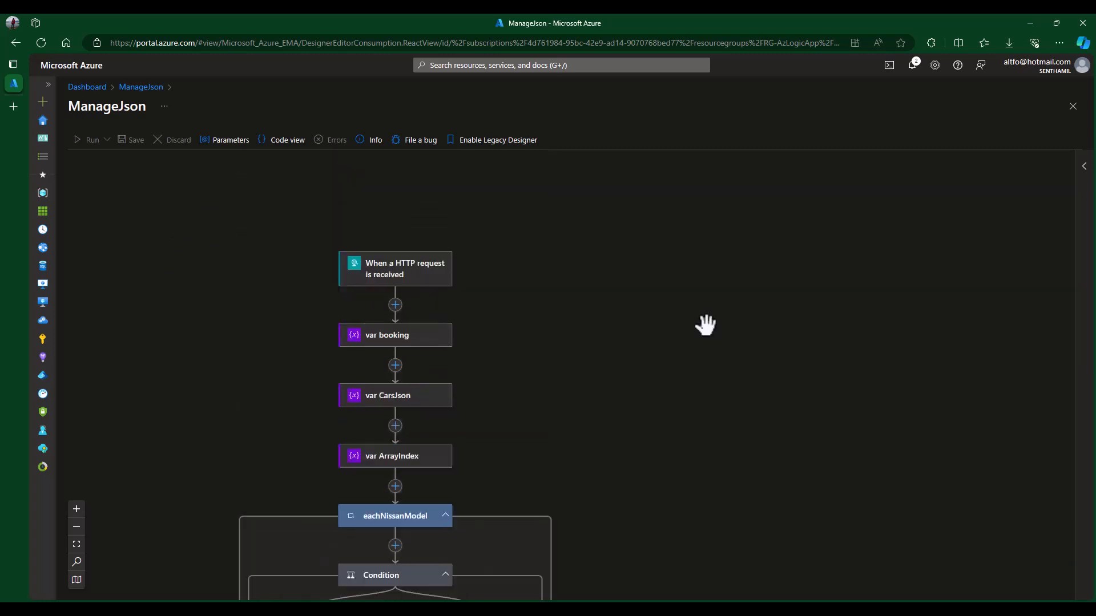
pyautogui.scroll(5, 660, 316)
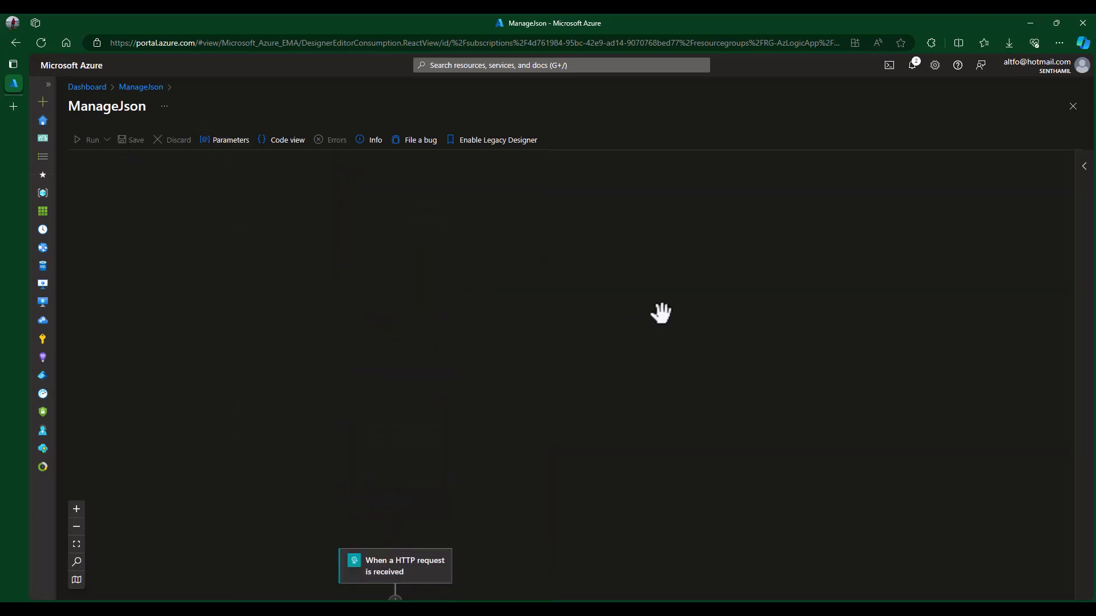
pyautogui.scroll(-5, 660, 313)
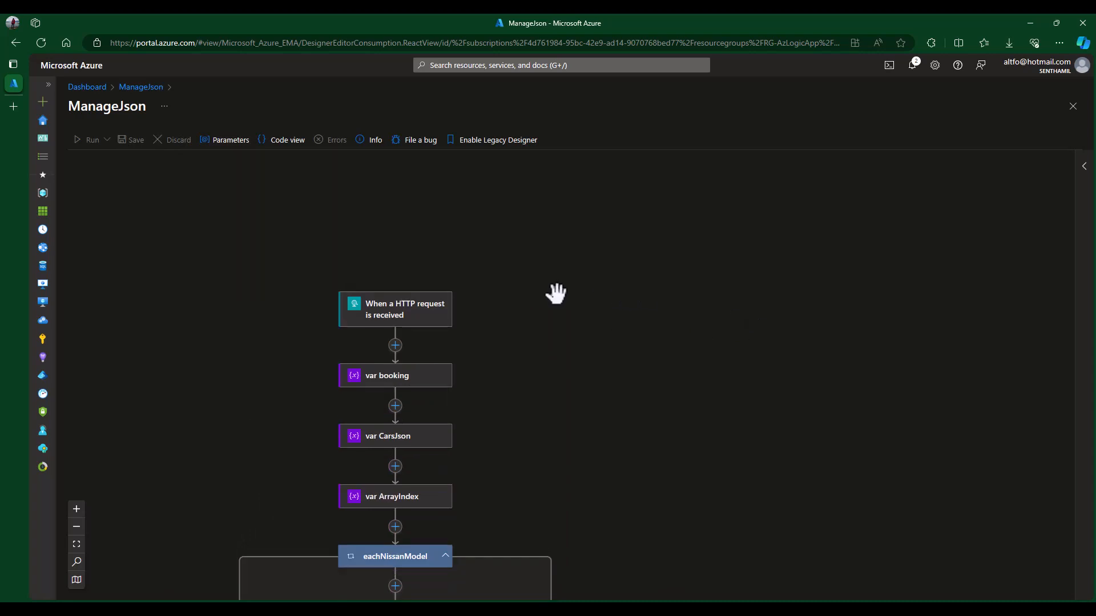
# - Copy the HTTP request trigger's POST URL and switch to Postman
pyautogui.click(406, 313)
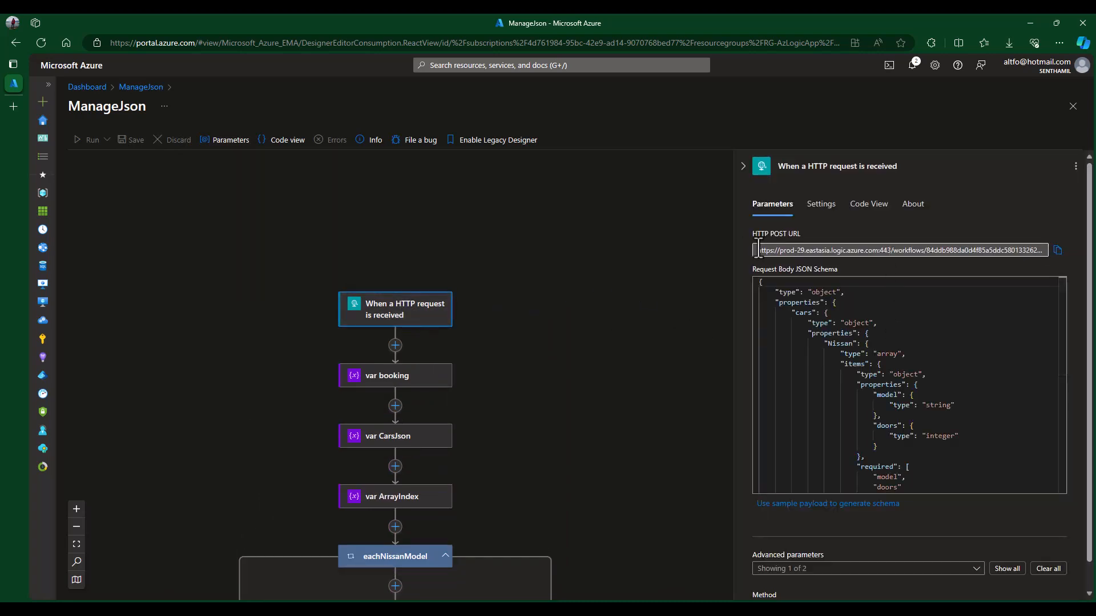
pyautogui.click(1058, 251)
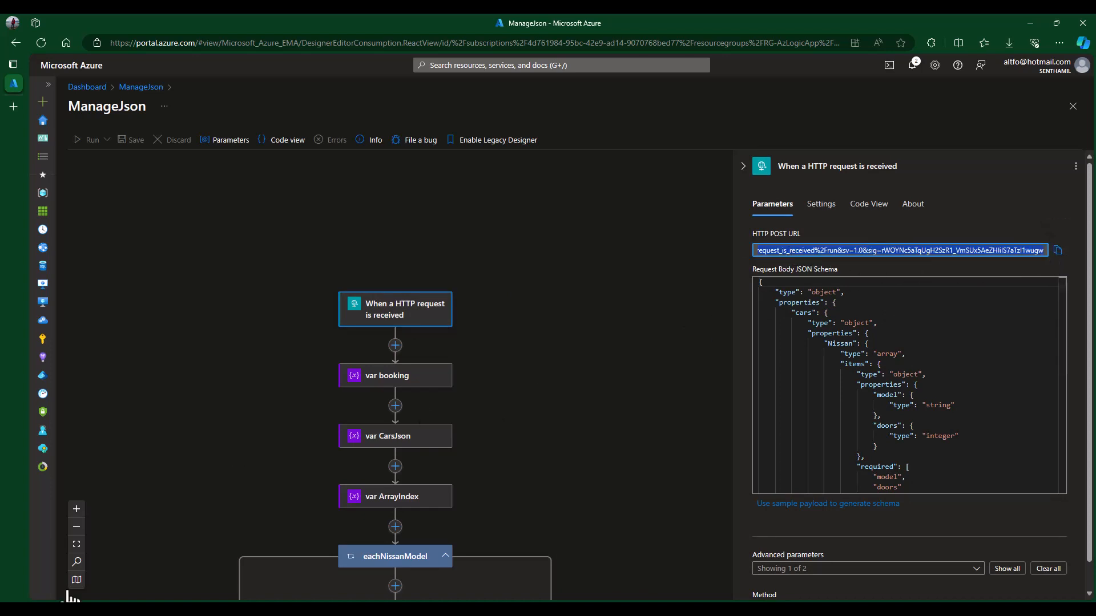
pyautogui.click(572, 613)
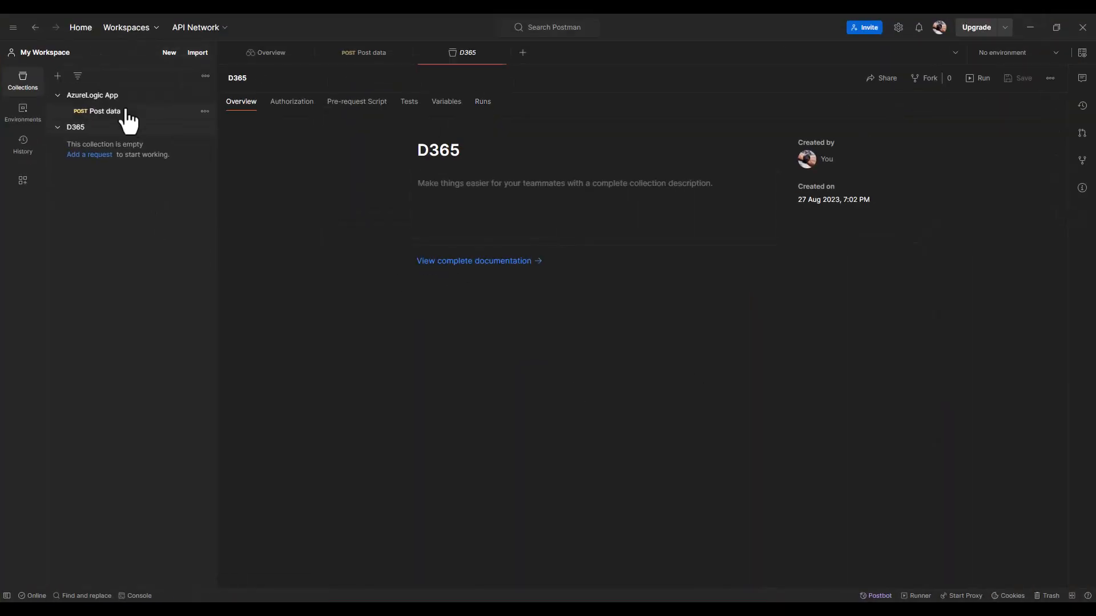
# - Add a new POST request in AzureLogic App using the pasted ManageJson trigger URL
pyautogui.click(132, 100)
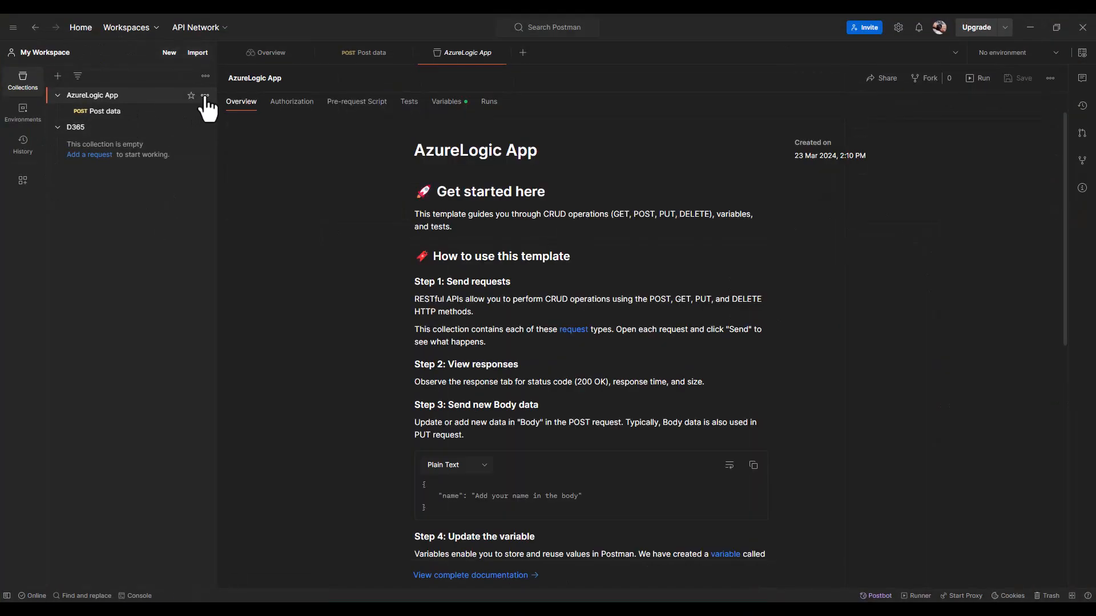
pyautogui.click(205, 96)
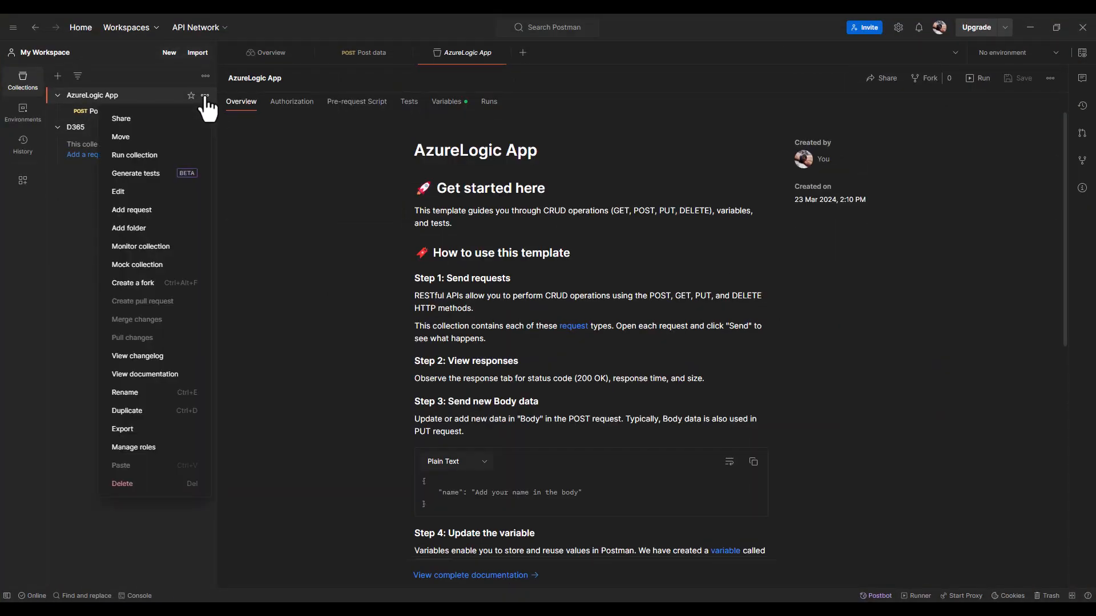
pyautogui.click(143, 210)
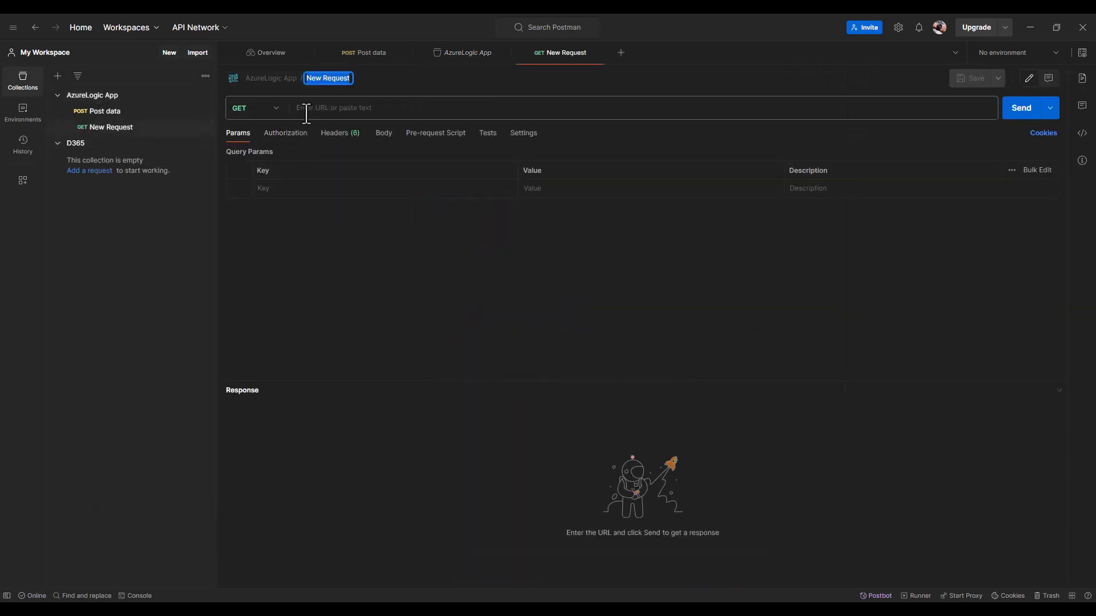
pyautogui.click(274, 109)
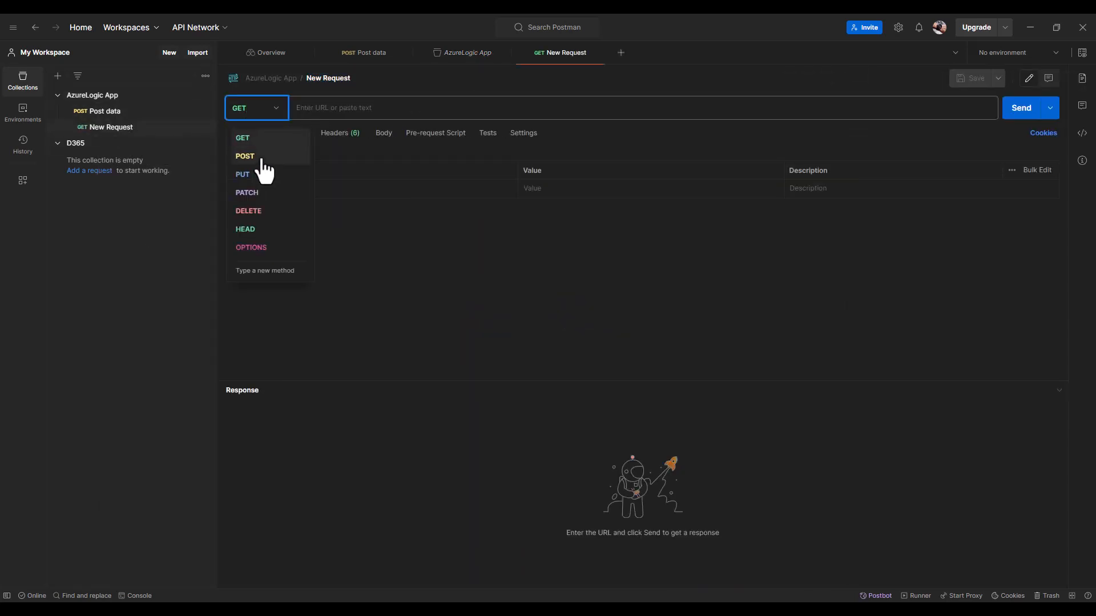
pyautogui.click(261, 160)
pyautogui.click(321, 116)
pyautogui.hotkey('ctrl', 'v')
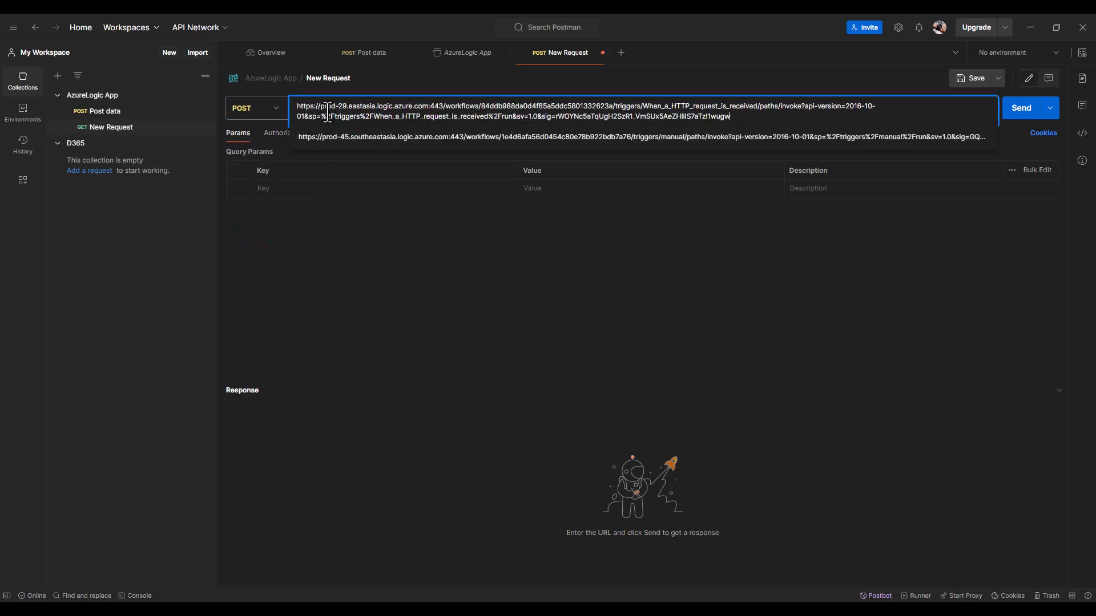
pyautogui.click(454, 344)
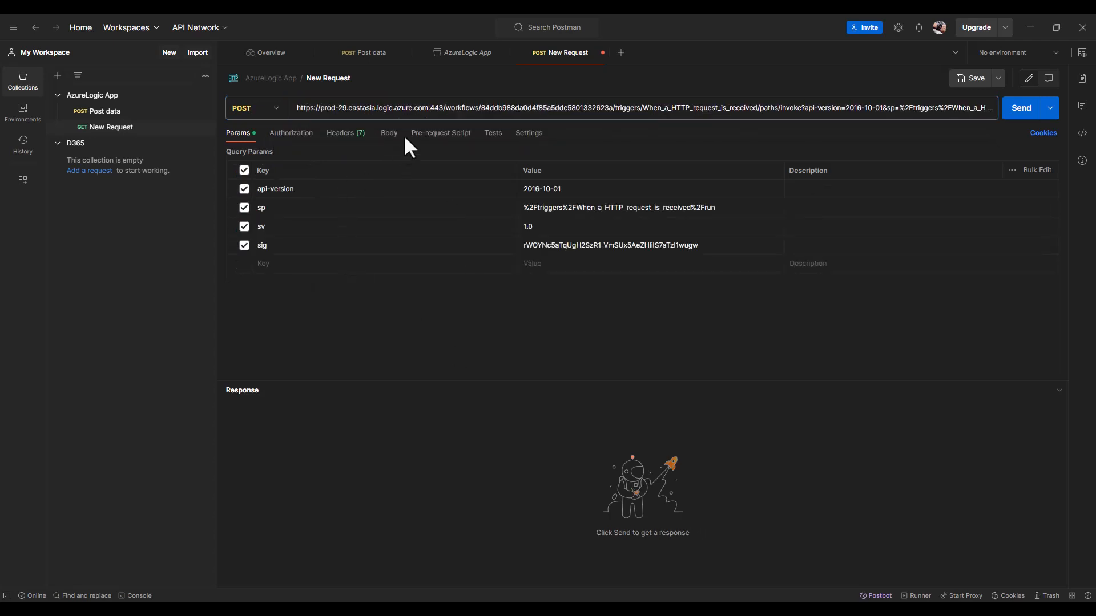
# - Set the request body to raw JSON and select all of Cars.json's content
pyautogui.click(387, 137)
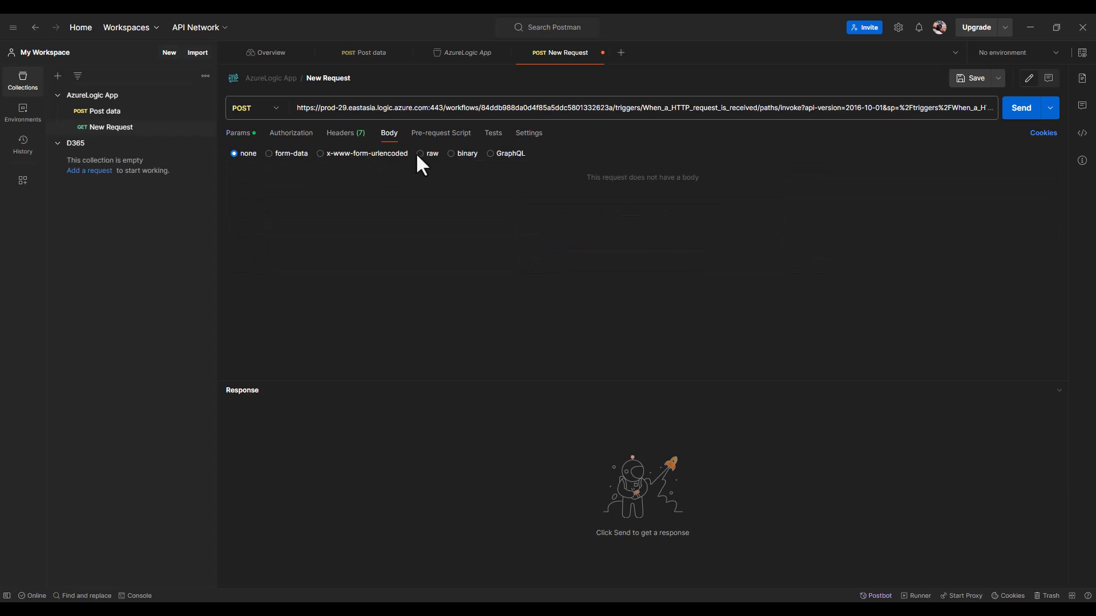
pyautogui.click(421, 154)
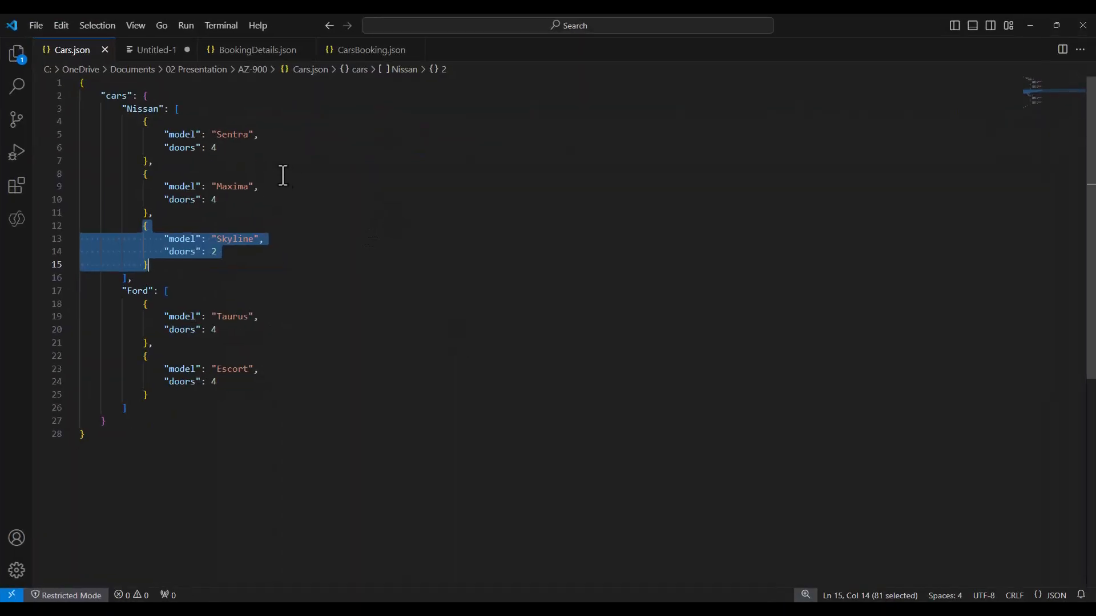
pyautogui.click(281, 162)
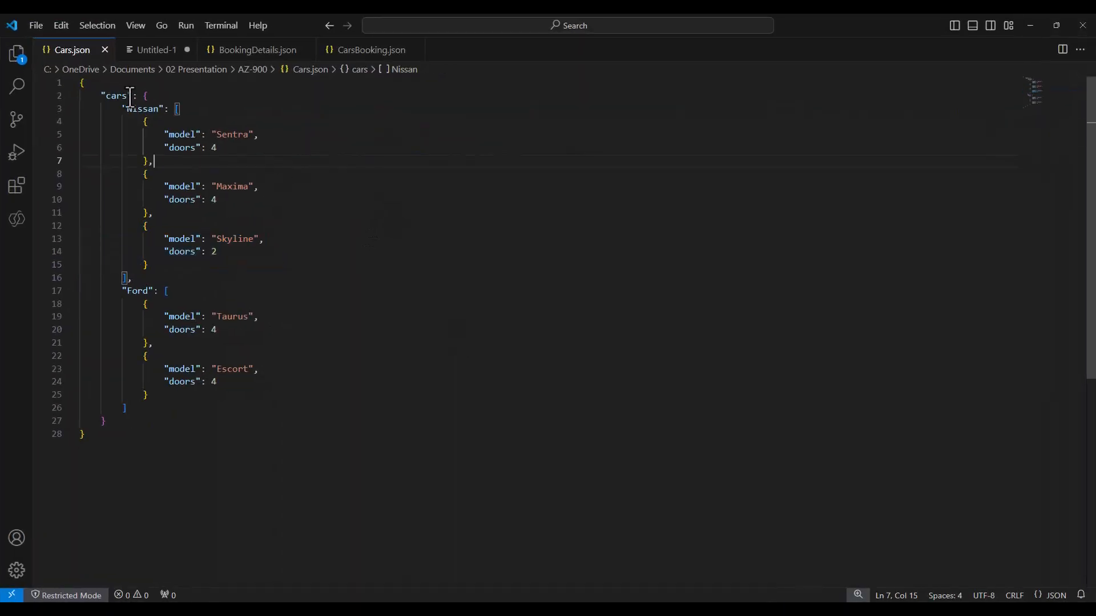
pyautogui.click(318, 279)
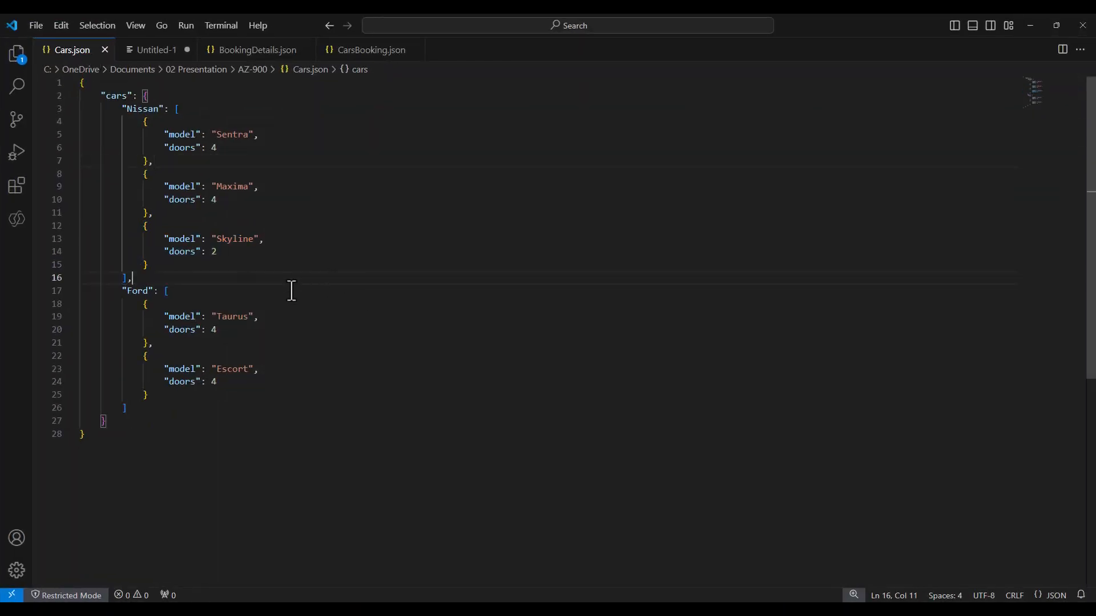
pyautogui.hotkey('ctrl', 'a')
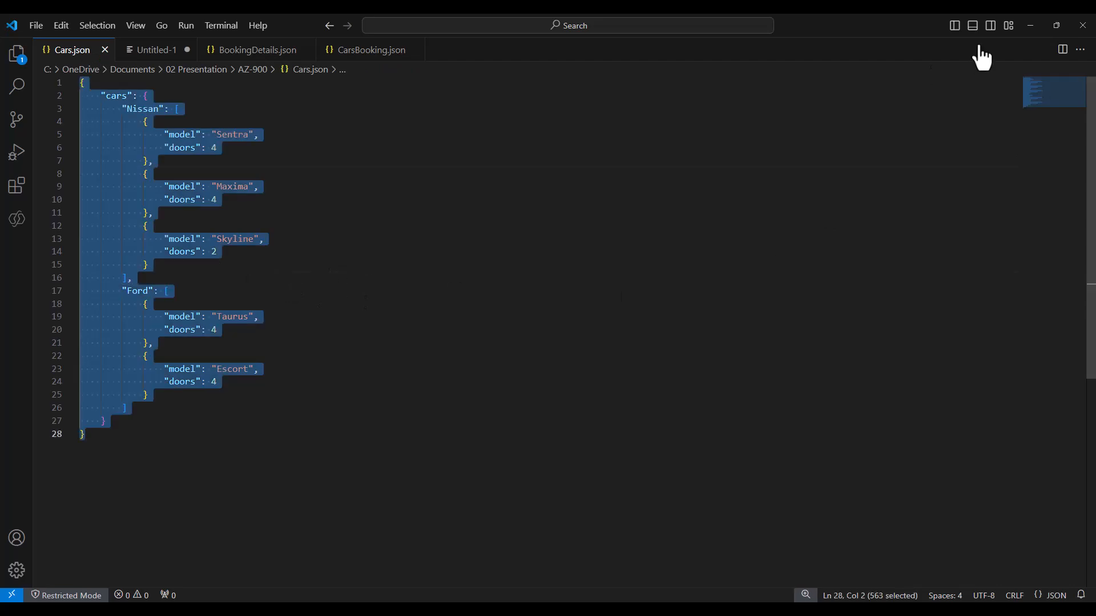
pyautogui.click(1031, 26)
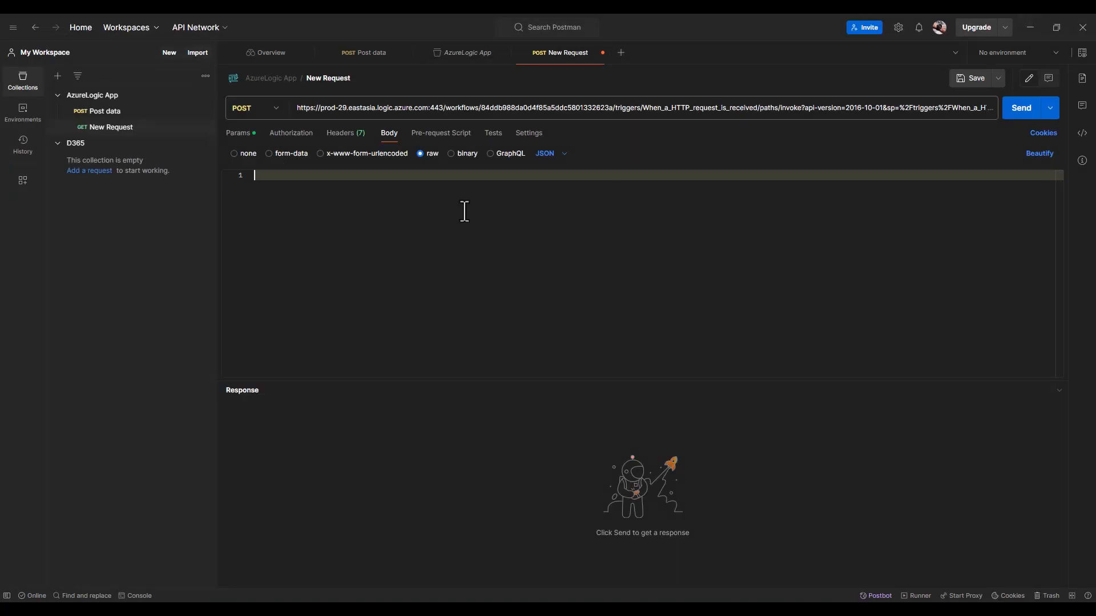
# - Paste the cars JSON into the raw body and check its Nissan and Sentra entries
pyautogui.hotkey('ctrl', 'v')
pyautogui.click(468, 227)
pyautogui.click(485, 199)
pyautogui.scroll(2, 522, 220)
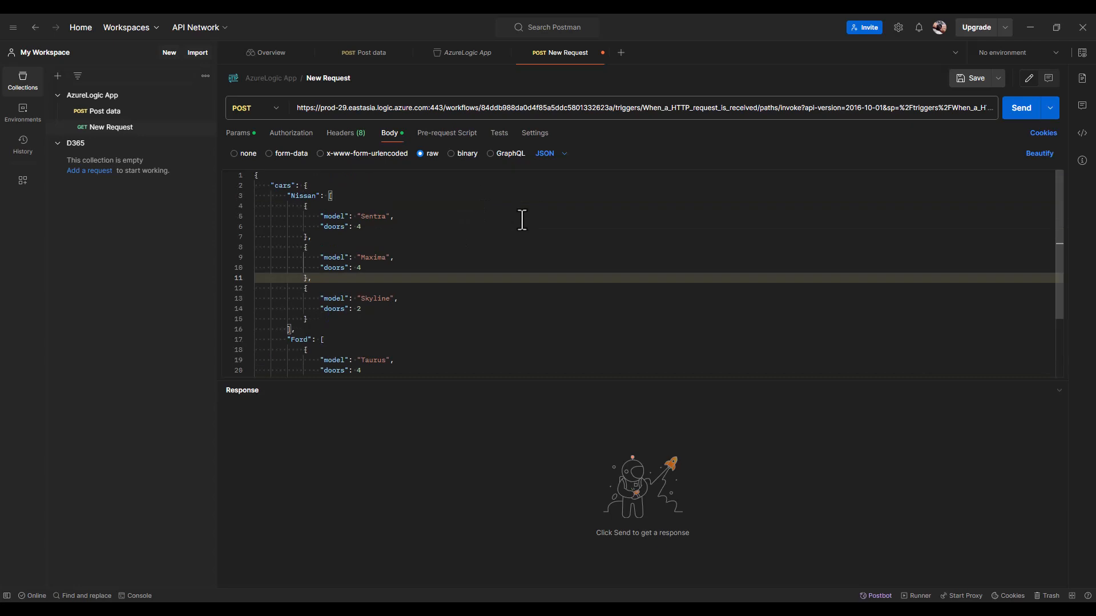
pyautogui.click(457, 216)
pyautogui.click(433, 196)
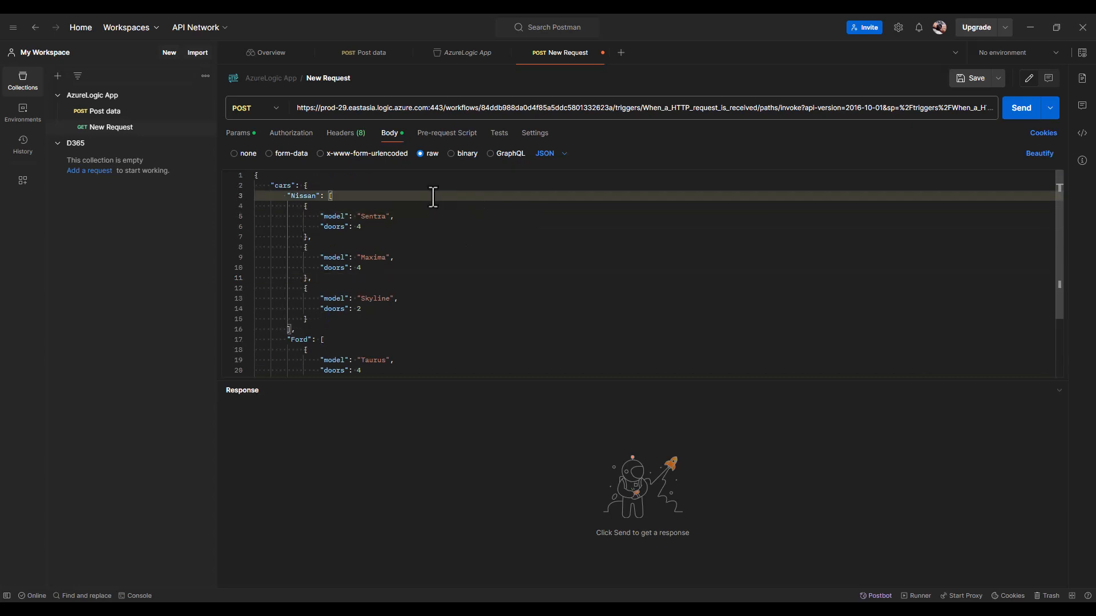
# - Send the request and inspect the 200 OK response showing Sentra's new Booking
pyautogui.click(1022, 114)
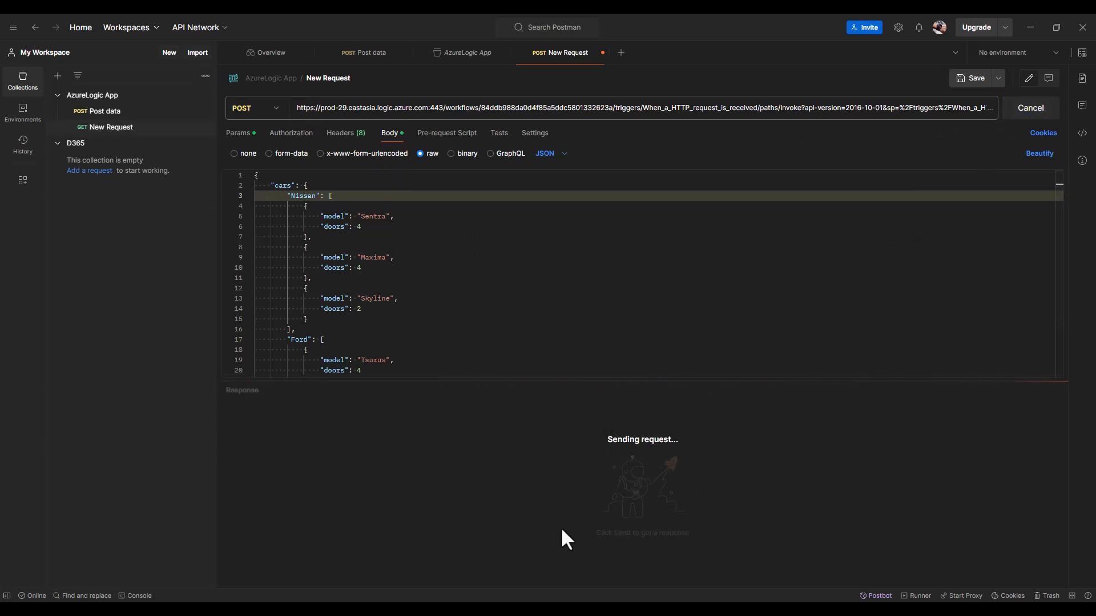
pyautogui.scroll(-4, 441, 475)
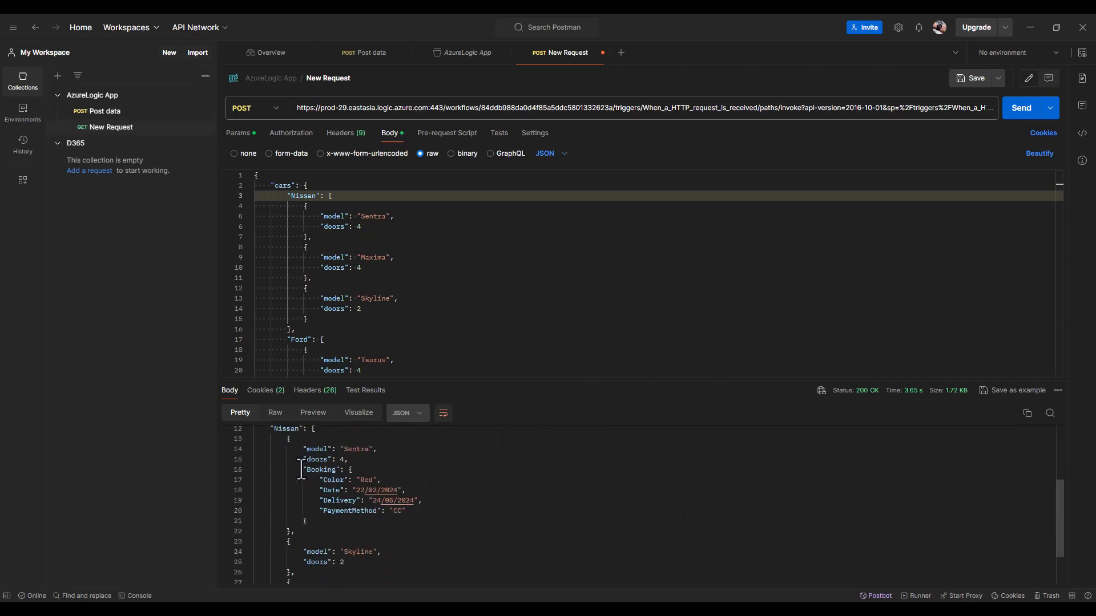
pyautogui.moveTo(302, 469); pyautogui.dragTo(410, 521)
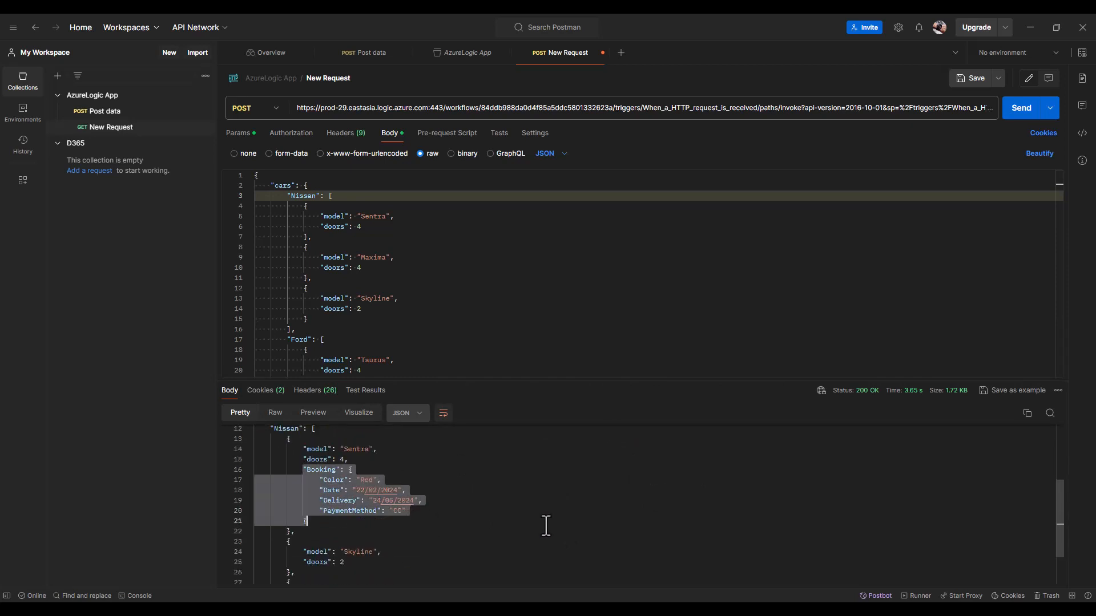
pyautogui.scroll(-2, 518, 492)
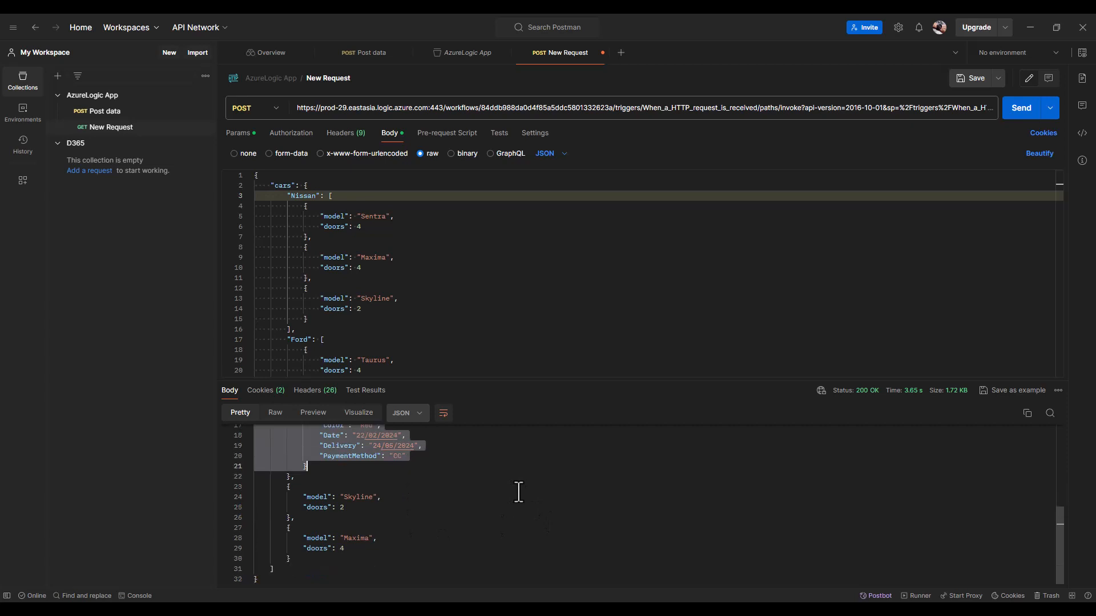
pyautogui.scroll(5, 519, 492)
pyautogui.scroll(-4, 435, 515)
pyautogui.click(349, 472)
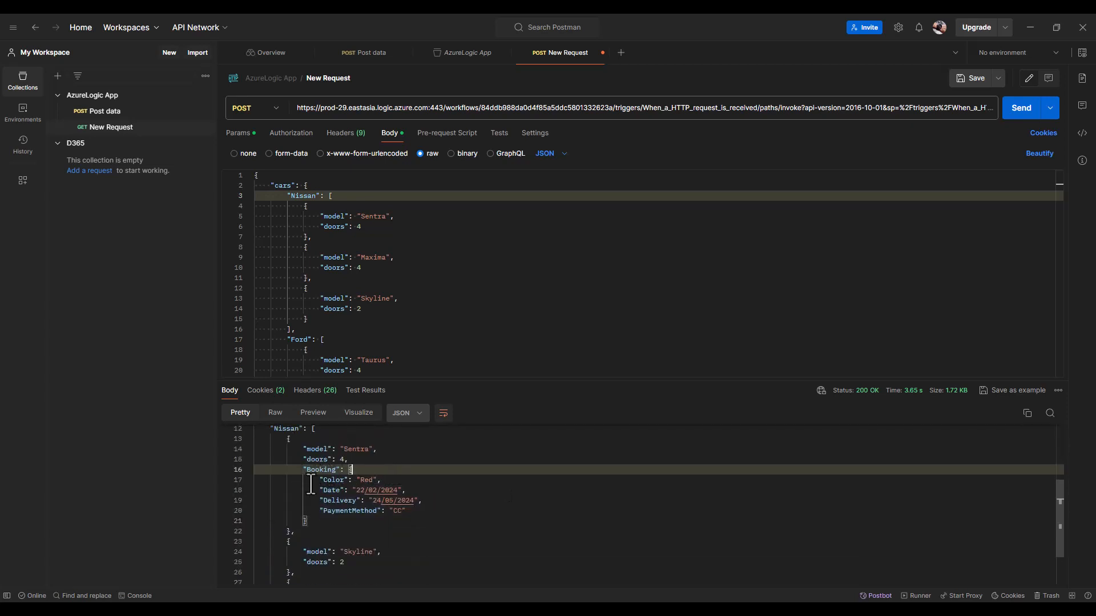
pyautogui.moveTo(523, 382); pyautogui.dragTo(528, 263)
pyautogui.scroll(-2, 470, 502)
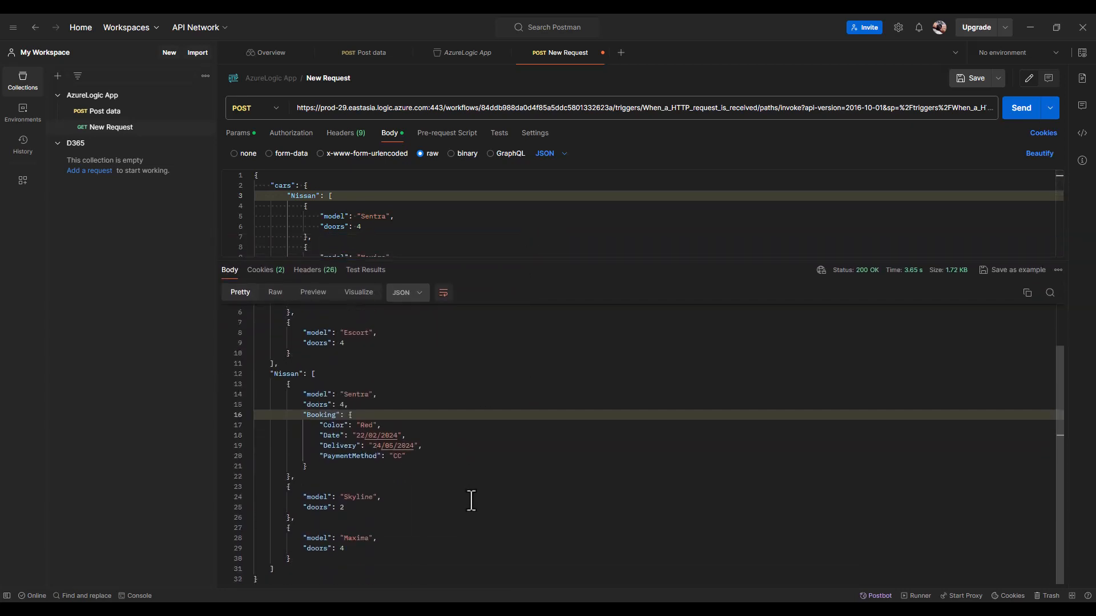
pyautogui.scroll(2, 471, 501)
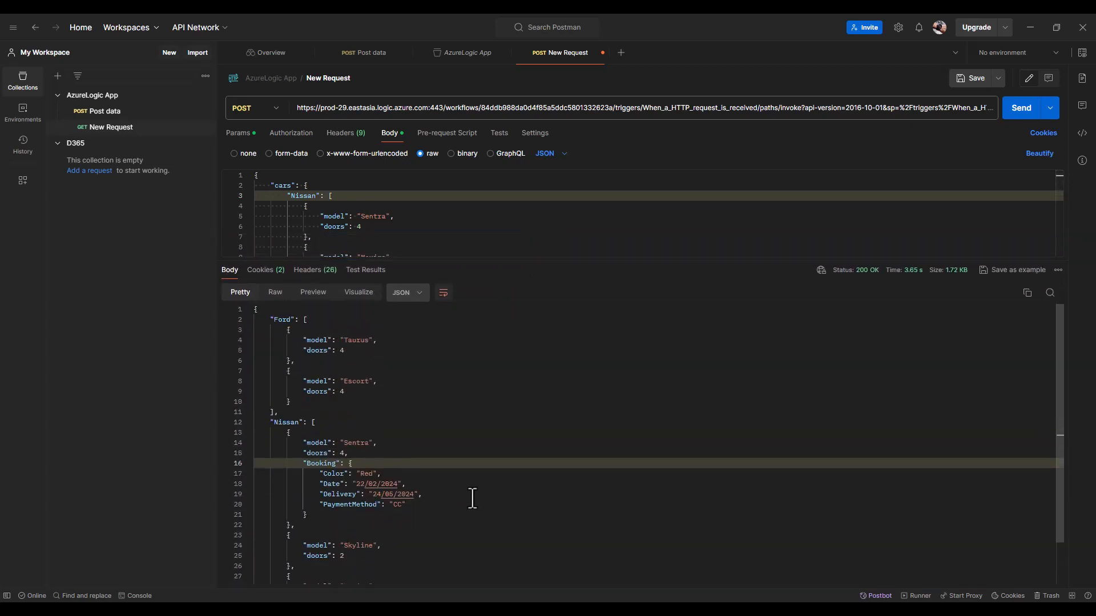
pyautogui.moveTo(291, 439); pyautogui.dragTo(424, 496)
pyautogui.click(501, 453)
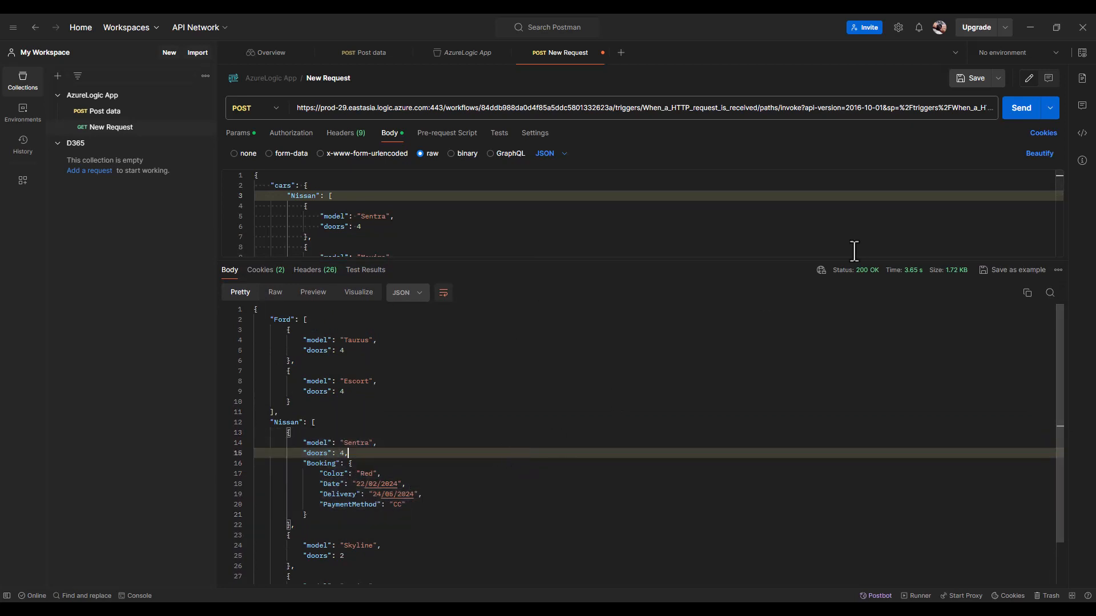
pyautogui.click(1030, 26)
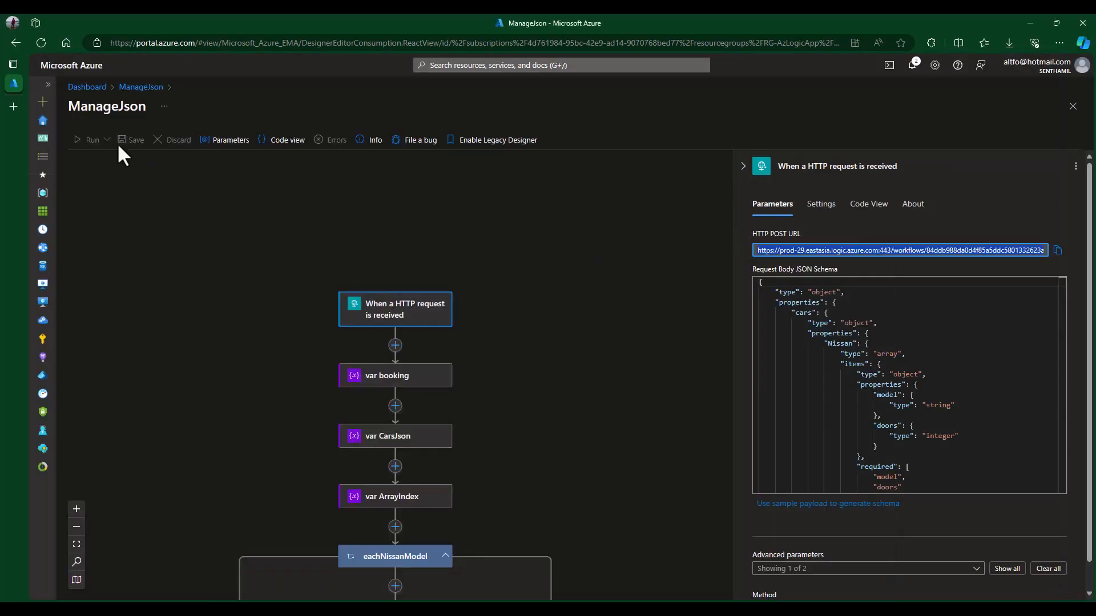
# - Duplicate the portal tab and open the succeeded 3.31-second run from ManageJson's Run History
pyautogui.rightClick(14, 80)
pyautogui.click(88, 149)
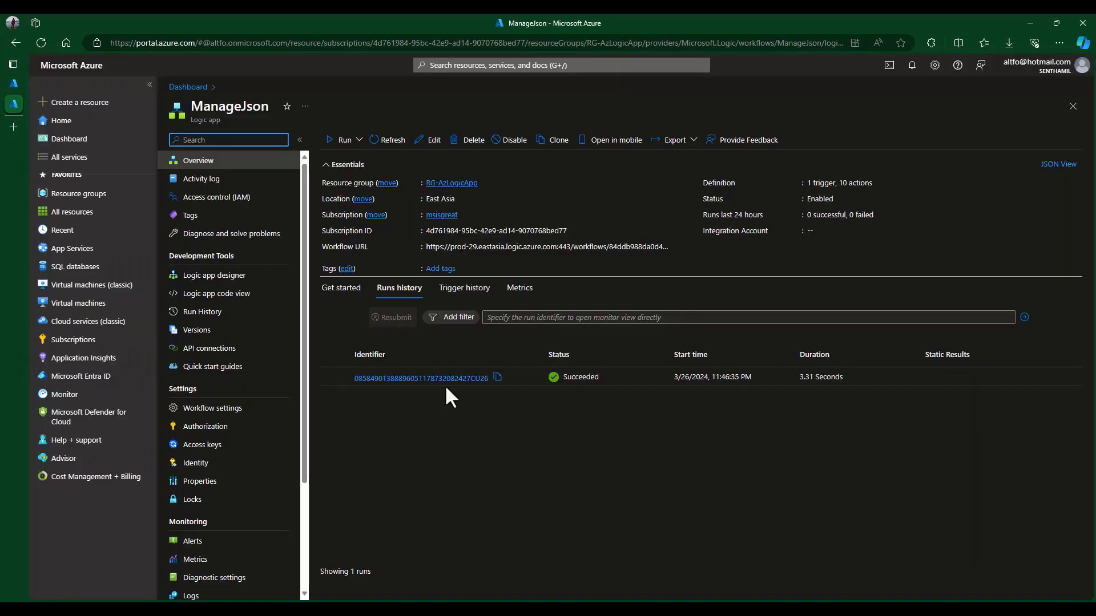
pyautogui.click(206, 313)
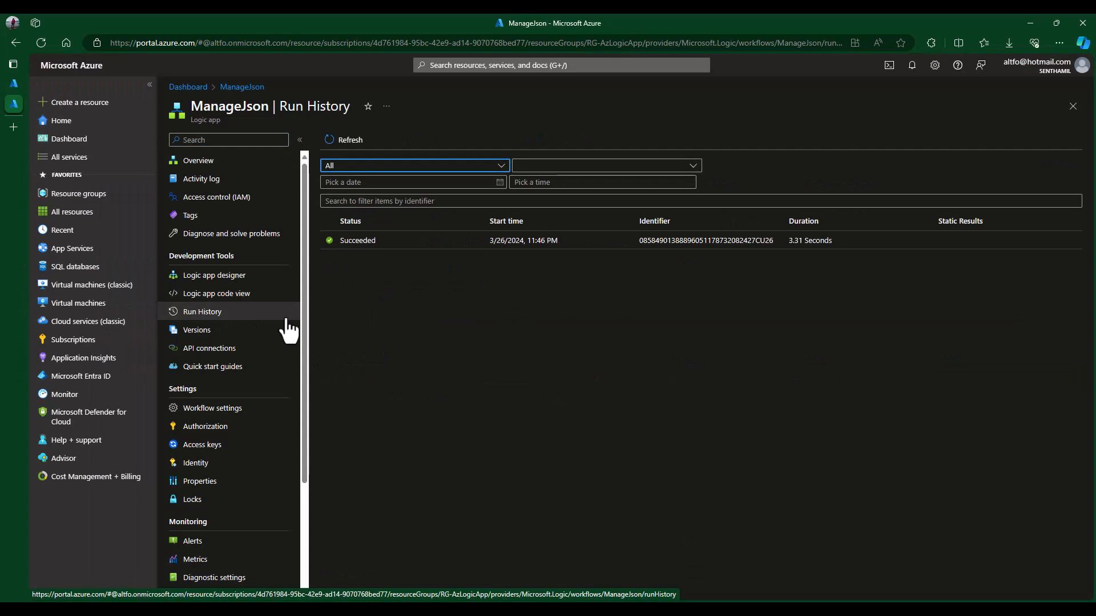
pyautogui.click(359, 242)
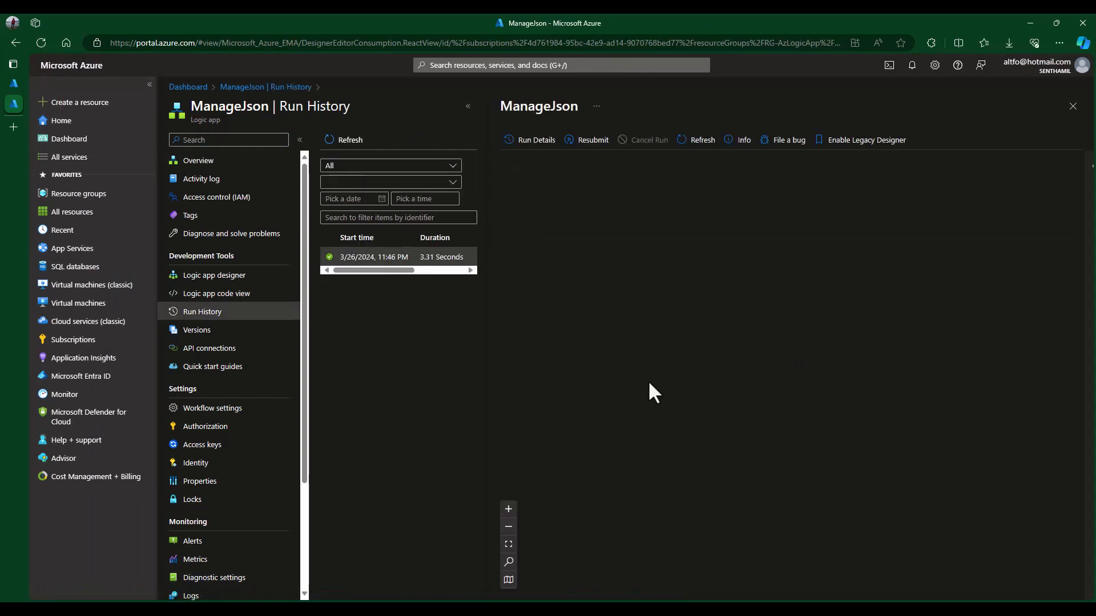
pyautogui.scroll(-1, 930, 321)
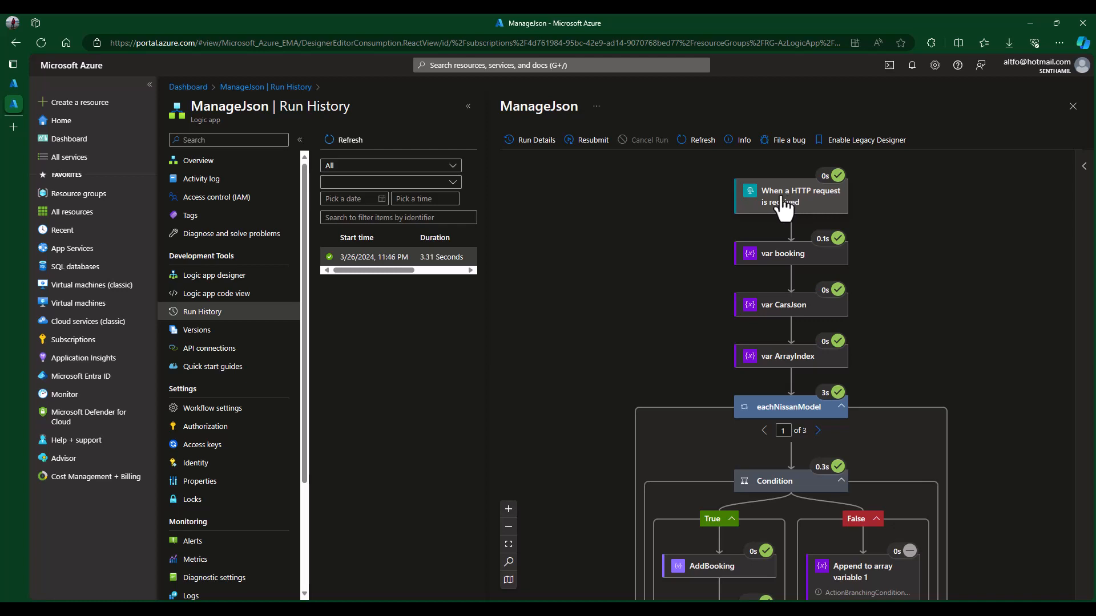
# - Inspect the run values of the HTTP trigger and the var booking action
pyautogui.click(791, 209)
pyautogui.scroll(-3, 919, 419)
pyautogui.scroll(-3, 898, 386)
pyautogui.scroll(-4, 907, 462)
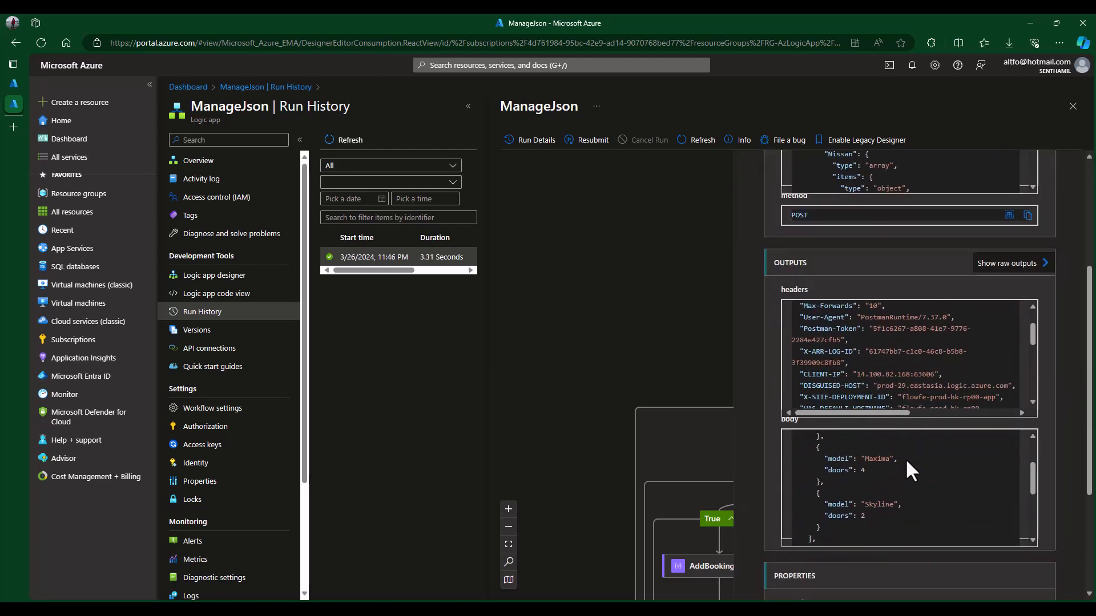
pyautogui.click(653, 247)
pyautogui.scroll(-1, 963, 352)
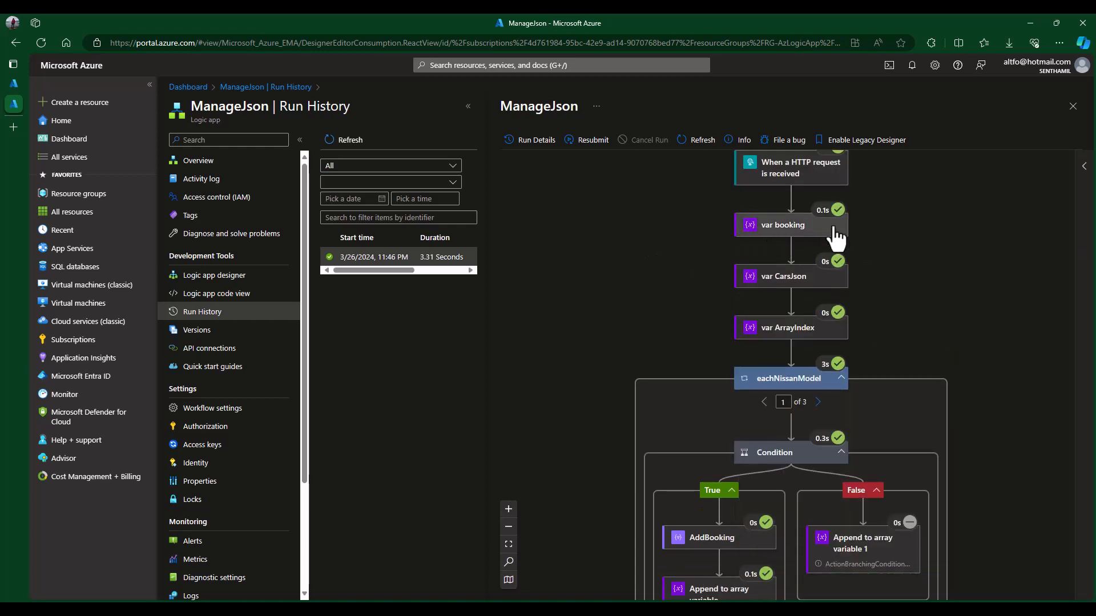
pyautogui.scroll(-1, 970, 314)
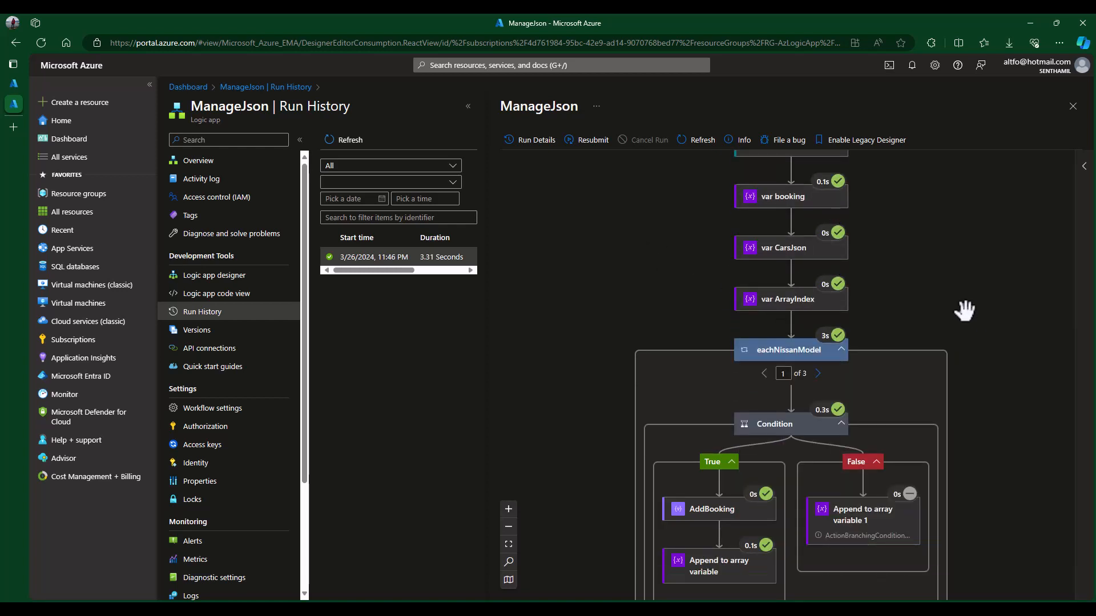
pyautogui.click(776, 204)
pyautogui.scroll(-2, 913, 368)
pyautogui.scroll(1, 913, 368)
pyautogui.click(647, 216)
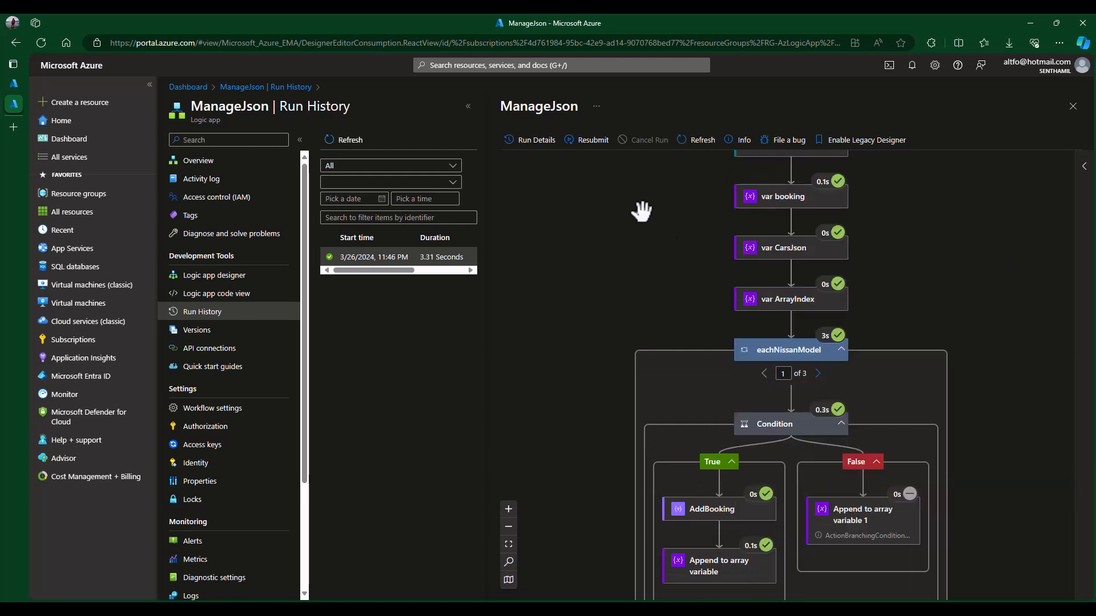
pyautogui.scroll(-3, 991, 321)
# - Check the eachNissanModel loop and confirm the Condition's expressionResult is true
pyautogui.click(771, 264)
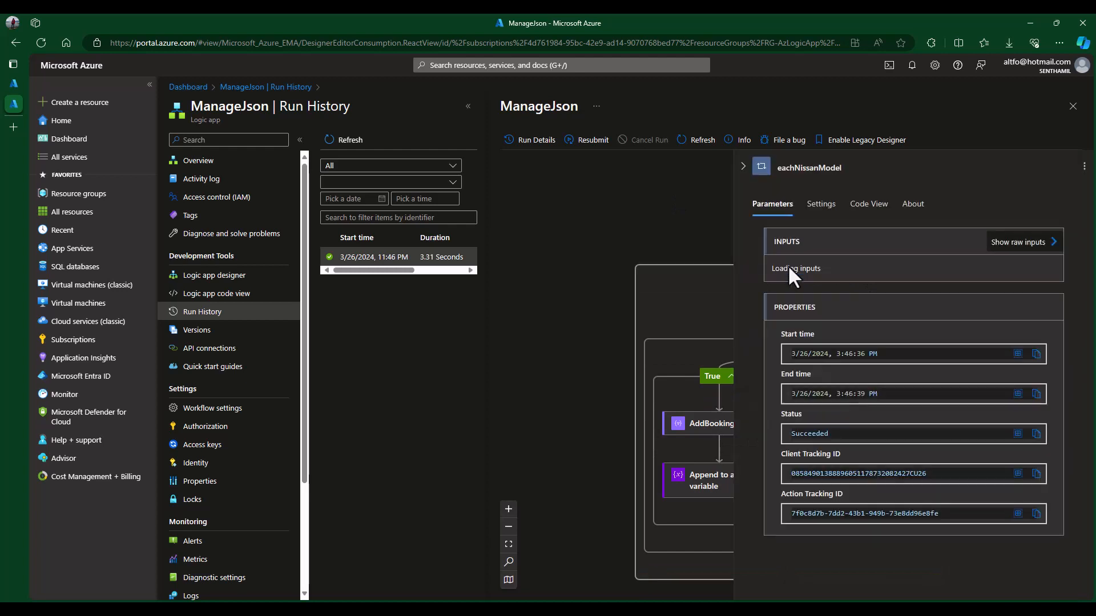
pyautogui.scroll(-2, 844, 361)
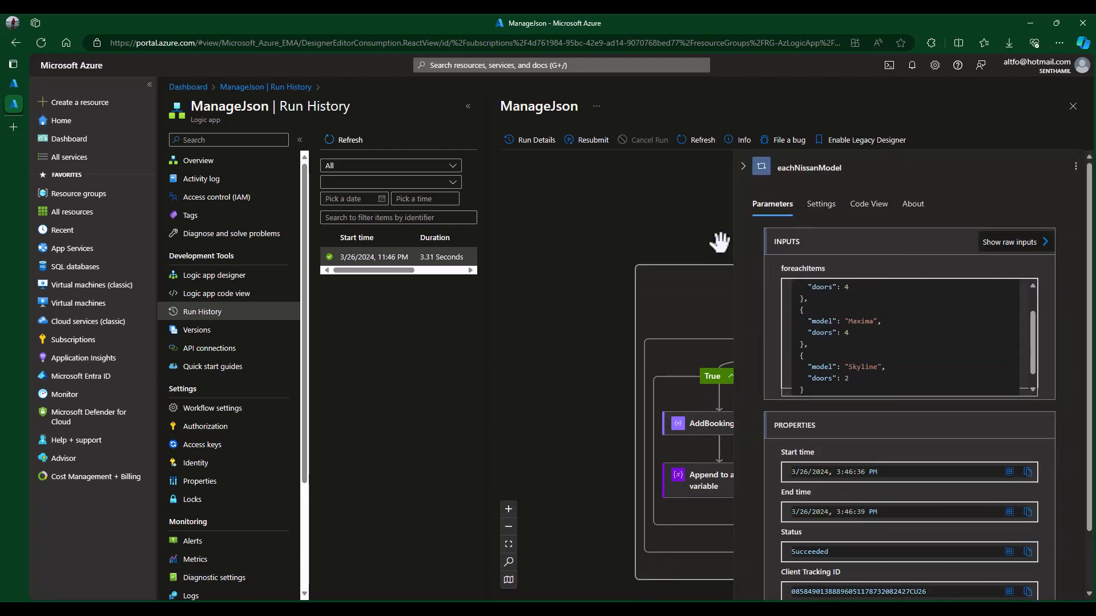
pyautogui.click(653, 222)
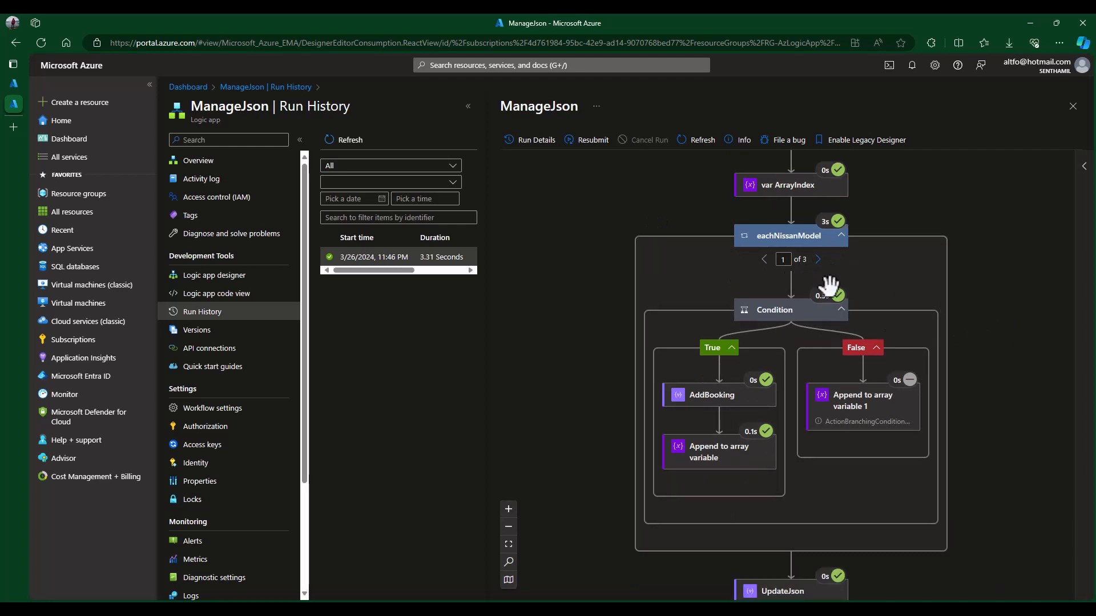
pyautogui.click(810, 311)
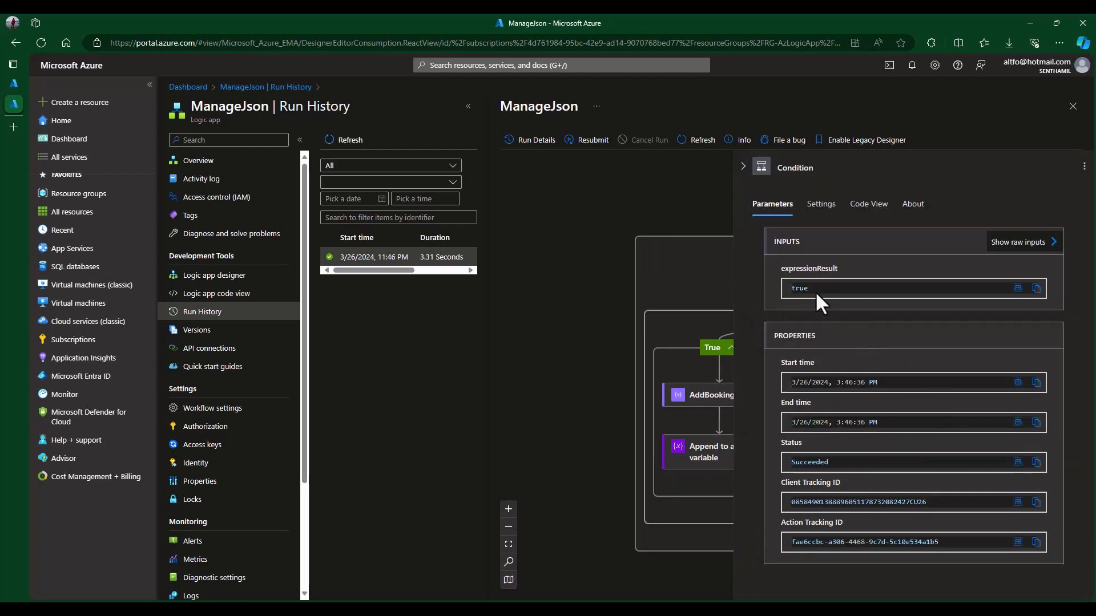
pyautogui.click(685, 208)
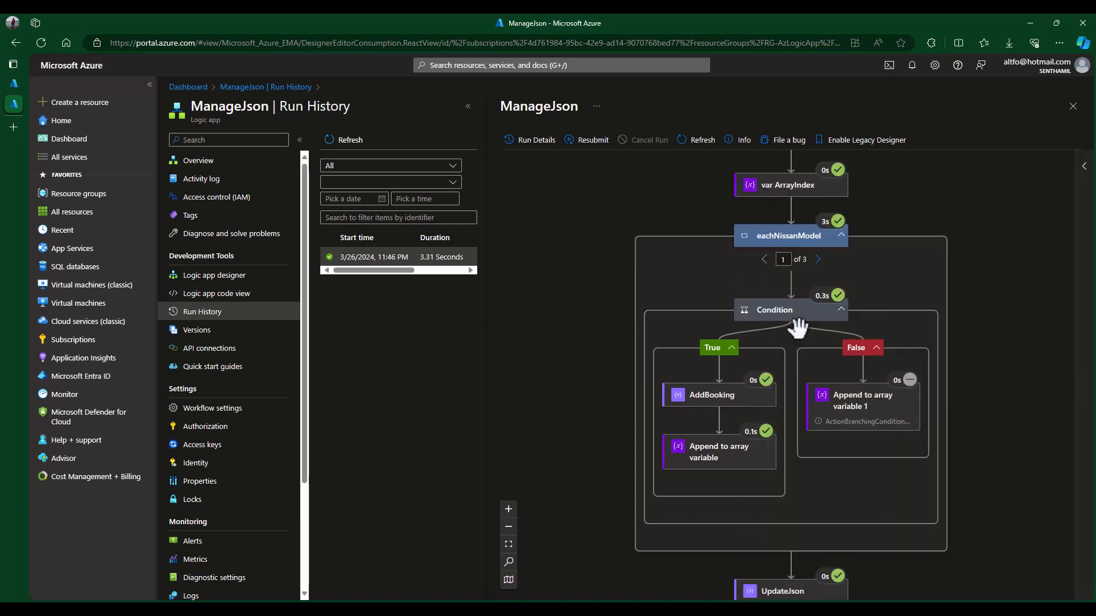
# - Review AddBooking's inputs and outputs, highlighting the Booking JSON
pyautogui.click(710, 402)
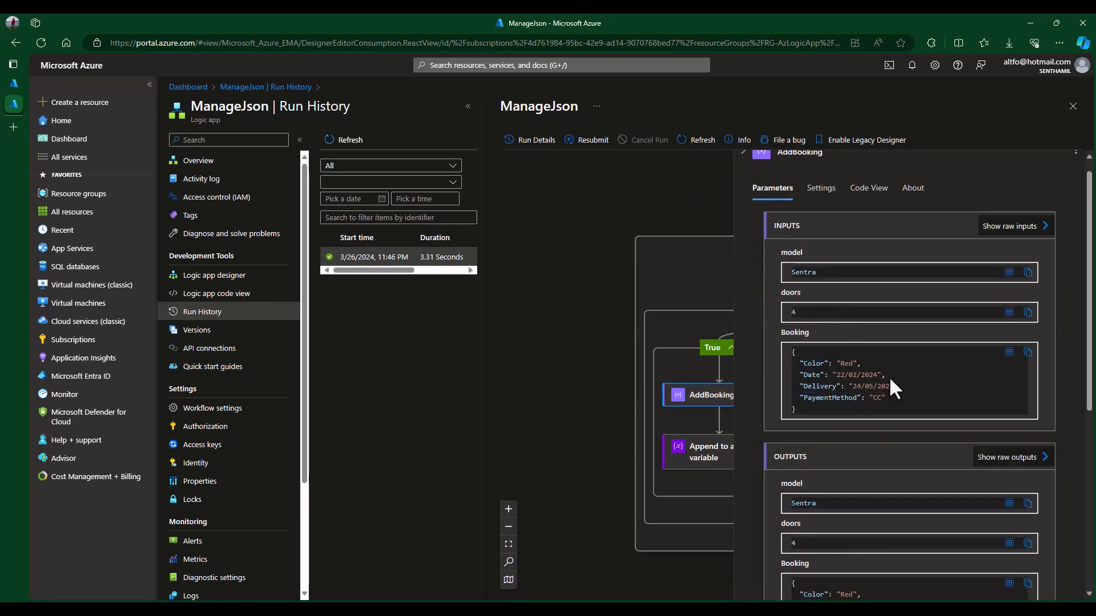
pyautogui.scroll(-1, 839, 374)
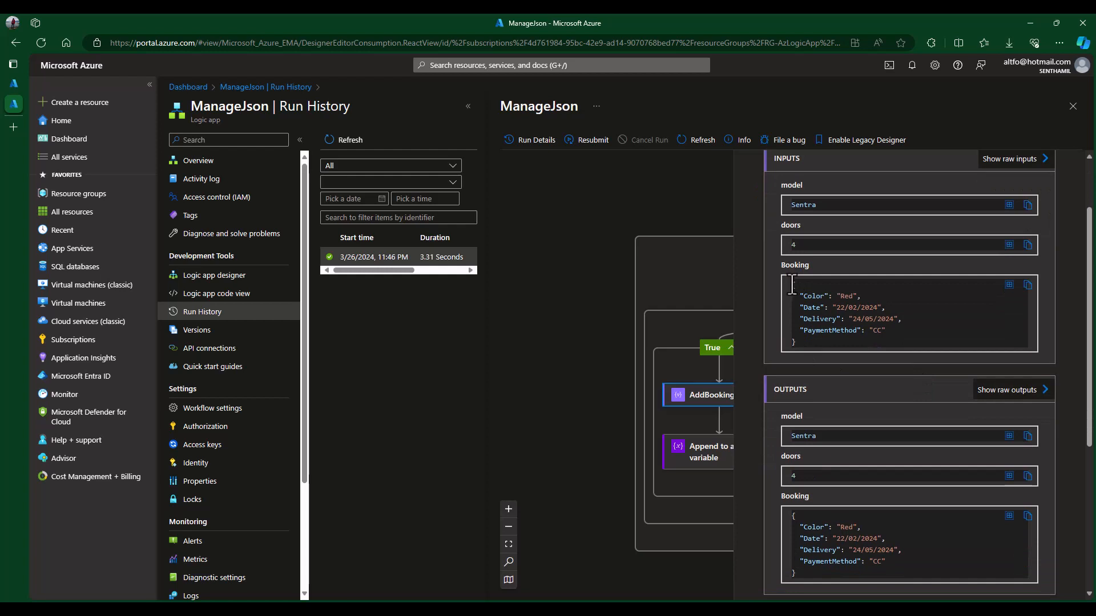
pyautogui.moveTo(790, 280); pyautogui.dragTo(817, 337)
pyautogui.scroll(-4, 890, 468)
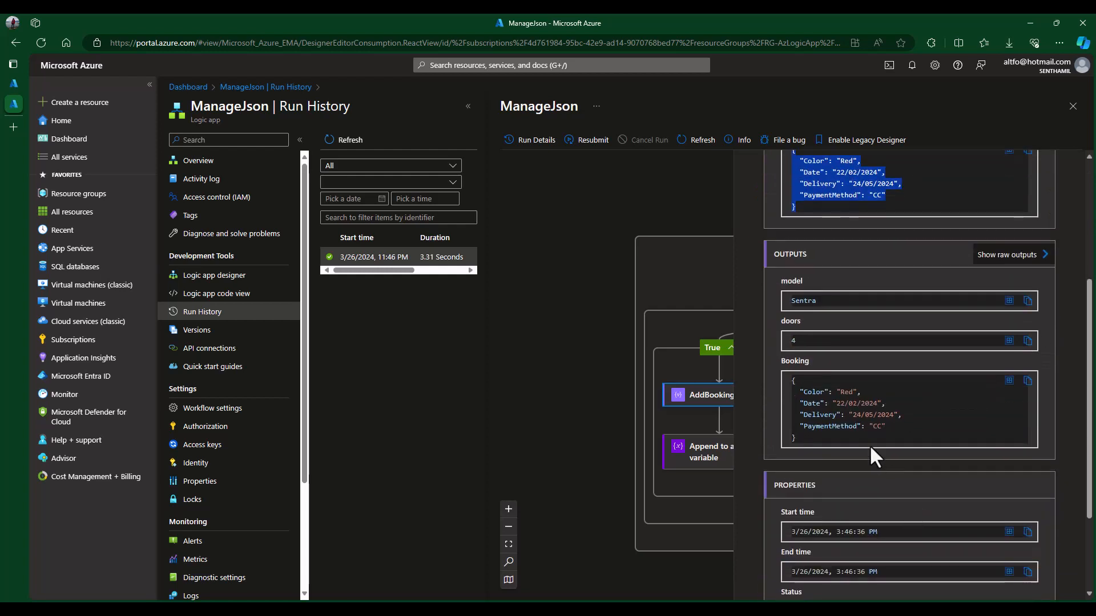
pyautogui.scroll(2, 913, 360)
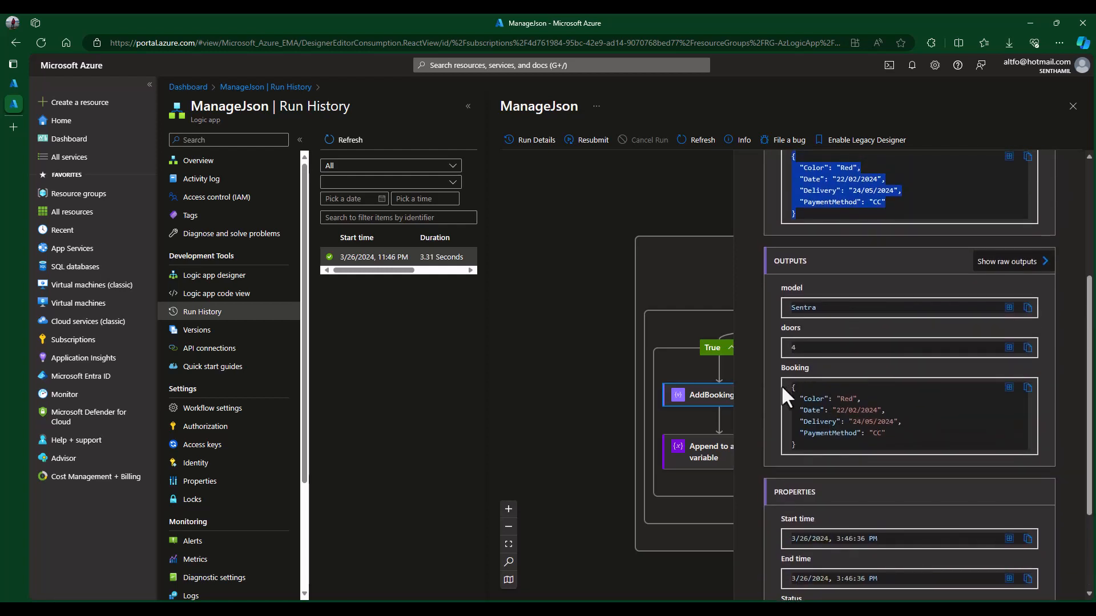
pyautogui.scroll(-1, 944, 439)
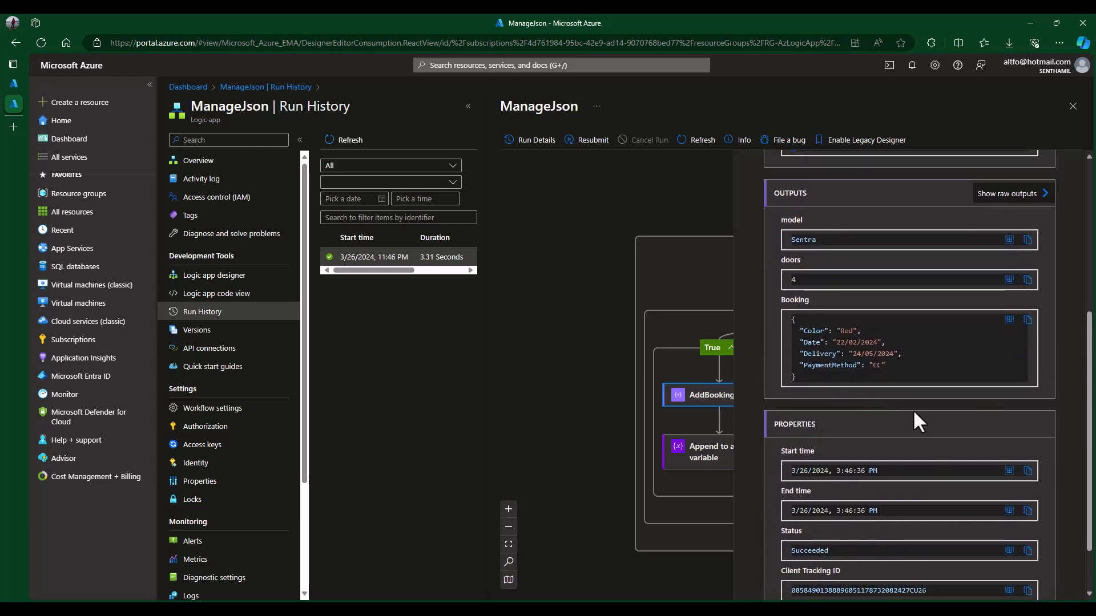
pyautogui.scroll(-1, 928, 405)
pyautogui.scroll(4, 850, 373)
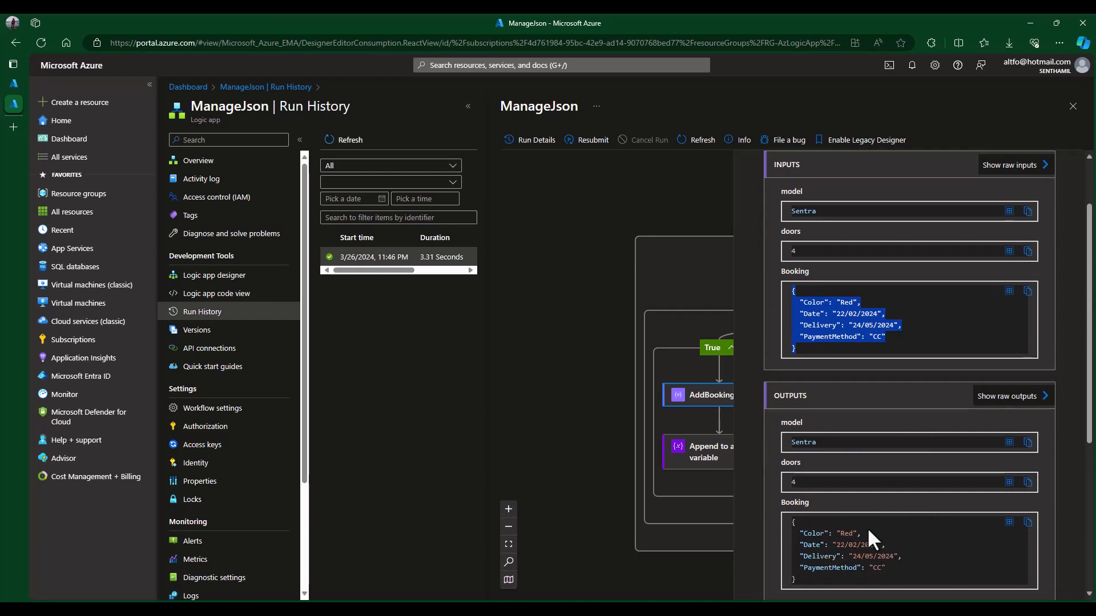
pyautogui.scroll(2, 960, 532)
pyautogui.scroll(-4, 960, 532)
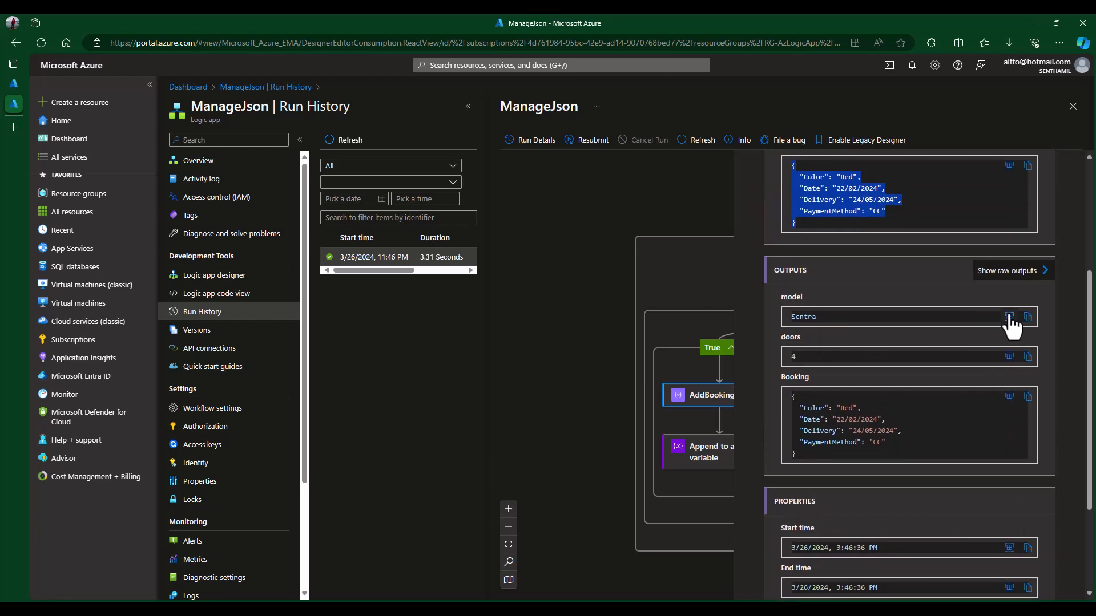
# - View AddBooking's raw outputs showing Sentra, 4 doors and the Red booking
pyautogui.click(1007, 271)
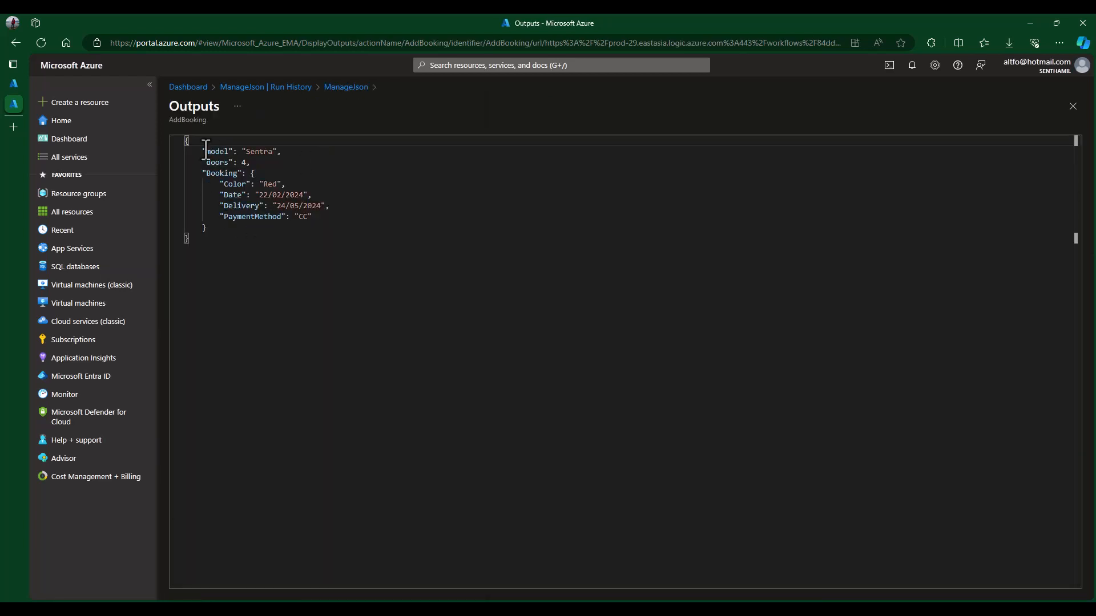
pyautogui.moveTo(186, 142); pyautogui.dragTo(459, 332)
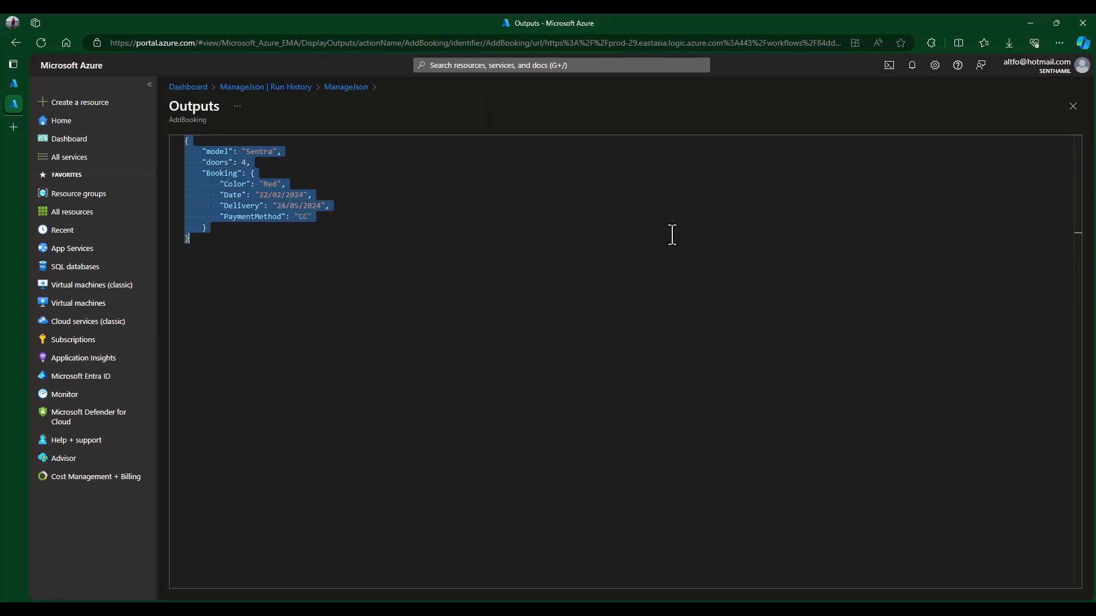
pyautogui.click(1073, 107)
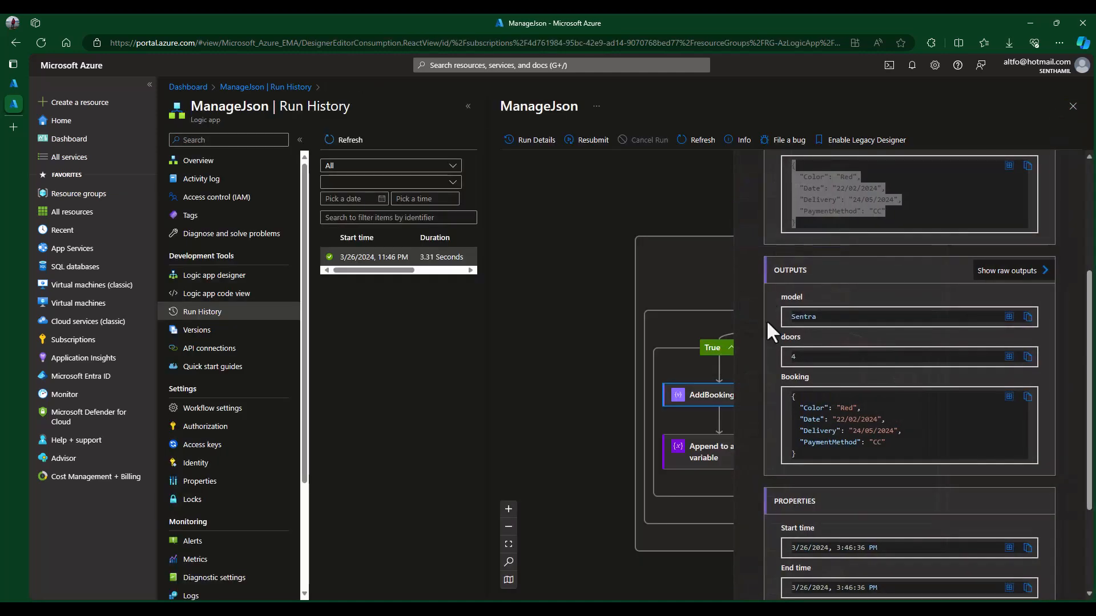
pyautogui.click(685, 178)
# - Inspect both Append to array steps, confirming loop iteration 2 took the False branch
pyautogui.scroll(-1, 913, 511)
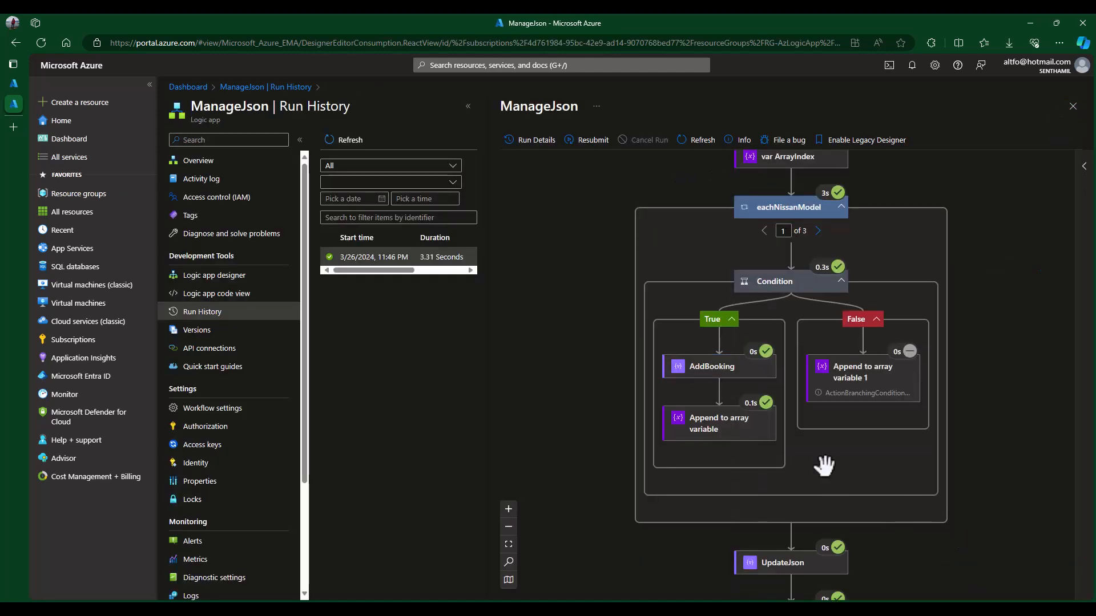
pyautogui.click(704, 424)
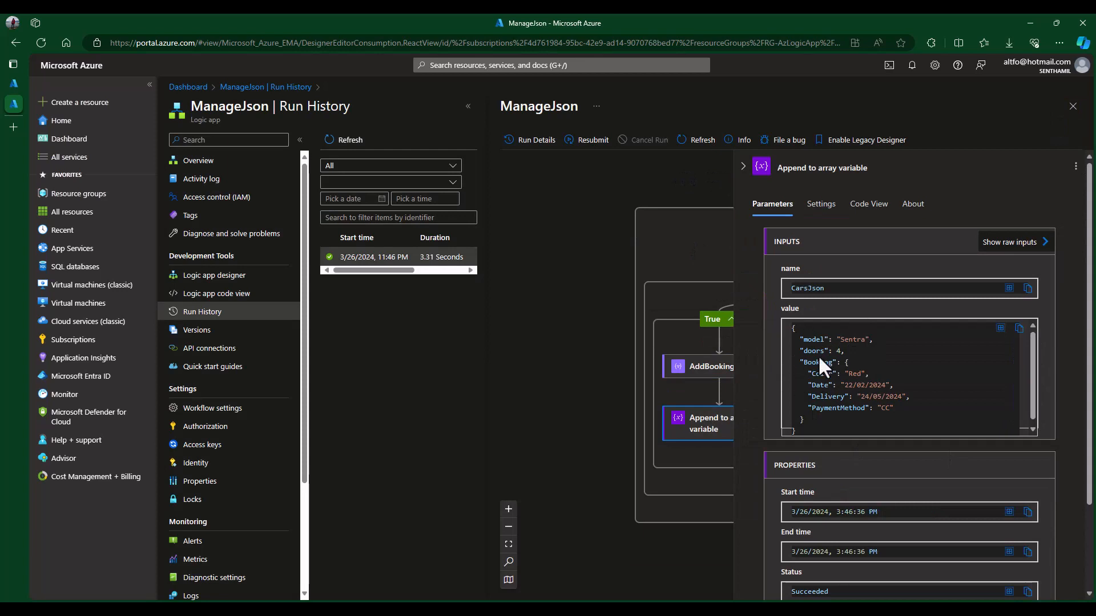
pyautogui.click(582, 333)
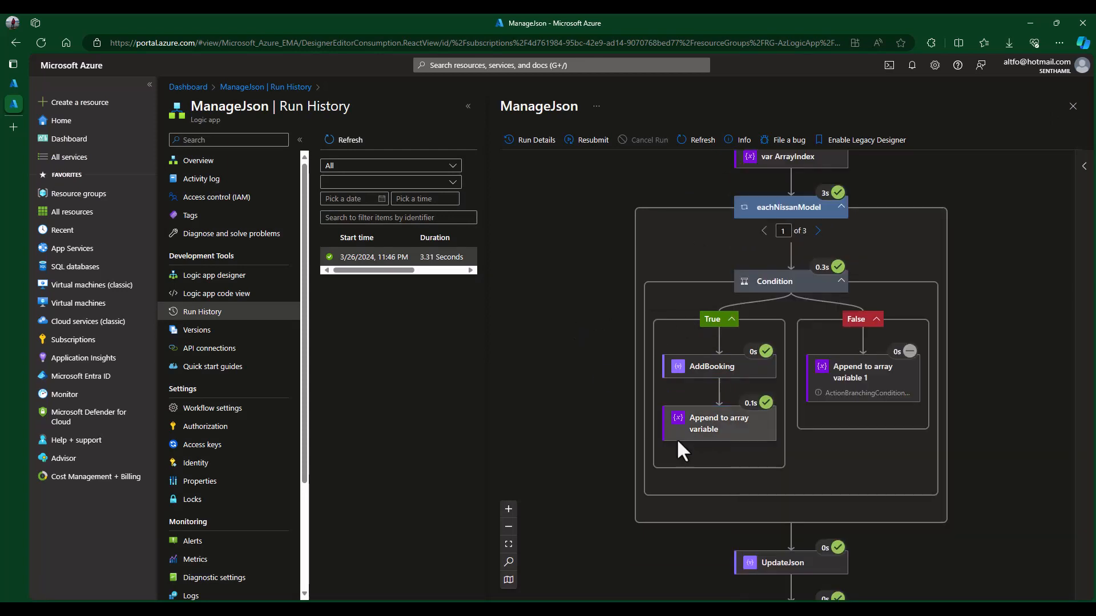
pyautogui.click(884, 394)
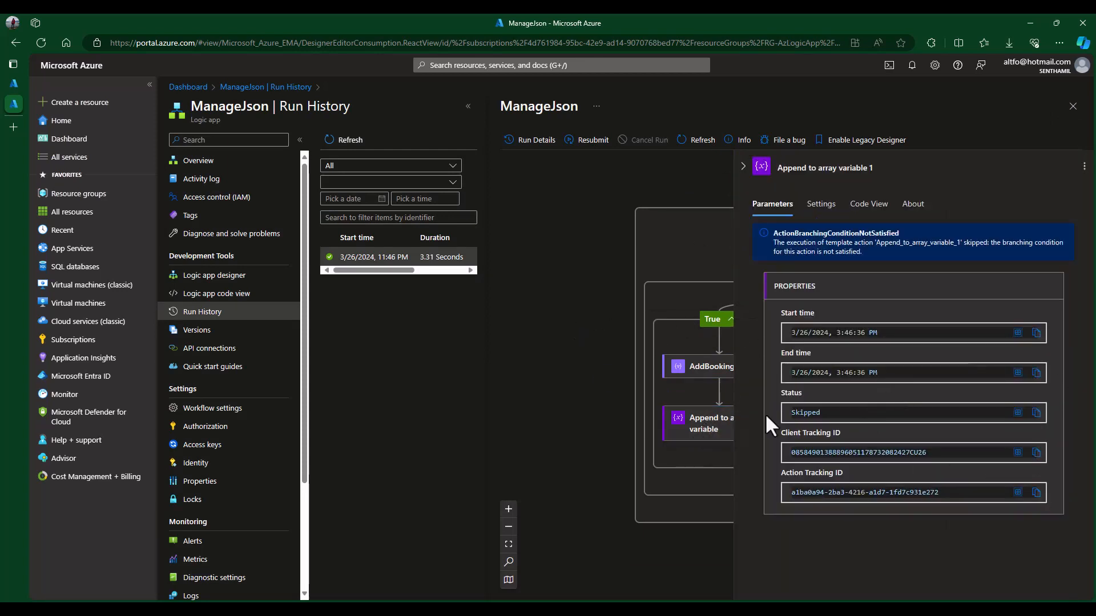
pyautogui.click(554, 310)
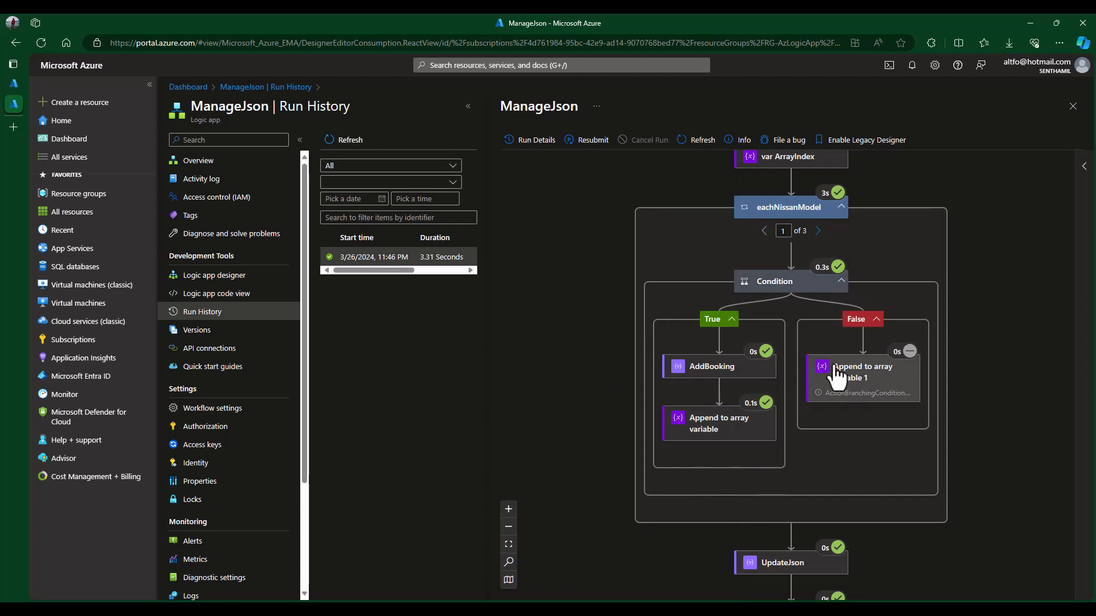
pyautogui.click(818, 230)
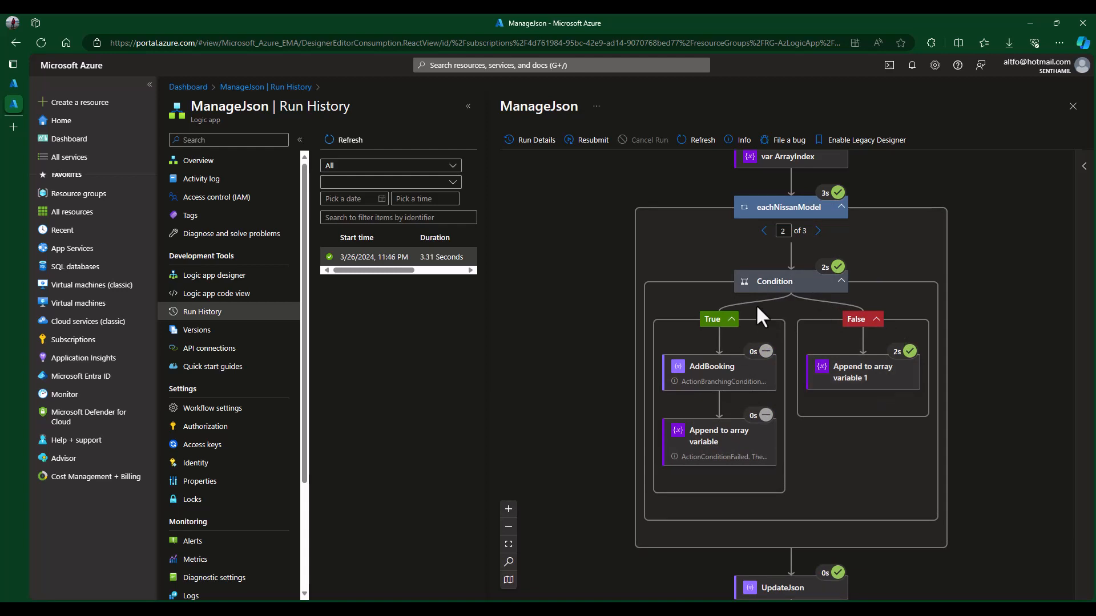
pyautogui.click(864, 379)
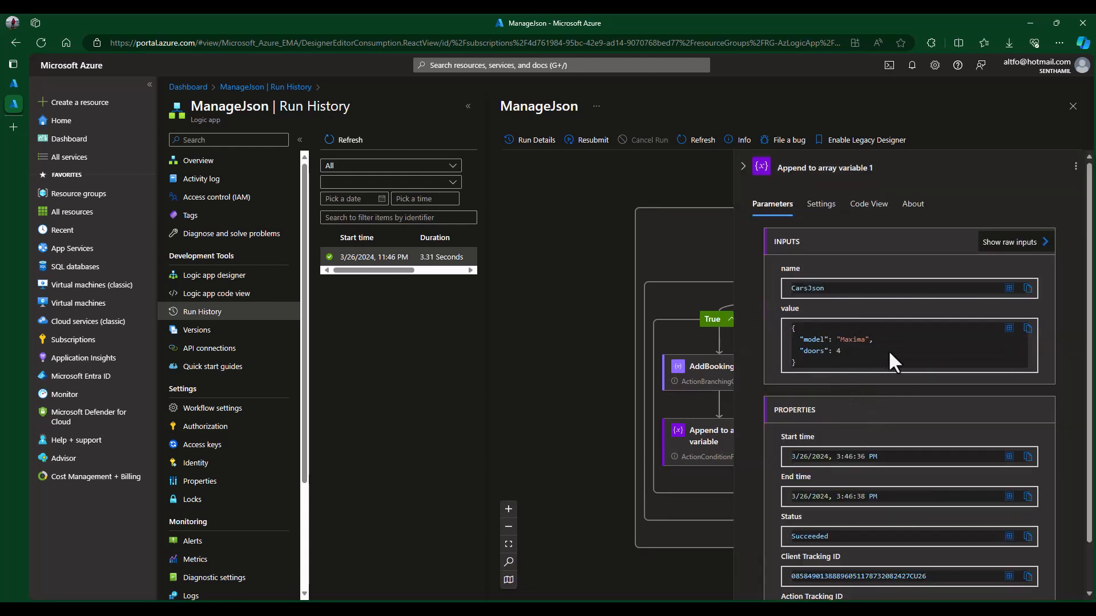
pyautogui.click(743, 166)
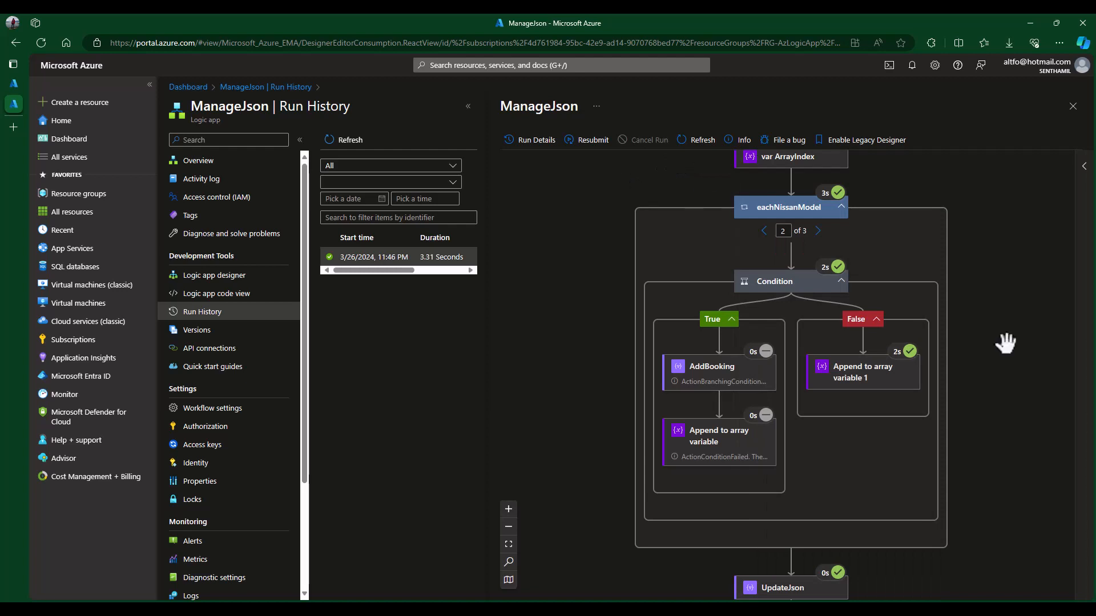
# - Check UpdateJson's output includes Sentra's booking and the Response step succeeded
pyautogui.scroll(-2, 1019, 387)
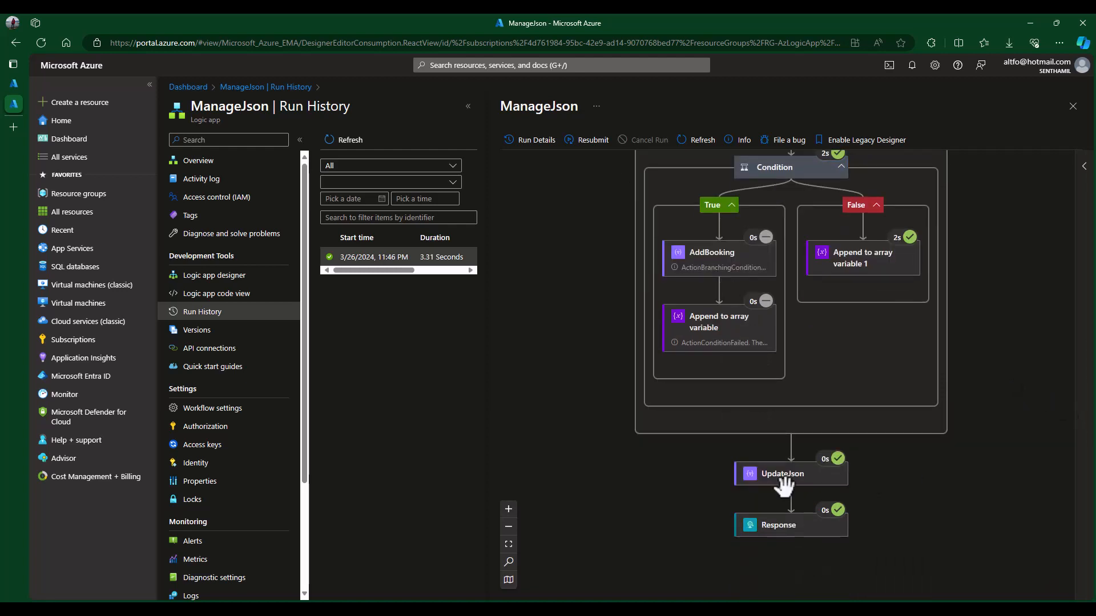
pyautogui.click(833, 475)
pyautogui.scroll(-3, 990, 443)
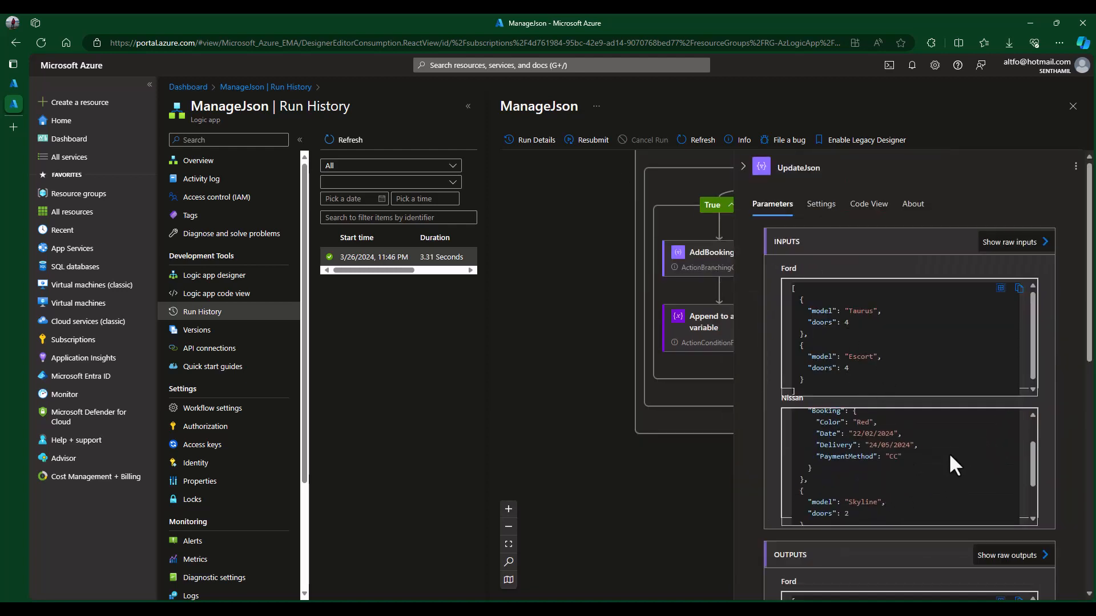
pyautogui.scroll(2, 950, 457)
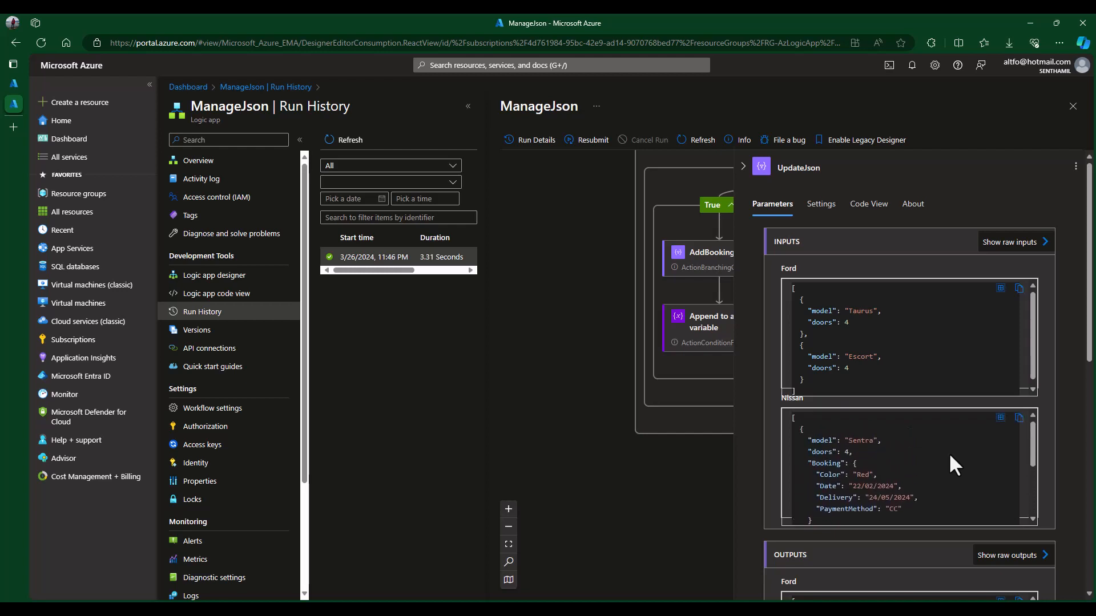
pyautogui.click(636, 458)
pyautogui.click(789, 481)
pyautogui.scroll(-5, 827, 478)
pyautogui.click(648, 436)
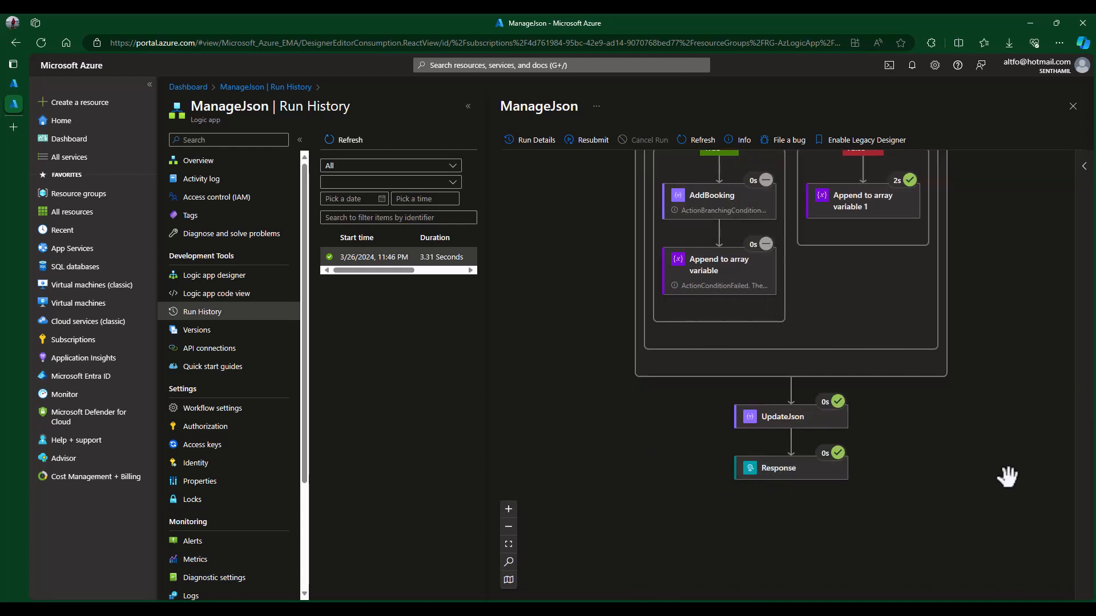
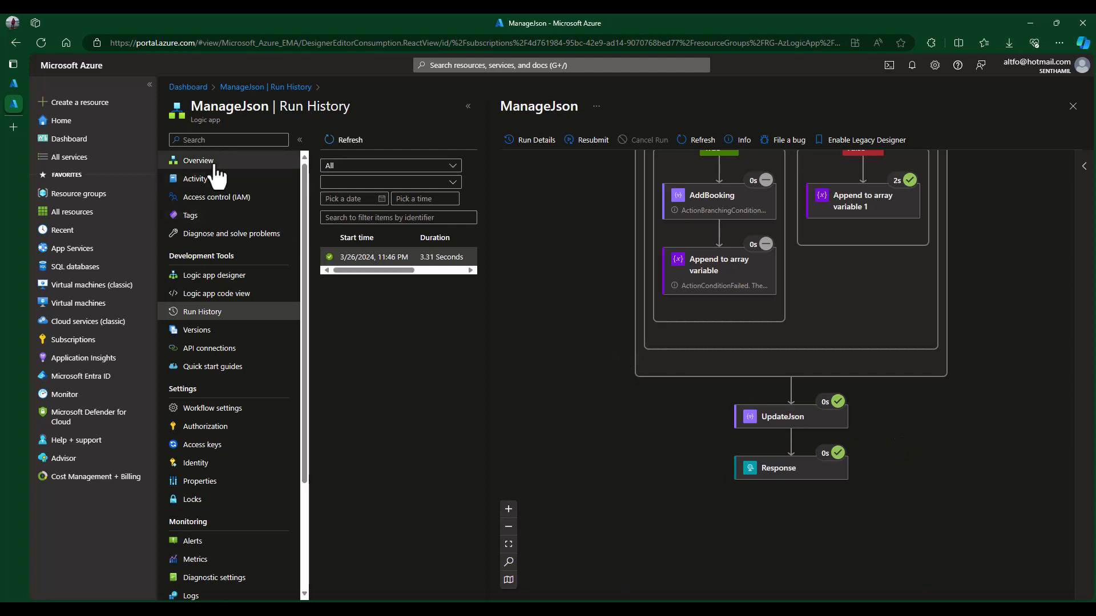
# - Open the Response action in the ManageJson workflow designer
pyautogui.click(16, 81)
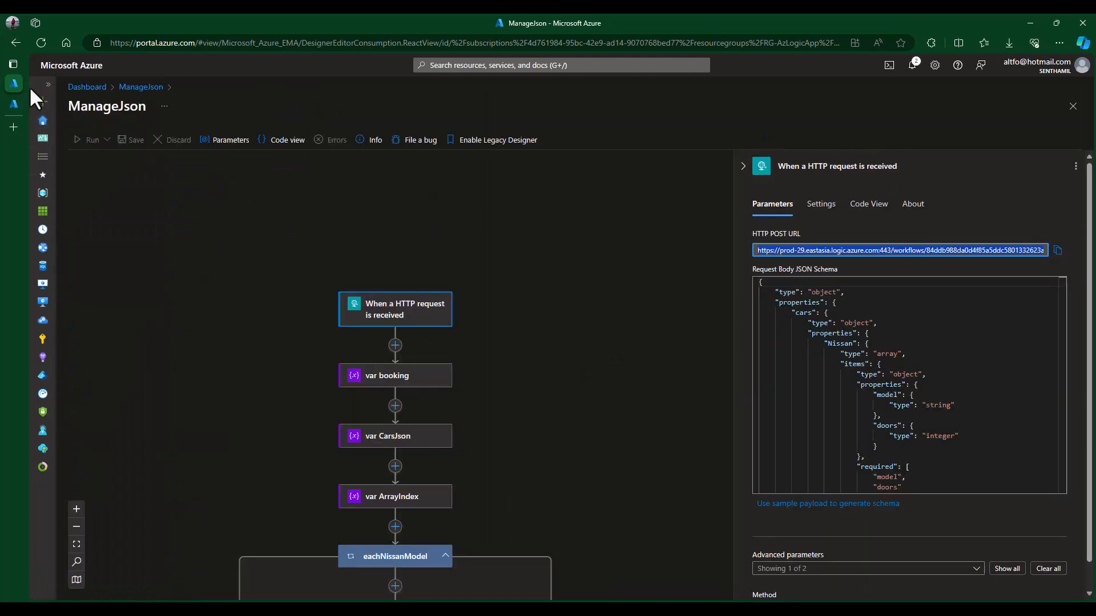
pyautogui.click(514, 272)
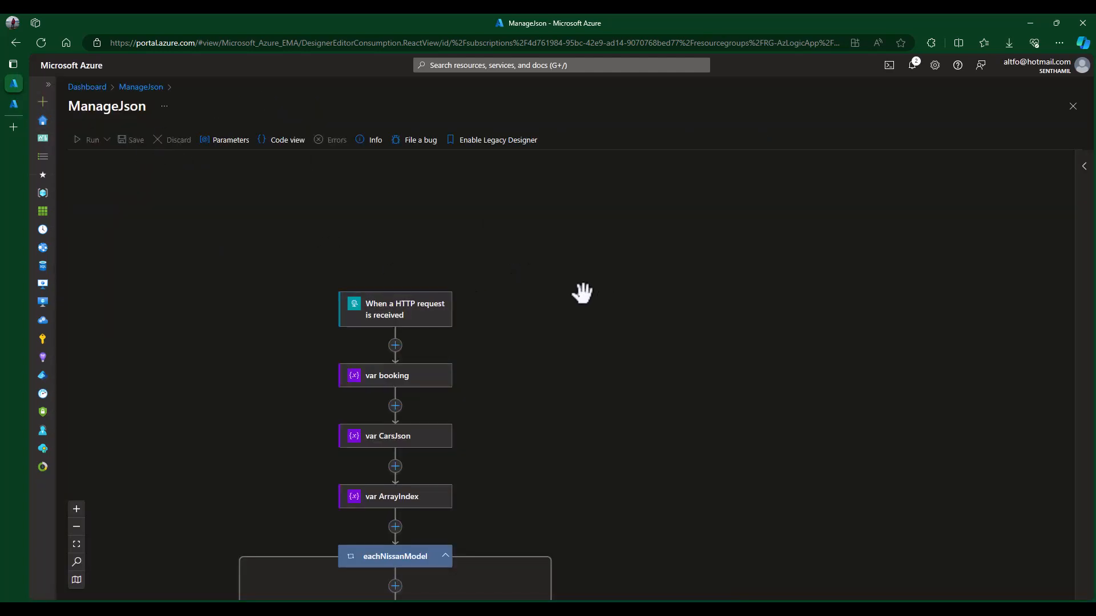
pyautogui.scroll(-8, 580, 291)
pyautogui.scroll(-4, 590, 293)
pyautogui.click(399, 311)
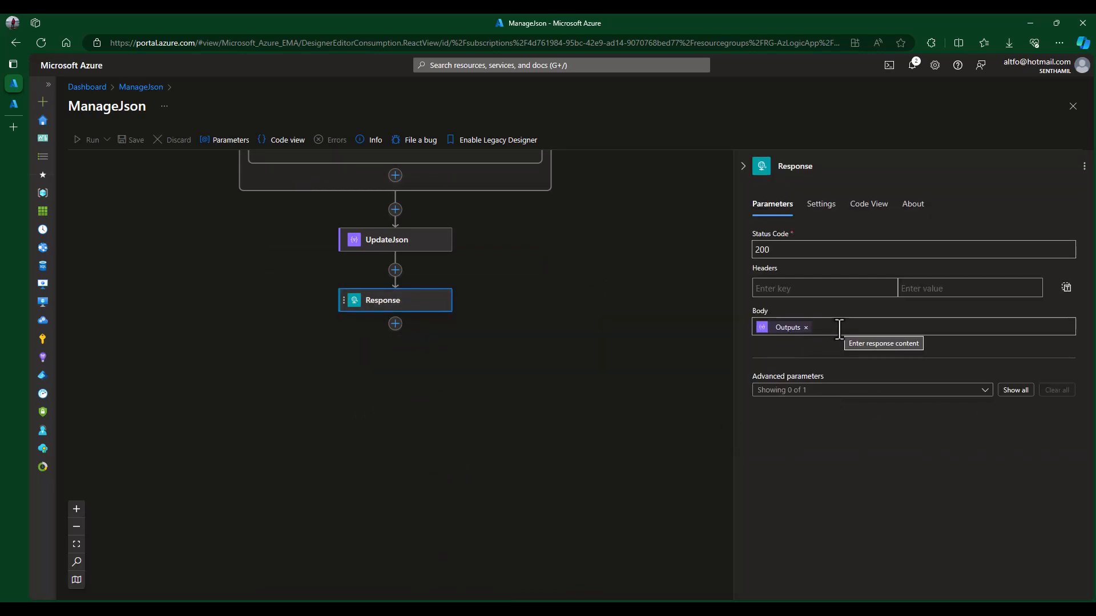
# - Set the Response body to outputs('UpdateJson')?['Nissan'] and save the workflow
pyautogui.click(787, 331)
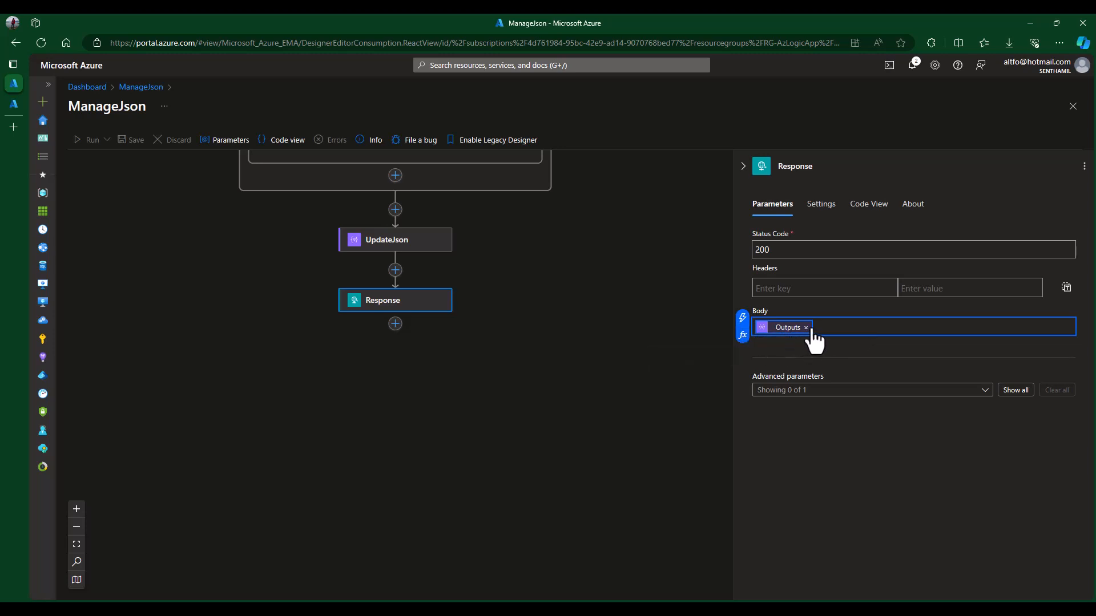
pyautogui.click(743, 335)
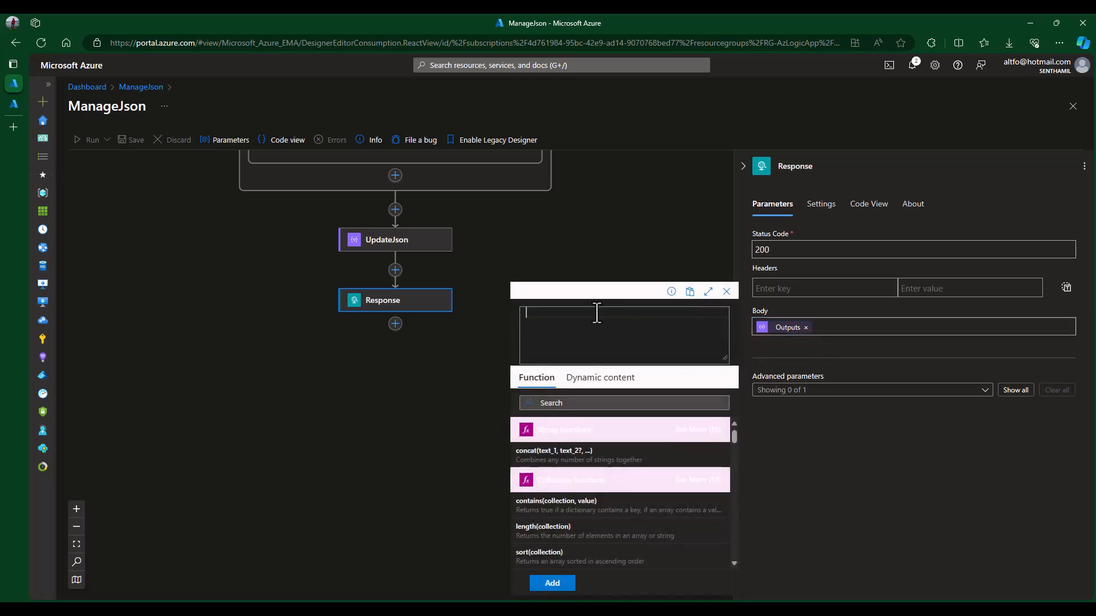
pyautogui.click(806, 327)
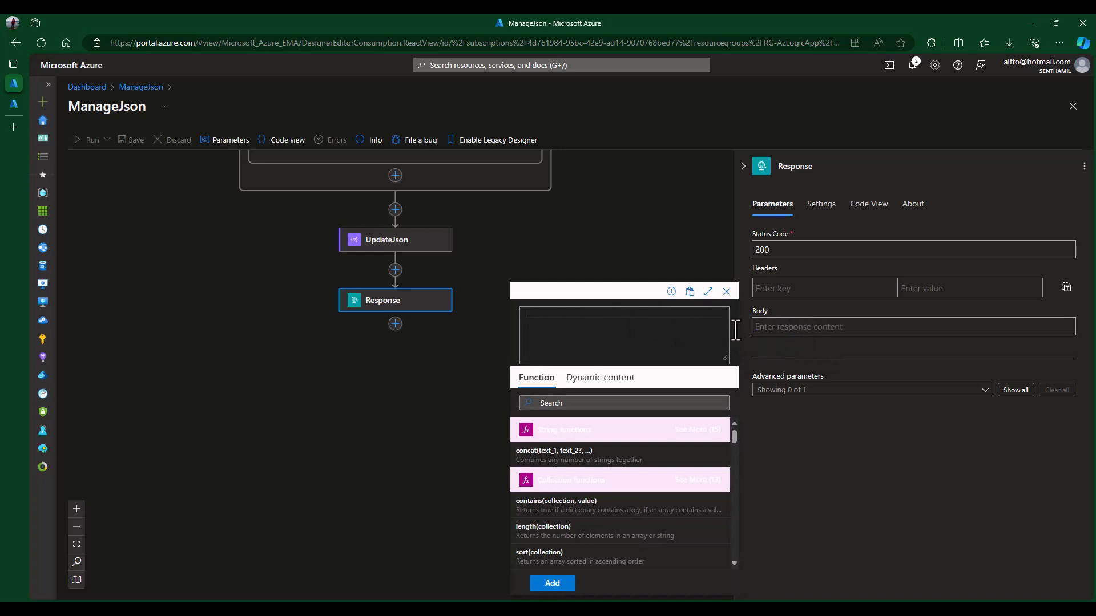
pyautogui.write('out')
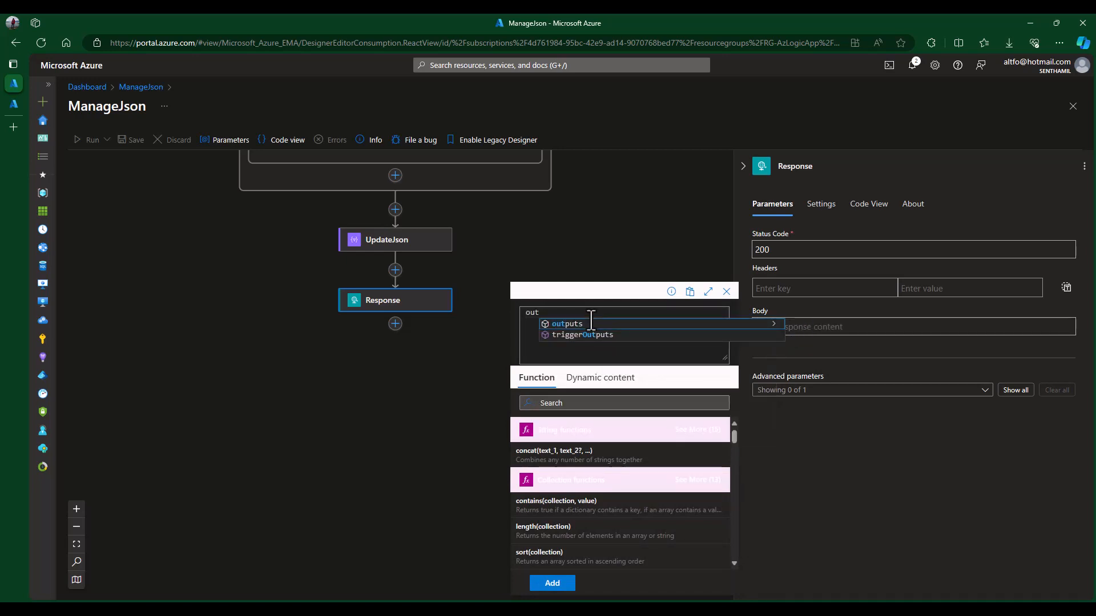
pyautogui.click(575, 326)
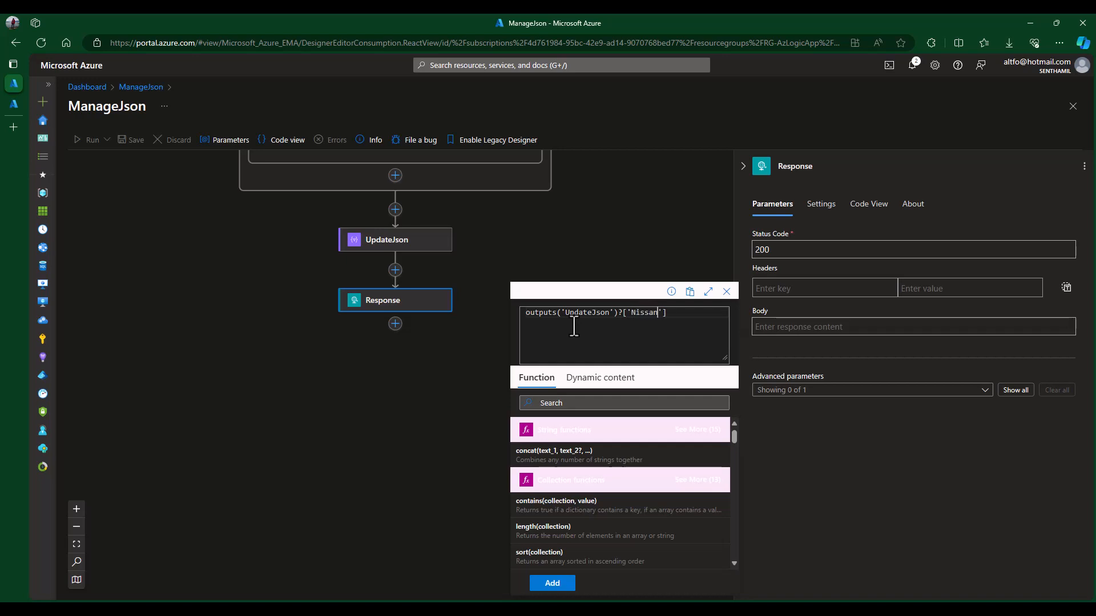
pyautogui.click(552, 582)
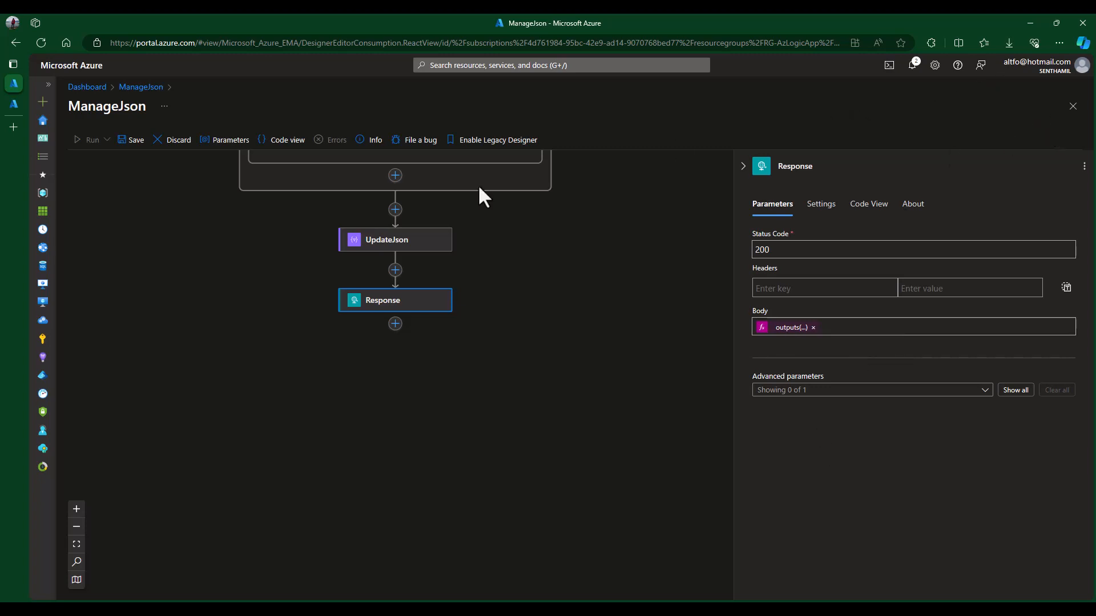
pyautogui.click(131, 144)
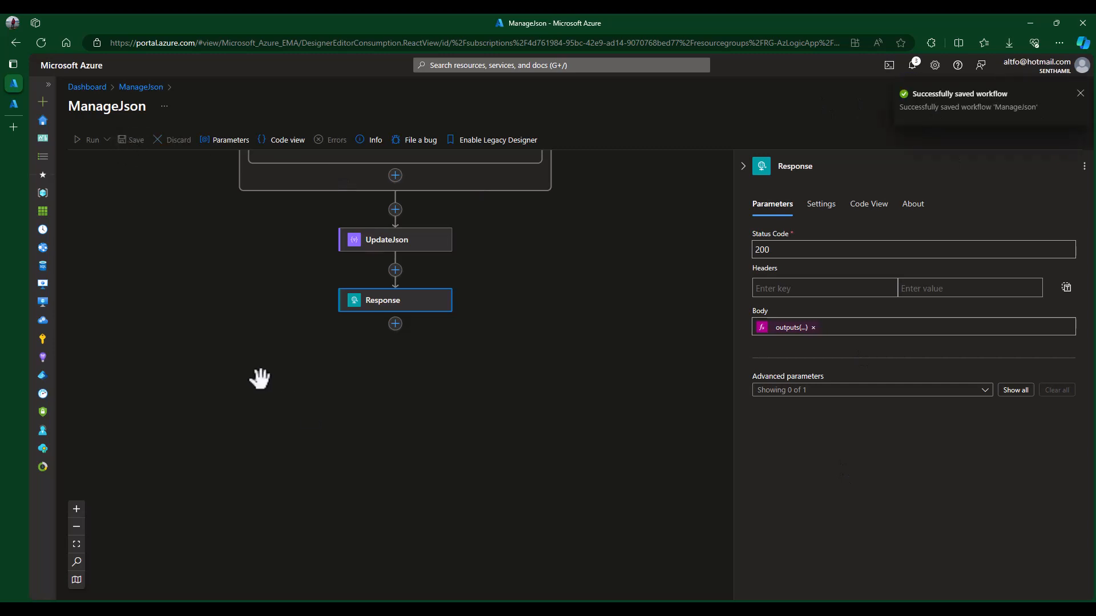
# - Resend the POST request and review the returned Nissan array: Sentra with Booking, Maxima, Skyline
pyautogui.click(590, 612)
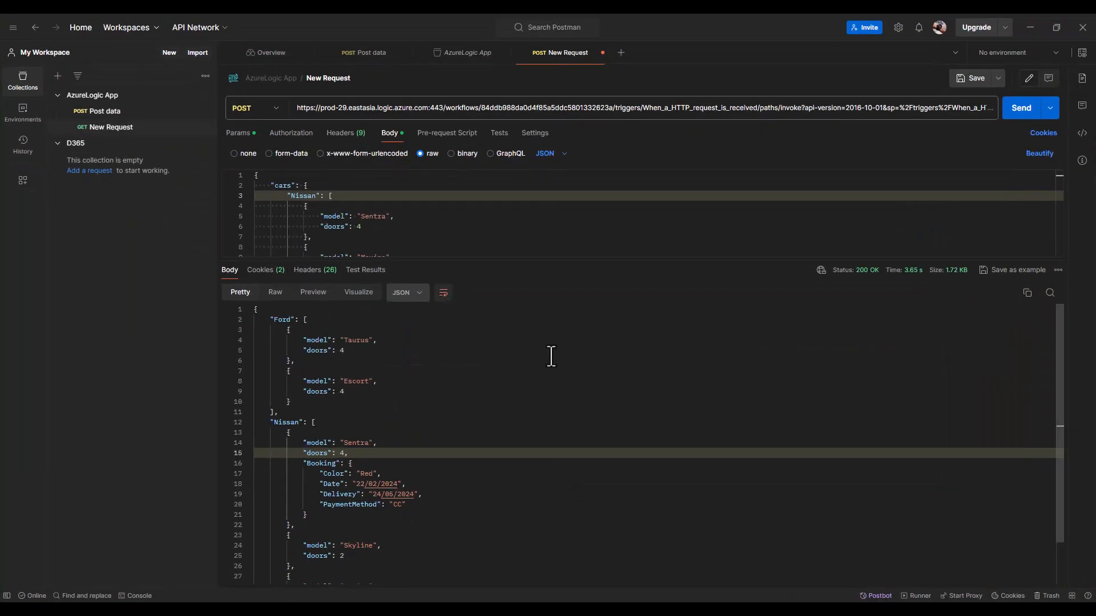
pyautogui.click(653, 328)
pyautogui.click(478, 423)
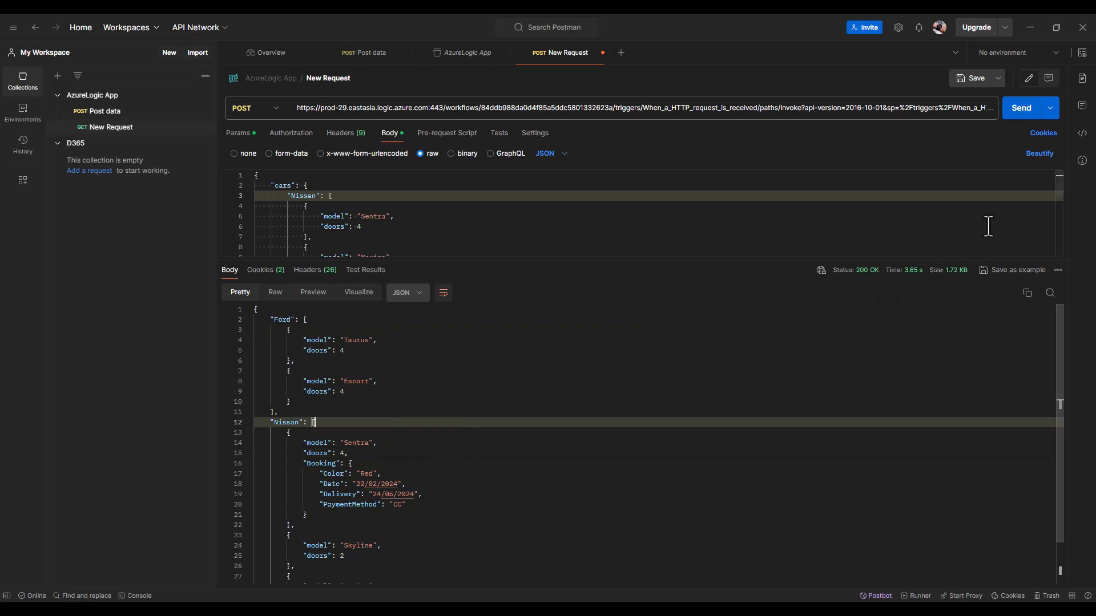
pyautogui.hotkey('ctrl', 'Return')
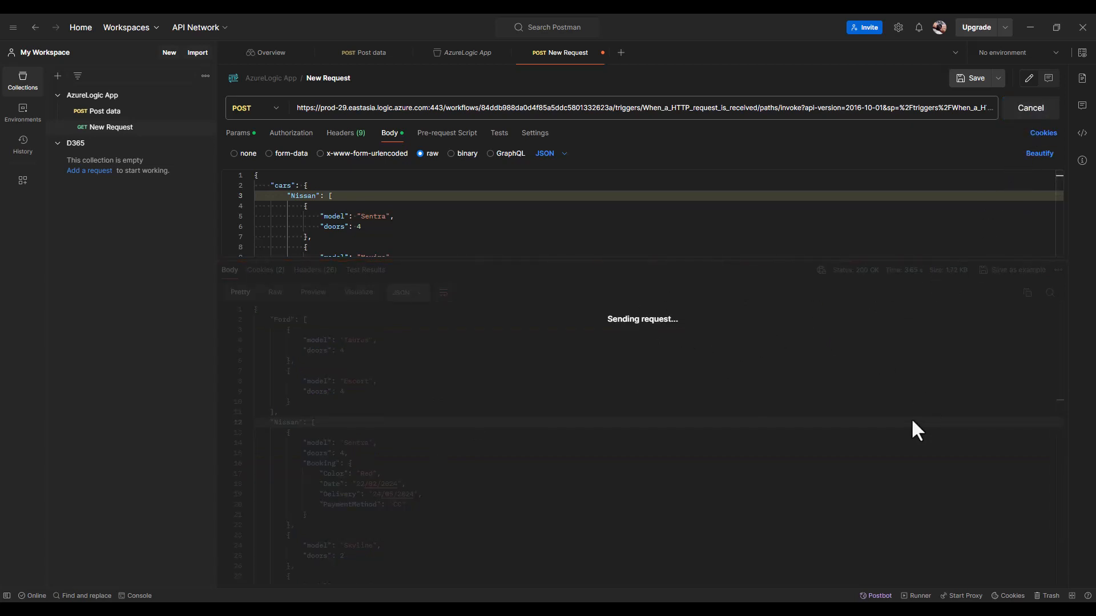
pyautogui.click(490, 442)
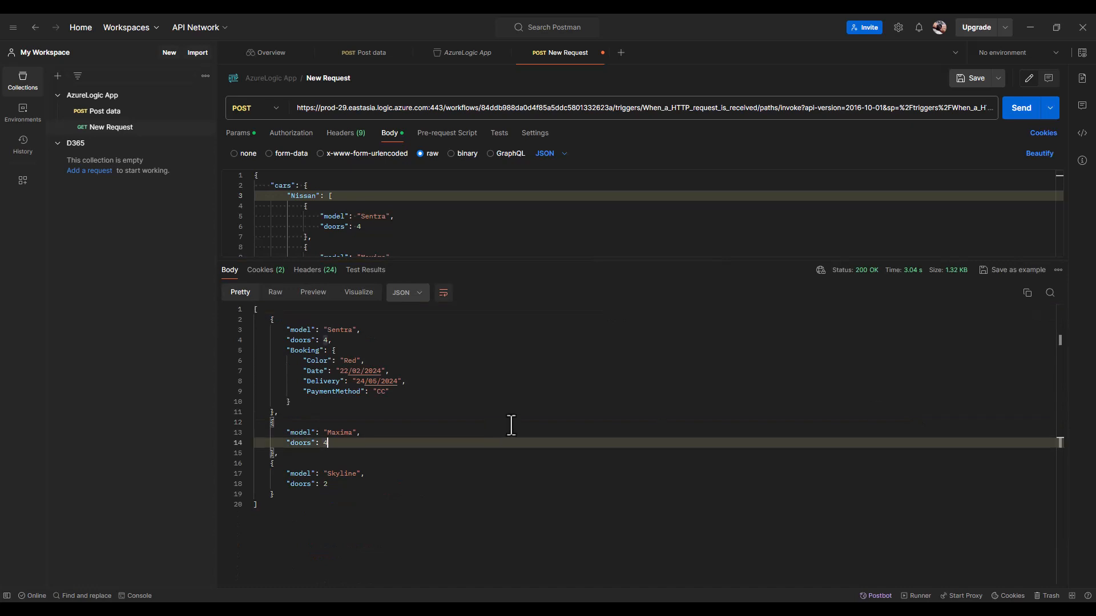
pyautogui.click(468, 380)
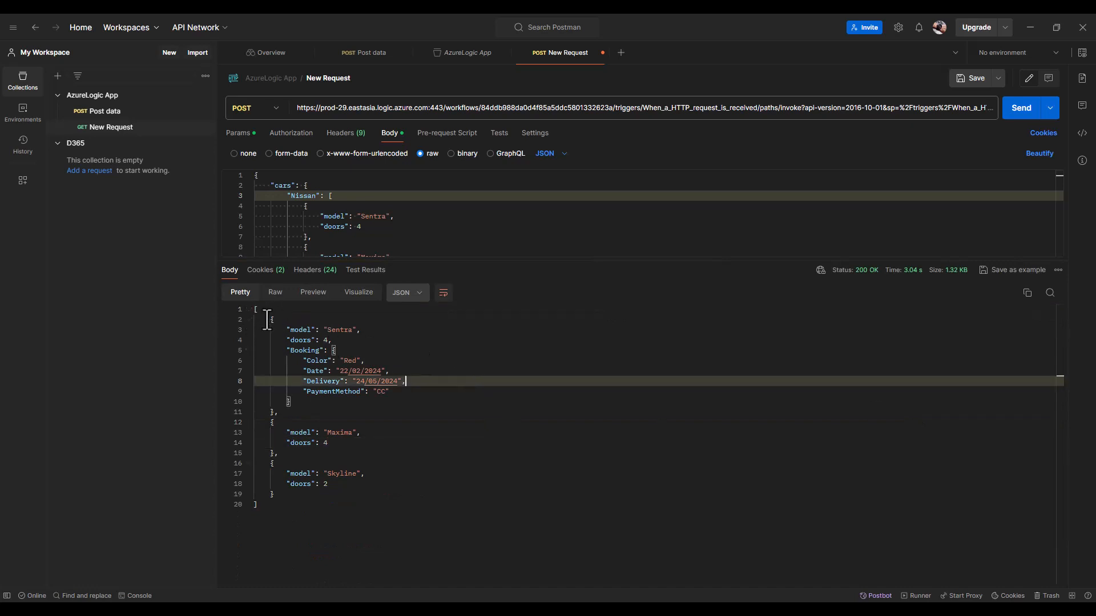
pyautogui.moveTo(270, 320); pyautogui.dragTo(348, 494)
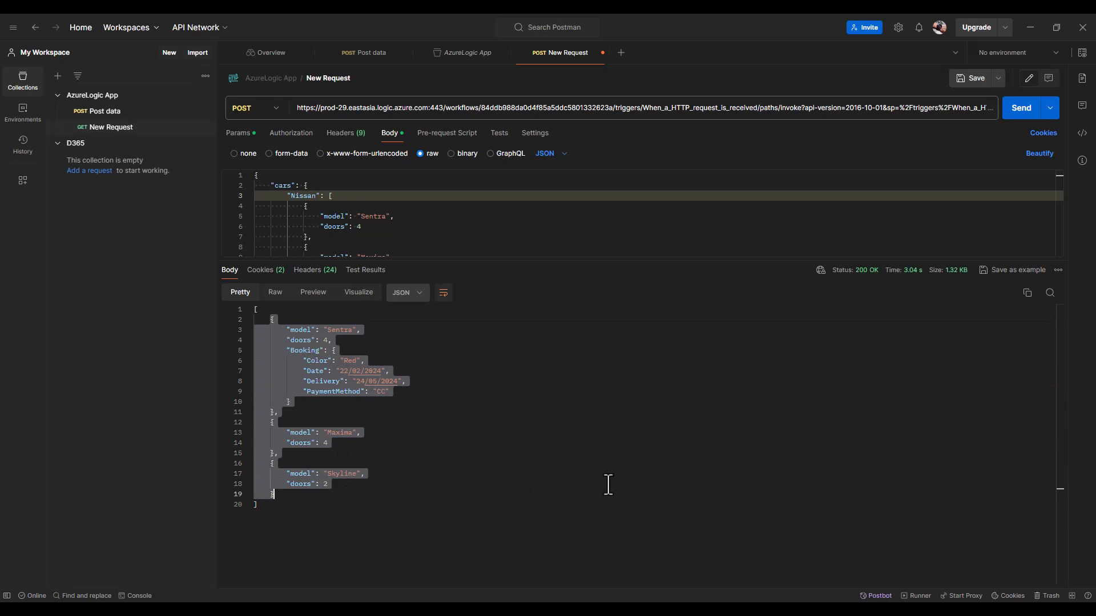
pyautogui.click(541, 454)
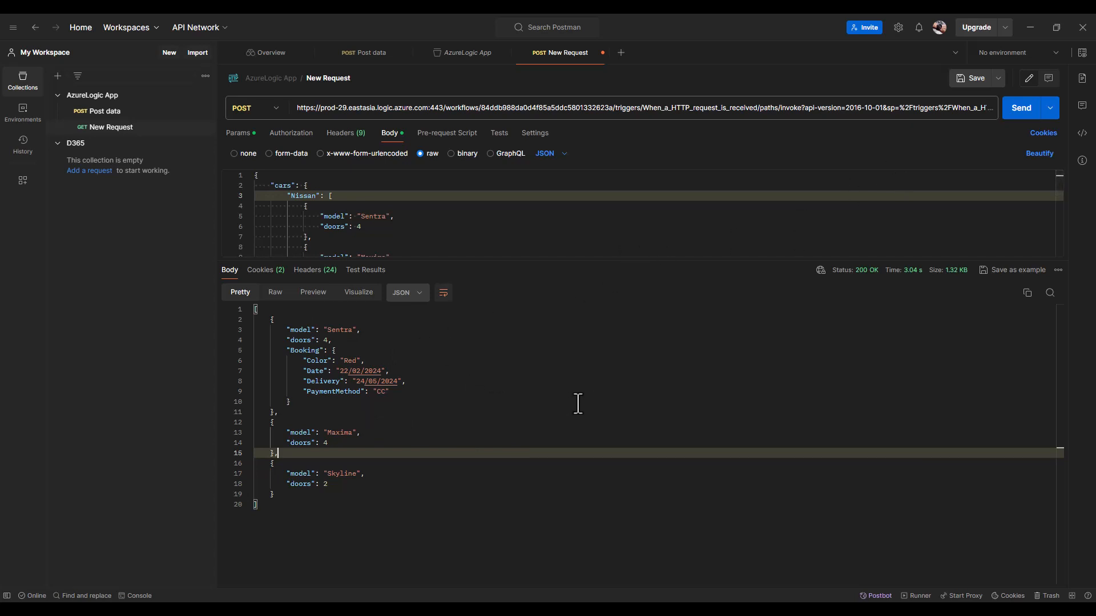
# - Change the Response body expression to outputs('UpdateJson')?['Nissan'][0] and save
pyautogui.click(1031, 29)
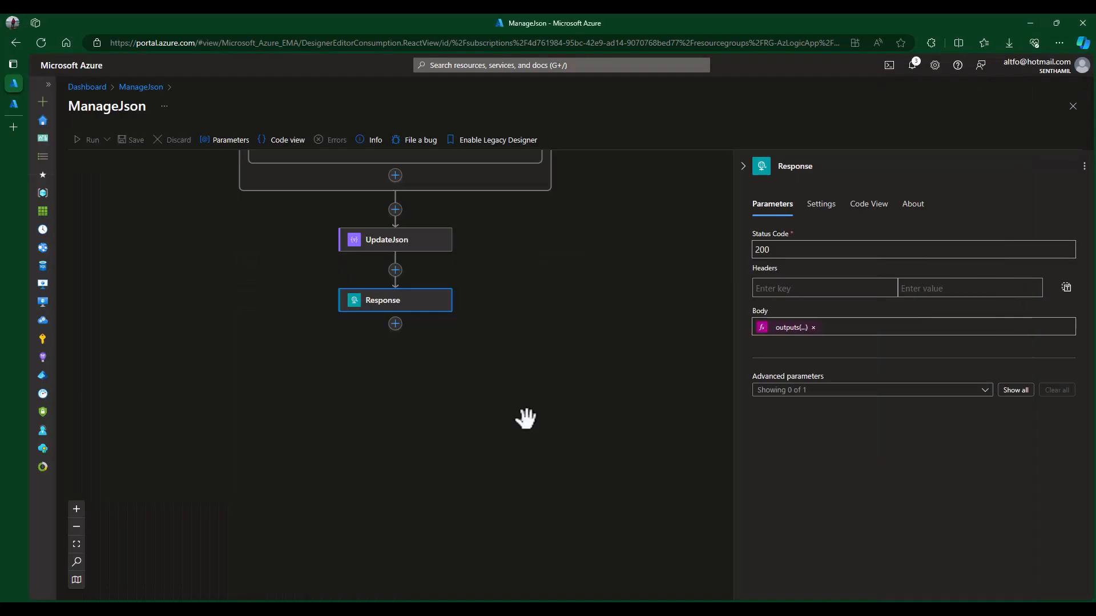
pyautogui.click(528, 357)
pyautogui.click(410, 303)
pyautogui.click(788, 328)
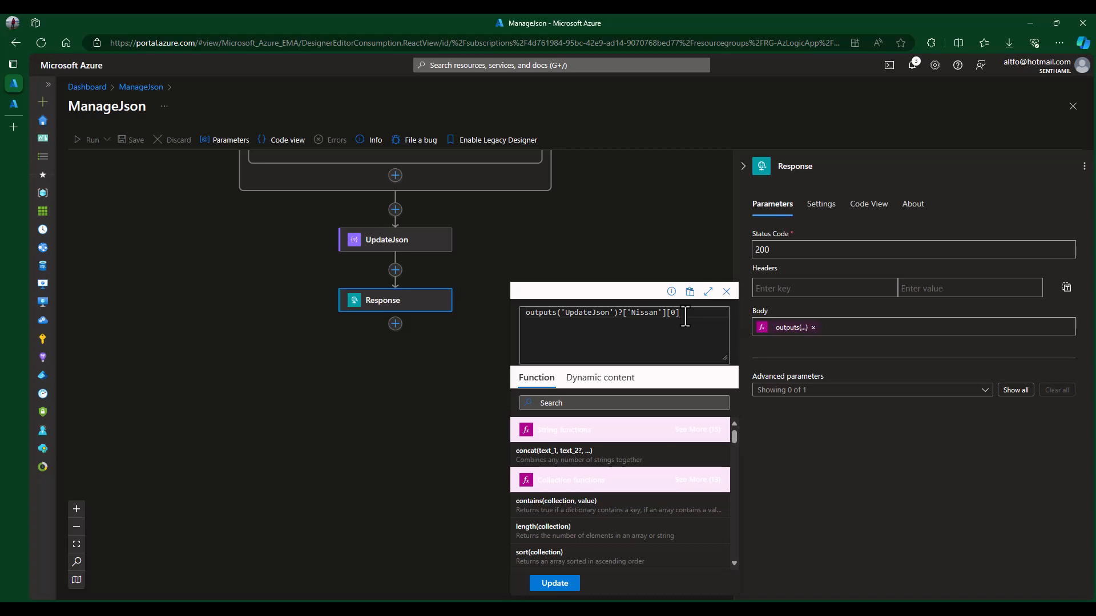
pyautogui.click(557, 585)
pyautogui.click(515, 315)
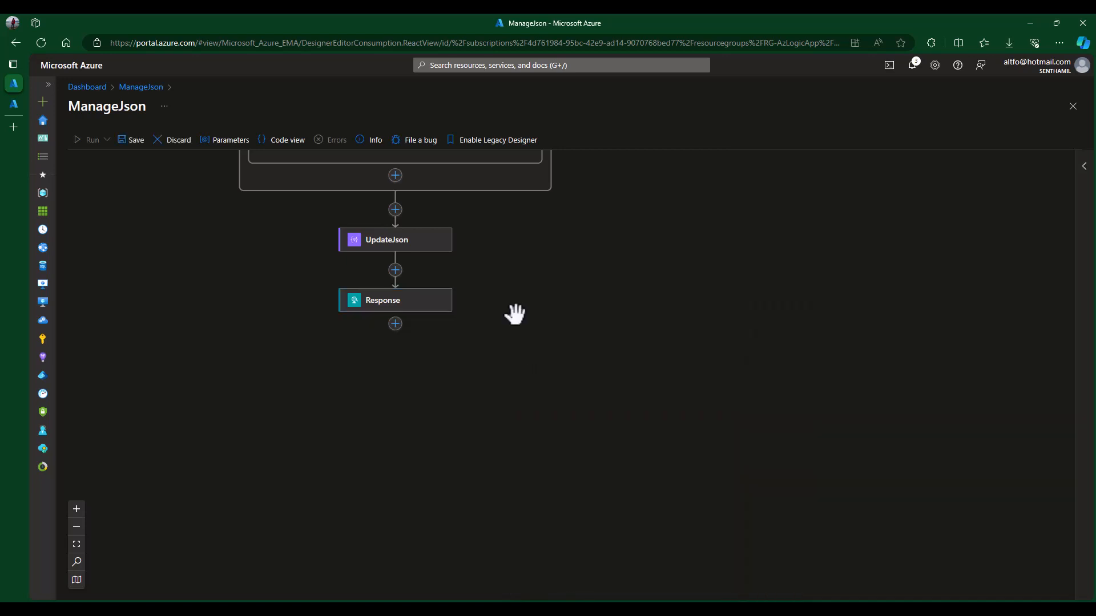
pyautogui.click(133, 140)
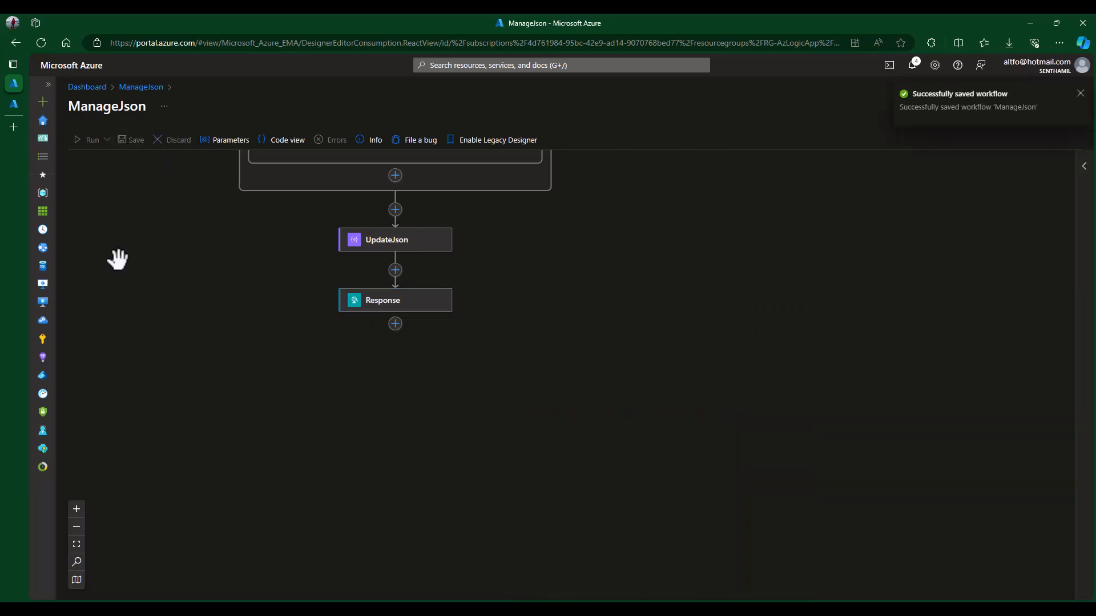
# - Resend the request and review the lone Sentra object with its Red Booking and Delivery date
pyautogui.click(571, 609)
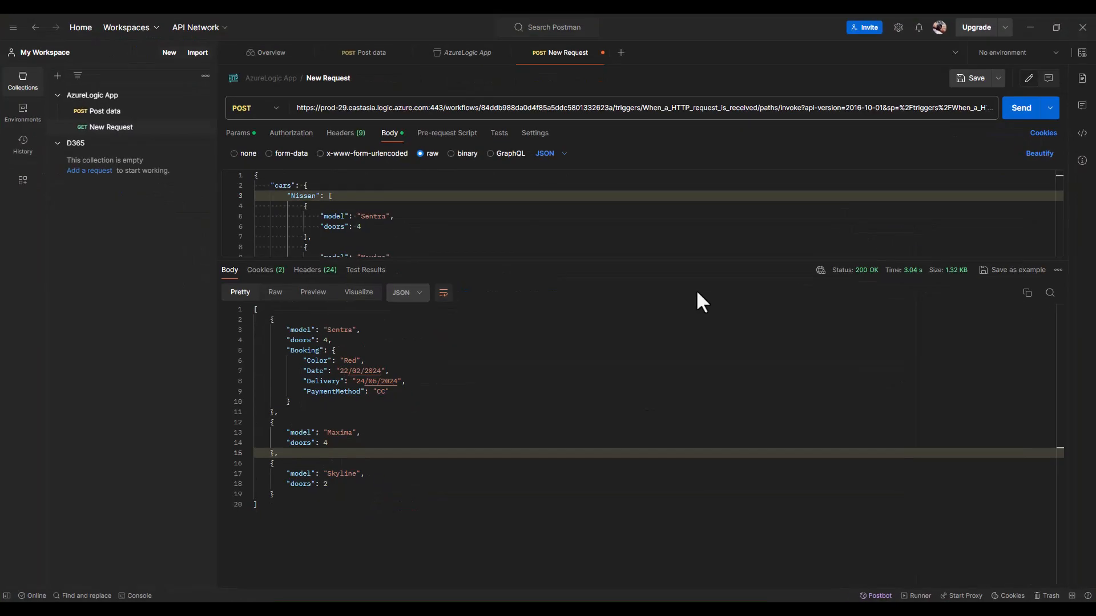
pyautogui.click(1019, 111)
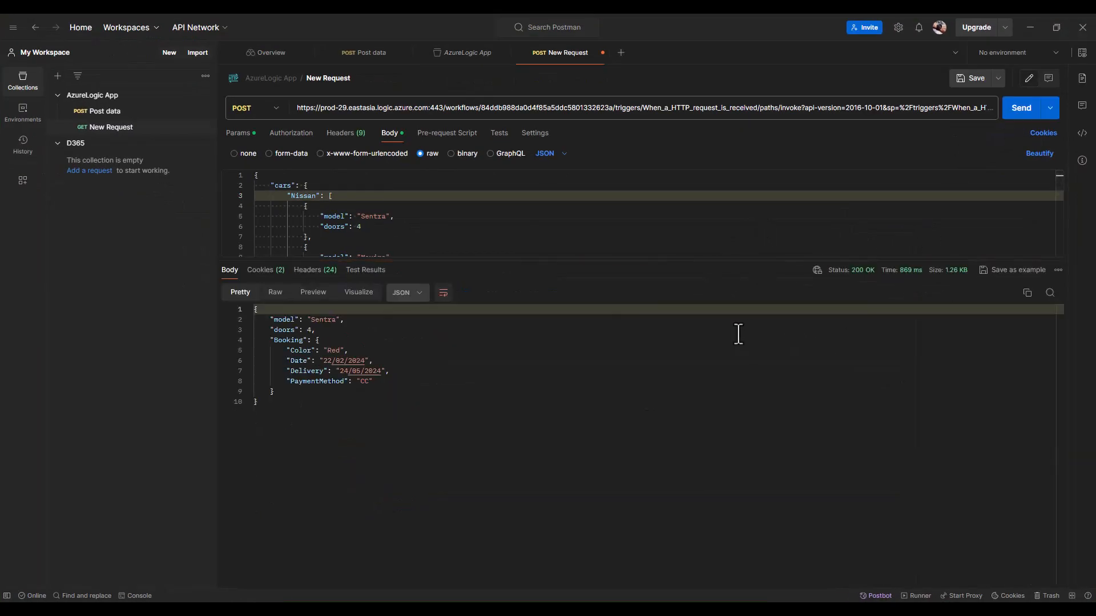
pyautogui.click(392, 350)
pyautogui.moveTo(255, 310); pyautogui.dragTo(332, 422)
pyautogui.click(484, 360)
pyautogui.click(370, 339)
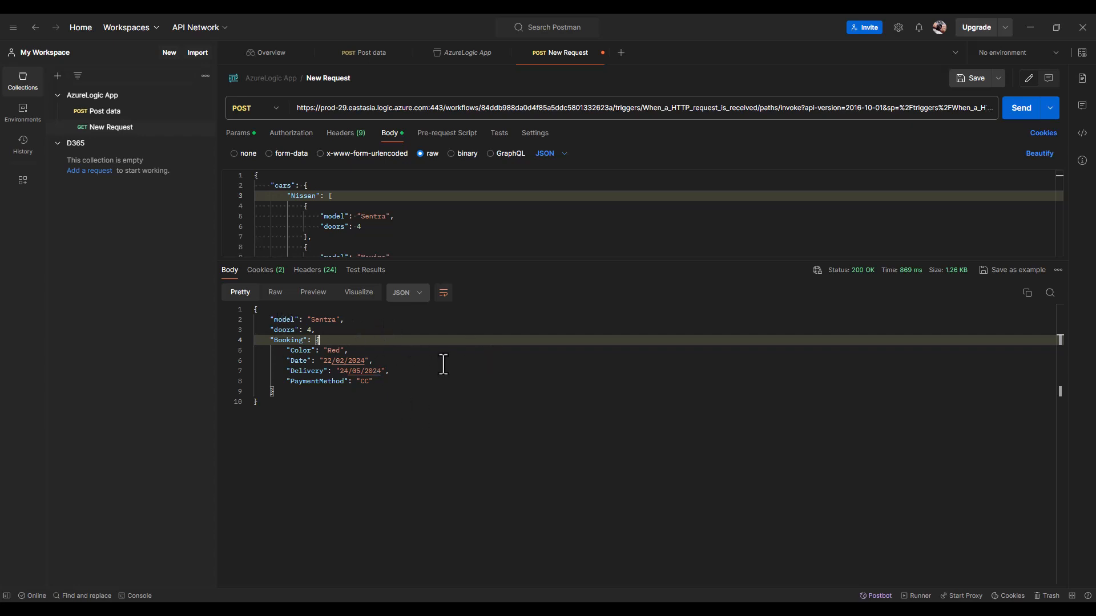
pyautogui.click(418, 372)
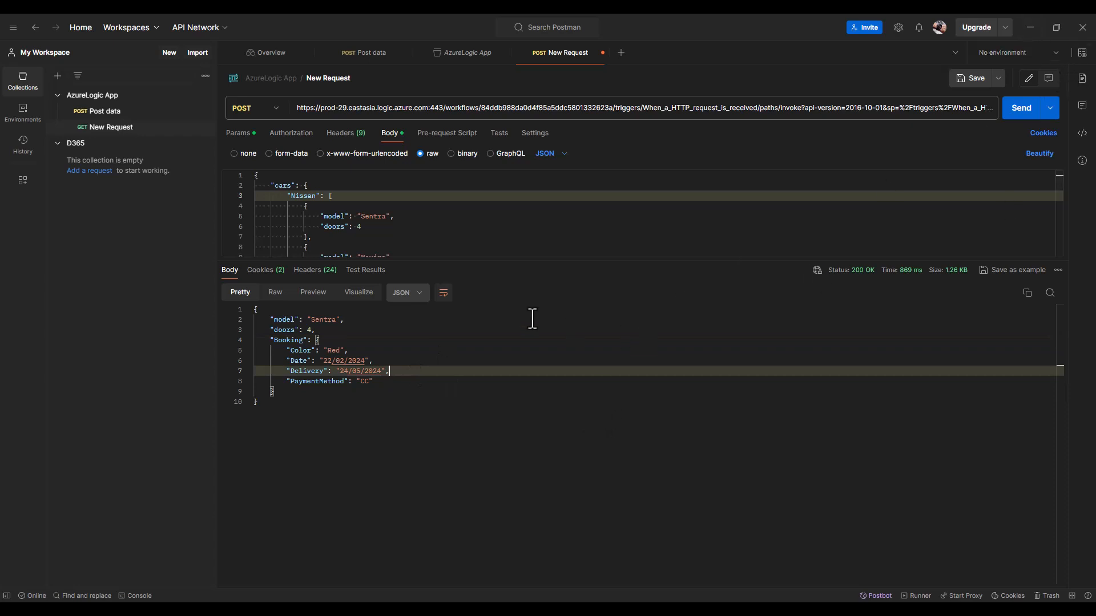
pyautogui.click(458, 321)
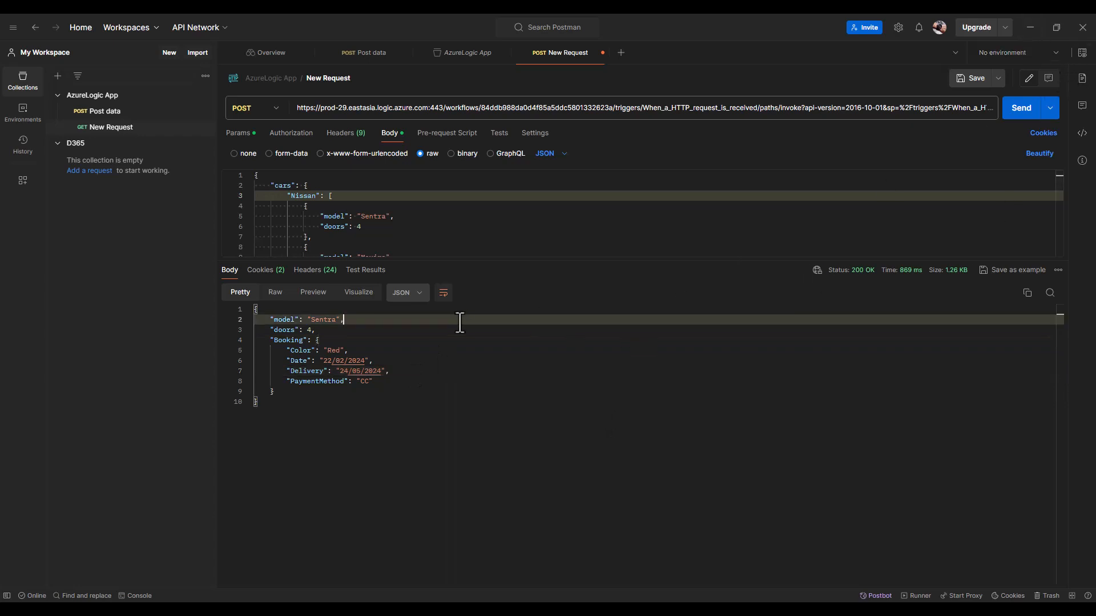
pyautogui.click(1030, 27)
# - Review AddBooking's addProperty(items('eachNissanModel'),'Booking',variables('Booking')) expression, then close it
pyautogui.scroll(9, 735, 258)
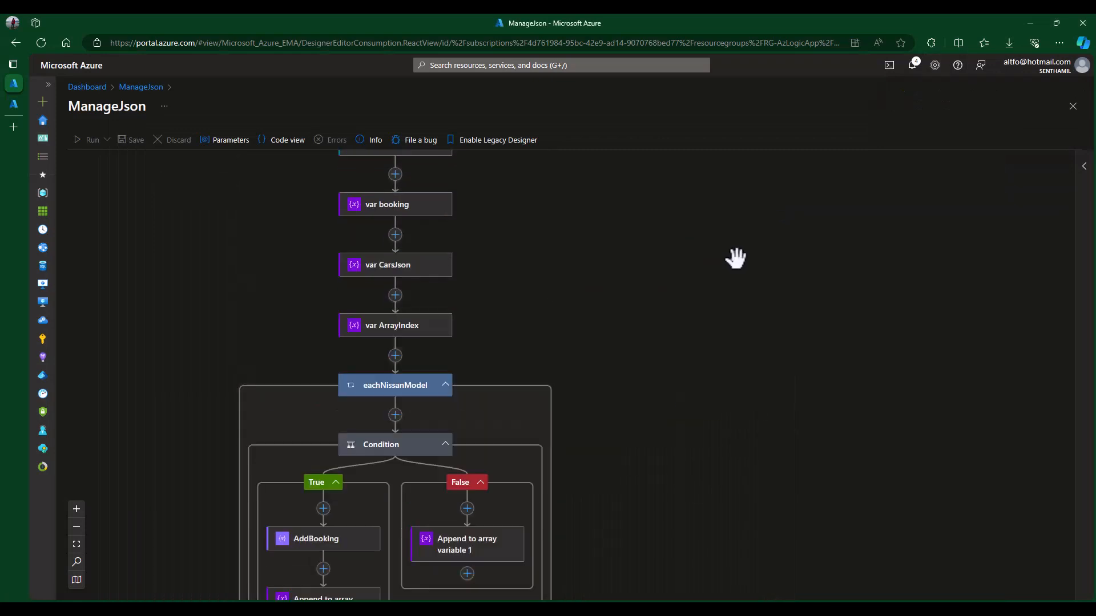
pyautogui.scroll(-3, 734, 257)
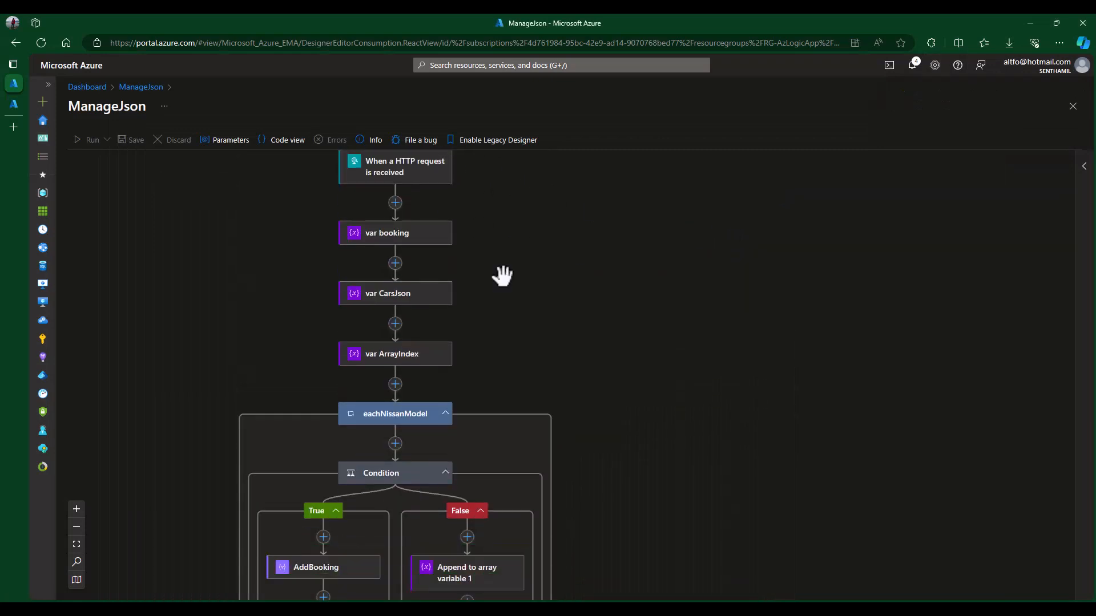
pyautogui.scroll(-5, 742, 280)
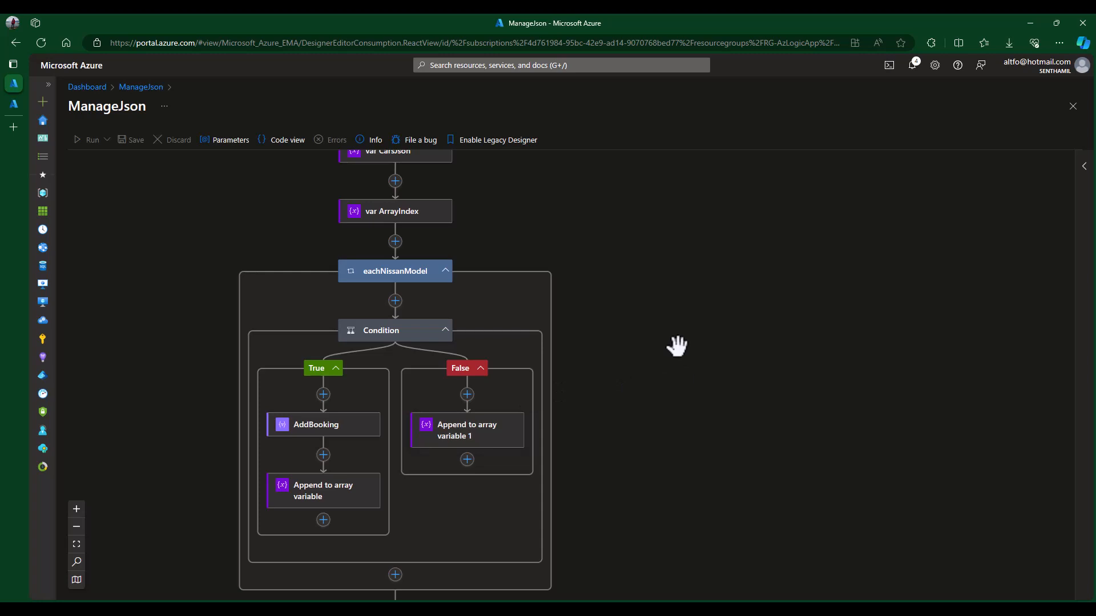
pyautogui.scroll(-1, 731, 335)
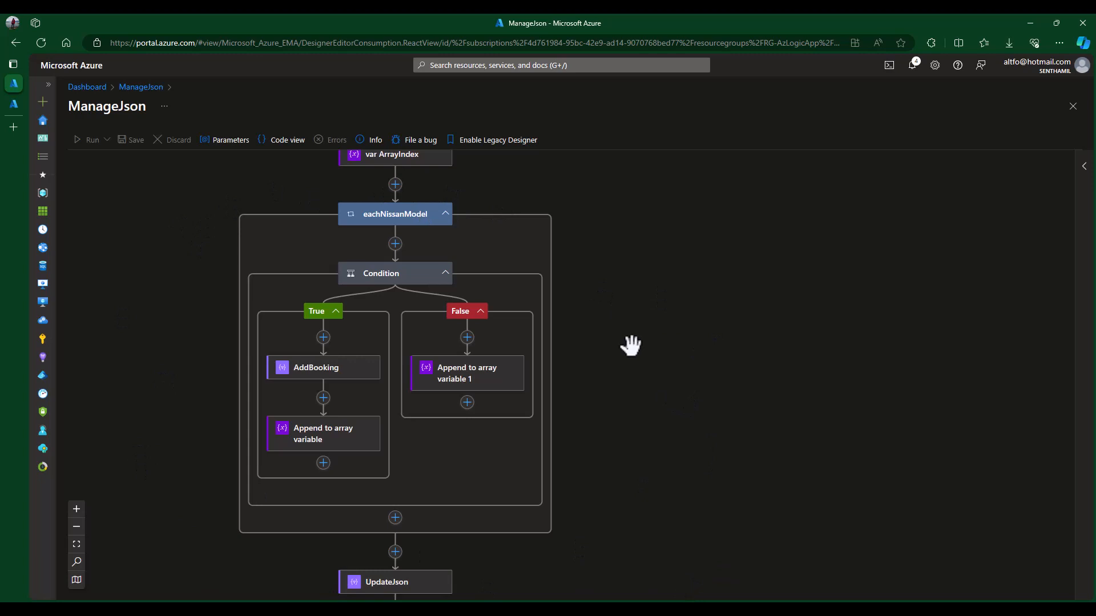
pyautogui.scroll(-3, 795, 377)
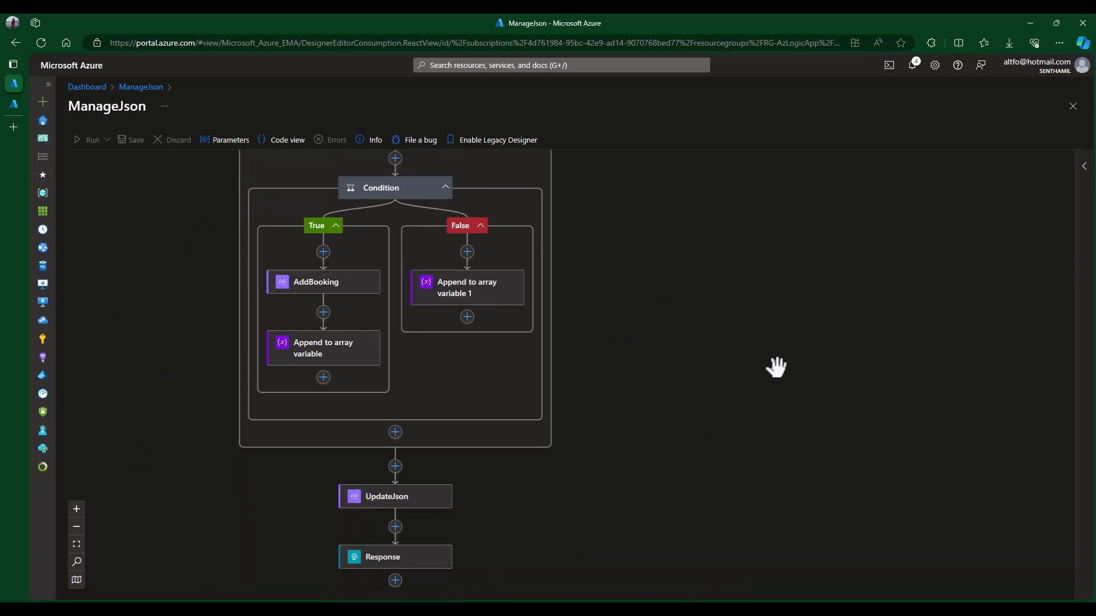
pyautogui.scroll(2, 765, 361)
pyautogui.click(320, 342)
pyautogui.click(797, 251)
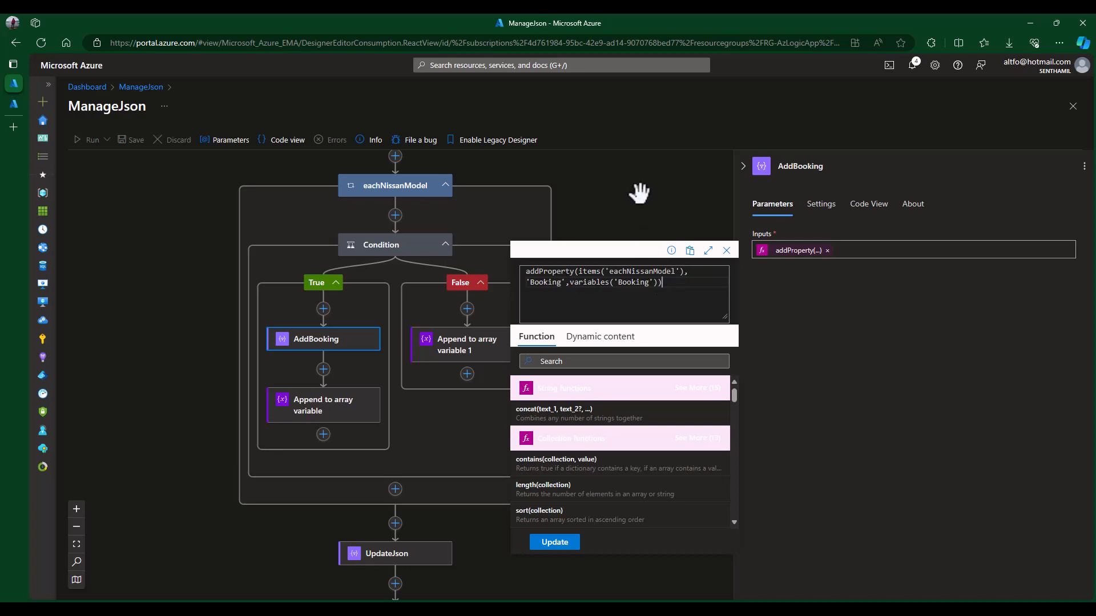
pyautogui.click(742, 166)
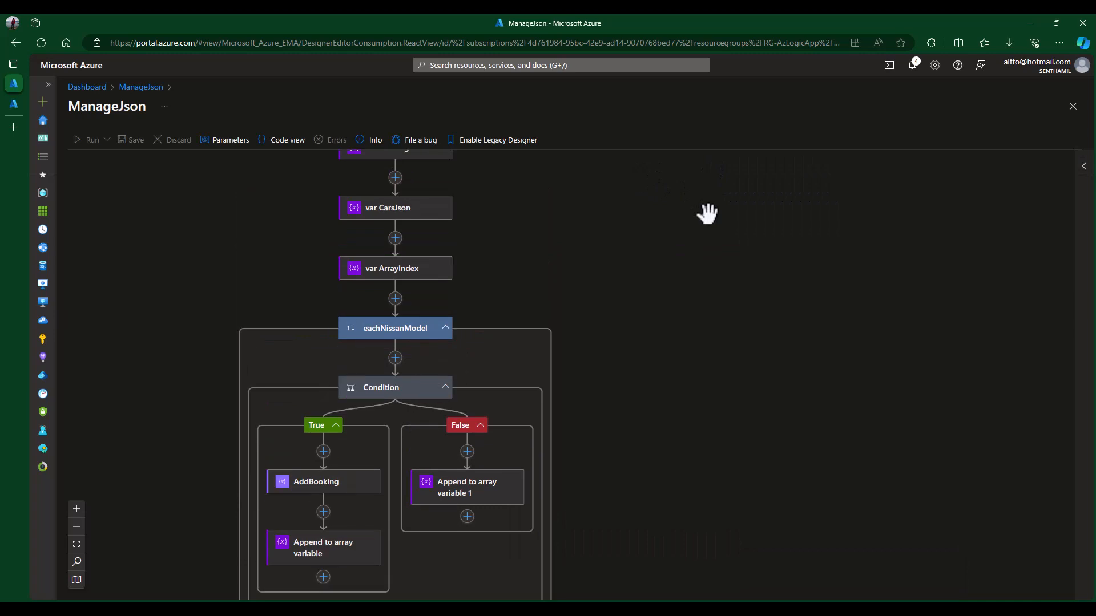
# - Insert a Compose action between var ArrayIndex and eachNissanModel
pyautogui.click(395, 298)
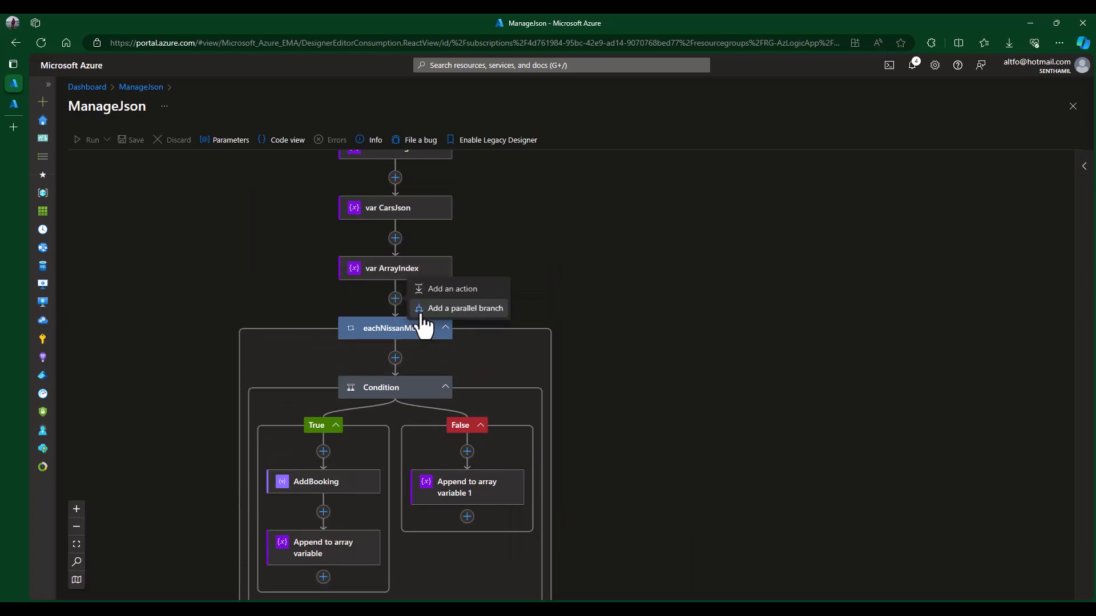
pyautogui.click(456, 289)
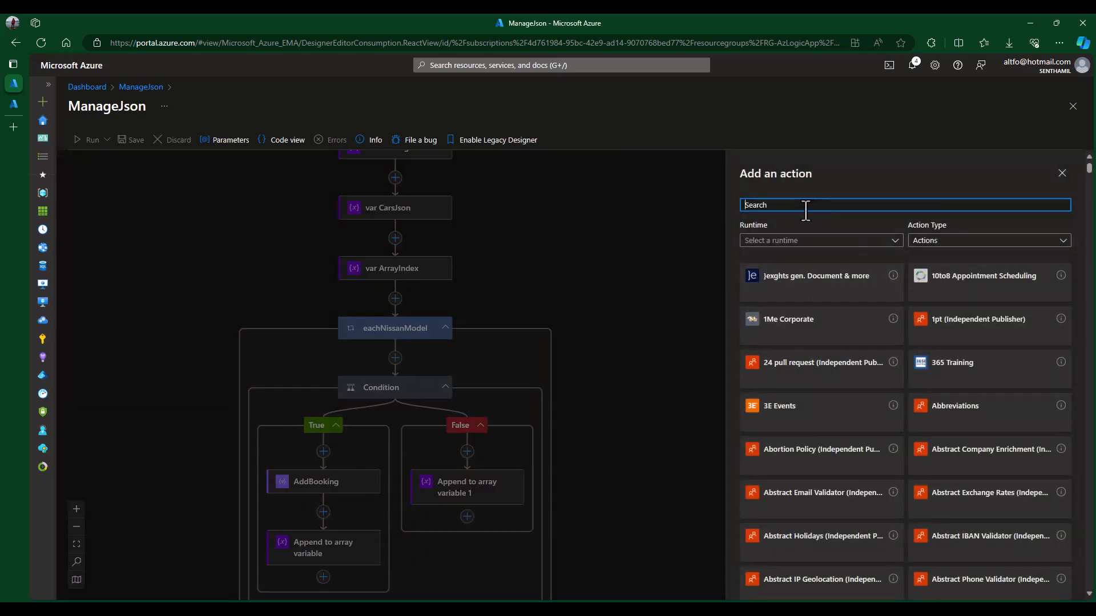
pyautogui.write('compose')
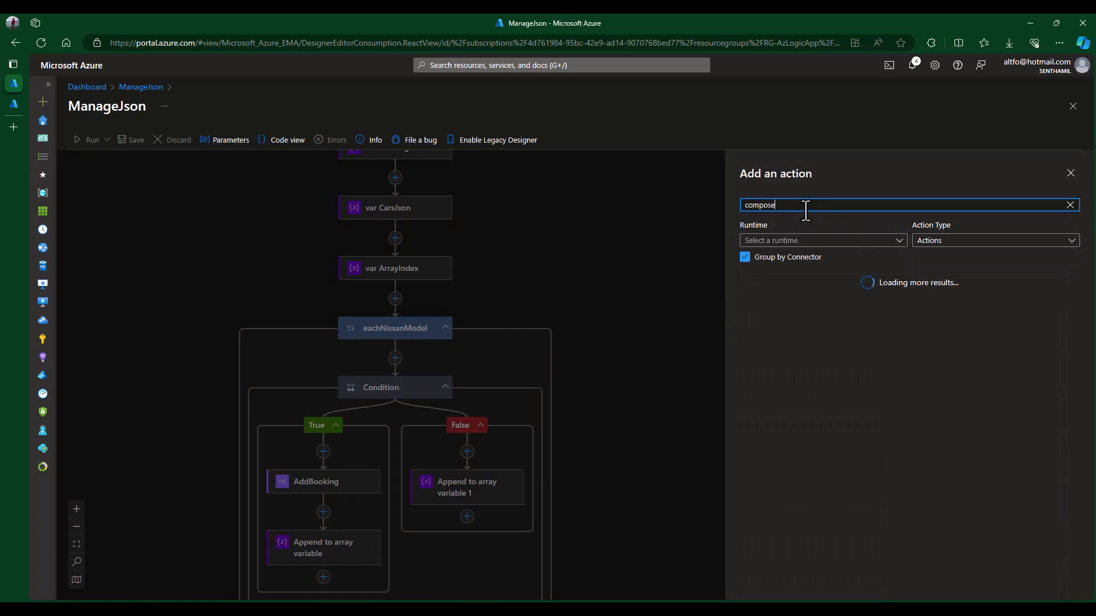
pyautogui.click(1067, 298)
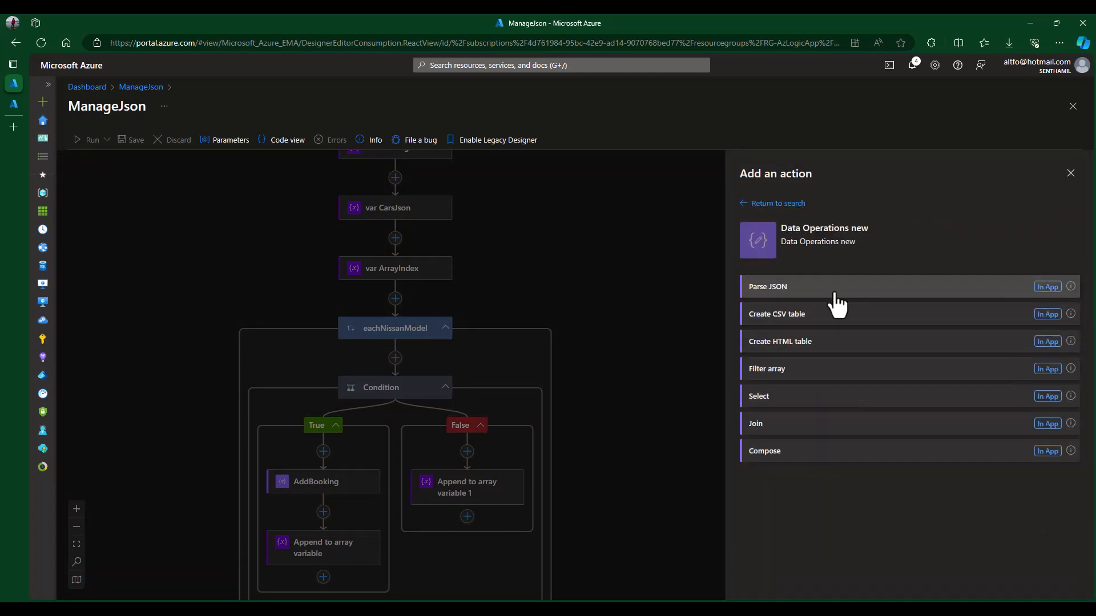
pyautogui.click(777, 460)
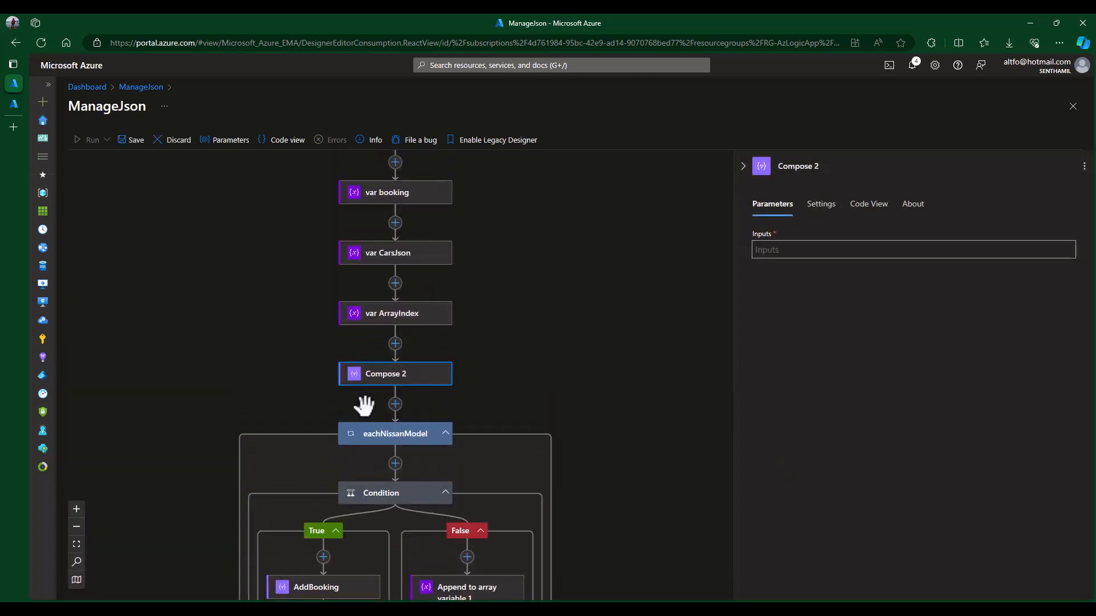
# - Copy the addProperty expression from AddBooking's inputs
pyautogui.click(817, 249)
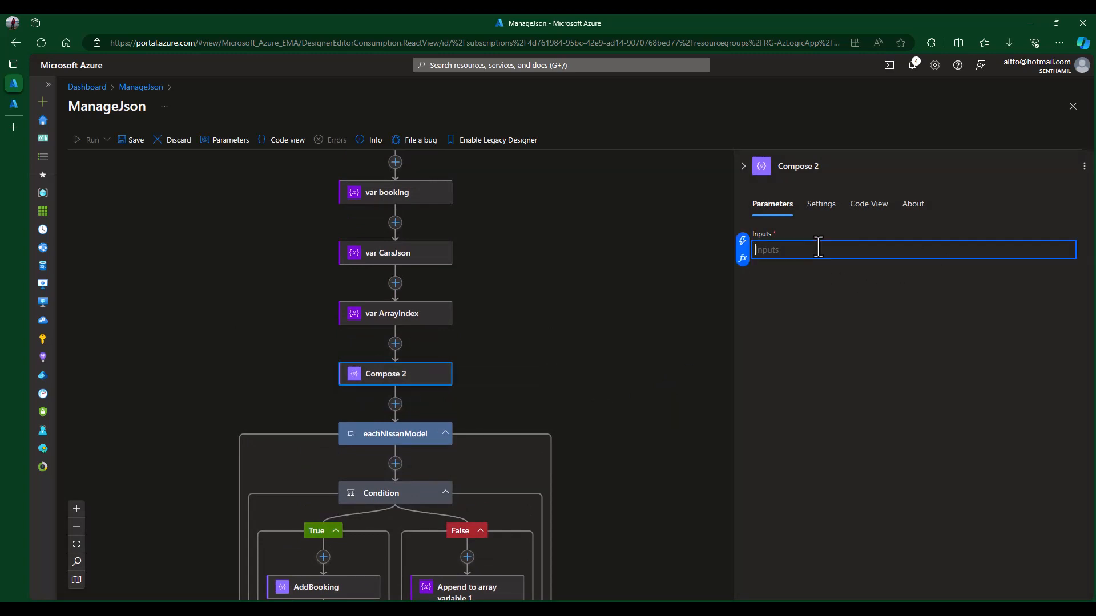
pyautogui.click(743, 260)
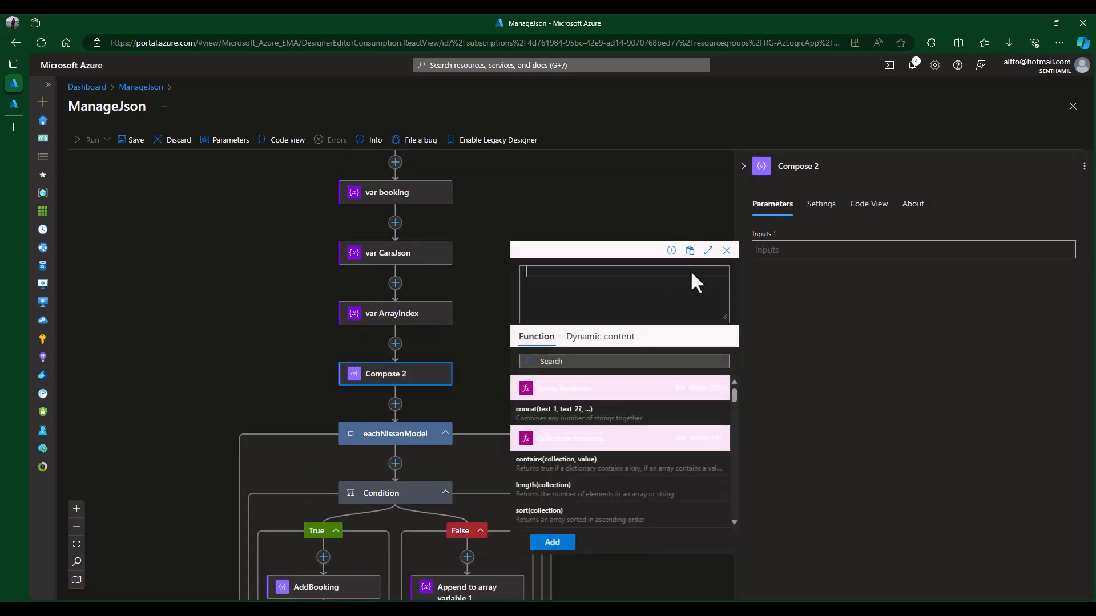
pyautogui.scroll(-4, 370, 533)
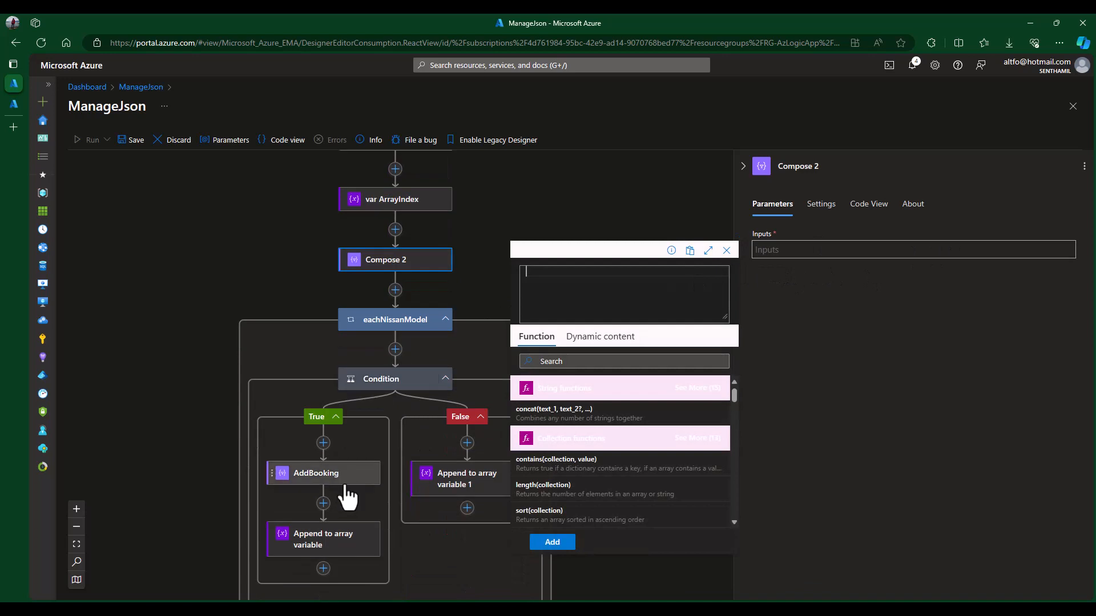
pyautogui.click(343, 479)
pyautogui.click(799, 253)
pyautogui.hotkey('ctrl', 'c')
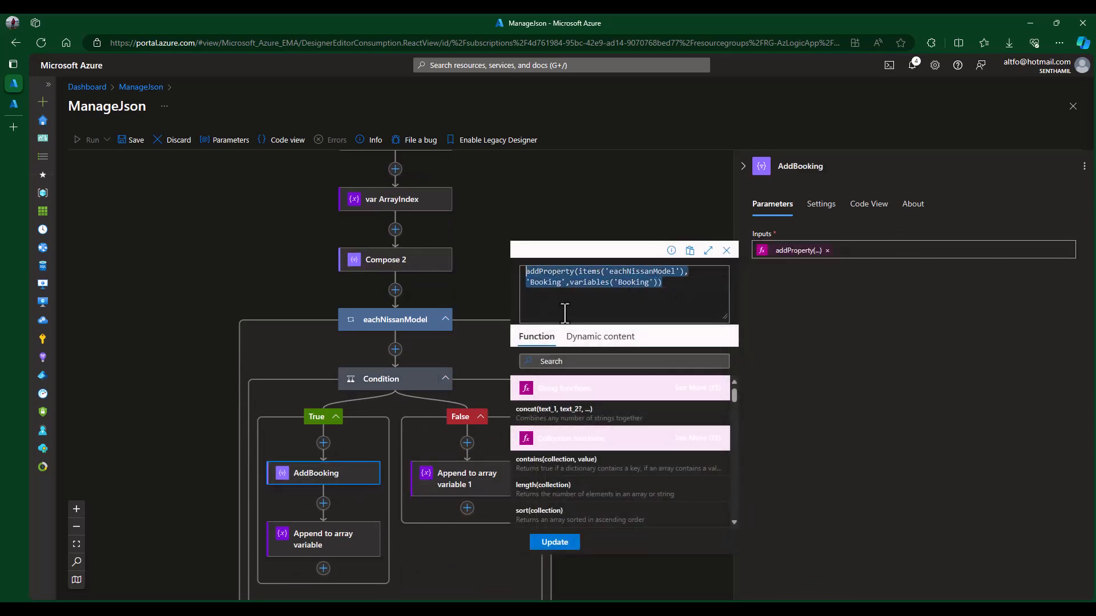
pyautogui.click(660, 183)
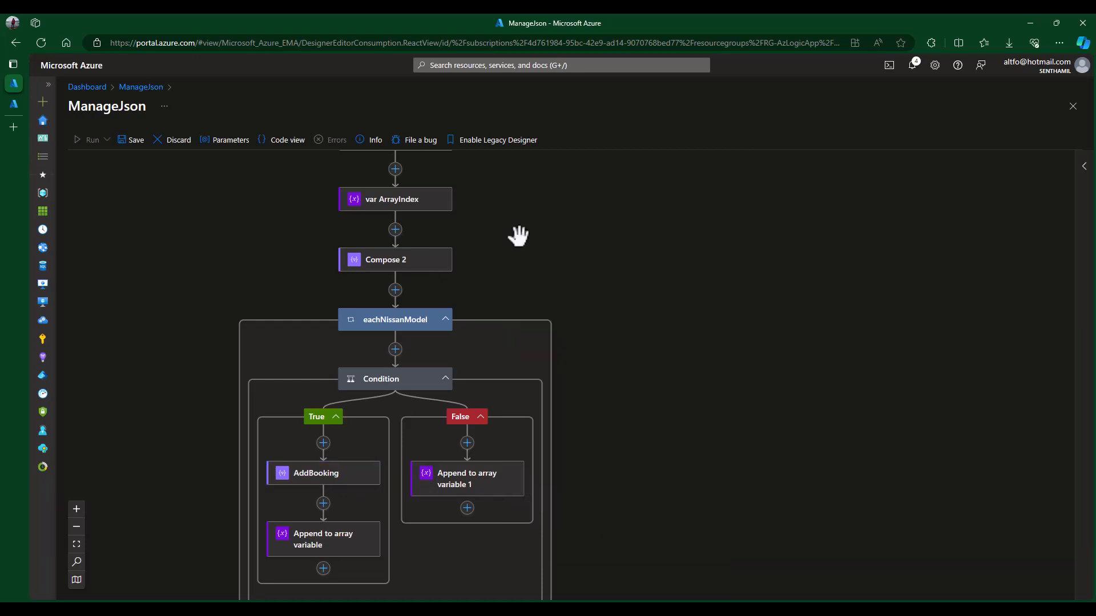
# - Paste the expression into Compose 2, replacing the loop item with triggerBody()?['Nissan'][0]
pyautogui.click(425, 264)
pyautogui.click(847, 248)
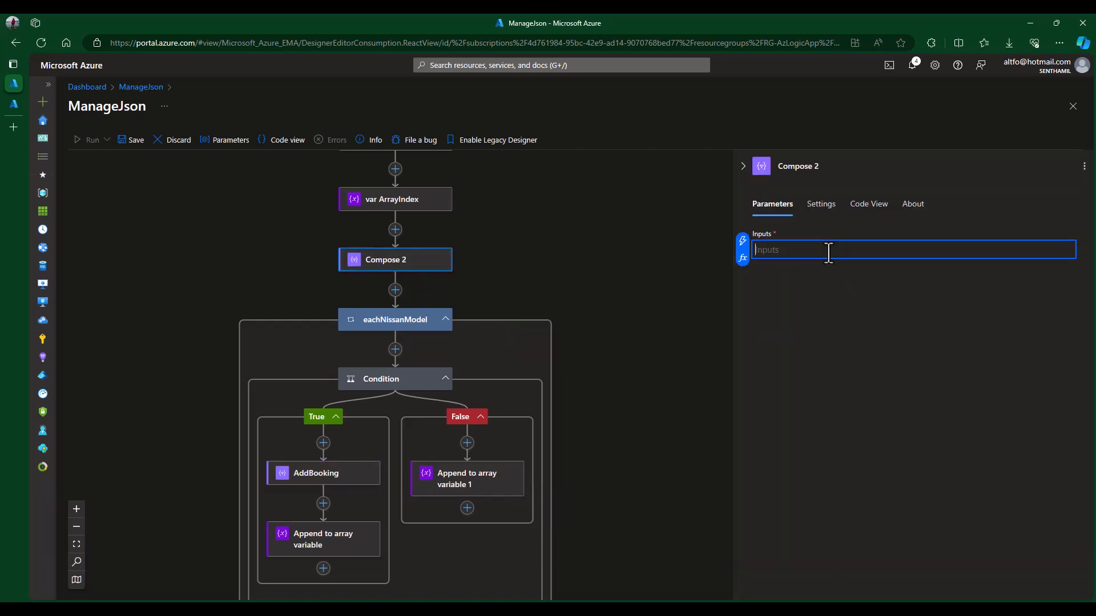
pyautogui.click(744, 252)
pyautogui.hotkey('ctrl', 'v')
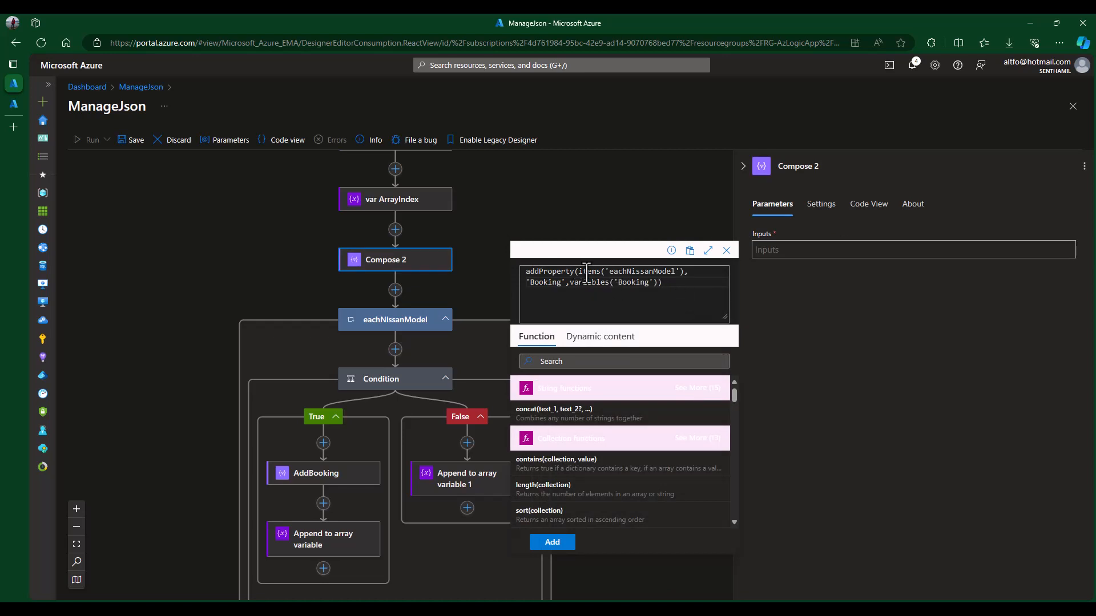
pyautogui.moveTo(580, 271); pyautogui.dragTo(684, 272)
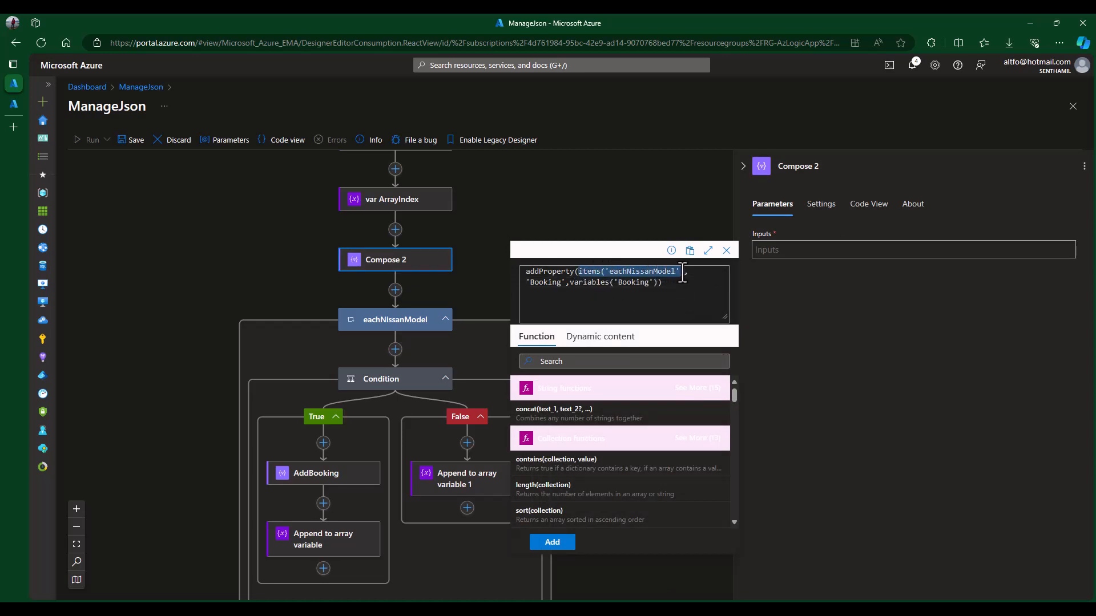
pyautogui.press('BackSpace')
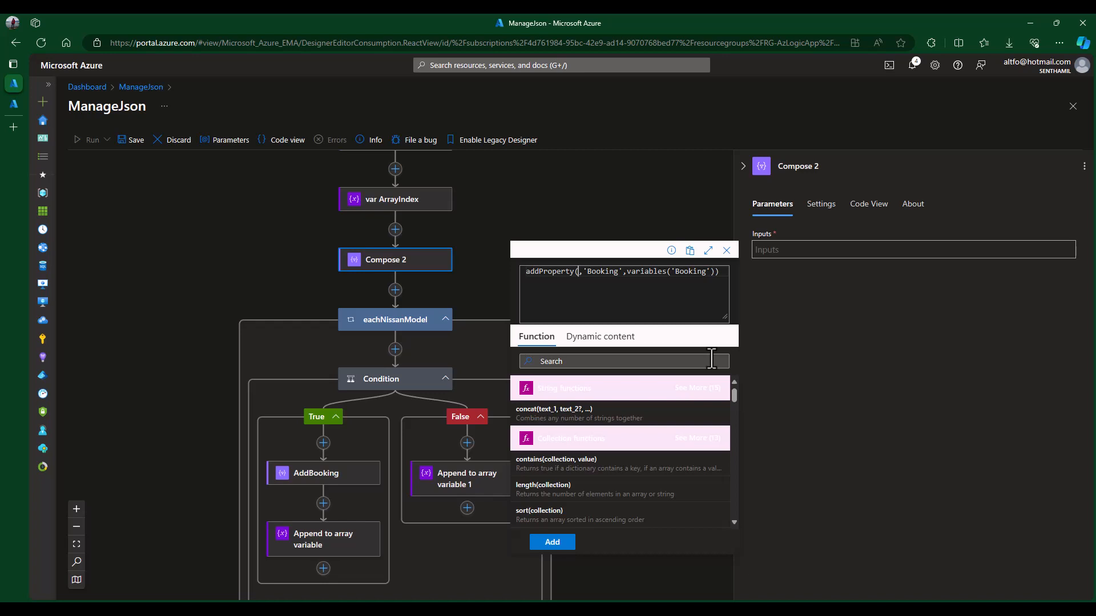
pyautogui.write('trigger')
pyautogui.press('Down')
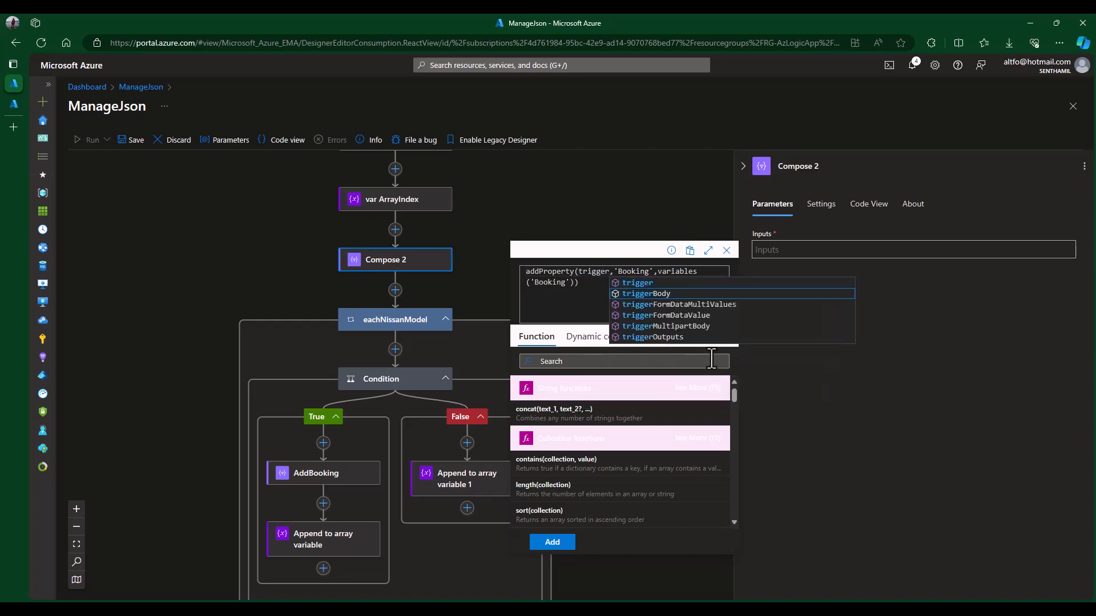
pyautogui.click(672, 292)
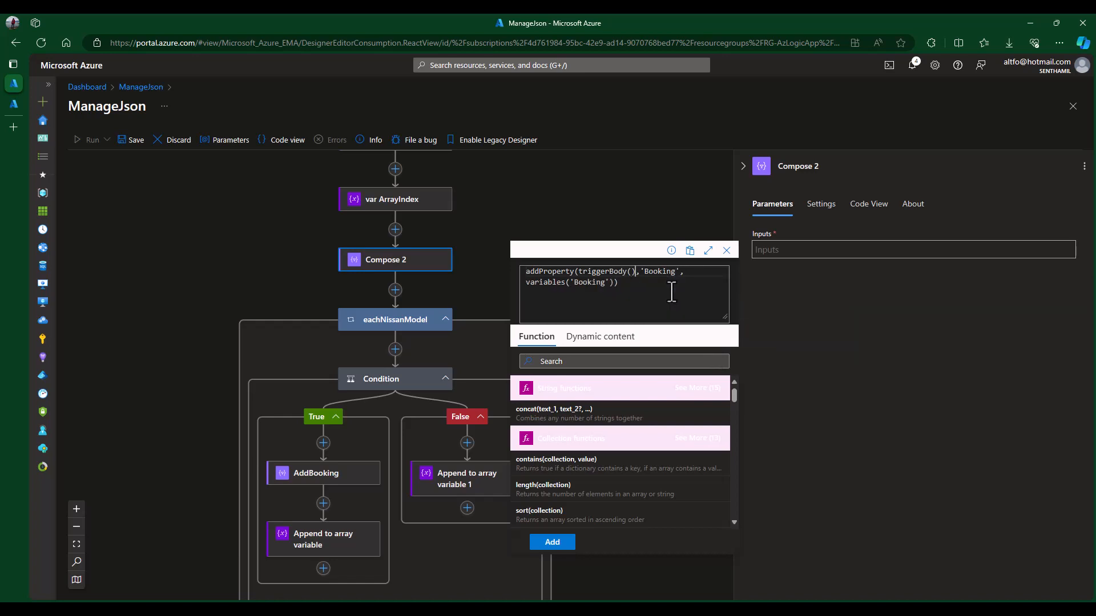
pyautogui.write("?['Nissan'][0")
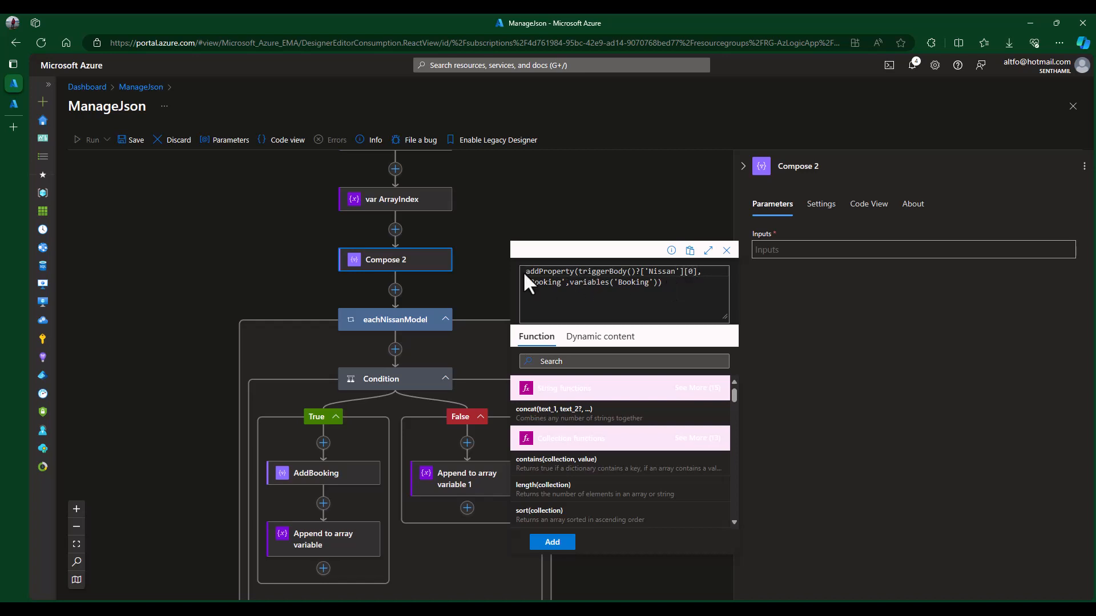
pyautogui.moveTo(525, 271); pyautogui.dragTo(676, 287)
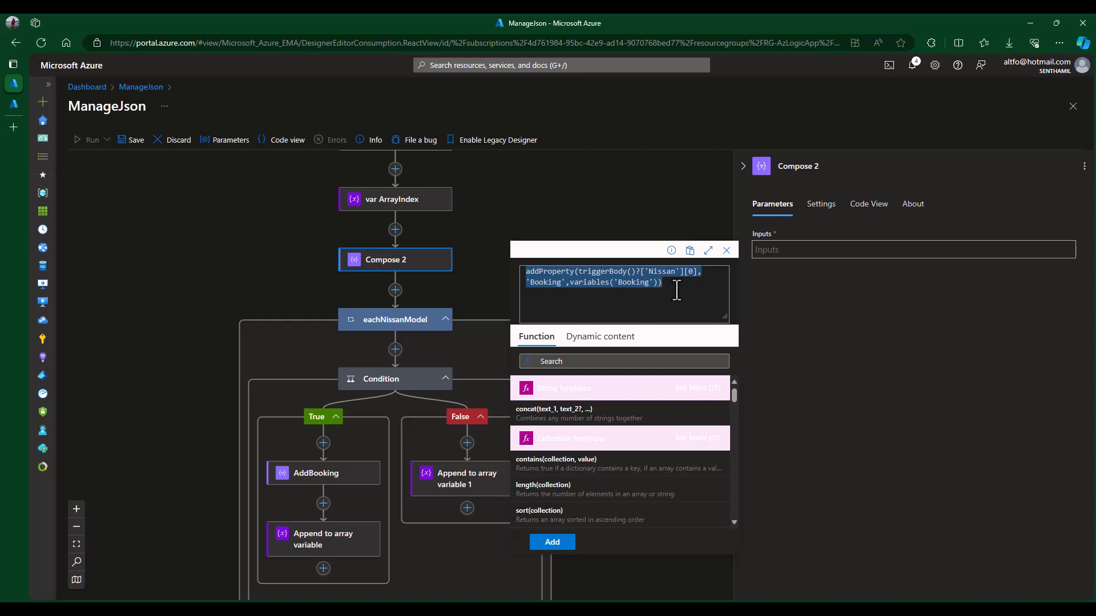
pyautogui.moveTo(677, 290); pyautogui.dragTo(524, 270)
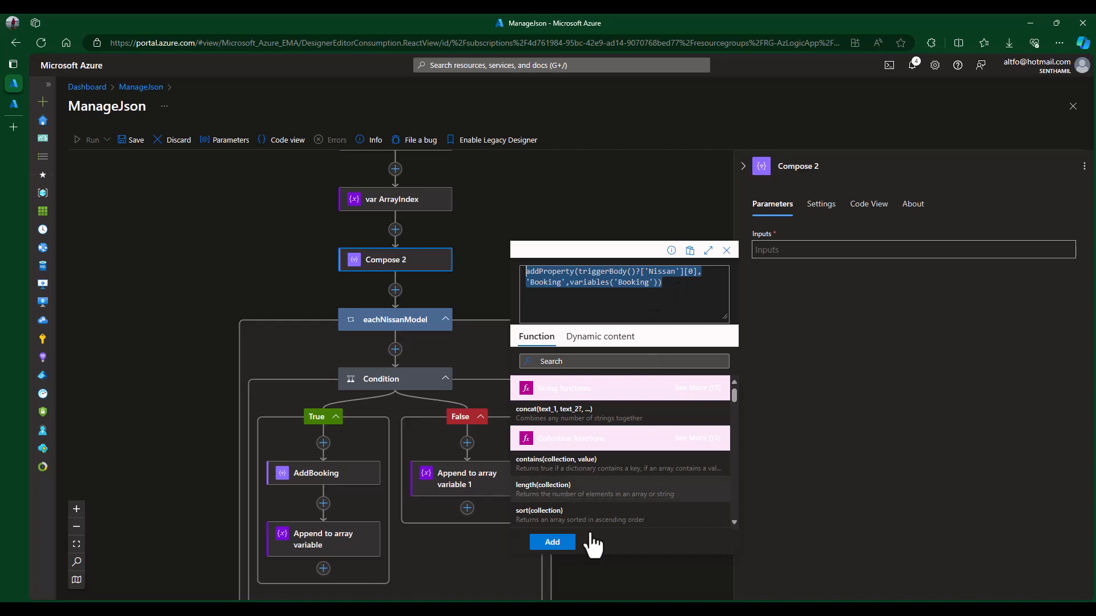
pyautogui.click(552, 542)
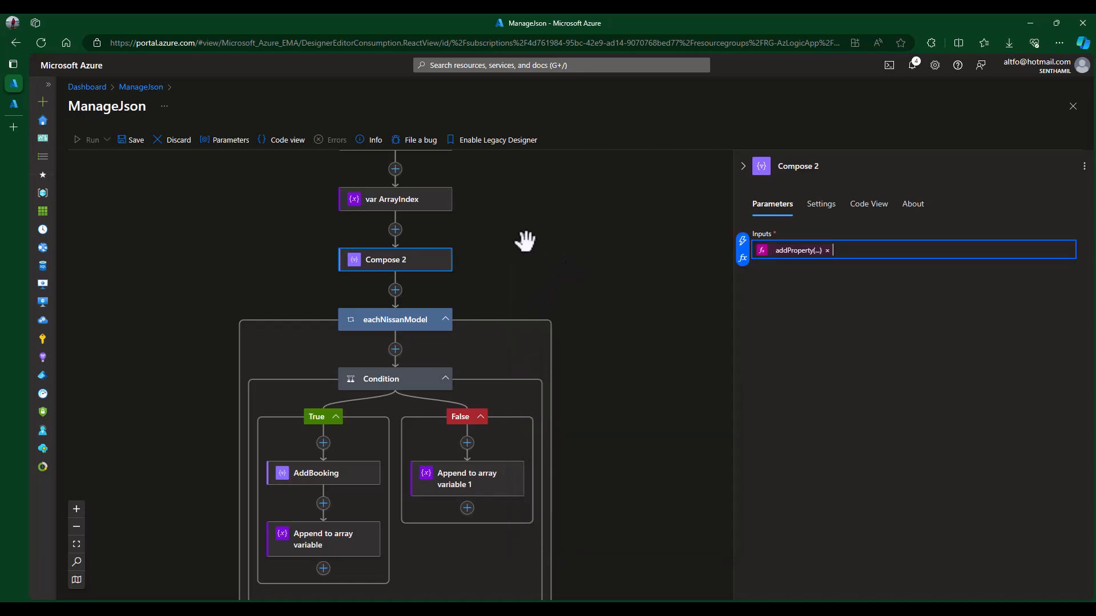
# - Save the ManageJson workflow and close the Compose 2 details
pyautogui.click(128, 140)
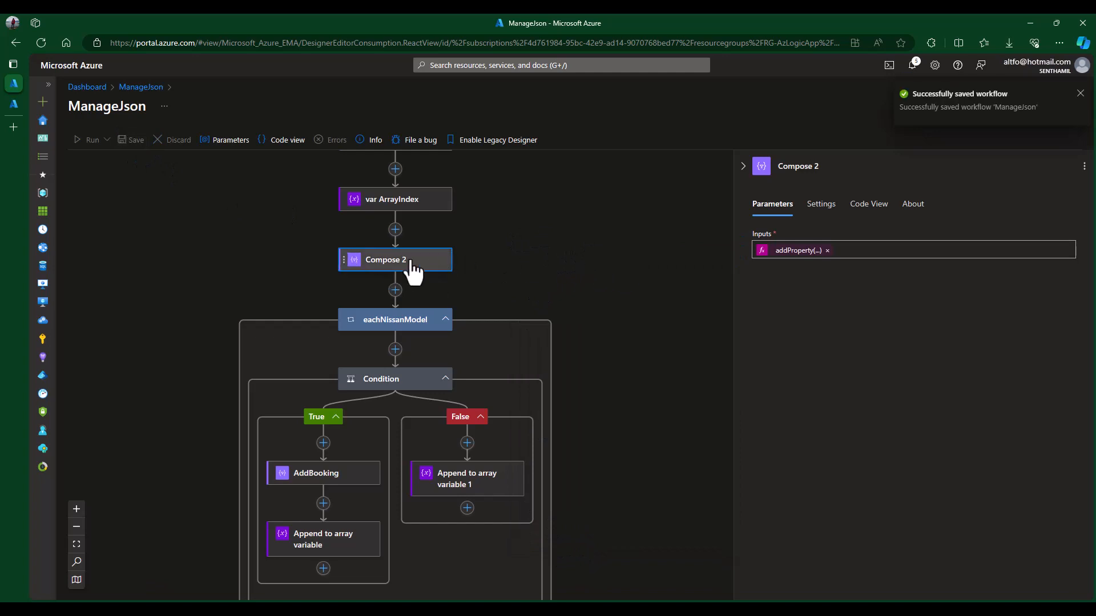
pyautogui.click(1080, 94)
pyautogui.click(687, 227)
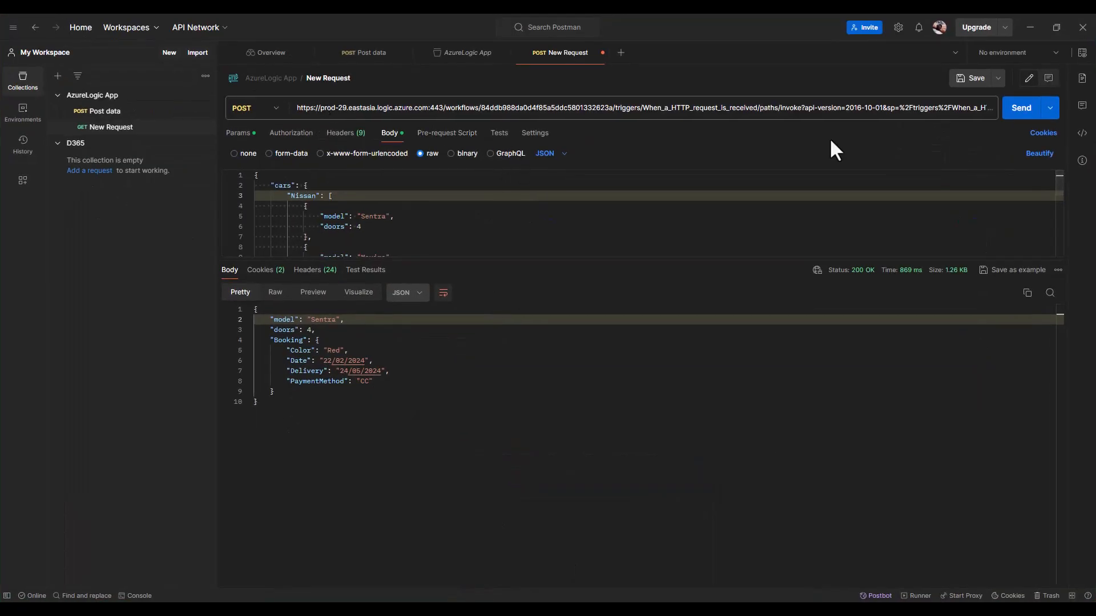
# - Resend the Postman request, which now fails with 502 Bad Gateway
pyautogui.click(1024, 116)
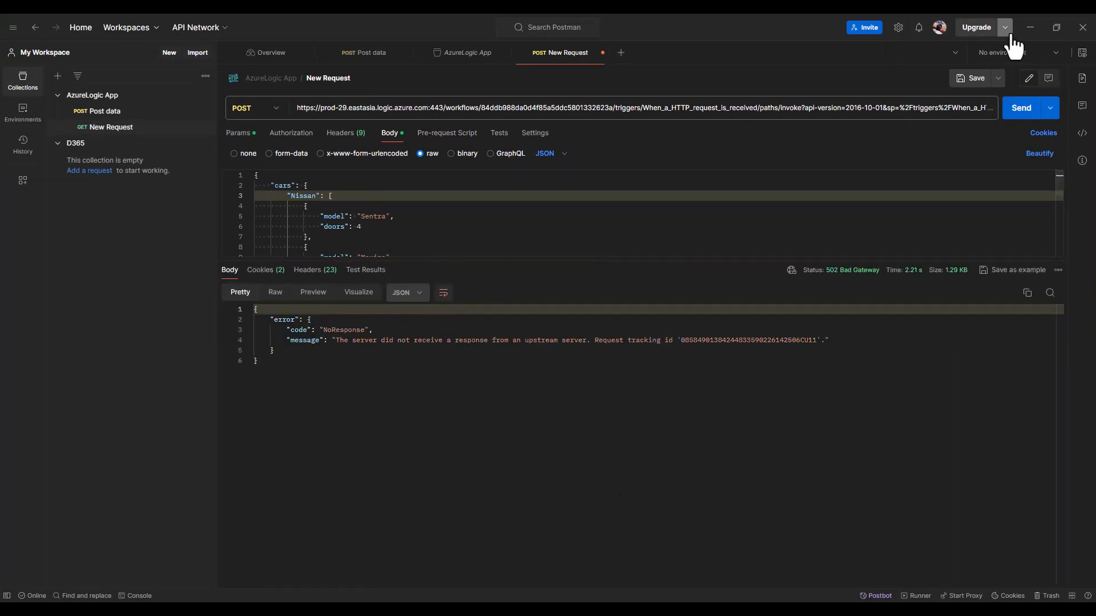
pyautogui.click(1031, 29)
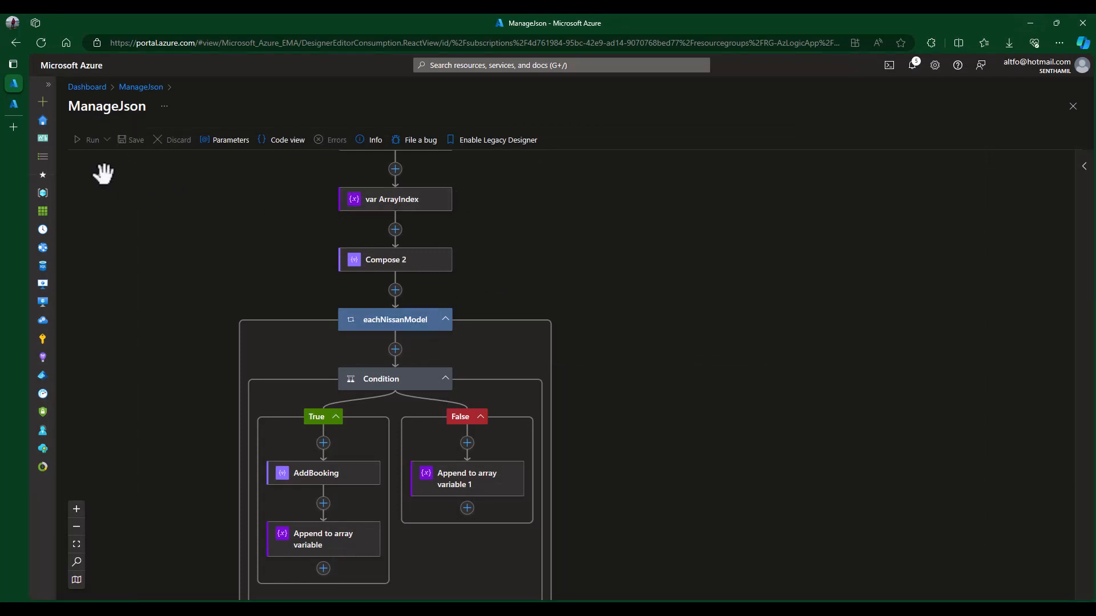
# - Open the newest failed run and read Compose 2's InvalidTemplate error
pyautogui.click(13, 104)
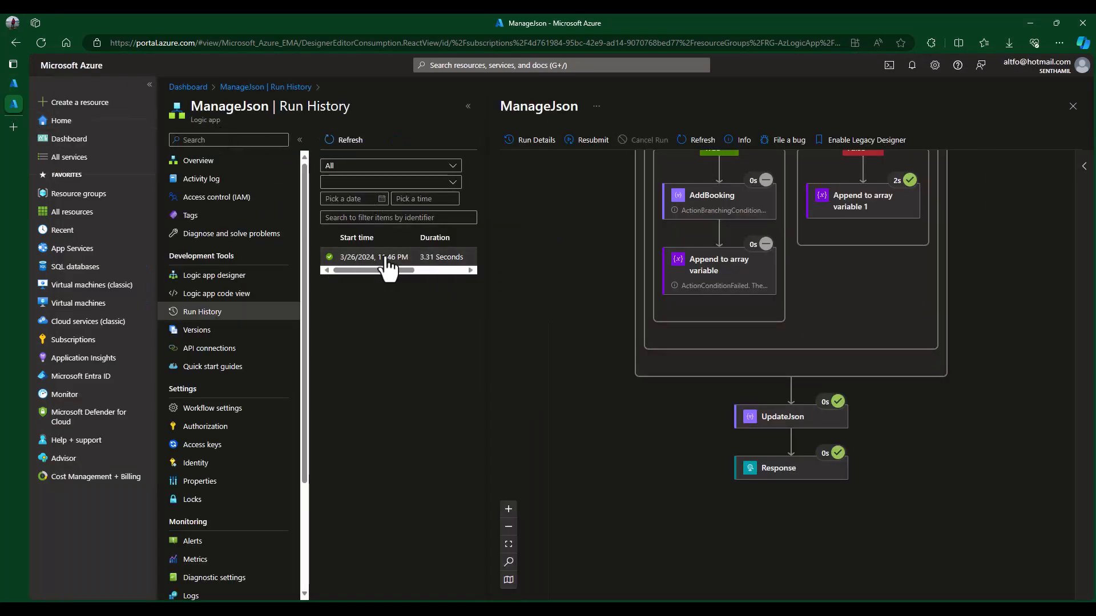
pyautogui.click(349, 142)
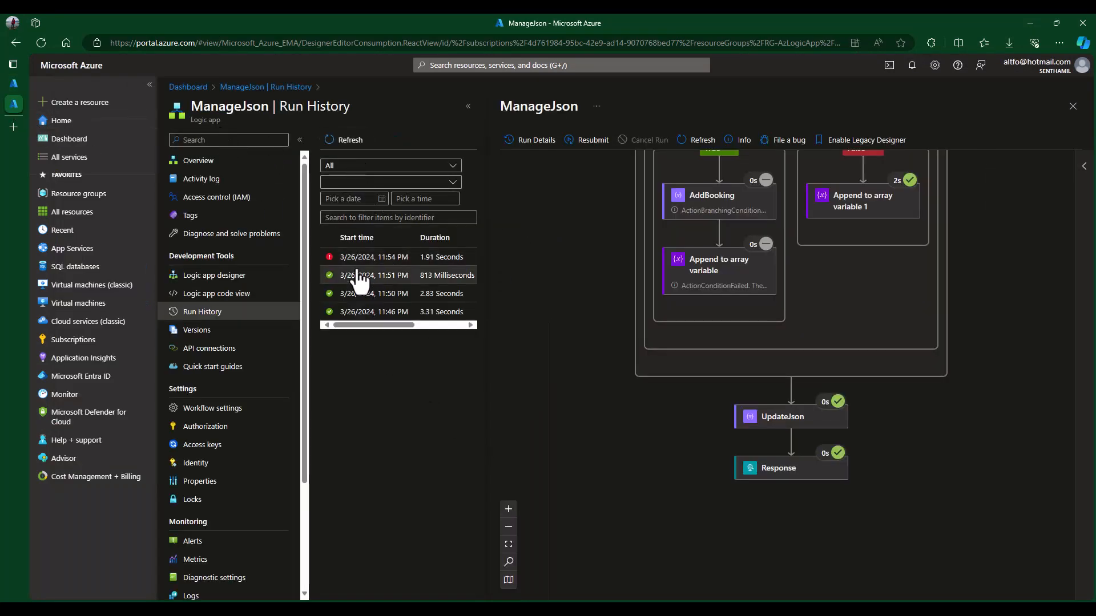
pyautogui.click(360, 261)
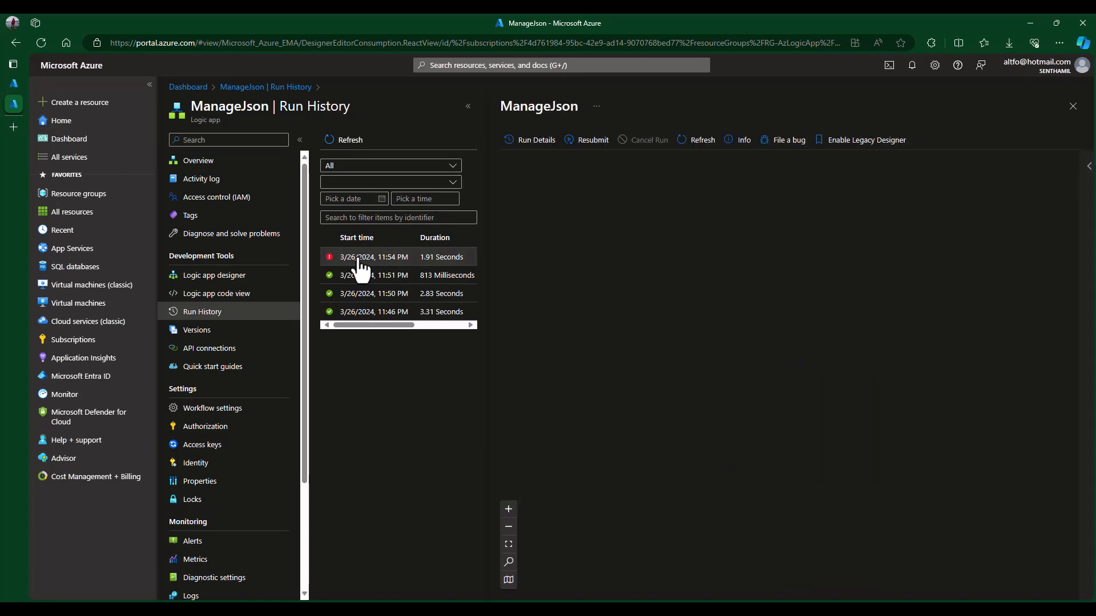
pyautogui.scroll(-2, 976, 410)
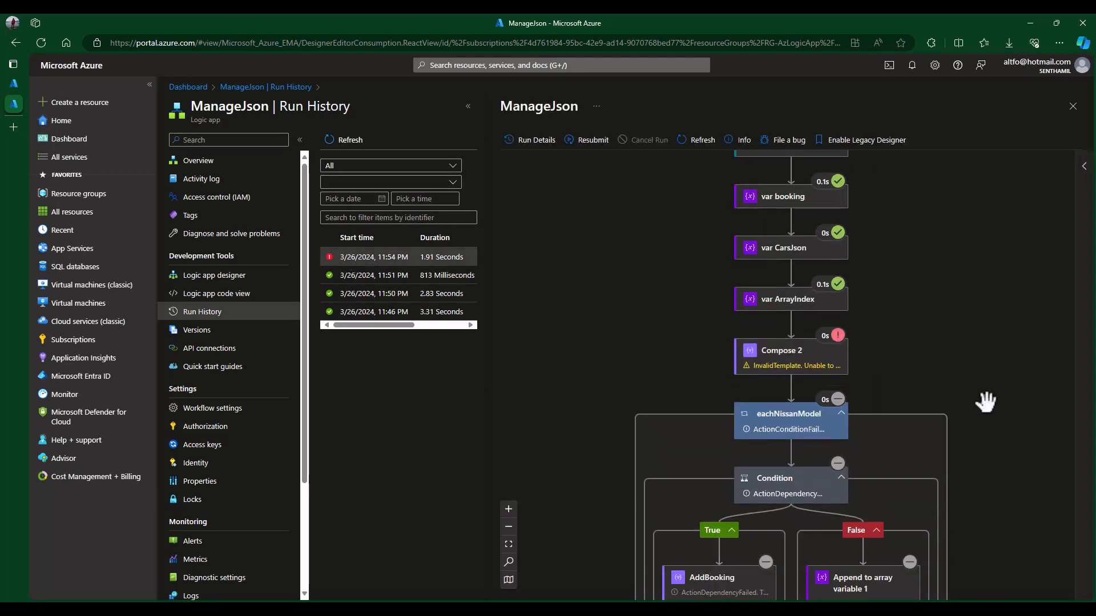
pyautogui.click(778, 357)
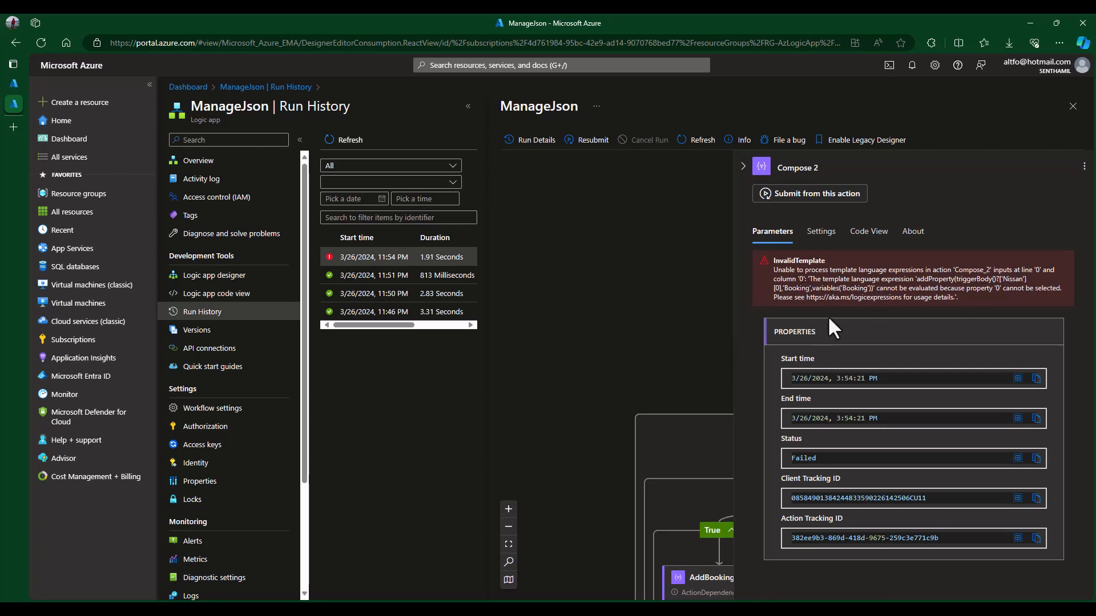
pyautogui.click(1072, 108)
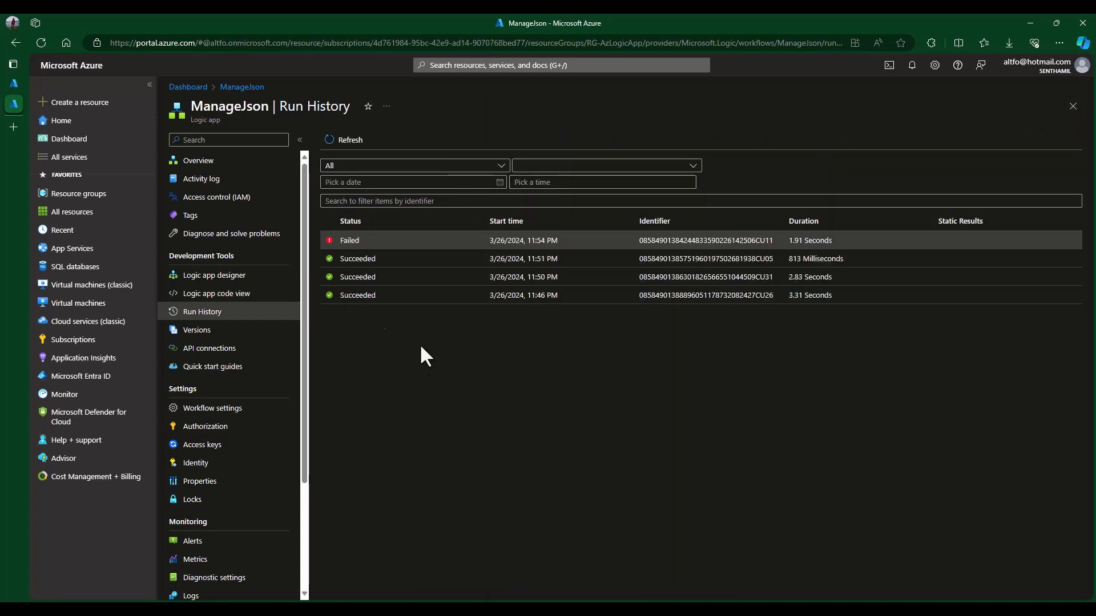
pyautogui.click(15, 84)
# - Look over Compose 2's current addProperty expression
pyautogui.scroll(5, 653, 265)
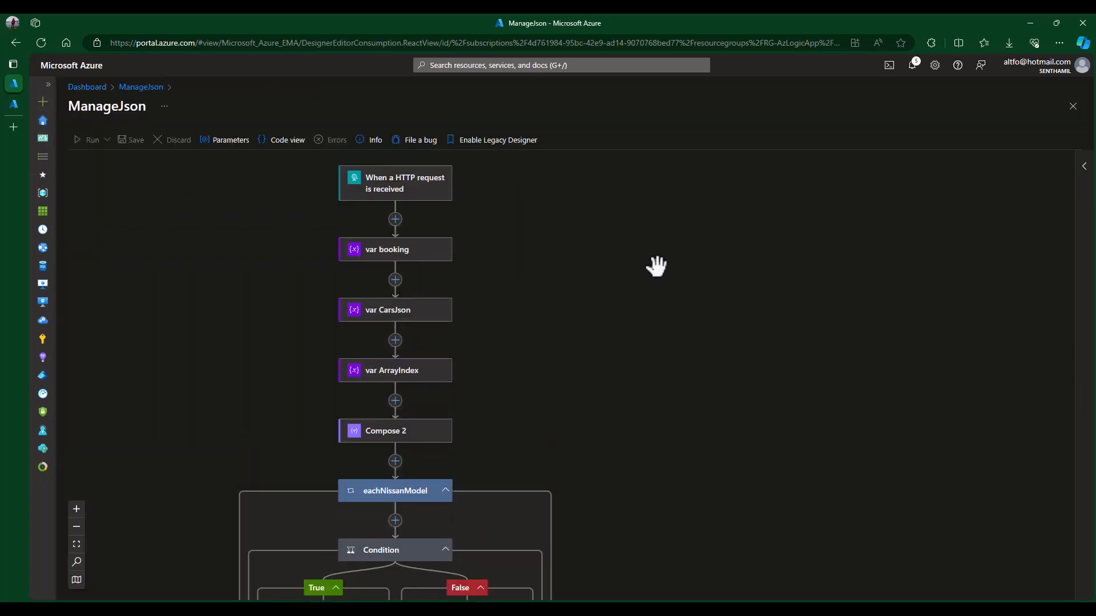
pyautogui.scroll(-1, 657, 266)
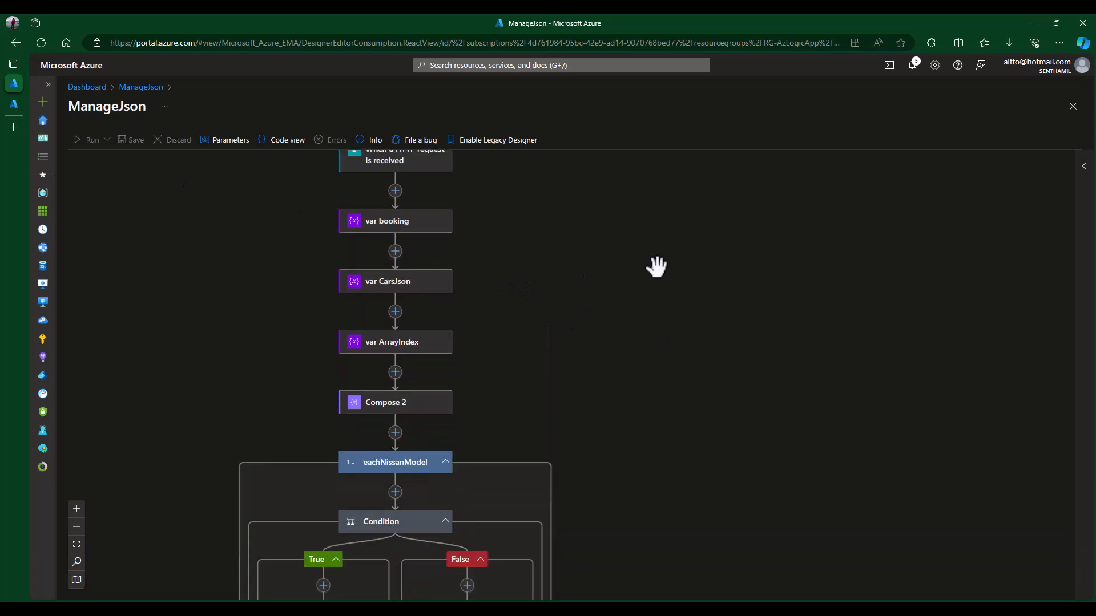
pyautogui.click(403, 412)
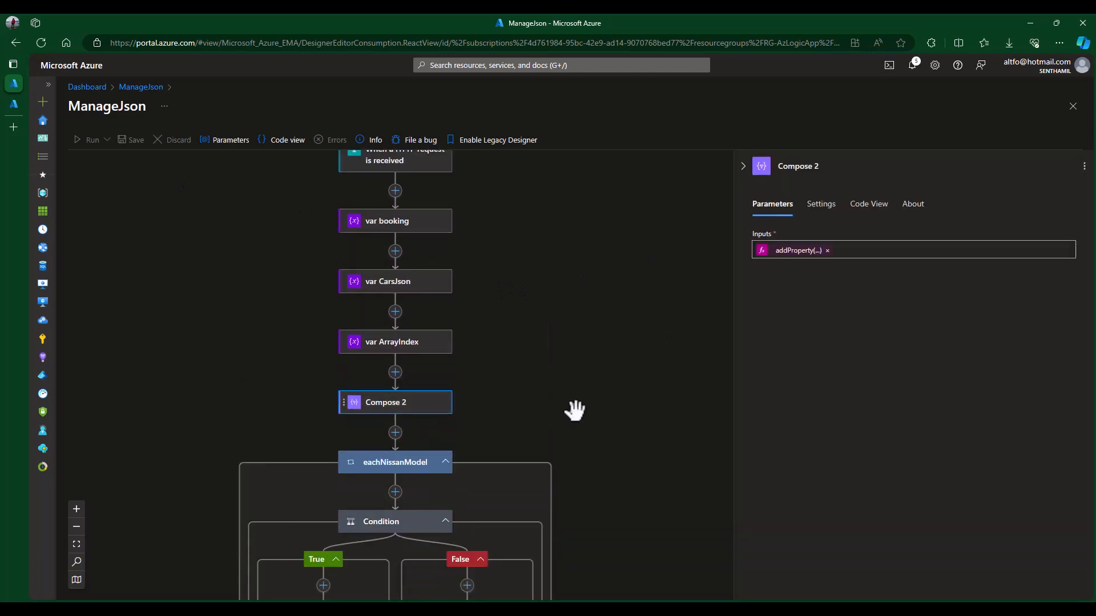
pyautogui.click(779, 253)
pyautogui.click(674, 296)
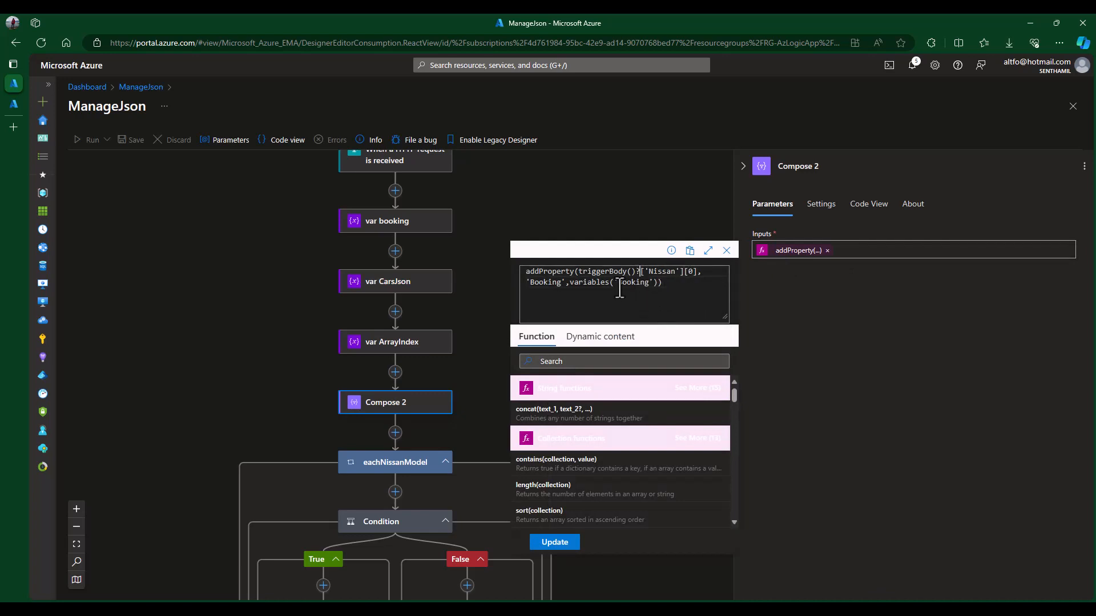
pyautogui.click(465, 379)
# - Compare with UpdateJson's expression, noting its ?['cars'] segment
pyautogui.scroll(-2, 433, 417)
pyautogui.click(330, 506)
pyautogui.scroll(-3, 509, 478)
pyautogui.click(391, 551)
pyautogui.click(780, 253)
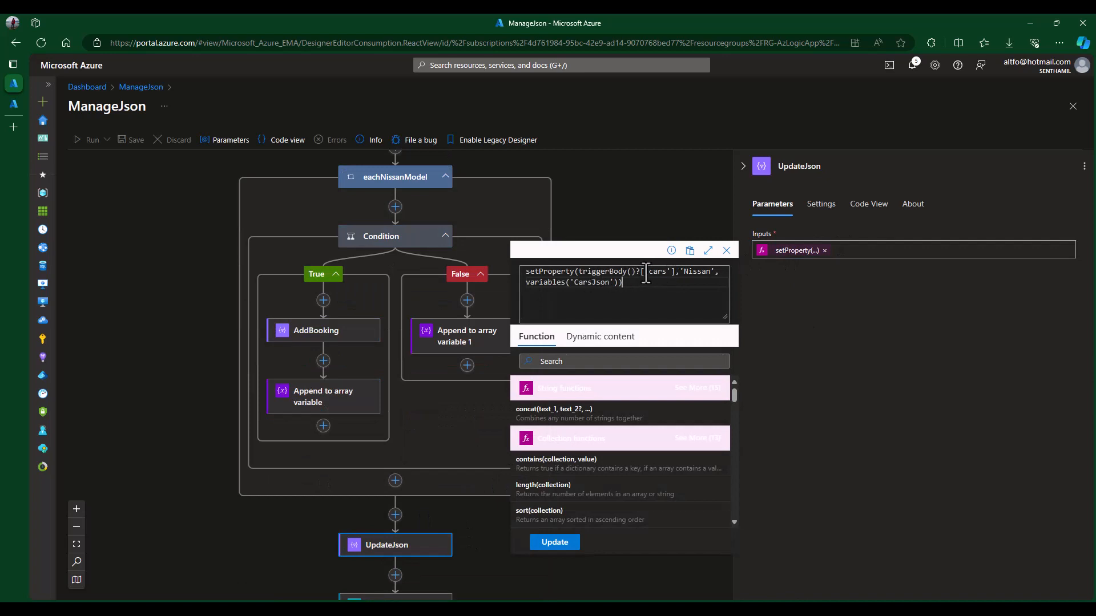
pyautogui.moveTo(635, 277); pyautogui.dragTo(672, 277)
pyautogui.click(818, 331)
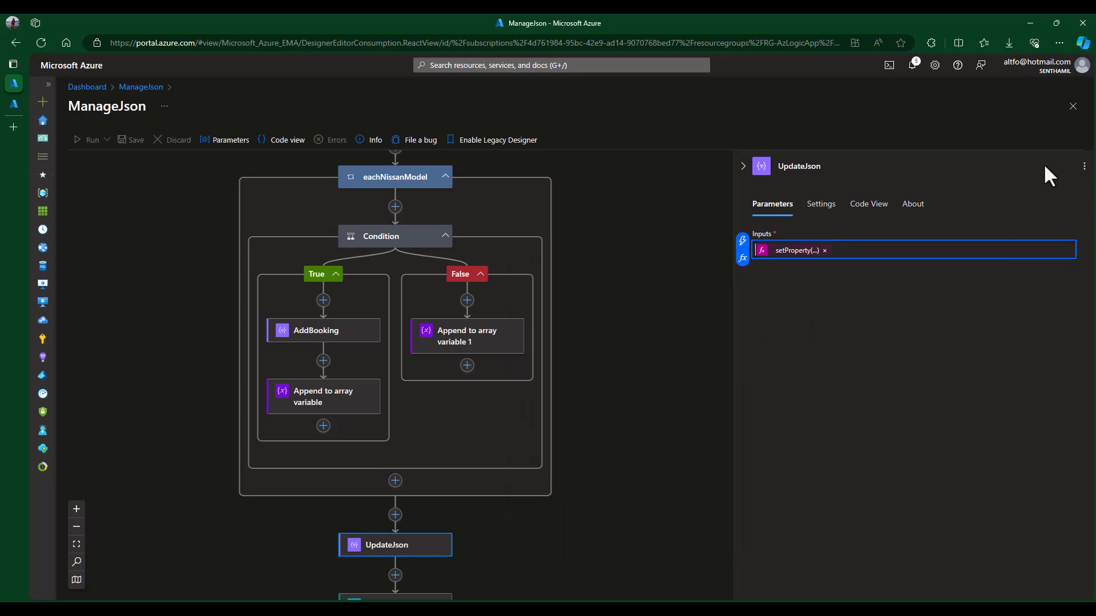
pyautogui.click(673, 181)
pyautogui.scroll(5, 525, 262)
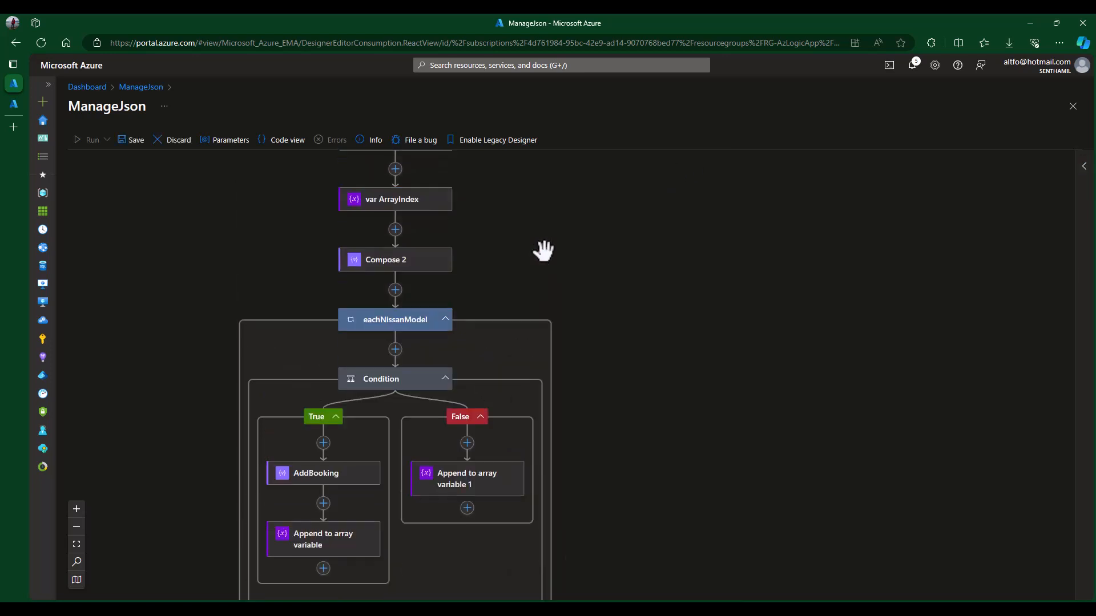
# - Insert ?['cars'] after triggerBody() in Compose 2's expression and save the workflow
pyautogui.click(403, 320)
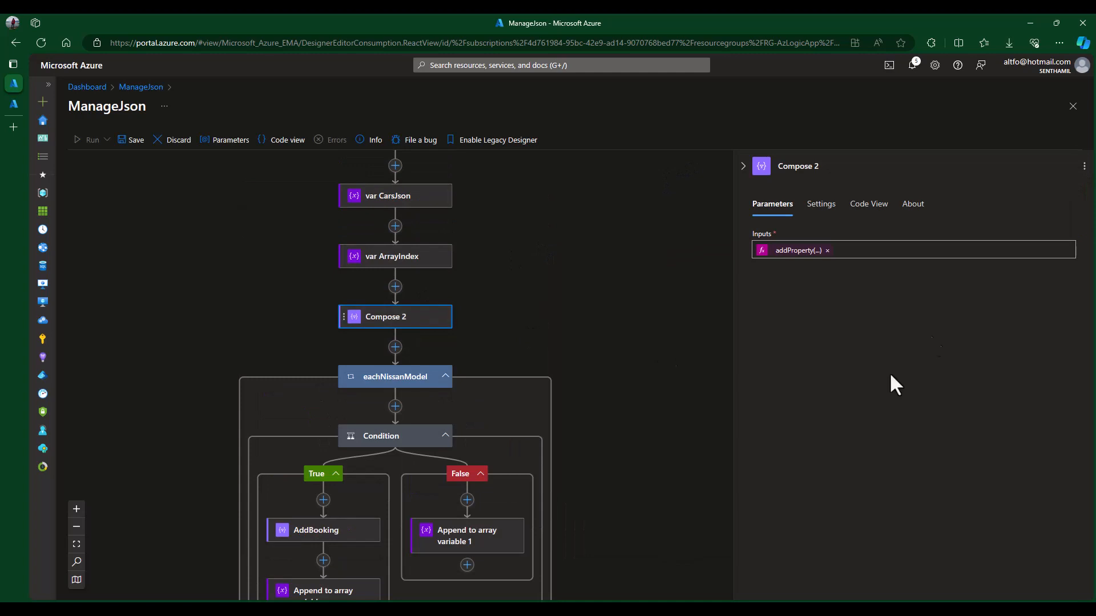
pyautogui.click(796, 251)
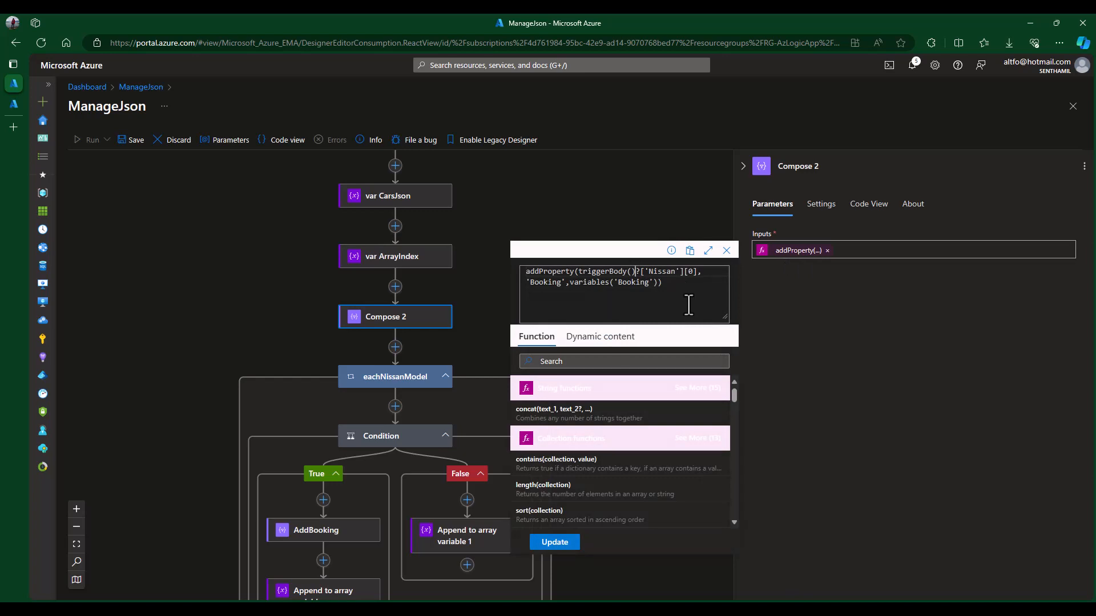
pyautogui.write("?['cars']")
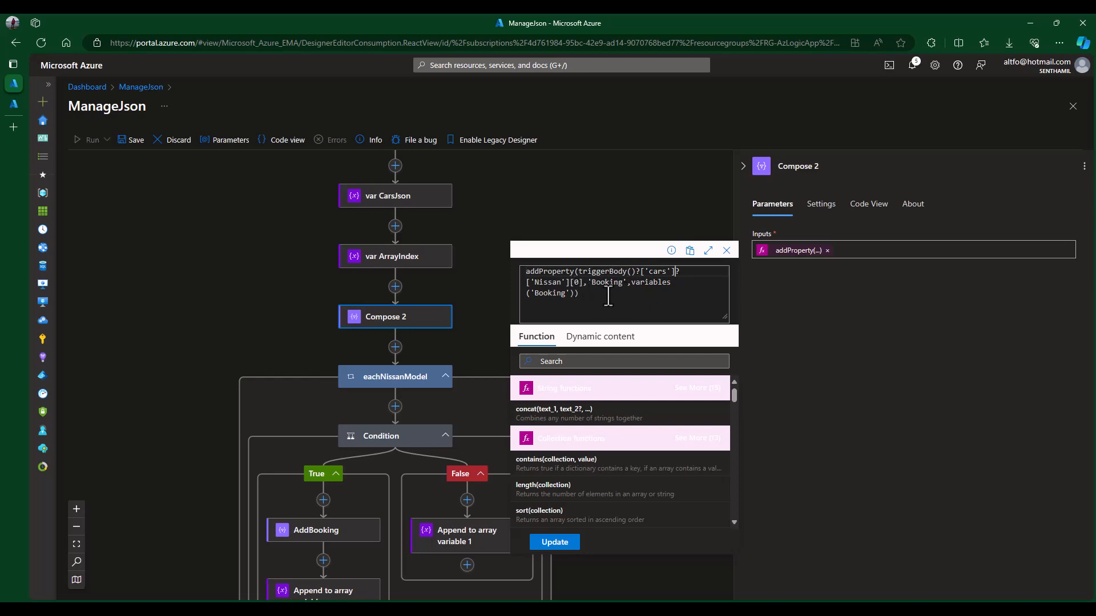
pyautogui.click(555, 542)
pyautogui.click(133, 141)
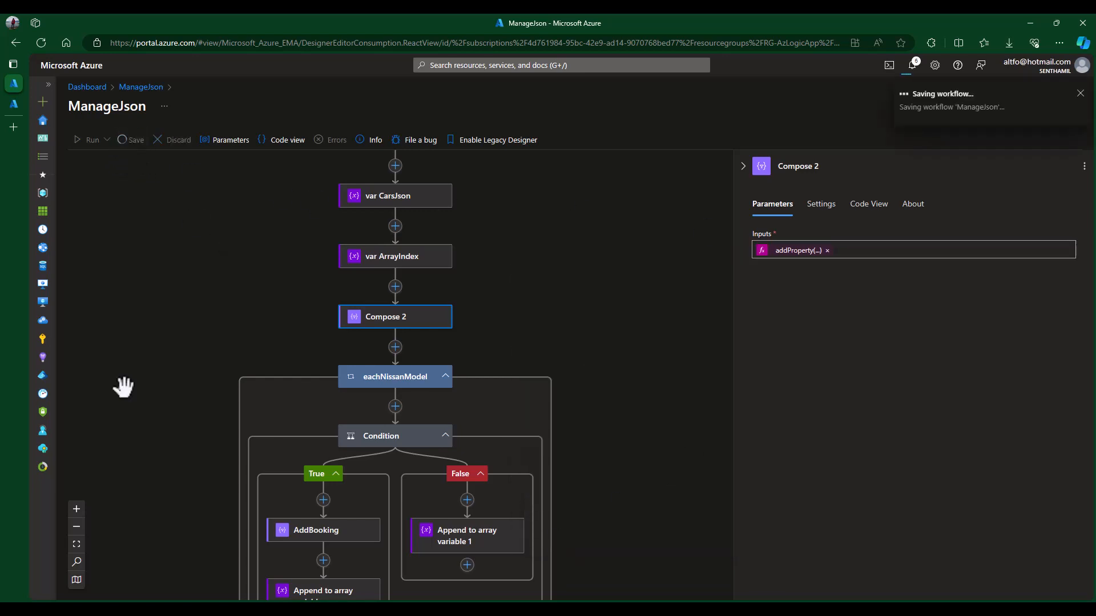
# - Resend the request, getting 200 OK with the Sentra and its Booking details
pyautogui.click(574, 609)
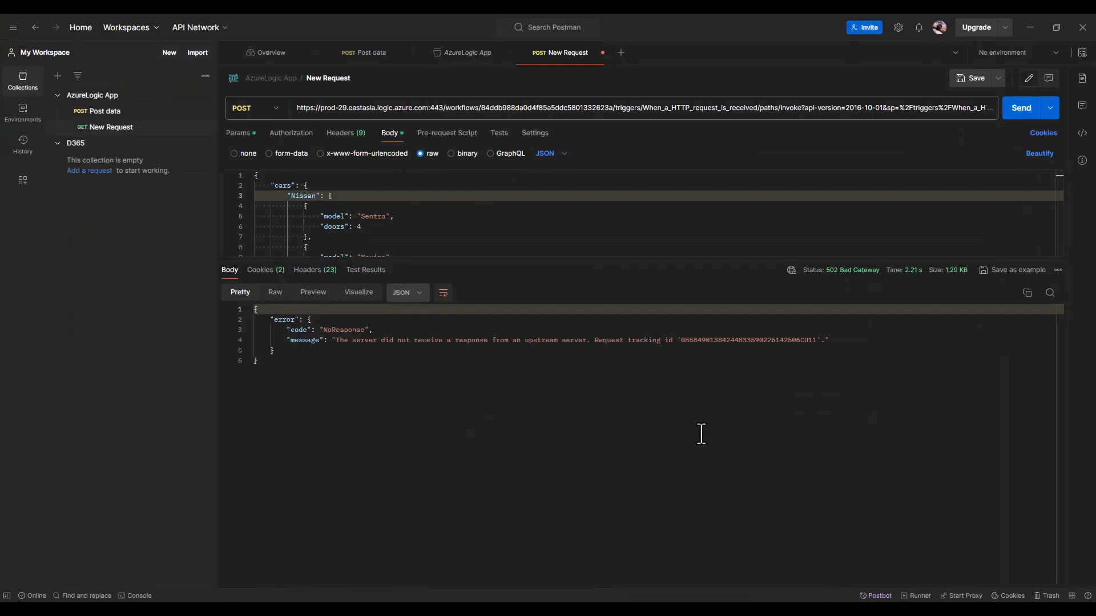
pyautogui.click(1022, 111)
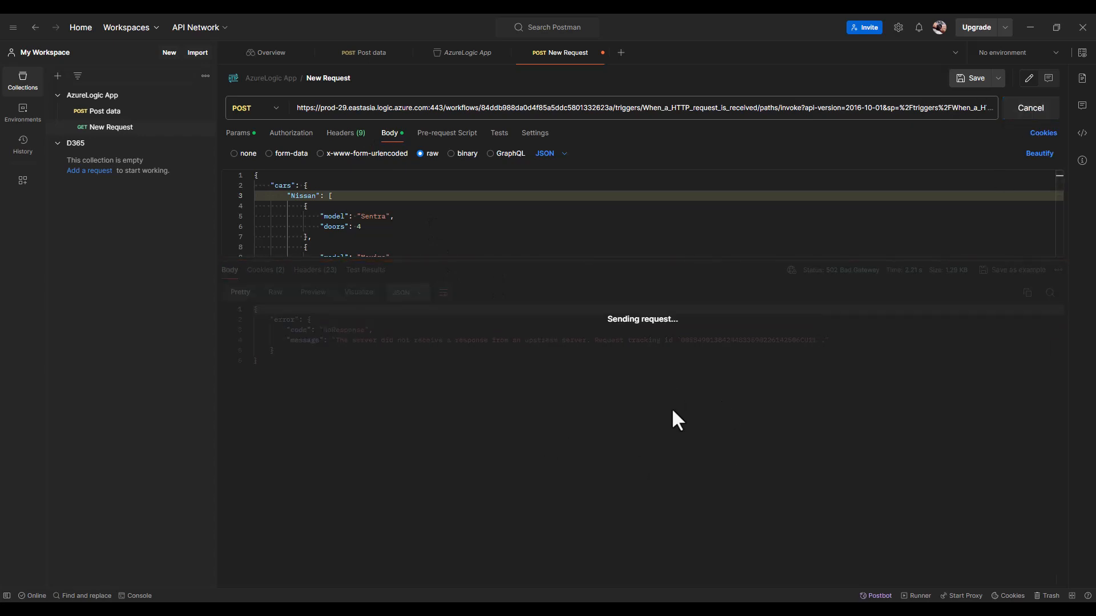
pyautogui.moveTo(365, 400); pyautogui.dragTo(256, 310)
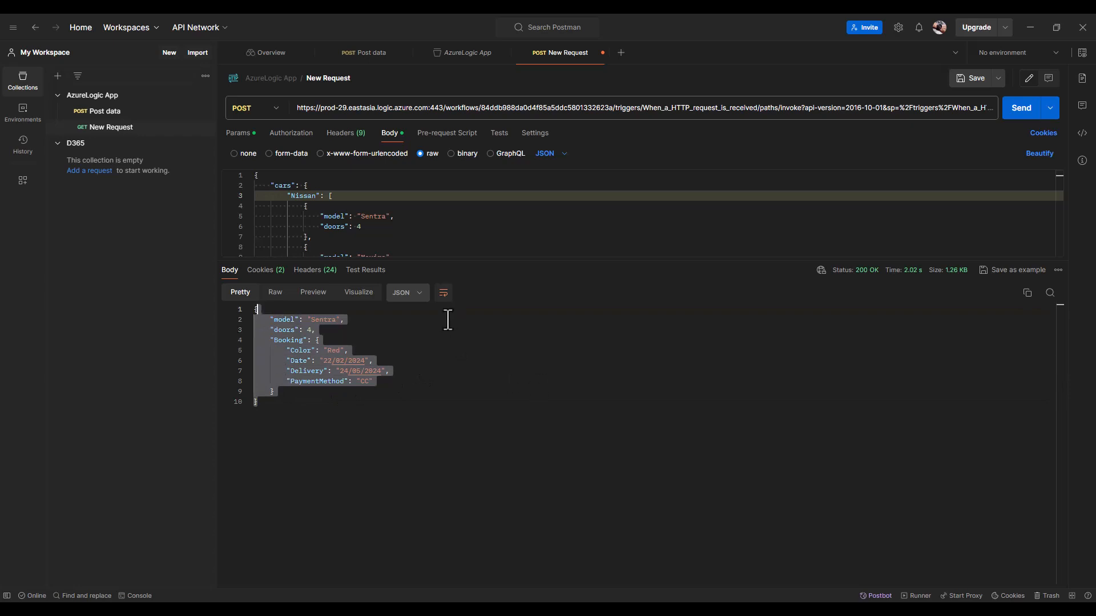
pyautogui.click(1030, 27)
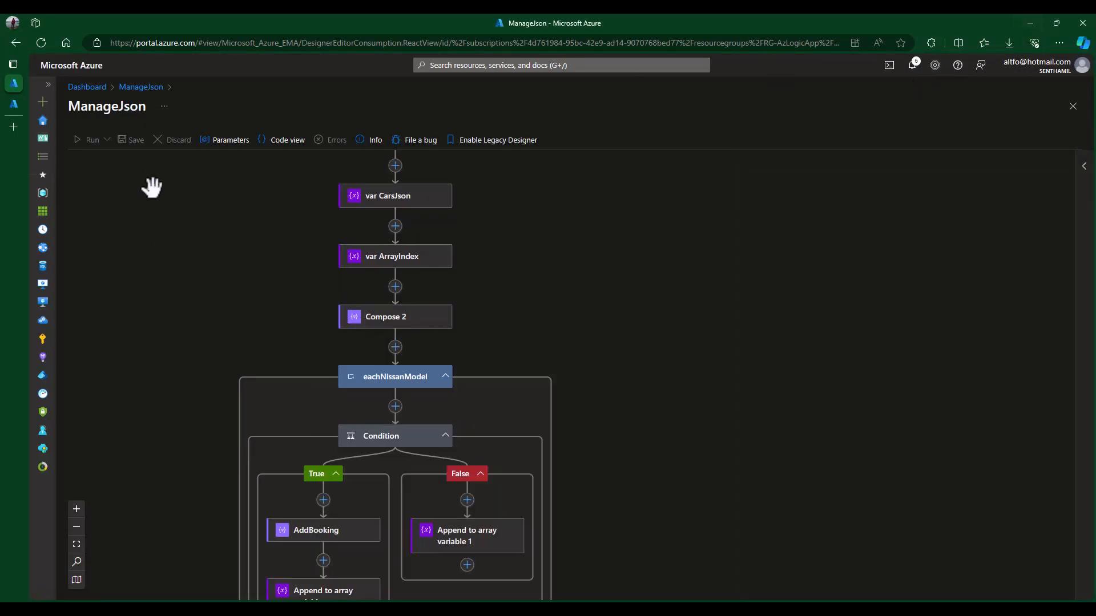
pyautogui.click(16, 106)
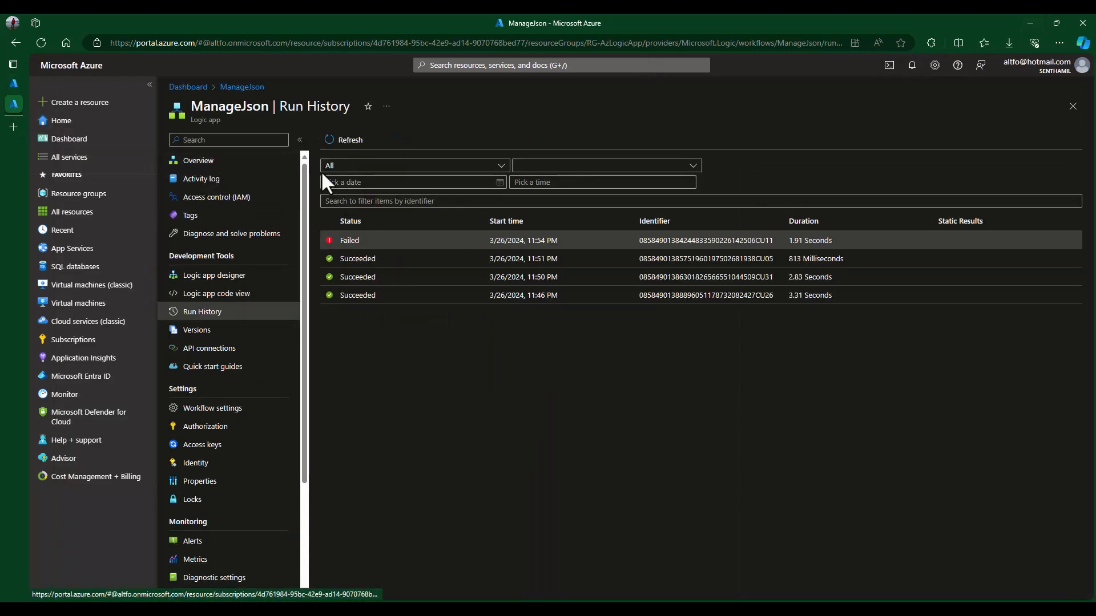
# - Refresh the run history and open the new 11:56 PM Succeeded run
pyautogui.click(342, 140)
pyautogui.click(362, 243)
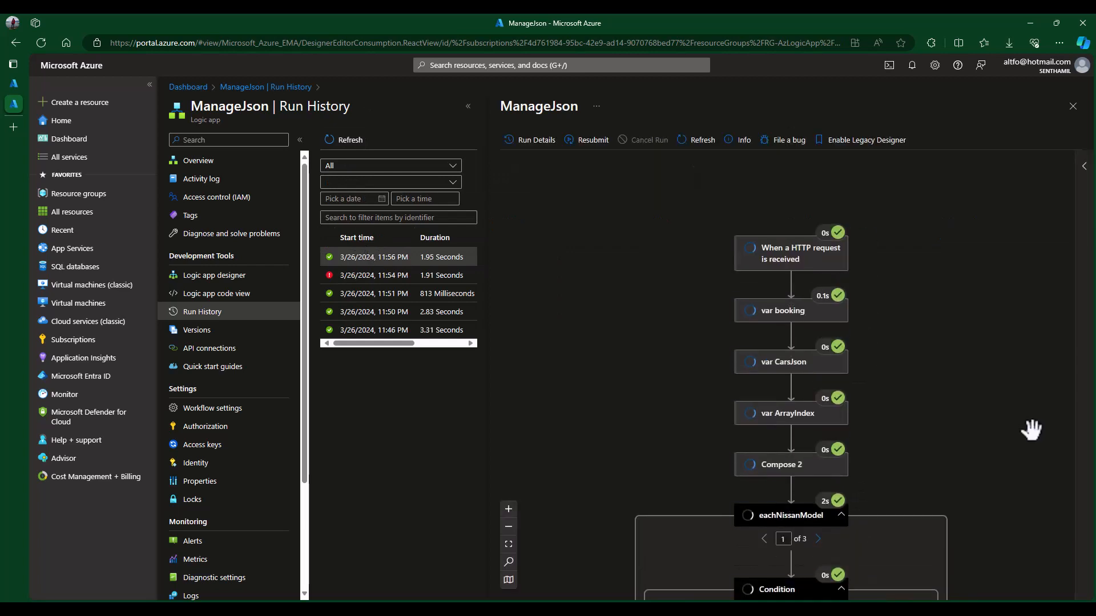
pyautogui.scroll(-2, 935, 416)
# - Inspect Compose 2's inputs and outputs, highlighting the added Booking object on the Sentra
pyautogui.click(841, 383)
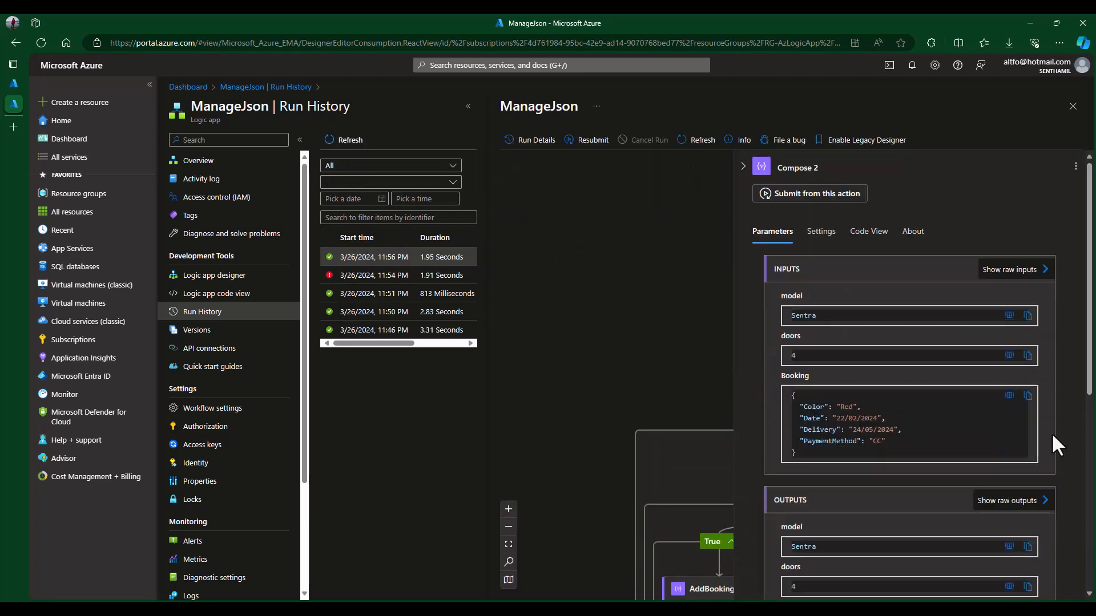
pyautogui.scroll(-2, 1053, 435)
pyautogui.scroll(1, 1052, 435)
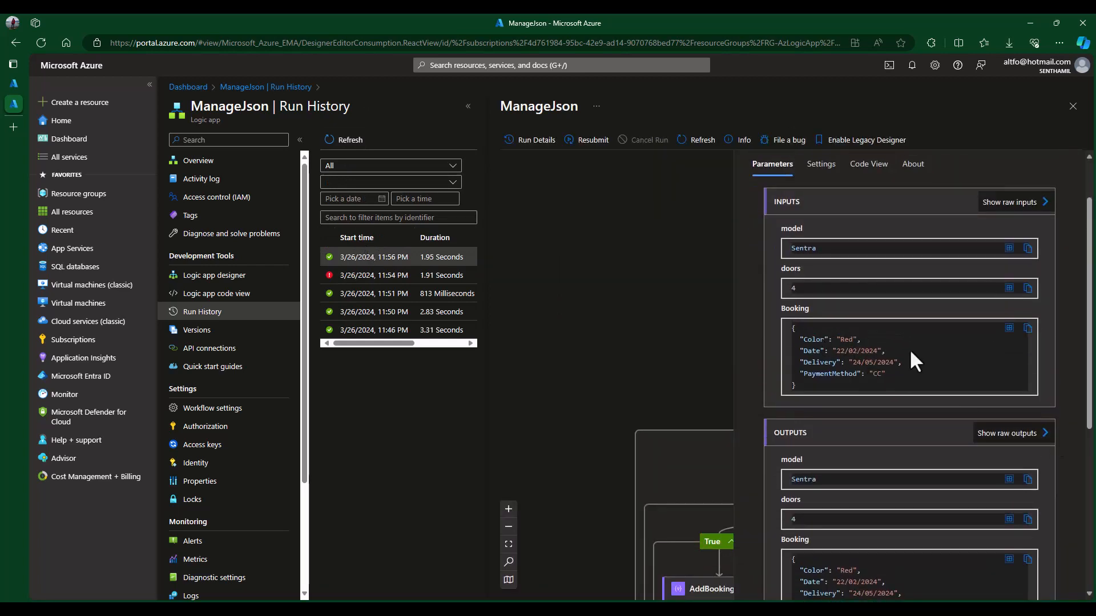
pyautogui.scroll(-3, 890, 354)
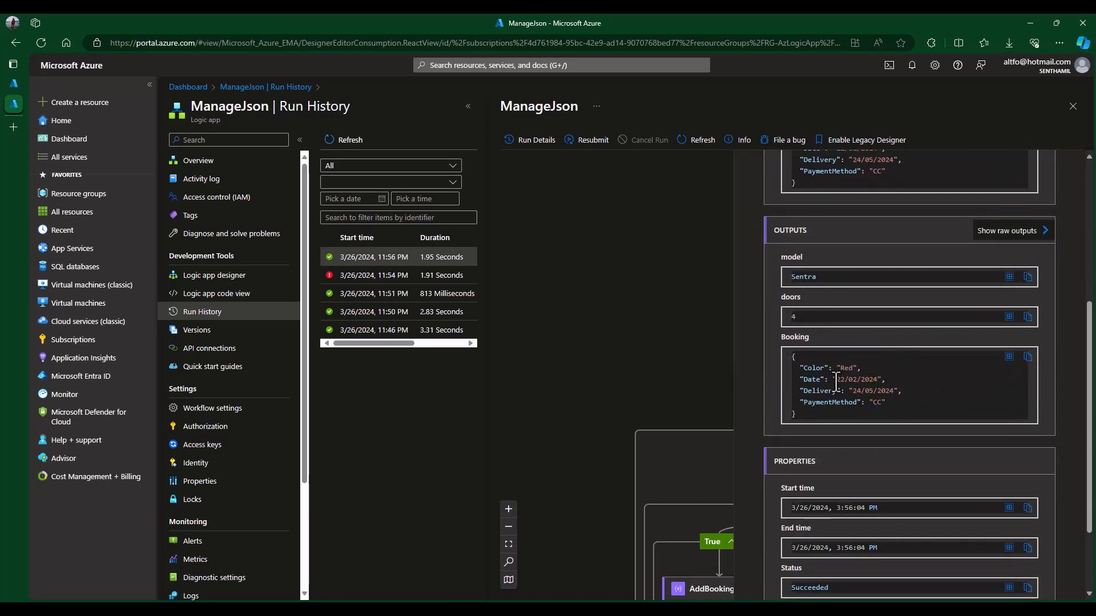
pyautogui.moveTo(792, 353); pyautogui.dragTo(845, 415)
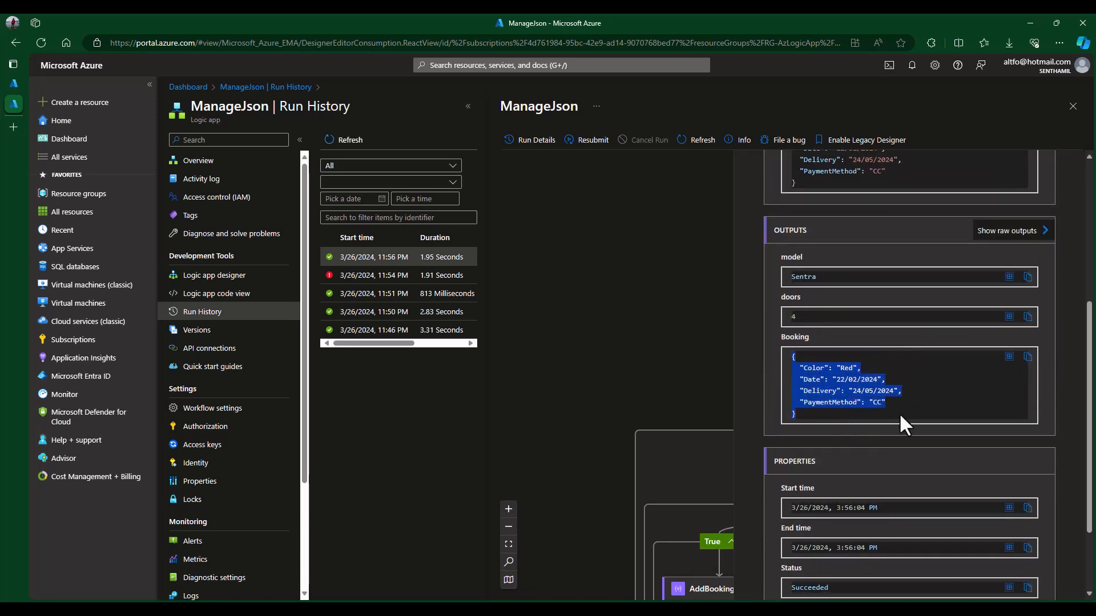
pyautogui.scroll(-2, 943, 407)
pyautogui.scroll(5, 943, 406)
pyautogui.scroll(-1, 943, 406)
# - View and select Compose 2's full raw output JSON, then close it
pyautogui.click(1028, 327)
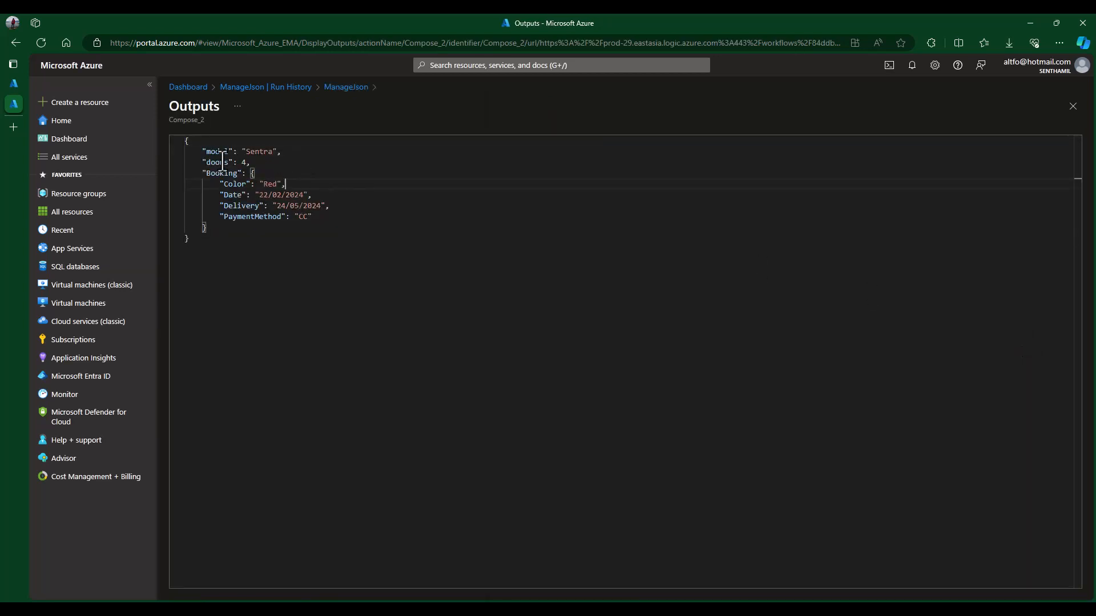
pyautogui.moveTo(184, 141); pyautogui.dragTo(259, 260)
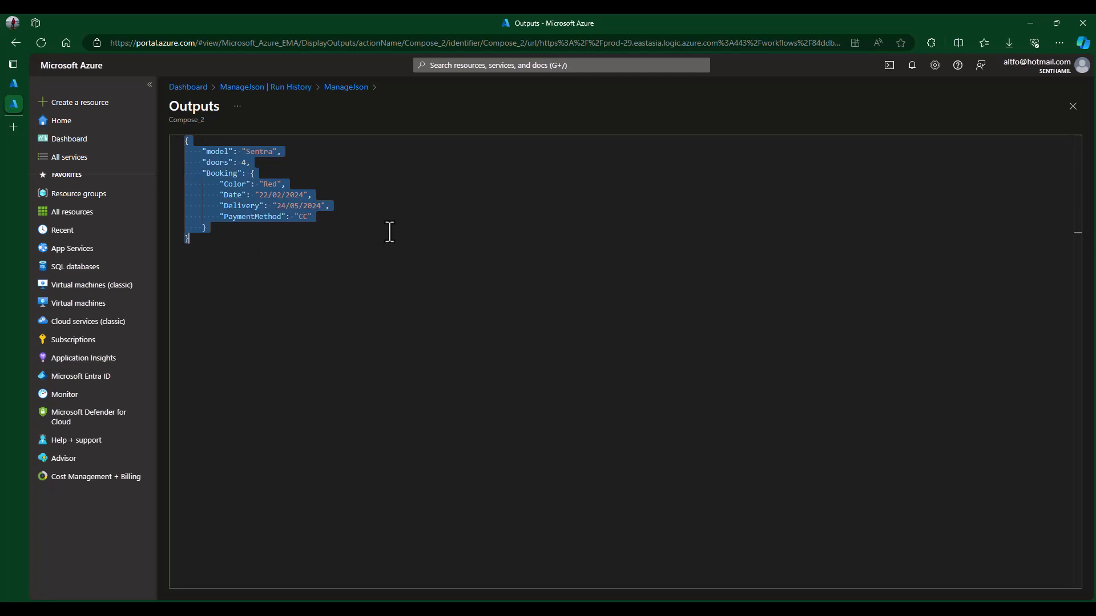
pyautogui.click(1073, 107)
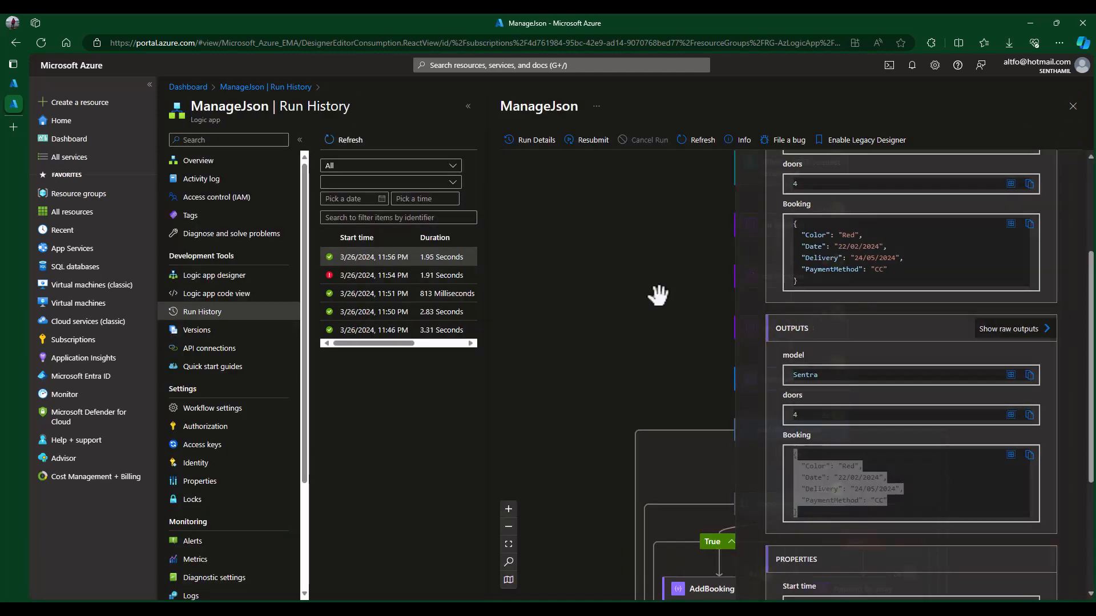
# - Return to the run graph showing Compose 2, the eachNissanModel True branch and UpdateJson succeeded
pyautogui.click(685, 280)
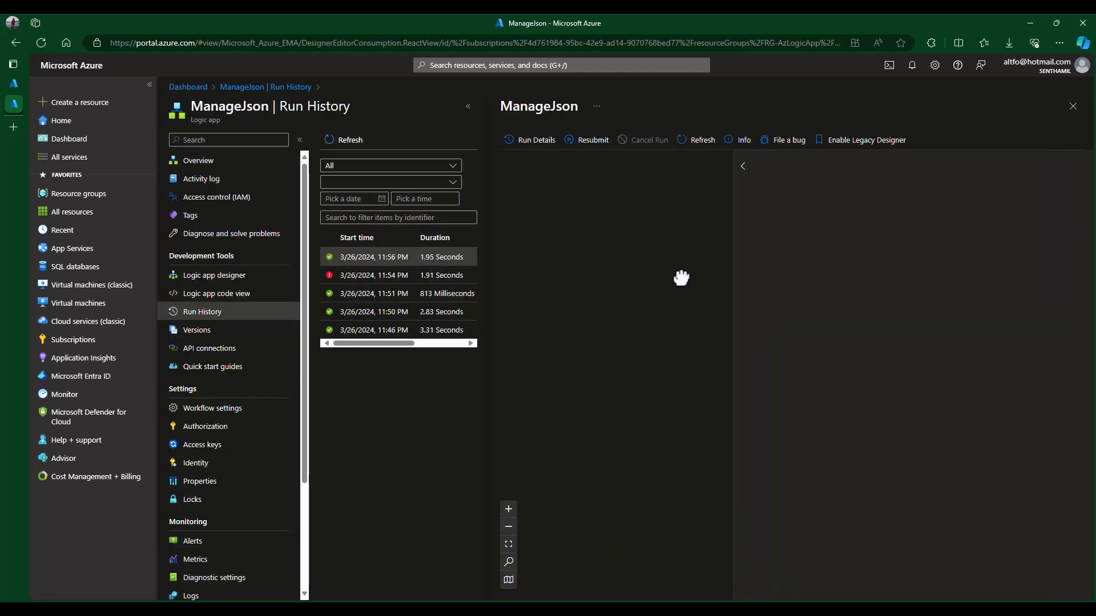
pyautogui.scroll(-3, 987, 406)
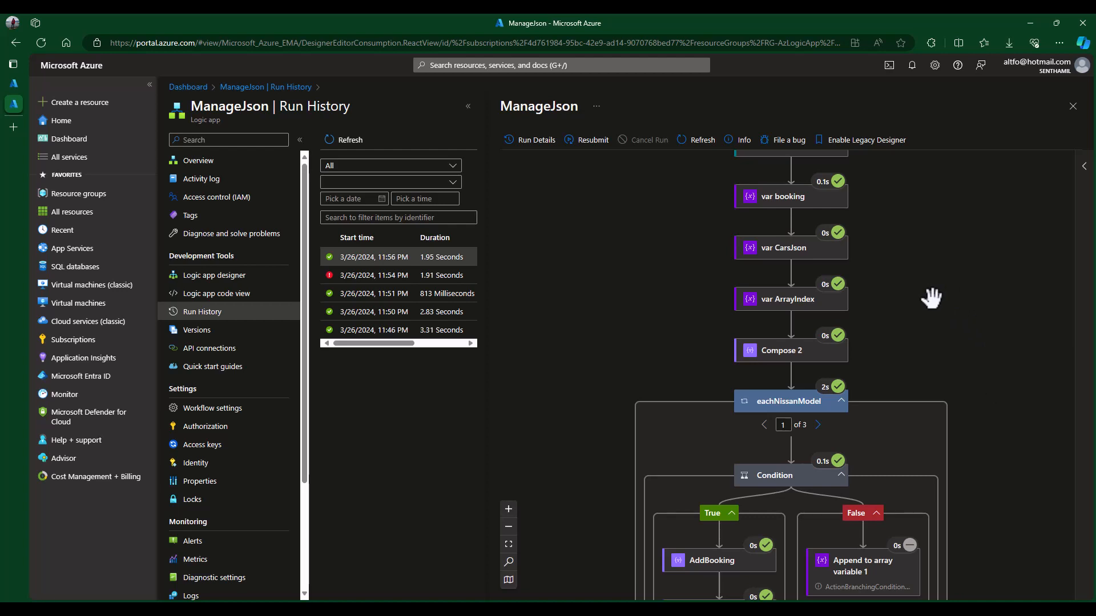
pyautogui.scroll(-5, 931, 297)
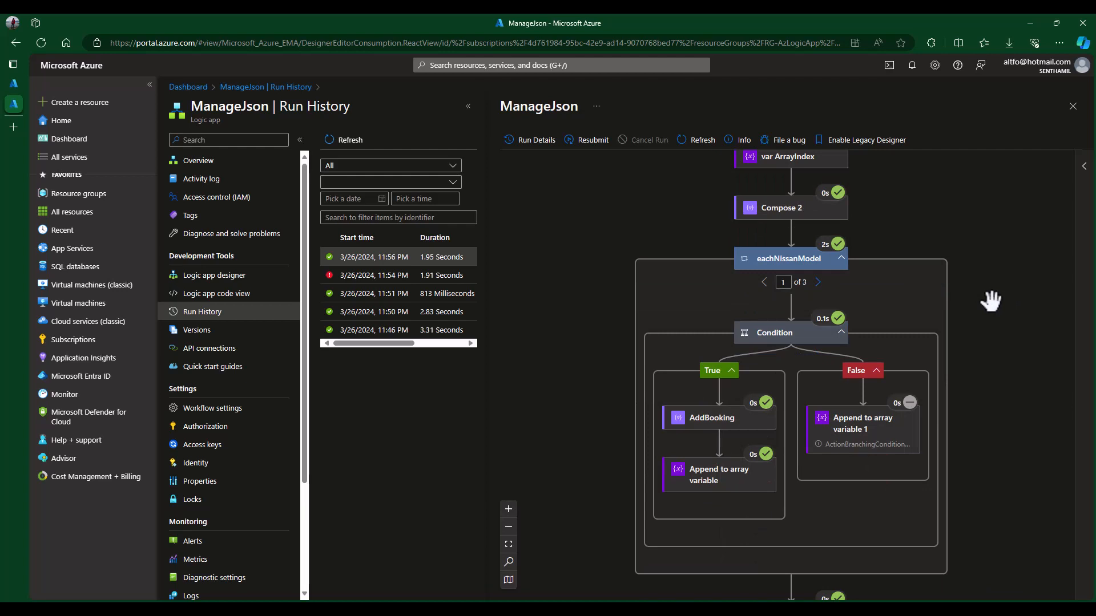
pyautogui.scroll(-1, 993, 325)
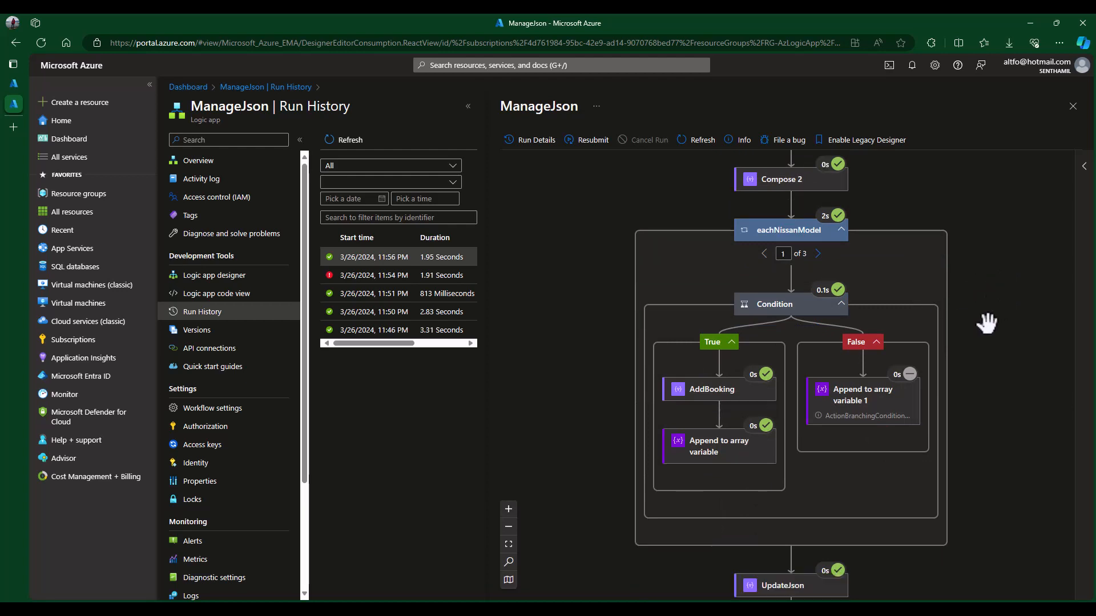